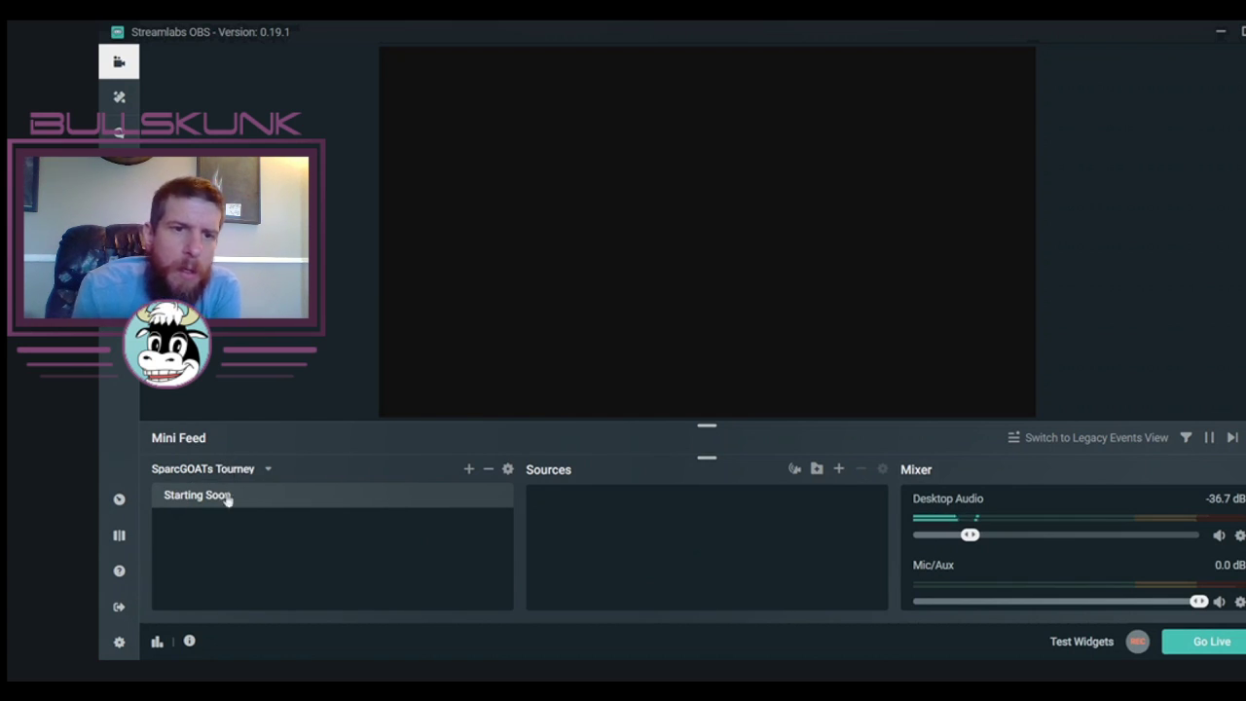
Add a new image source named "Starting Soon Img" to the Starting Soon scene.
click(838, 470)
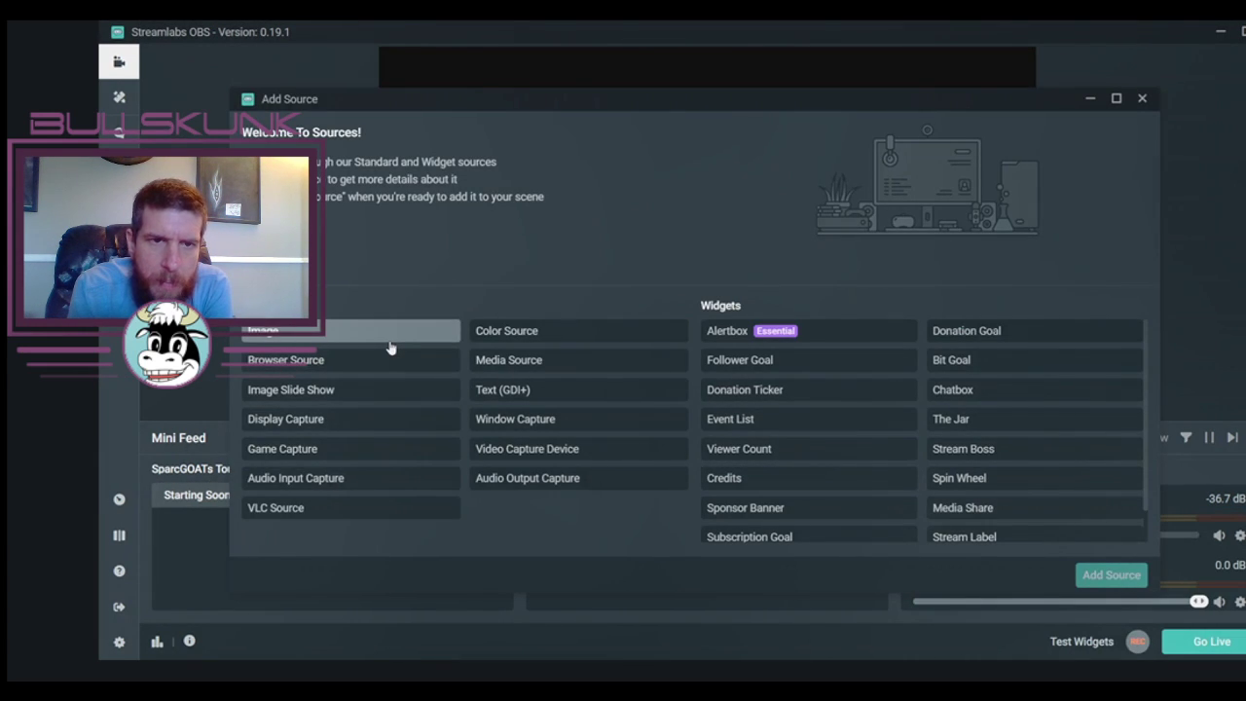
click(391, 339)
click(1111, 575)
drag(537, 318, 444, 321)
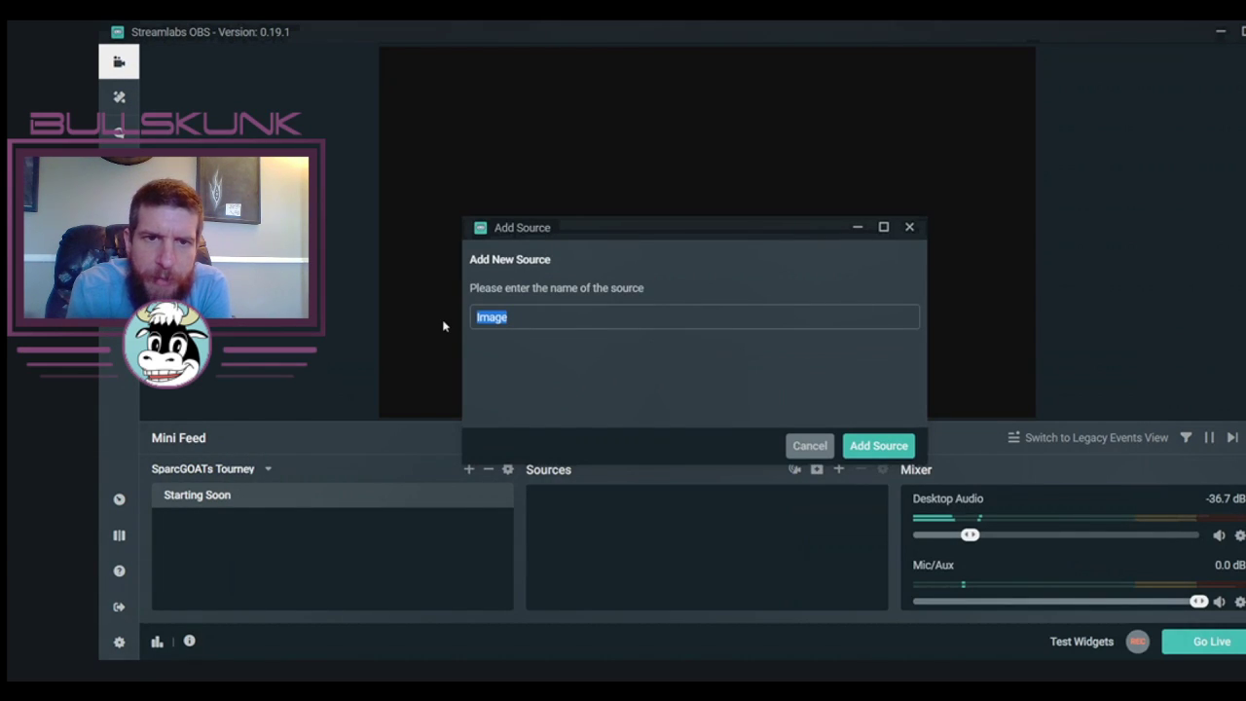
text(Starting)
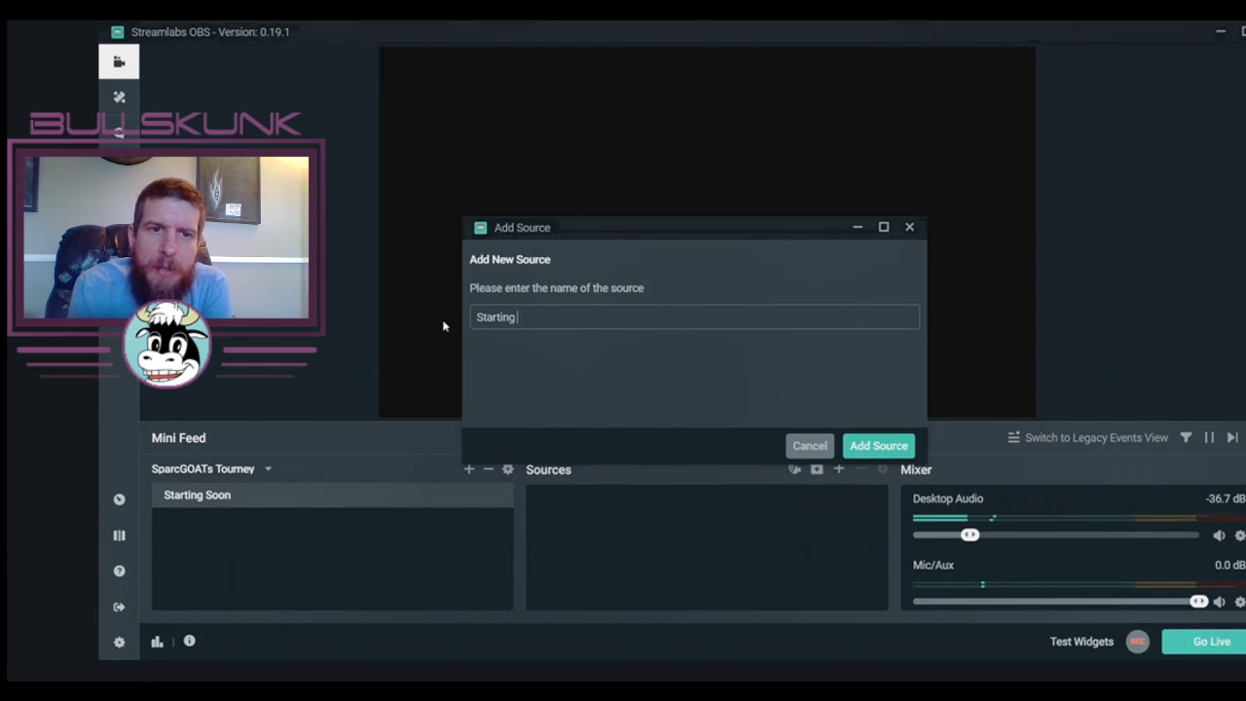
text( Soon)
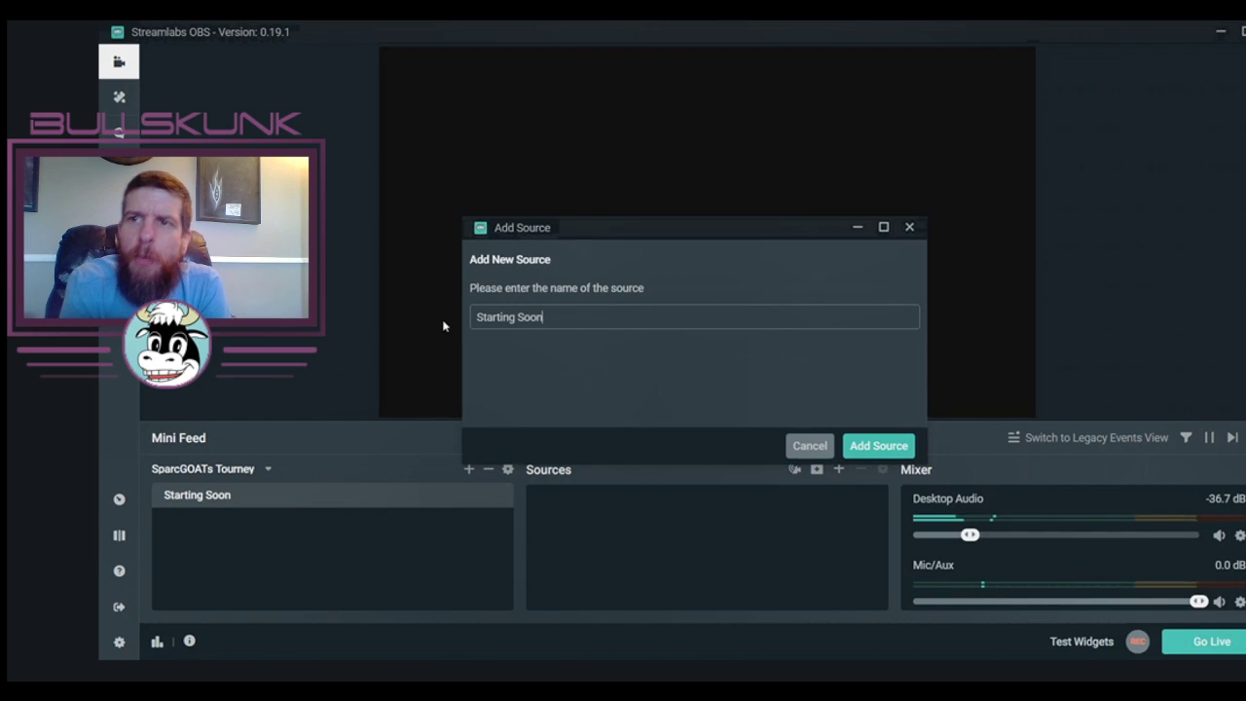
text( Img)
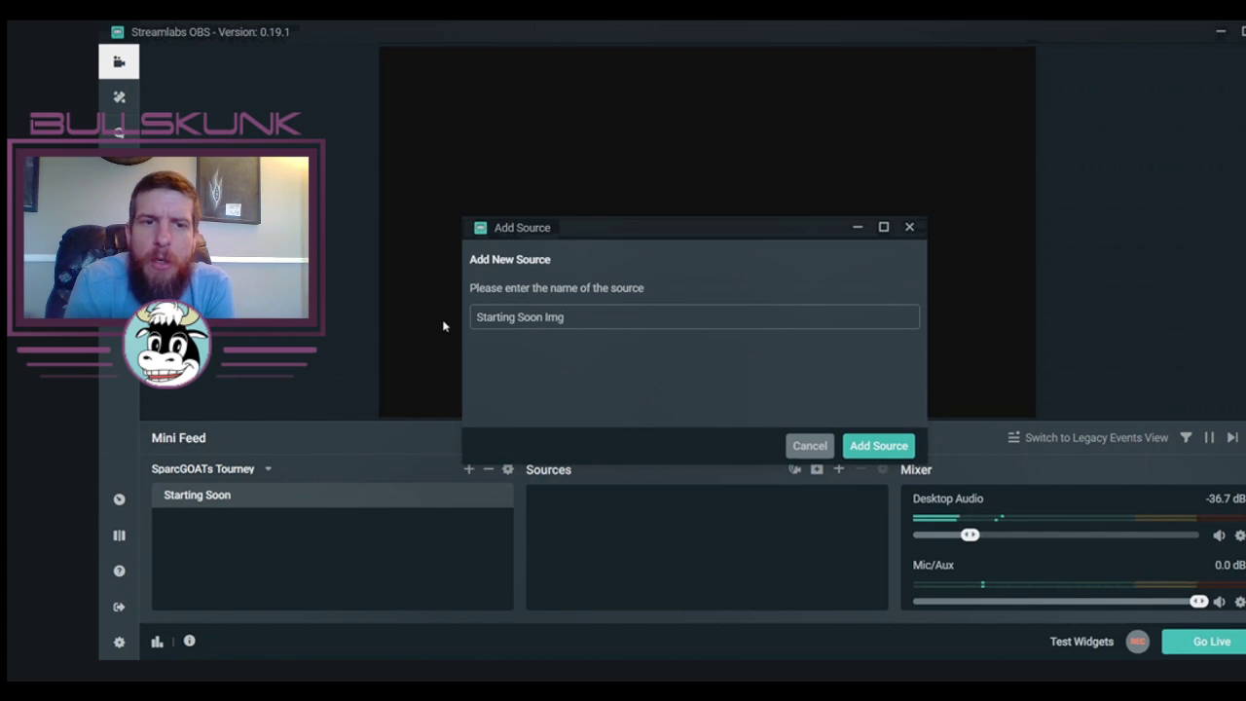
click(855, 445)
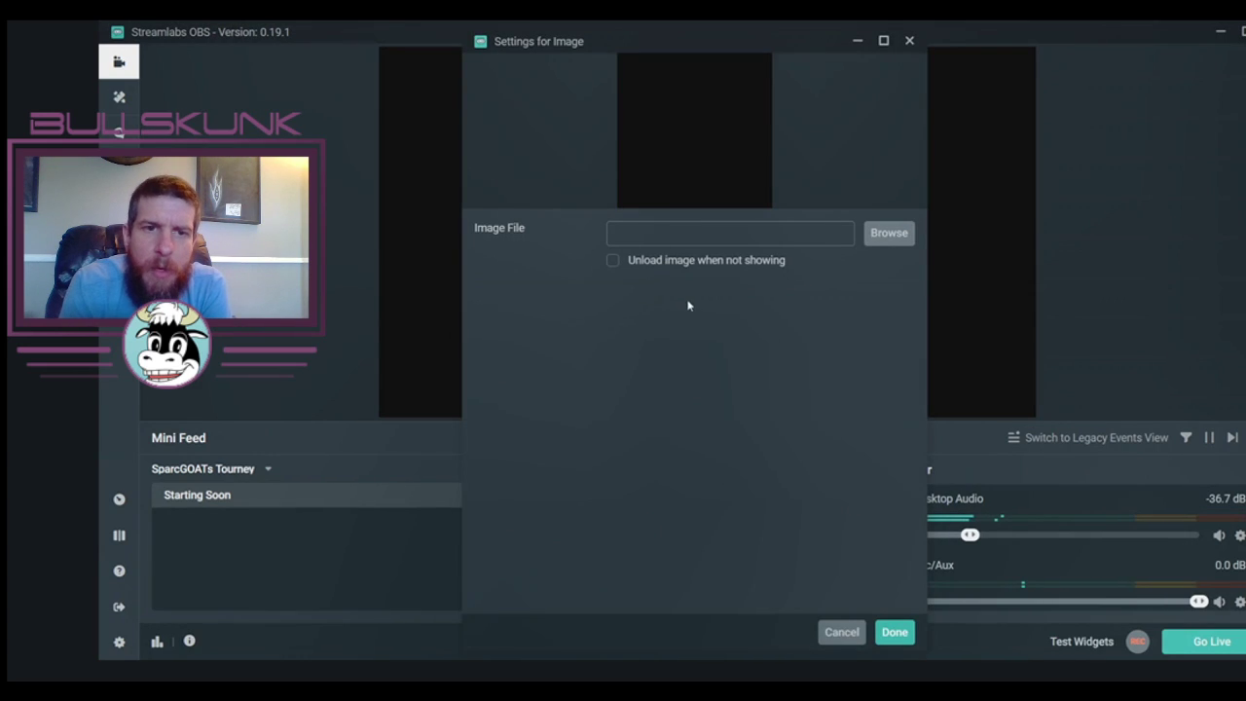
Load SparcGOATs_Starting_Soon from the Streaming\SGT\Overlays folder as the image file of the Starting Soon source.
click(881, 243)
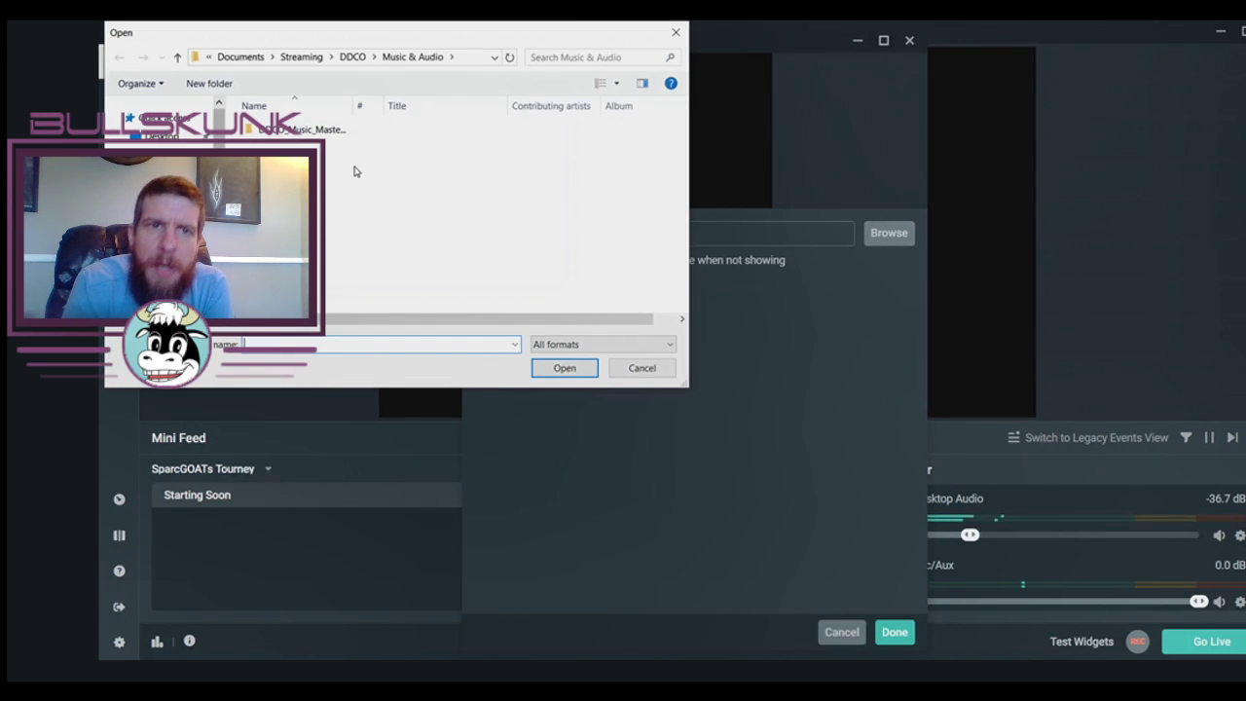
click(177, 56)
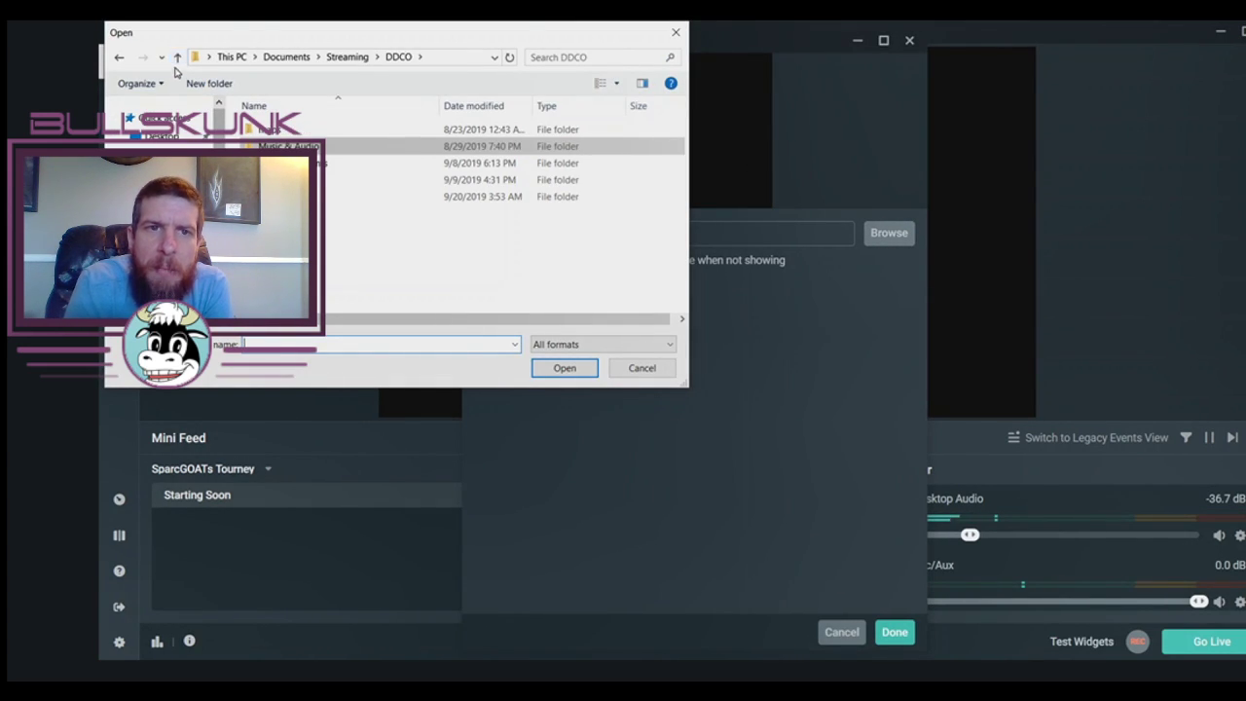
click(177, 57)
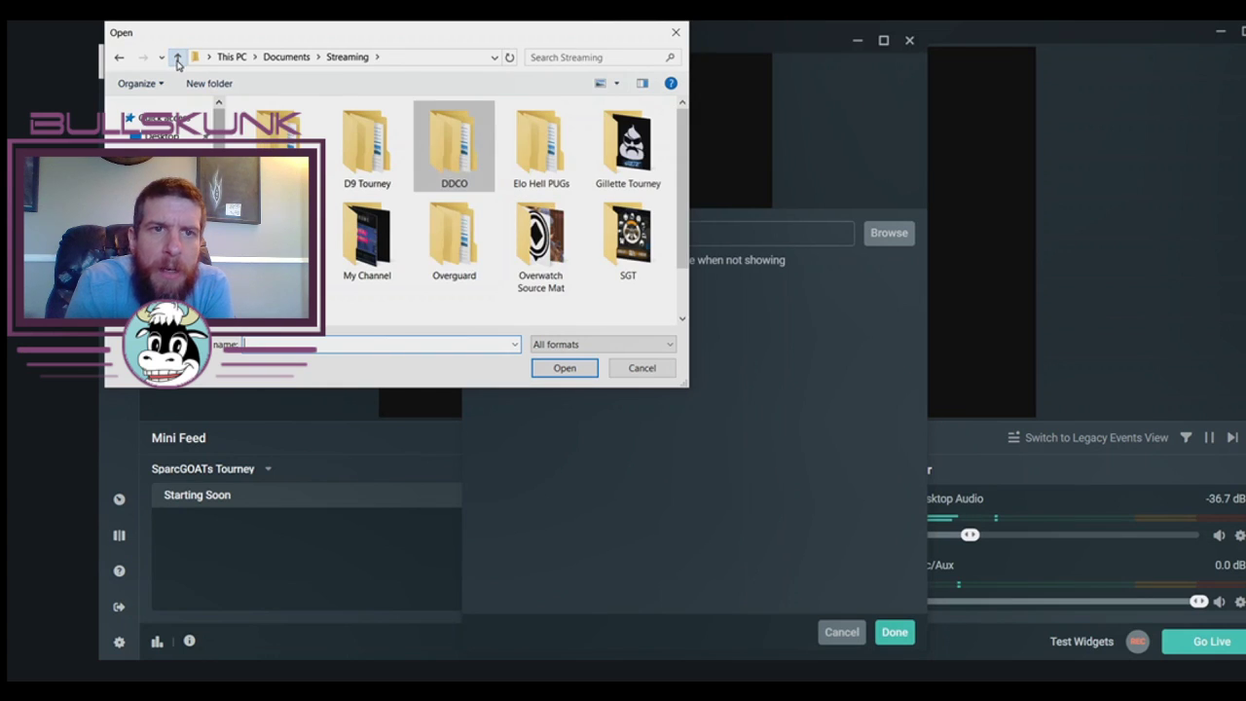
double_click(613, 223)
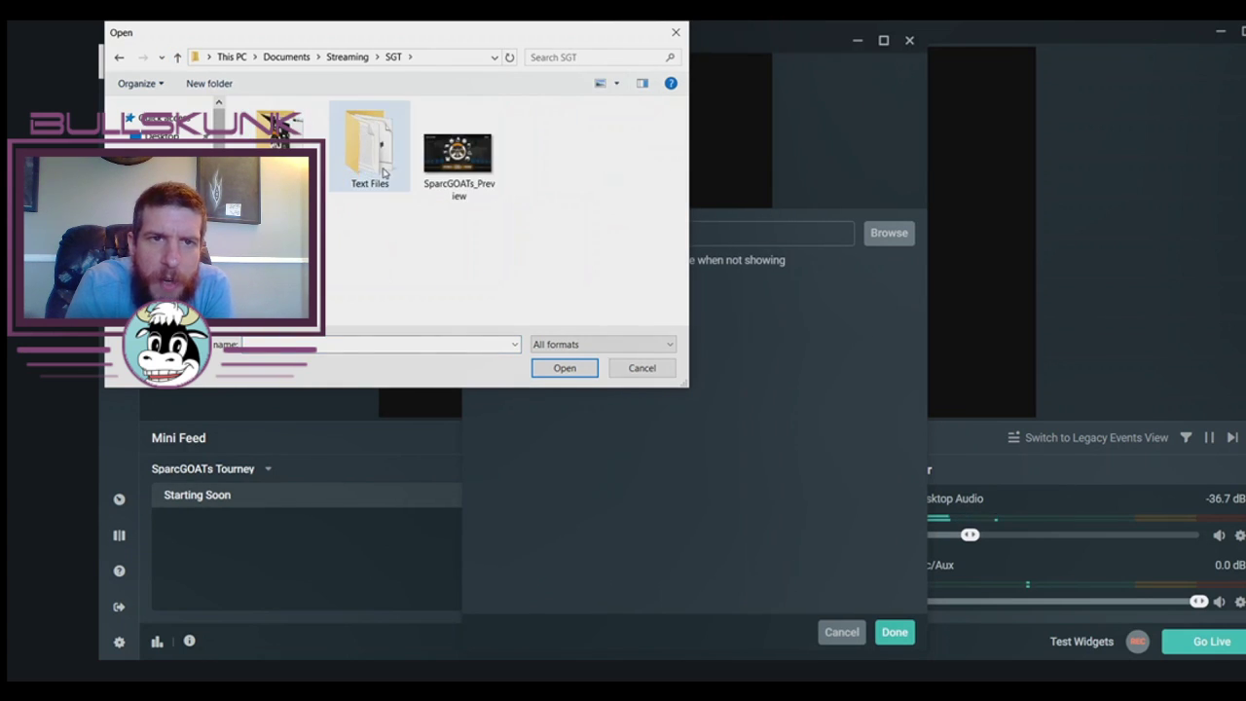
double_click(280, 122)
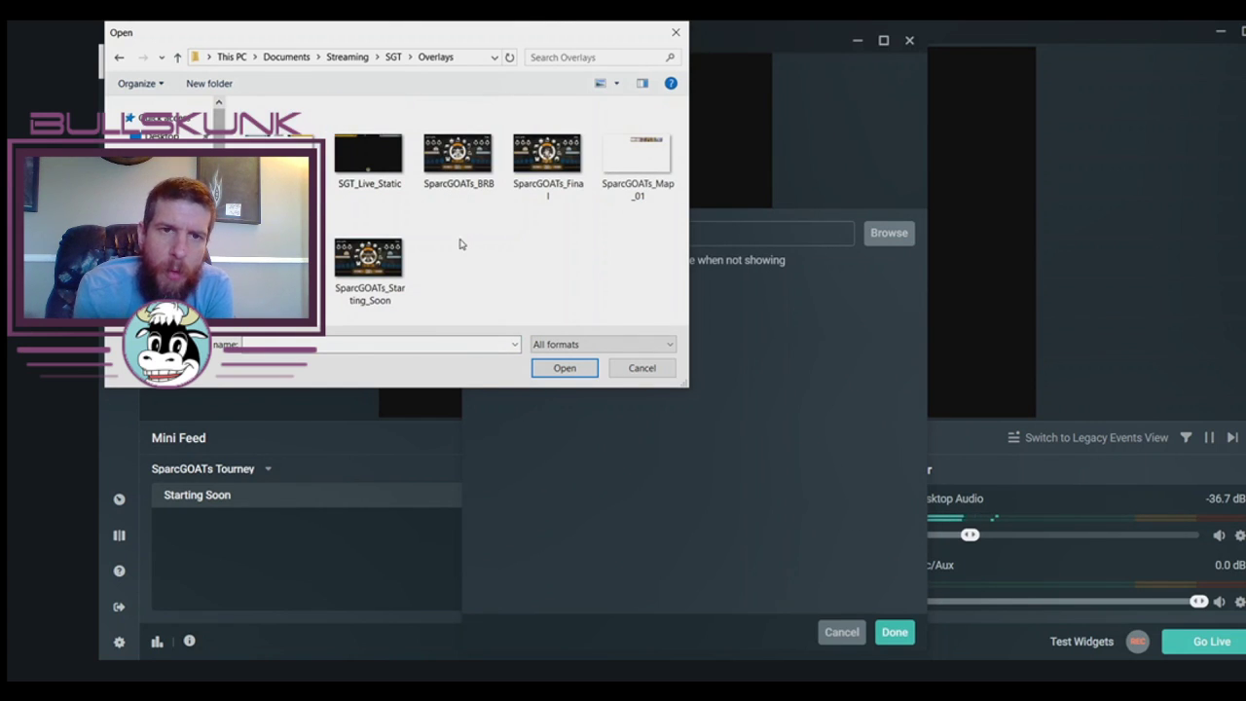
double_click(393, 274)
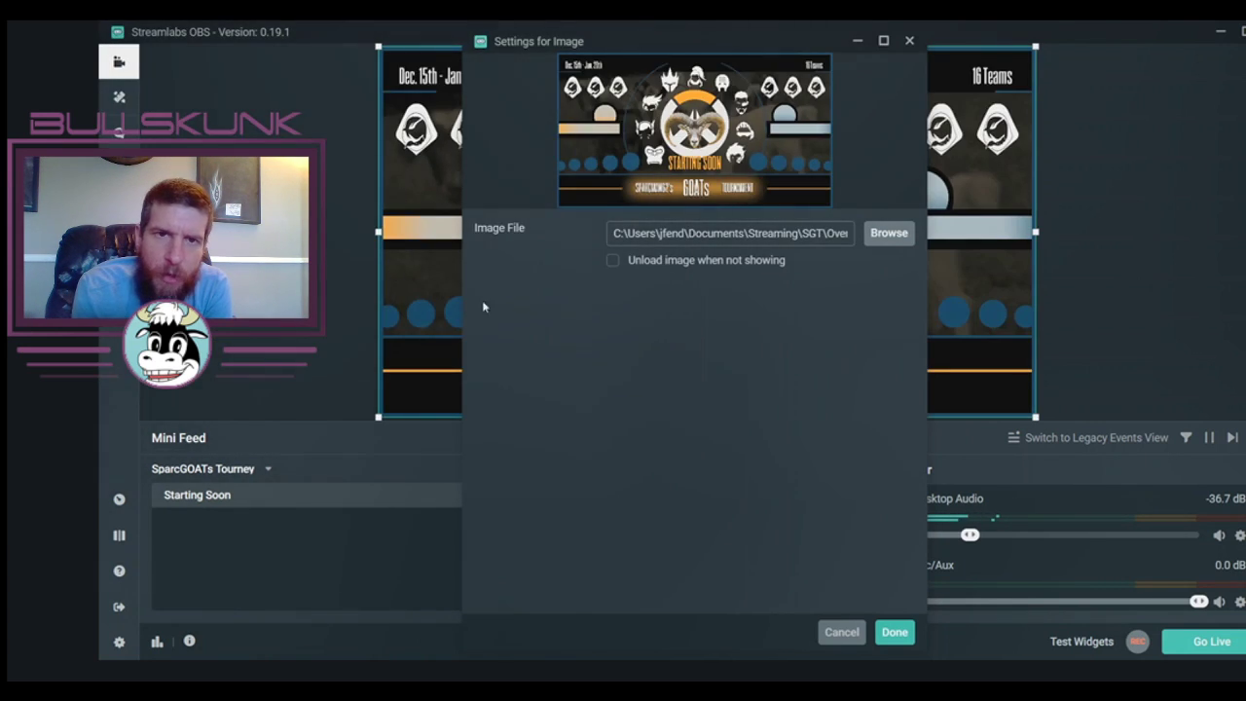
click(894, 632)
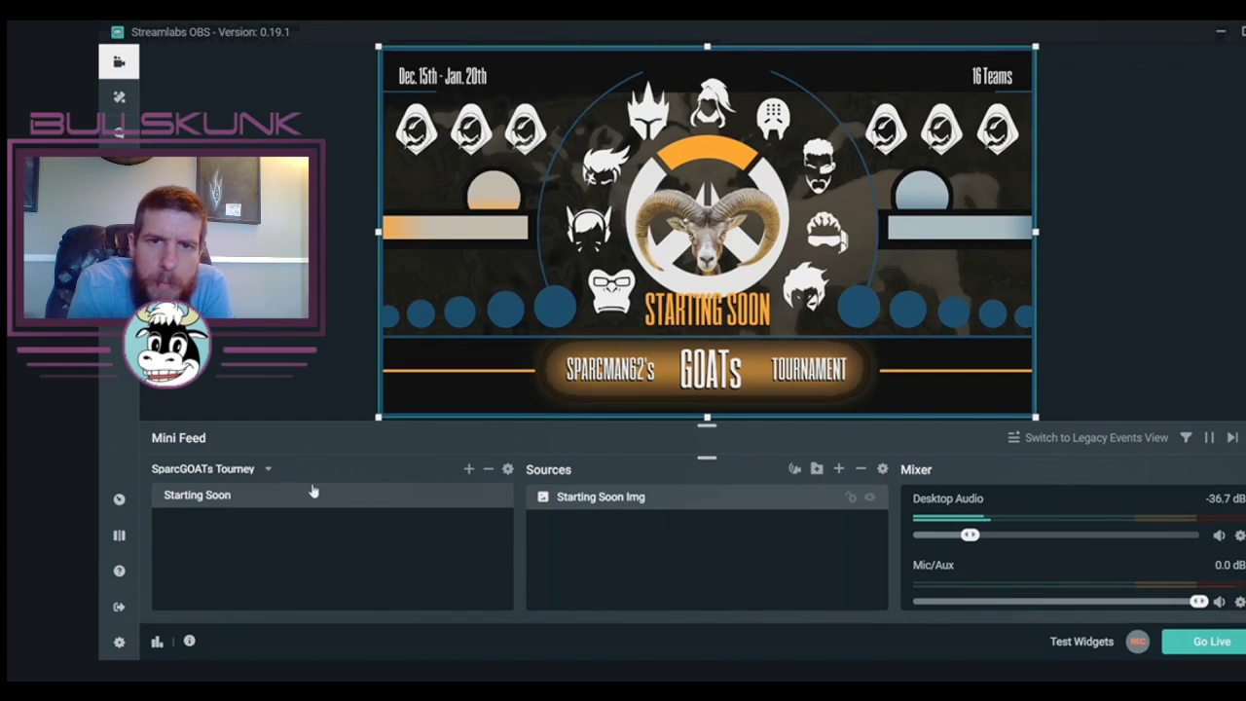
Create a new scene named "BRB" in the SparcGOATs Tourney collection.
click(468, 471)
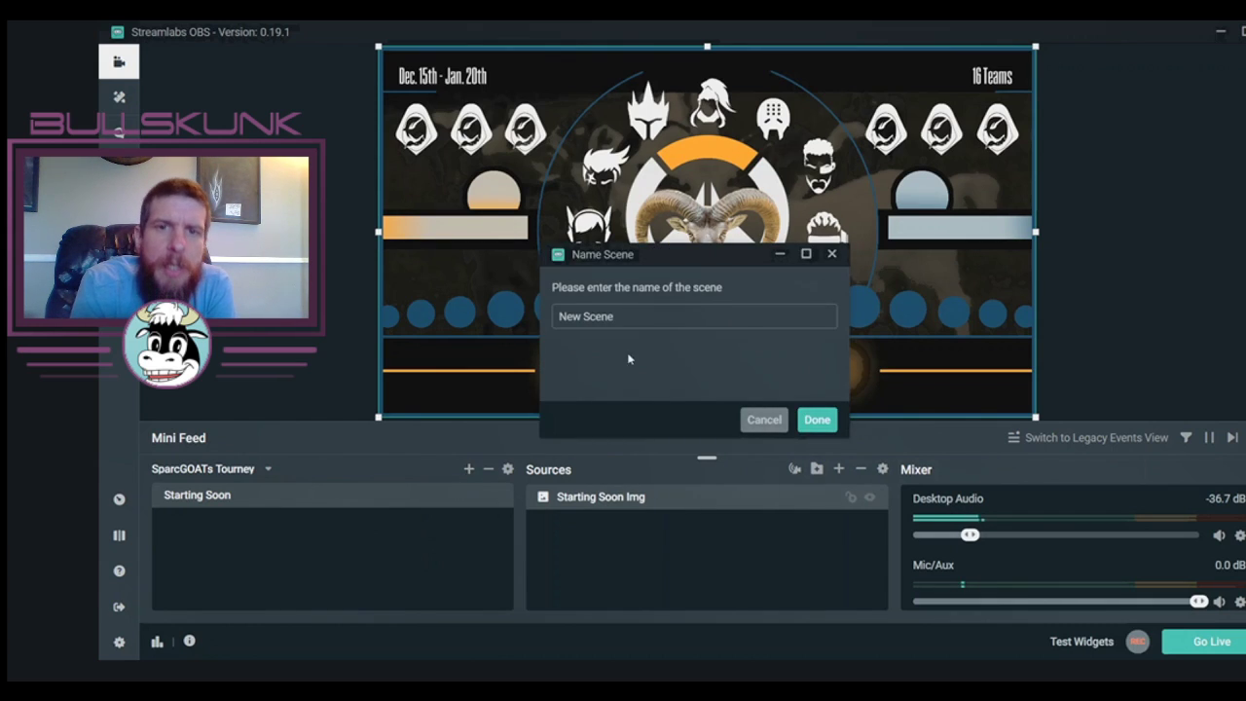
drag(616, 315, 528, 315)
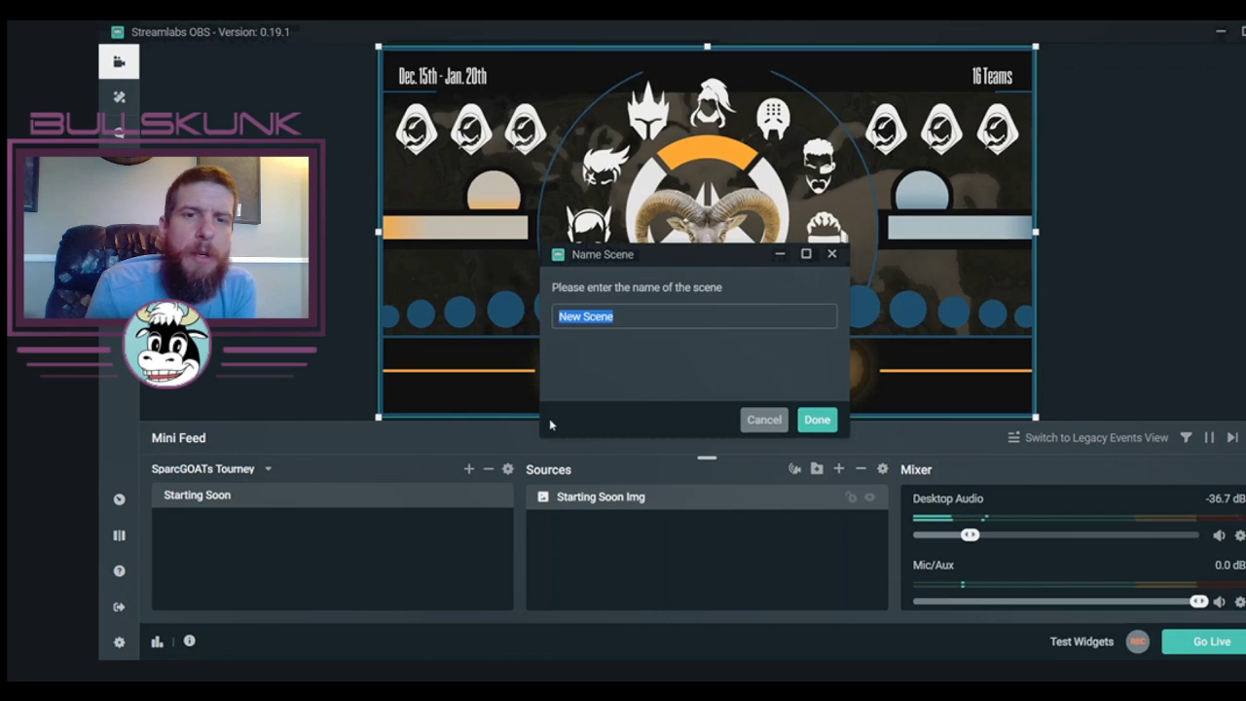
text(BRB)
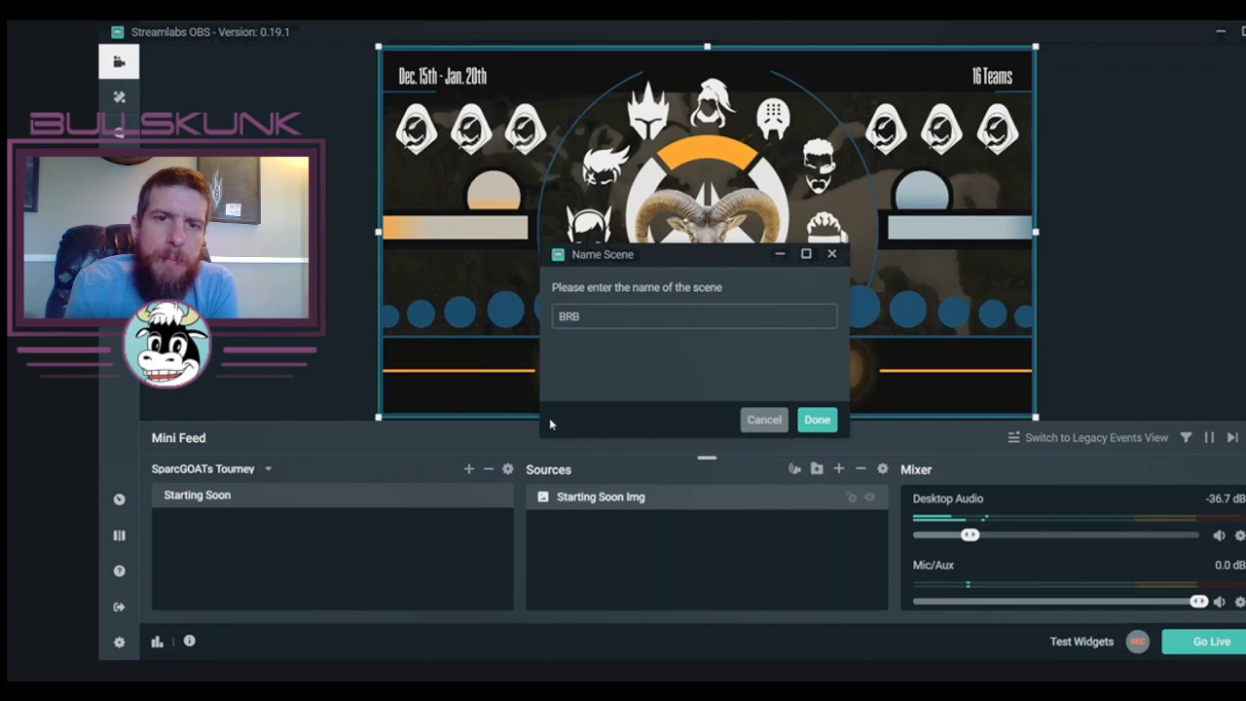
click(828, 427)
Add a new image source named "BRB Img" to the BRB scene instead of reusing an existing source.
click(841, 470)
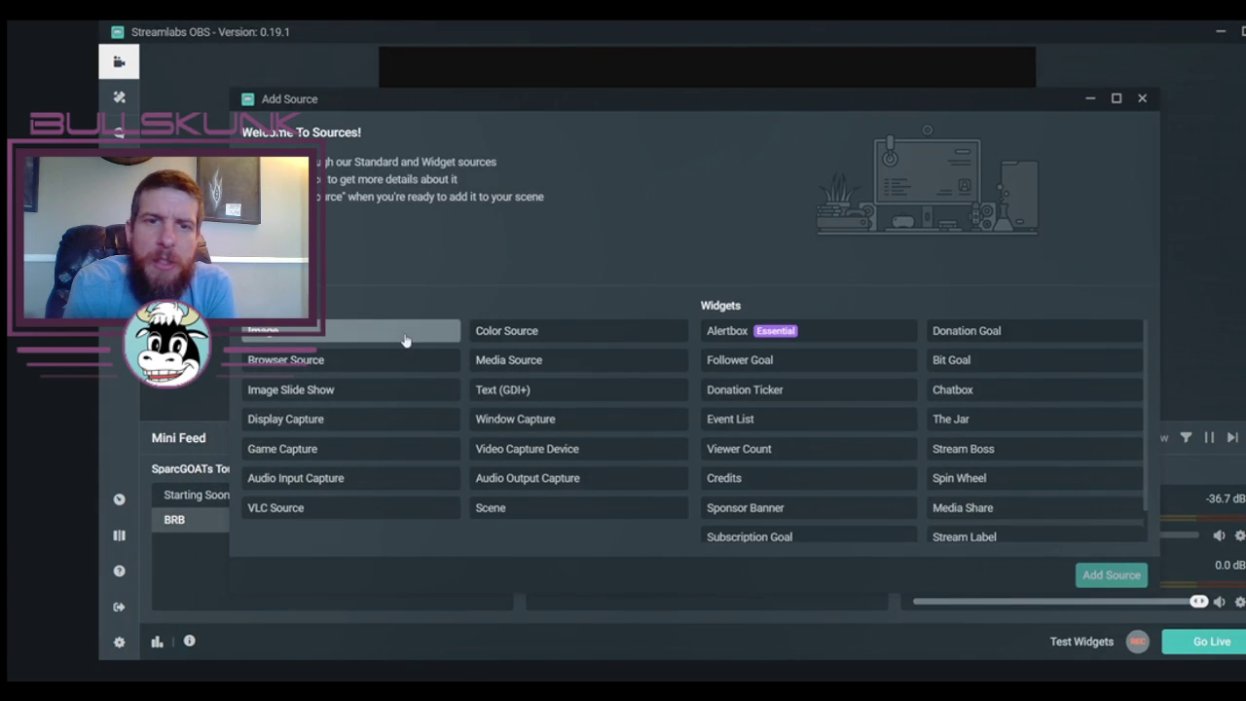
click(406, 336)
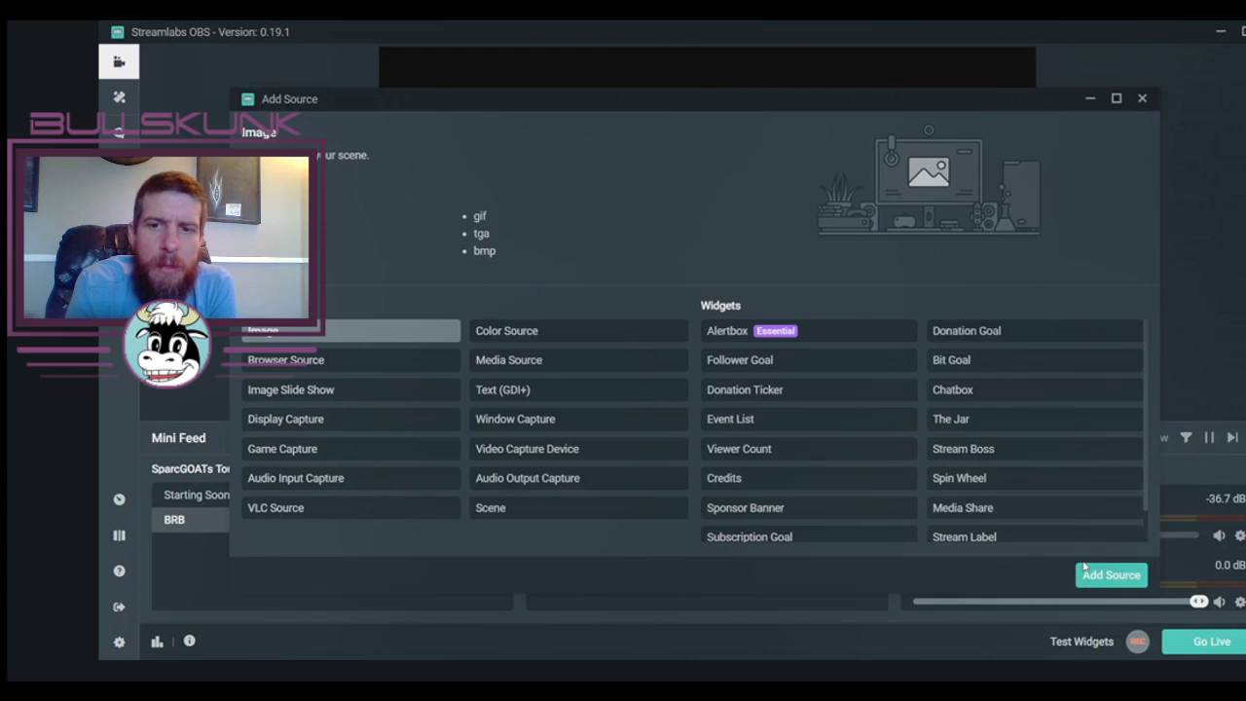
click(1109, 574)
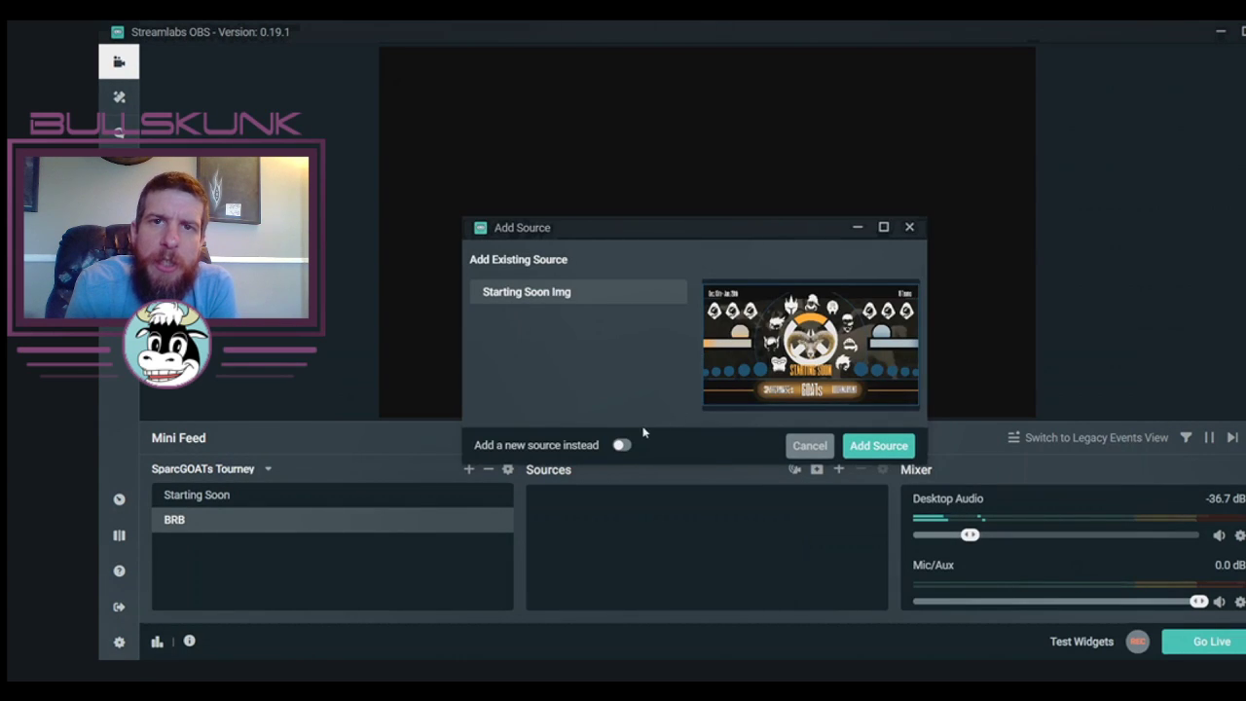
click(626, 449)
drag(512, 322, 449, 340)
text(BRB)
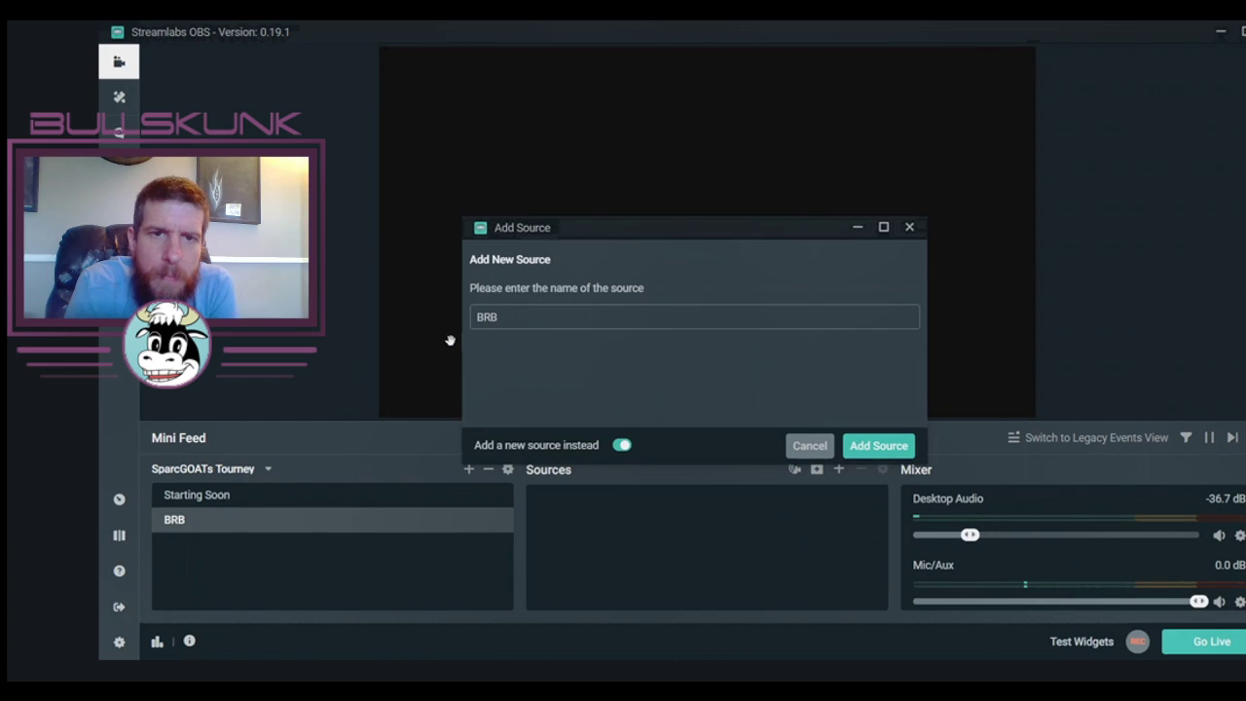
text( Img)
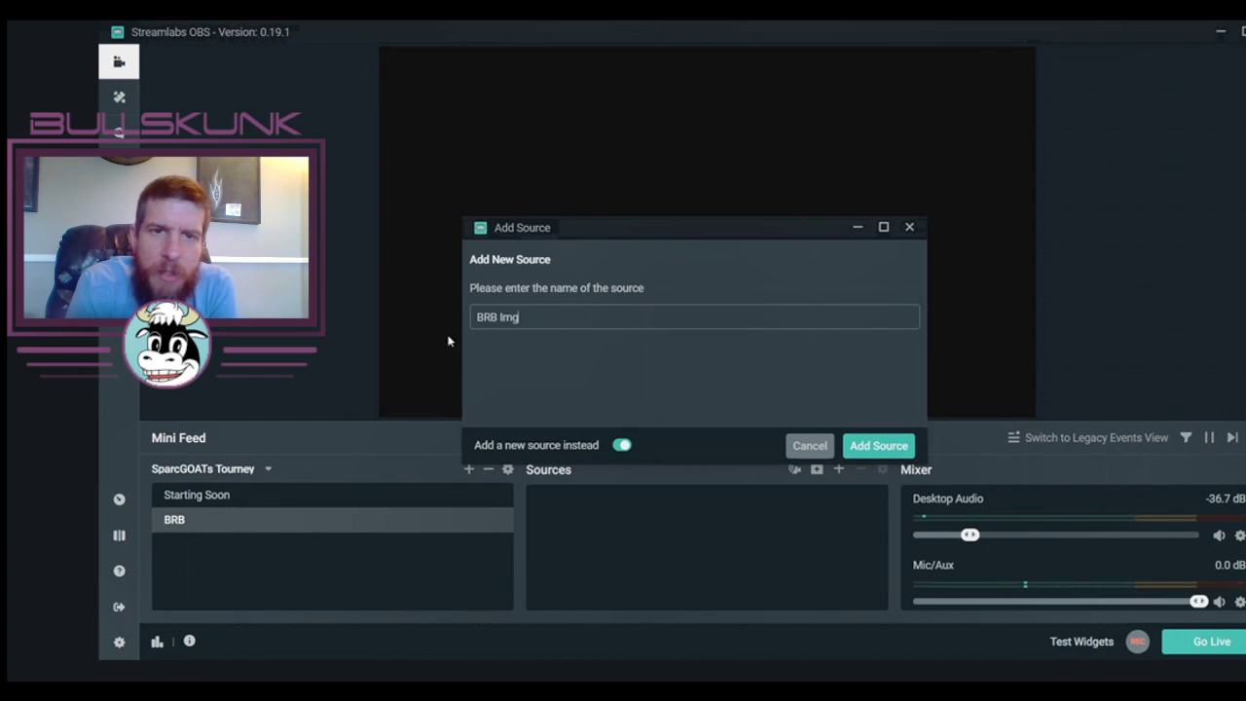
click(857, 445)
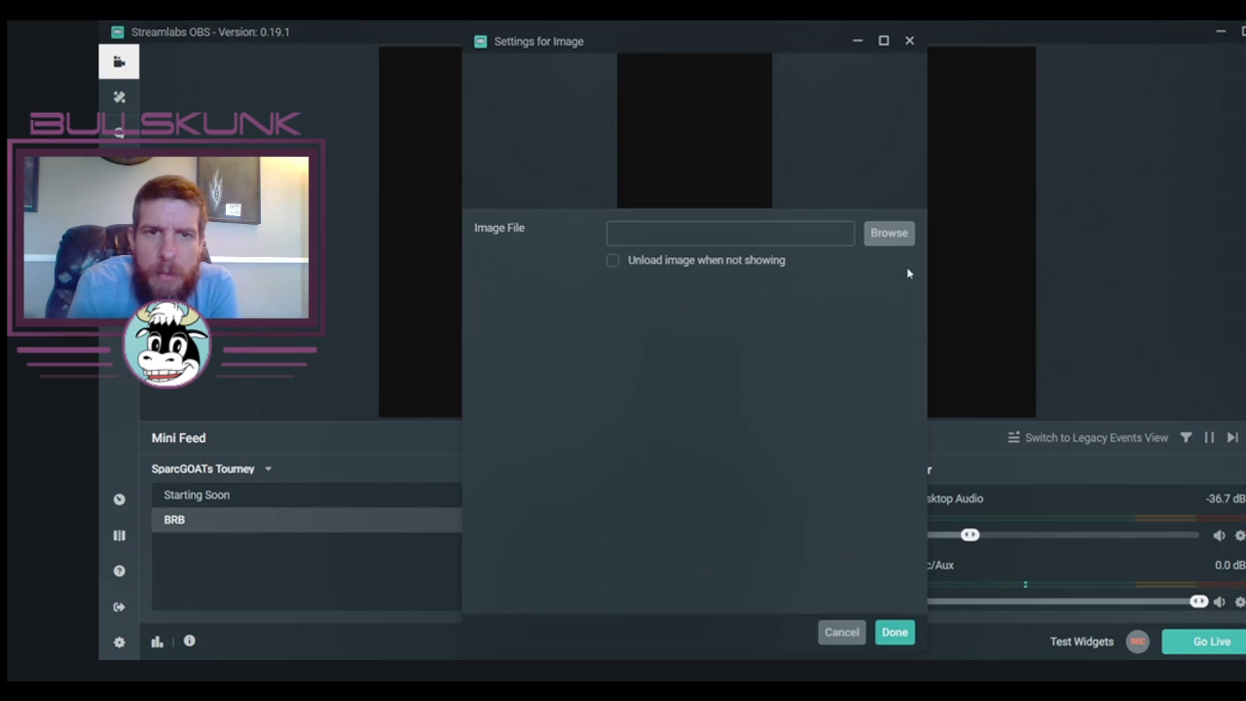
Load SparcGOATs_BRB from the Overlays folder as the image file of the BRB source.
click(888, 234)
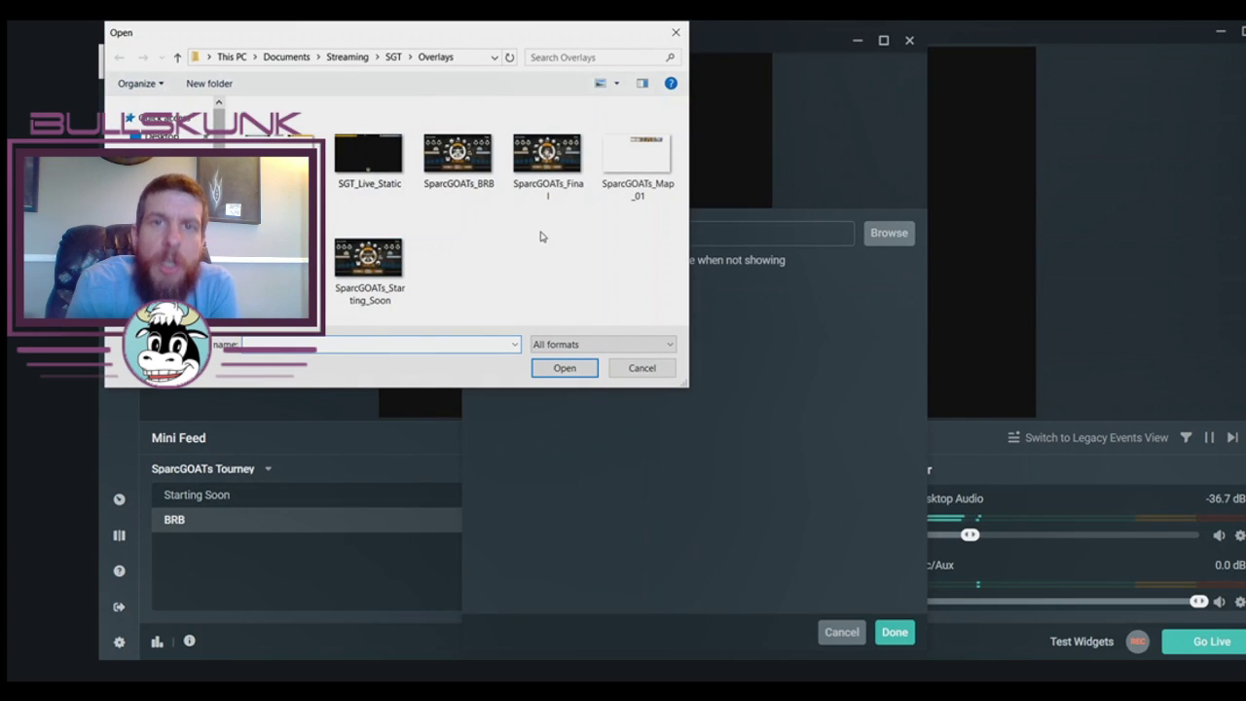
click(477, 176)
click(565, 367)
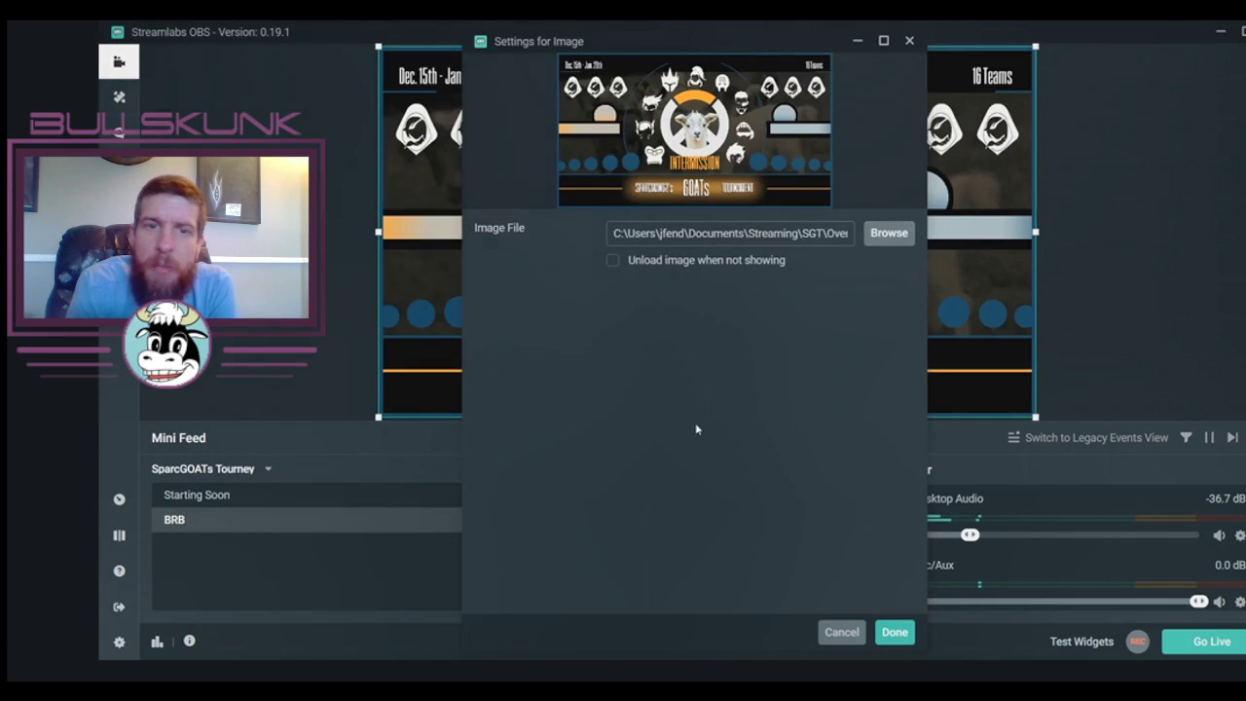
click(881, 634)
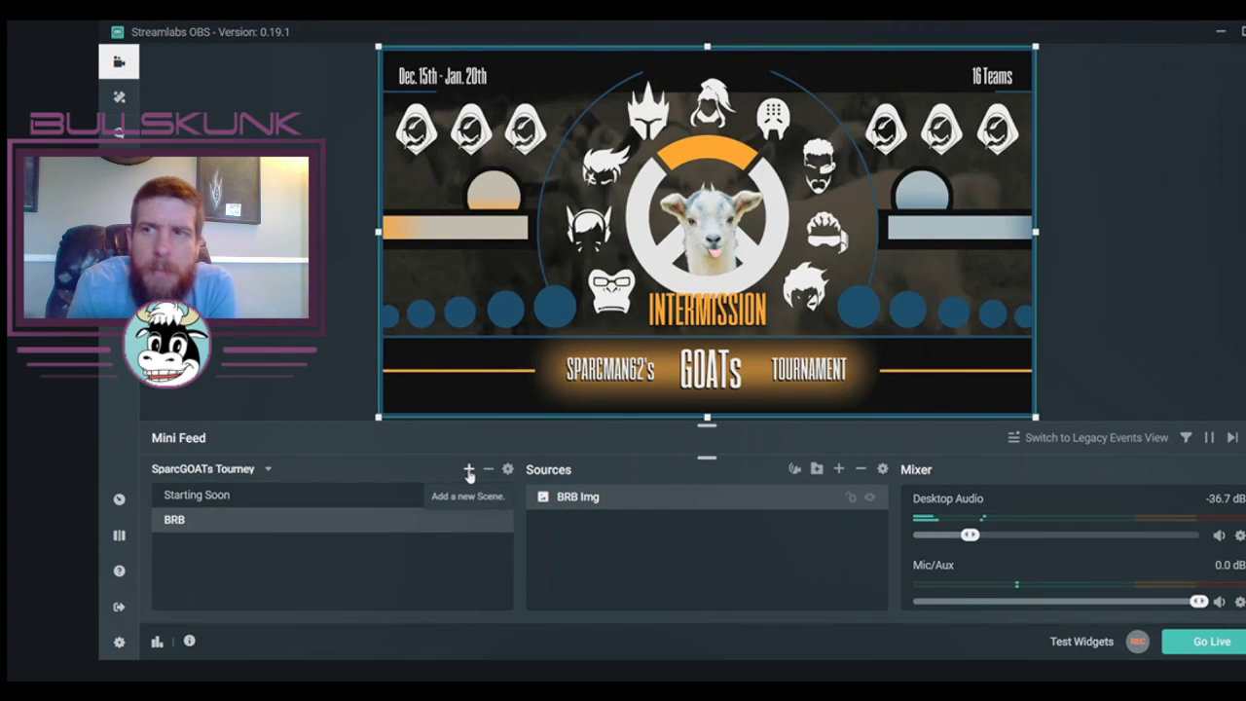
Create a new scene named "Final Score" in the SparcGOATs Tourney collection.
click(469, 474)
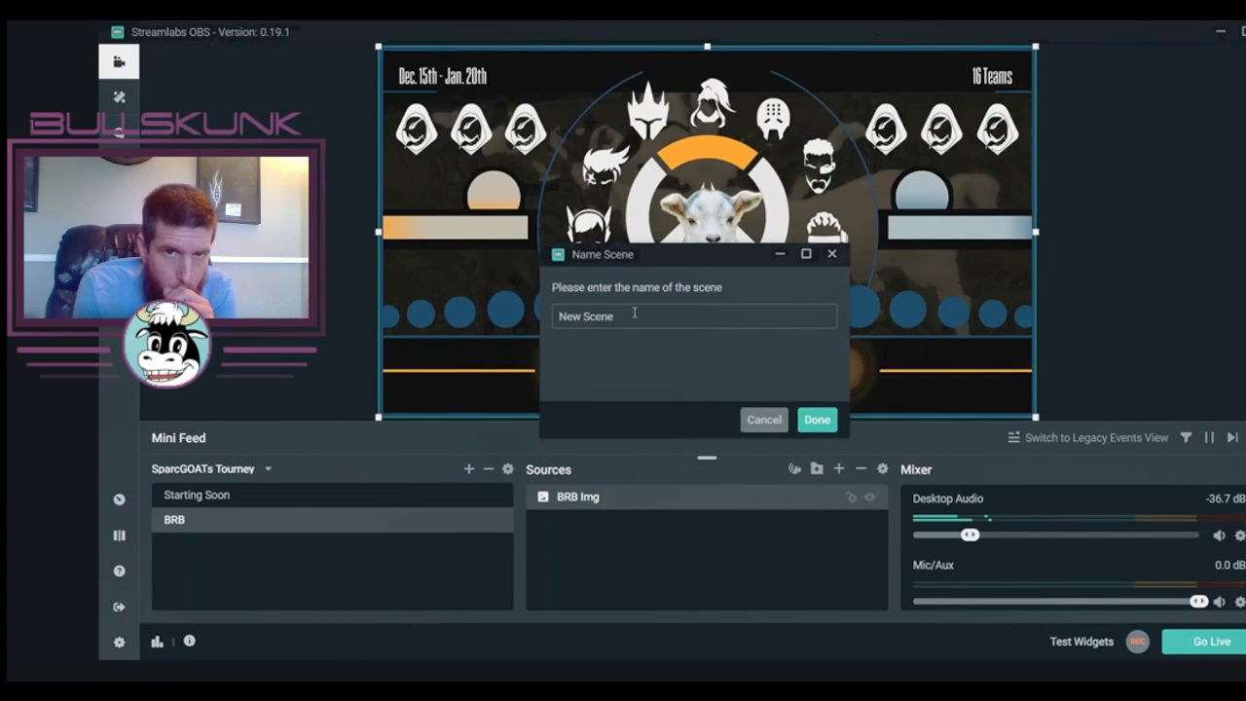
drag(634, 316, 551, 316)
text(Final Score)
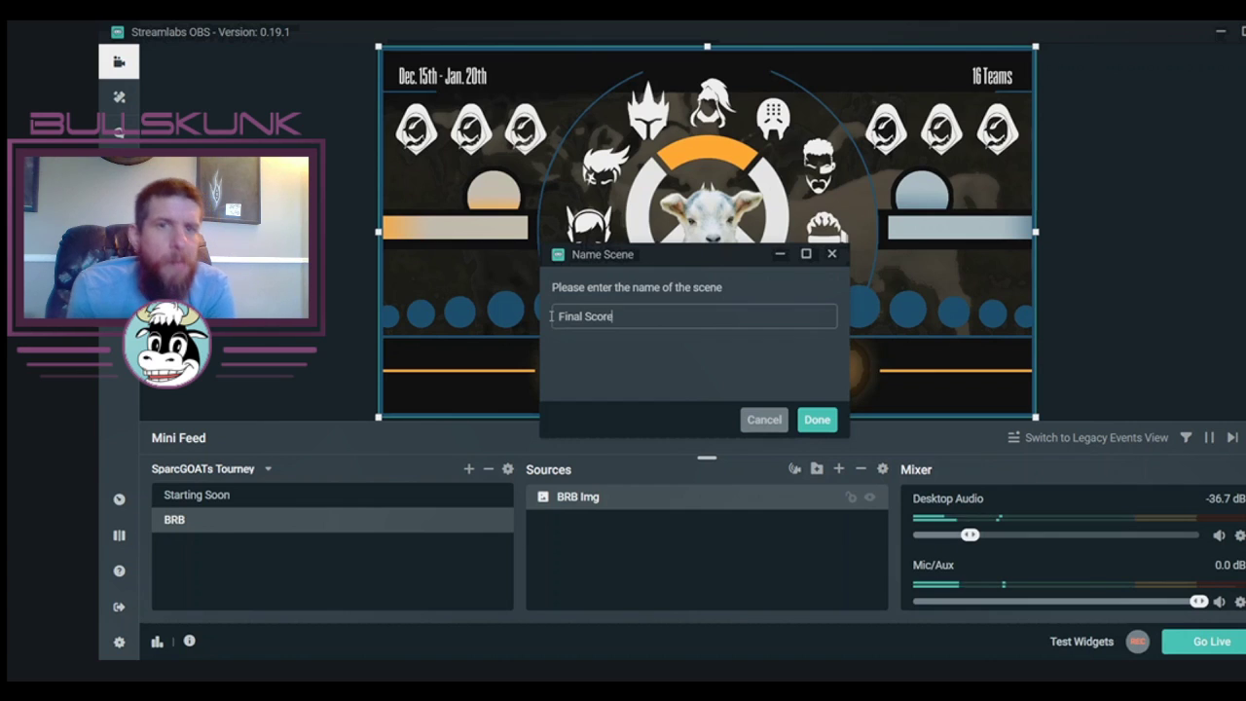
key(Return)
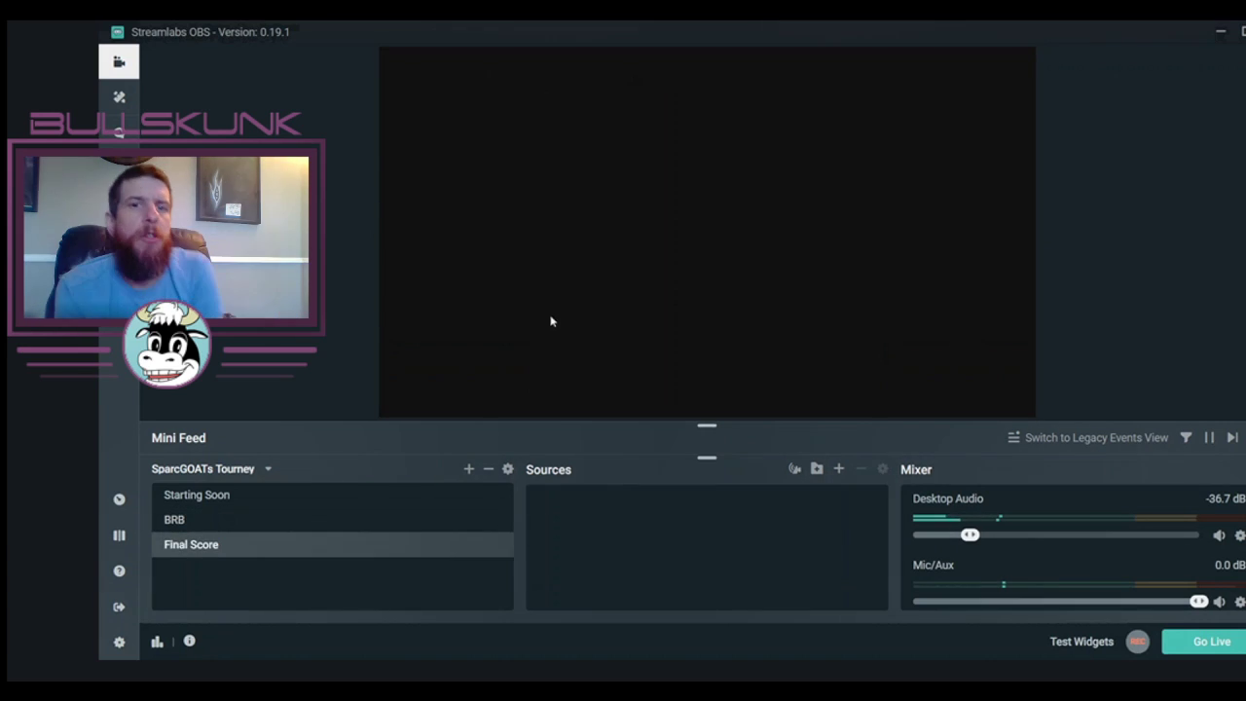
Add a new image source named "Final Score" to the Final Score scene instead of reusing an existing source.
click(838, 469)
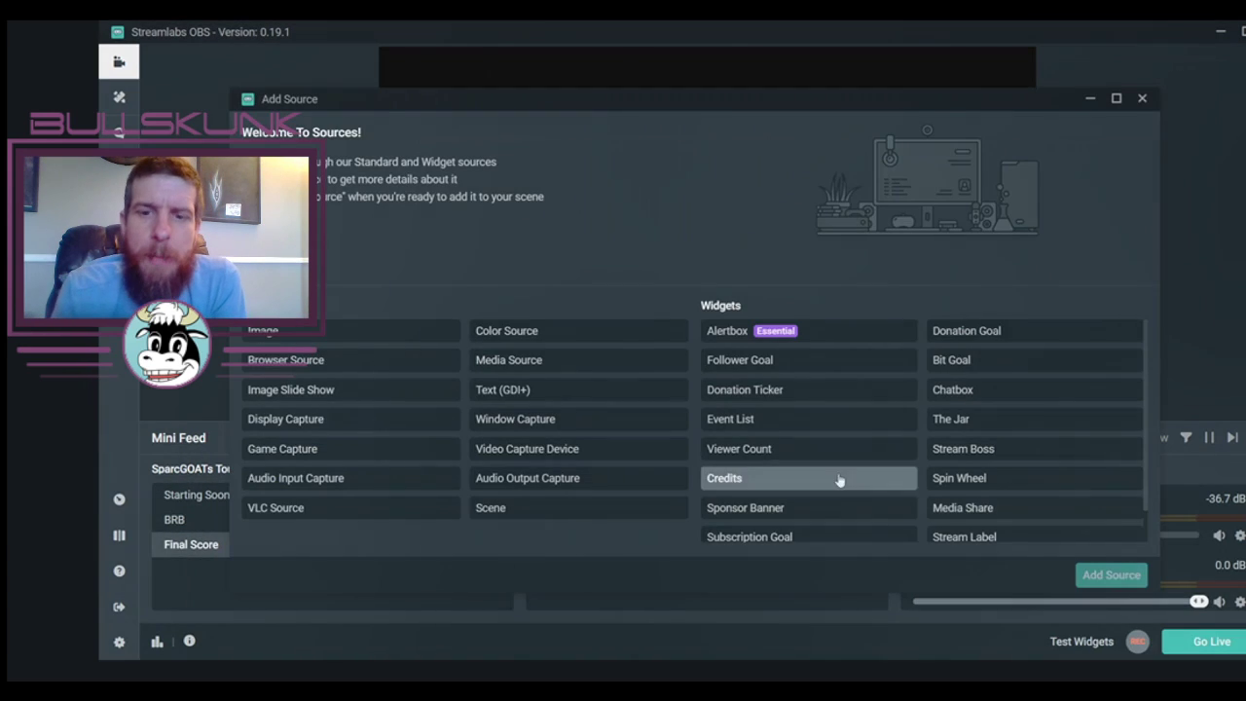
click(403, 333)
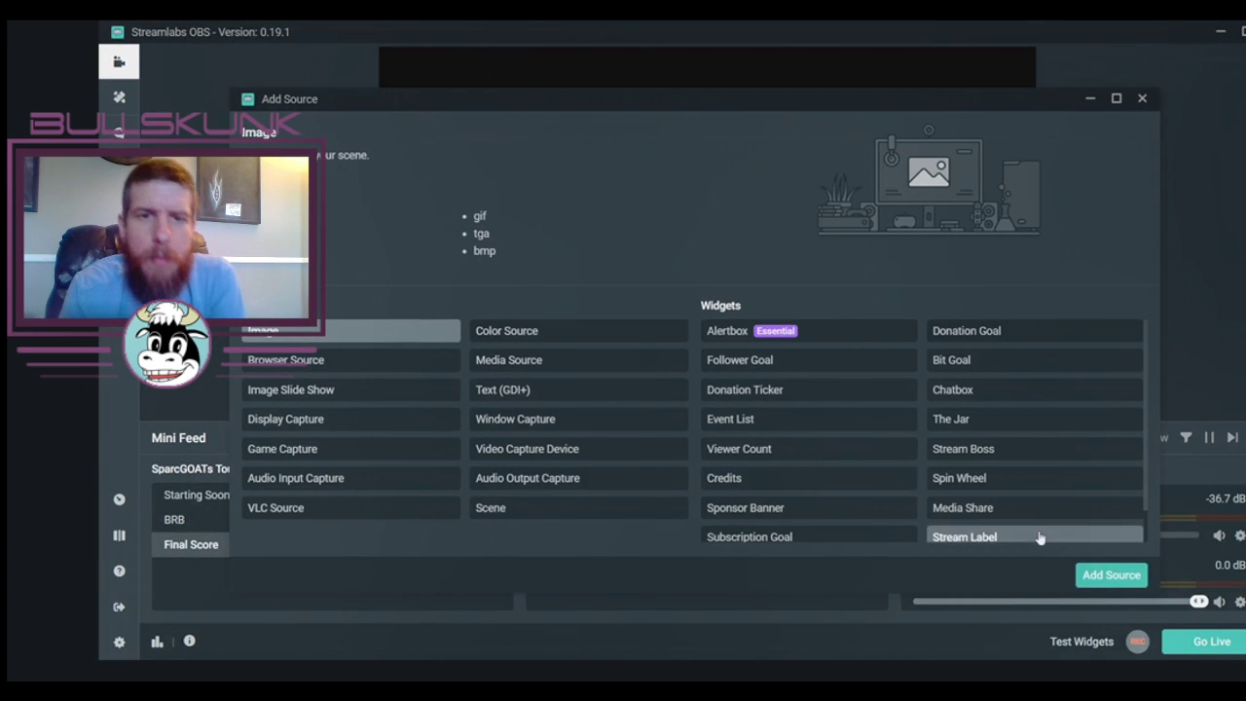
click(1110, 574)
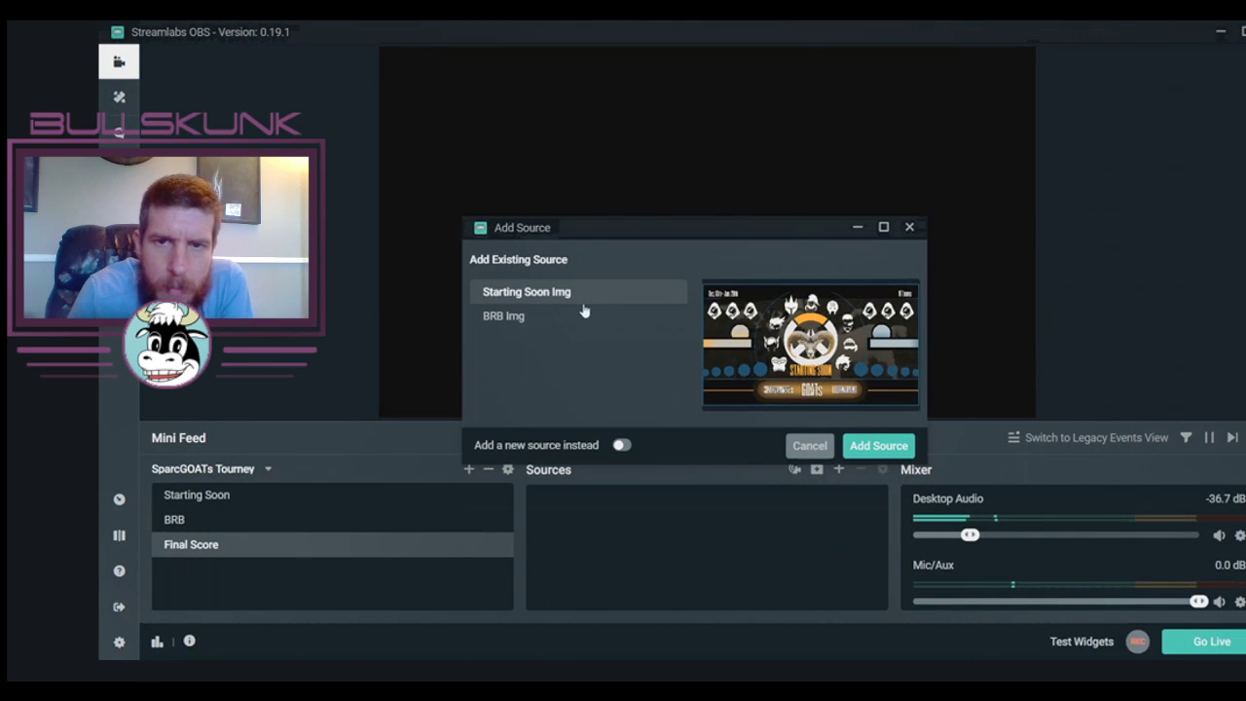
click(621, 445)
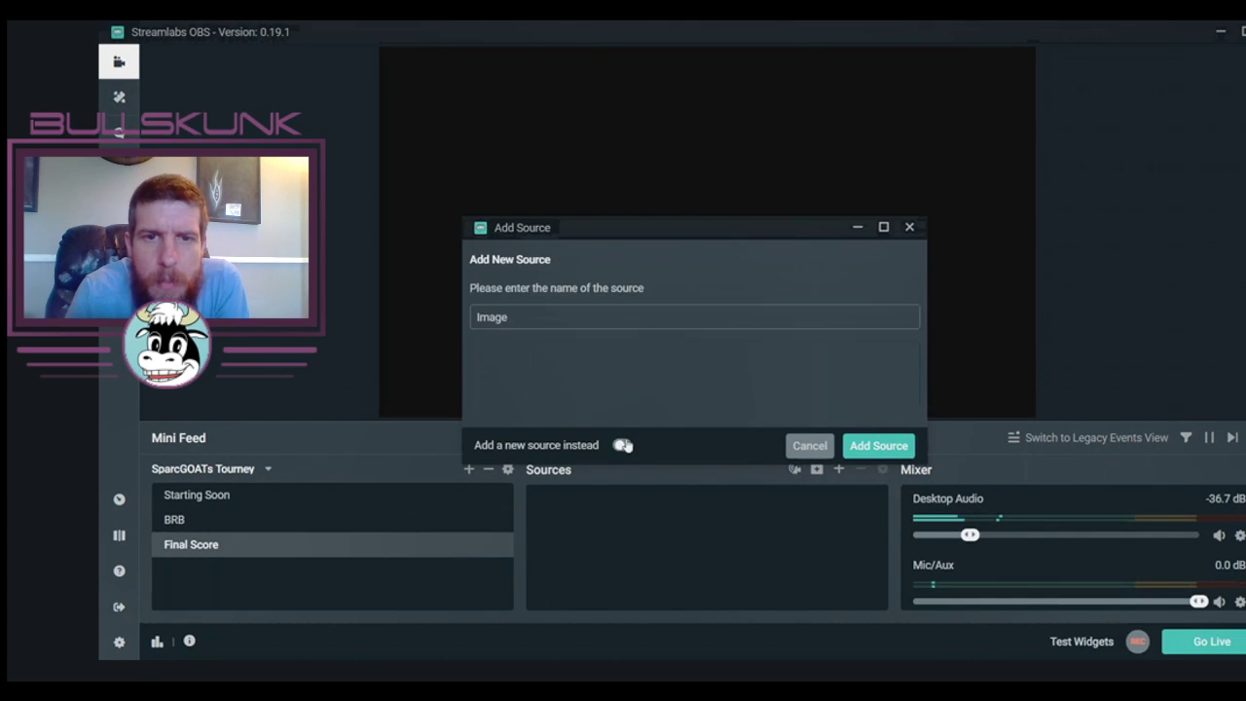
double_click(514, 326)
text(Fi)
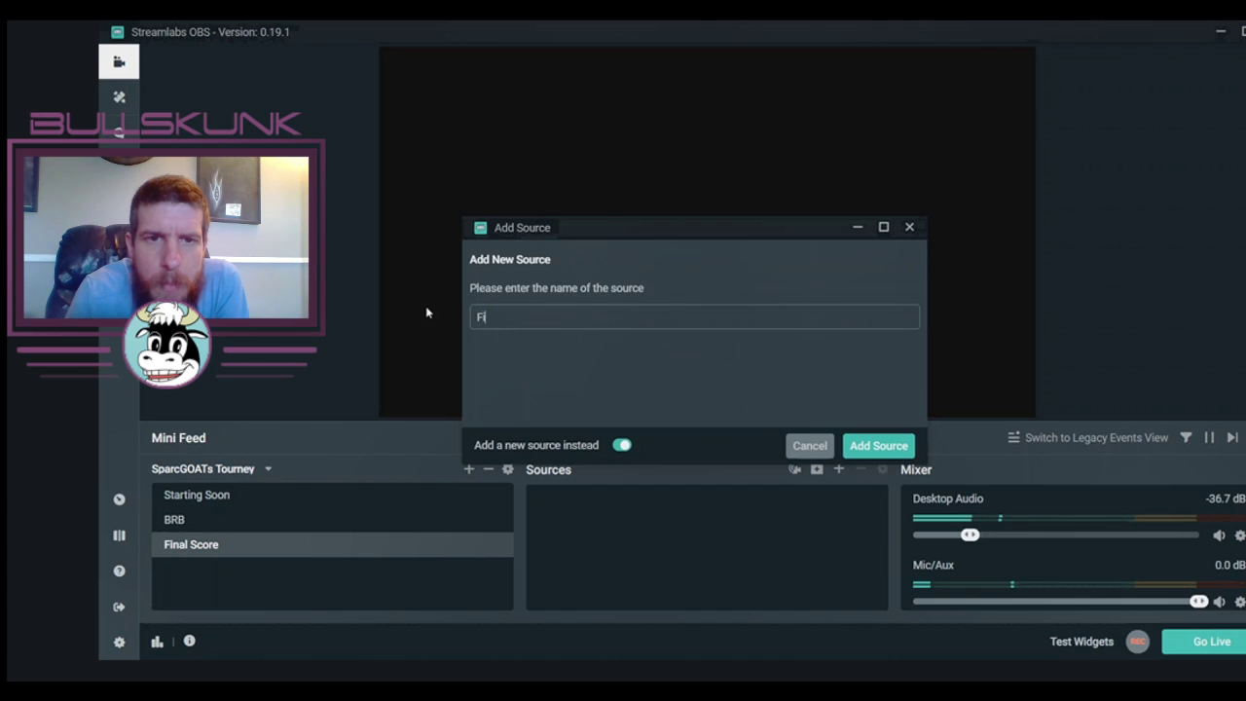
text(nal Scoe)
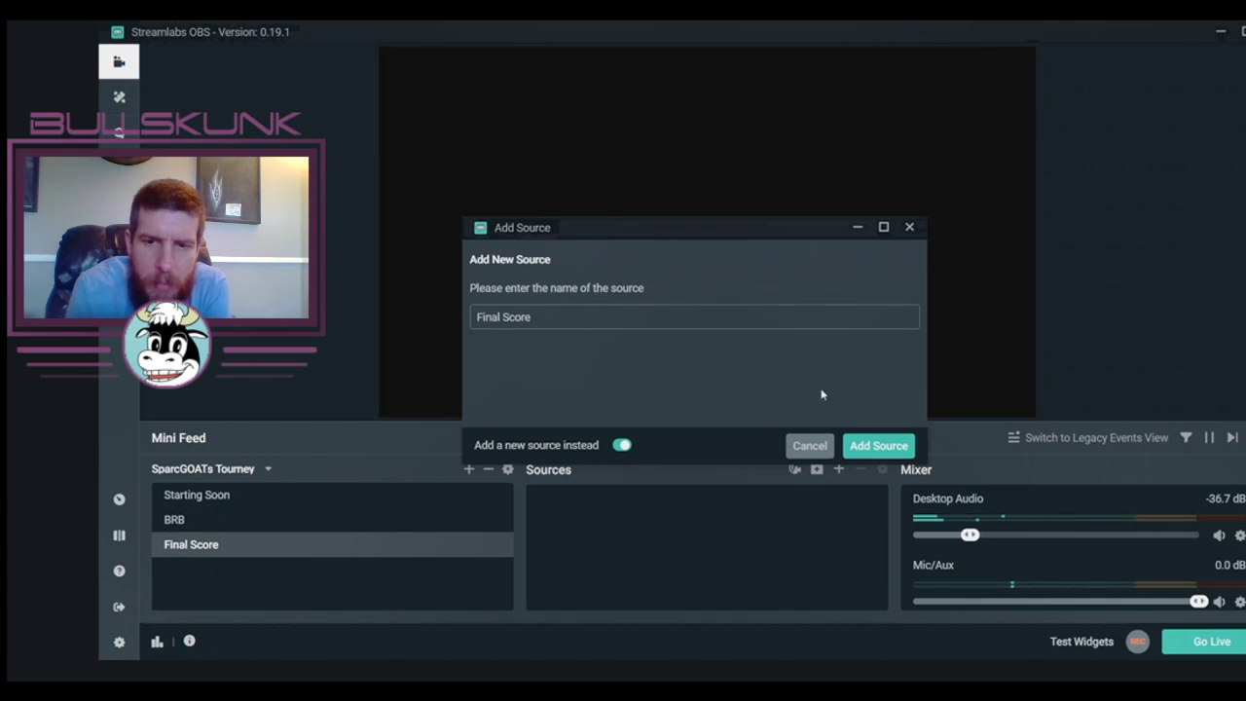
click(862, 445)
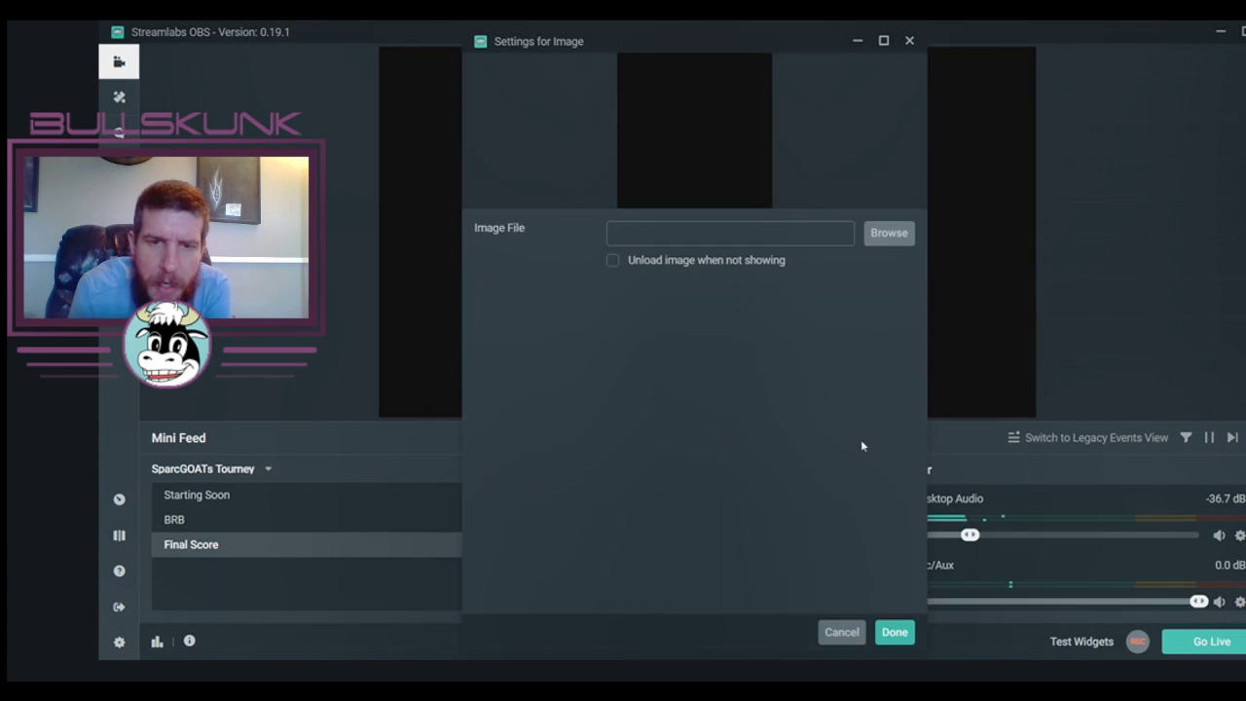
Load SparcGOATs_Final from the Overlays folder as the image file of the Final Score source.
click(890, 239)
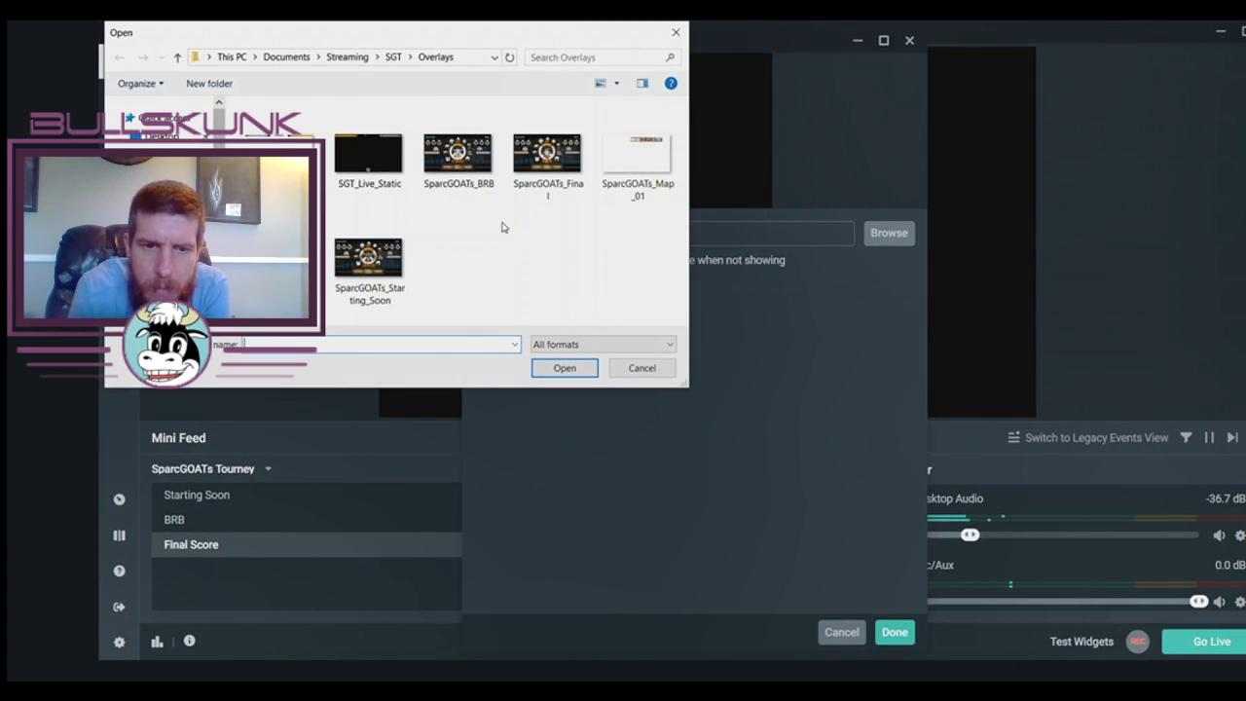
click(547, 177)
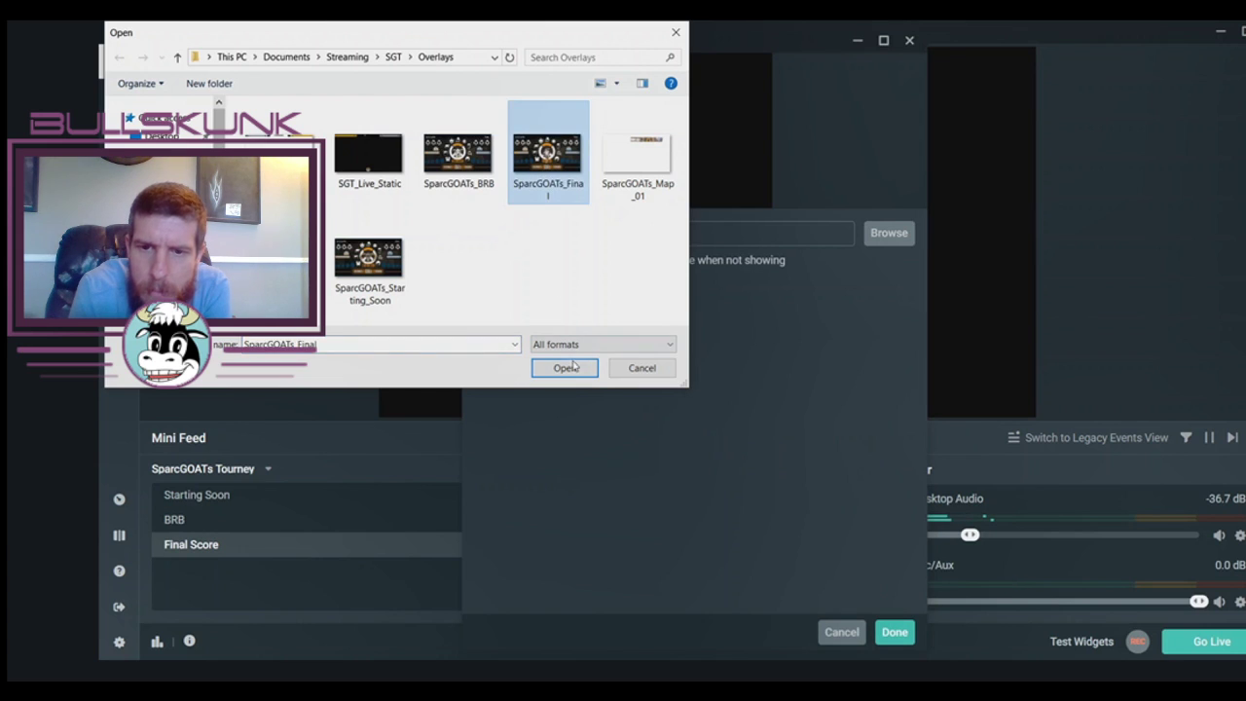
click(569, 367)
click(894, 633)
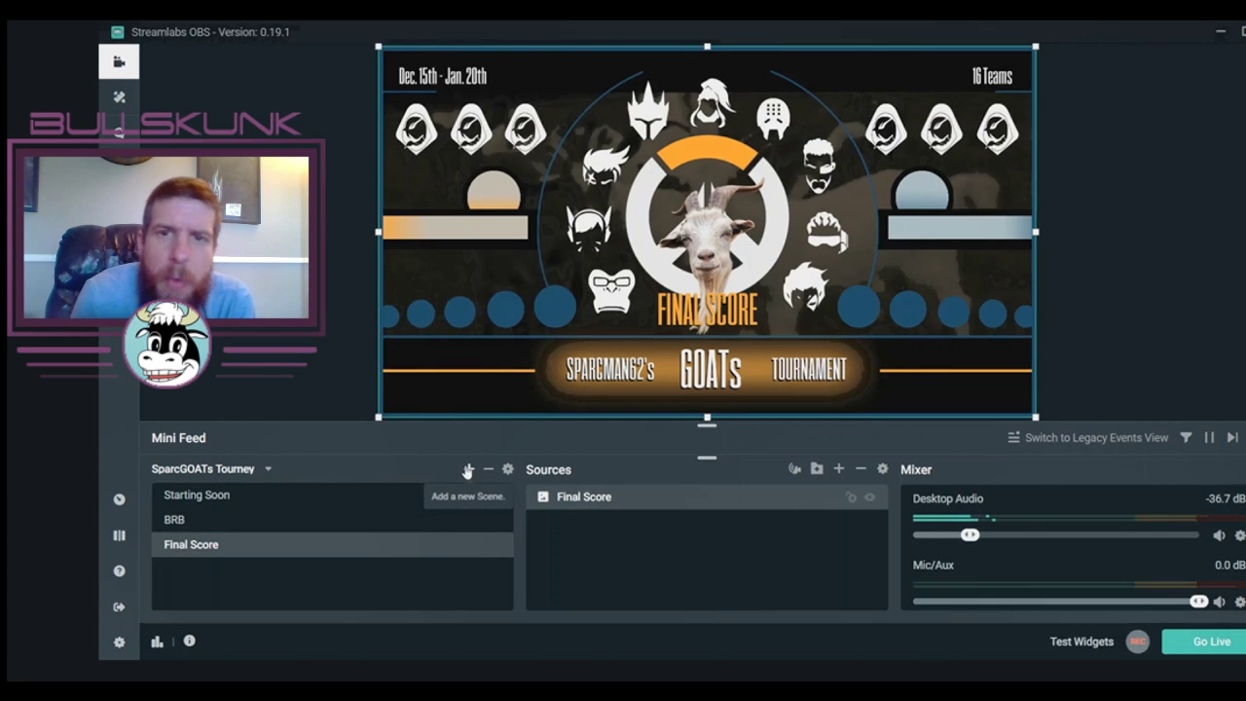
Create a new scene named "In Game Live" in the SparcGOATs Tourney collection.
click(467, 470)
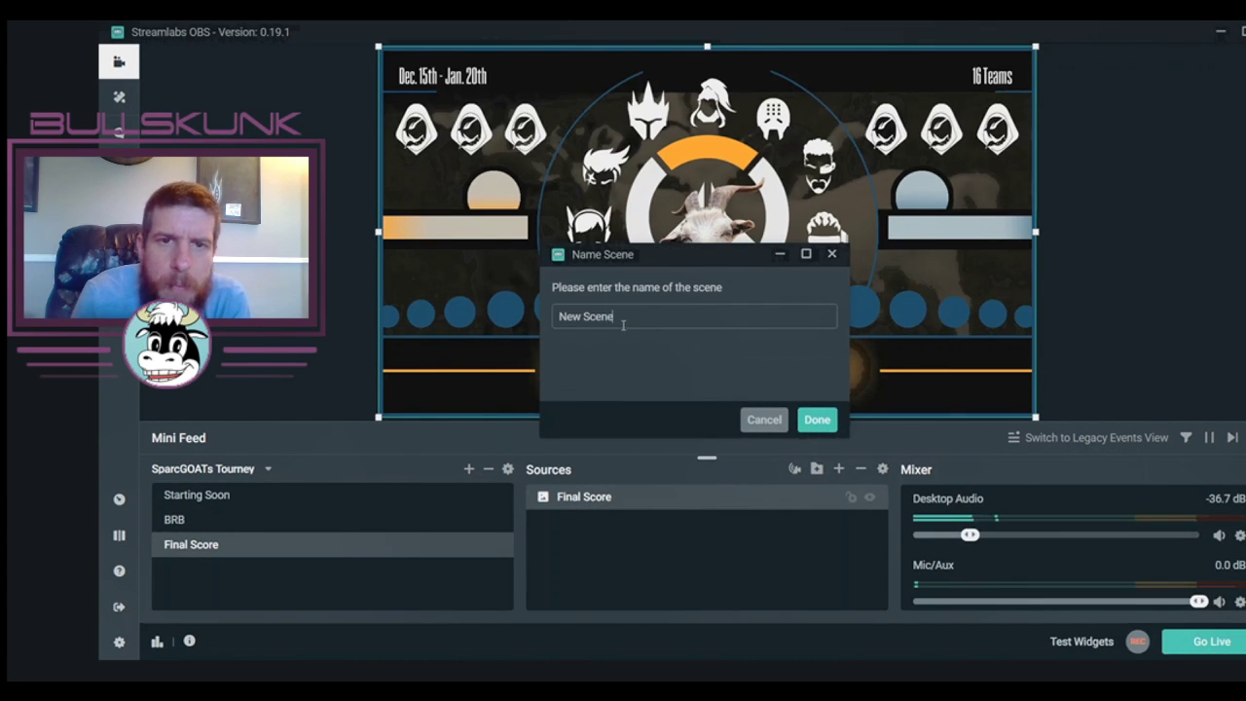
key(BackSpace)
key(BackSpace)
key(BackSpace)
key(BackSpace)
key(BackSpace)
key(BackSpace)
key(BackSpace)
key(BackSpace)
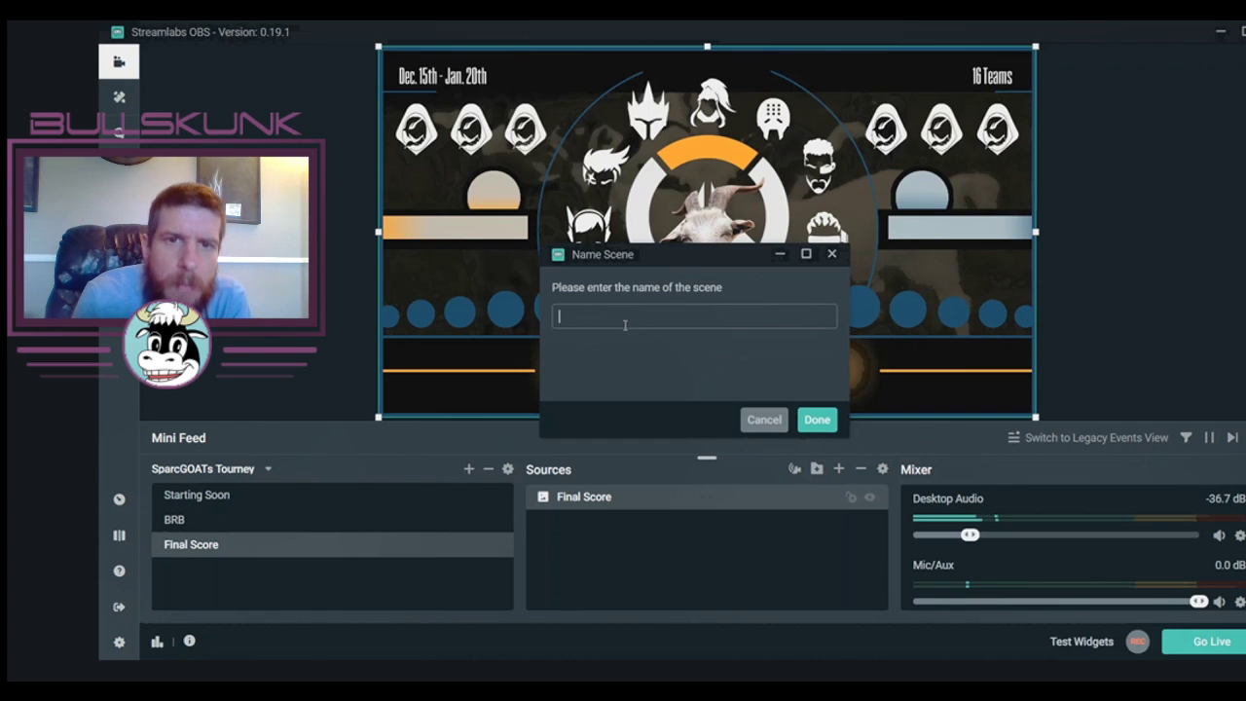
text(In Game)
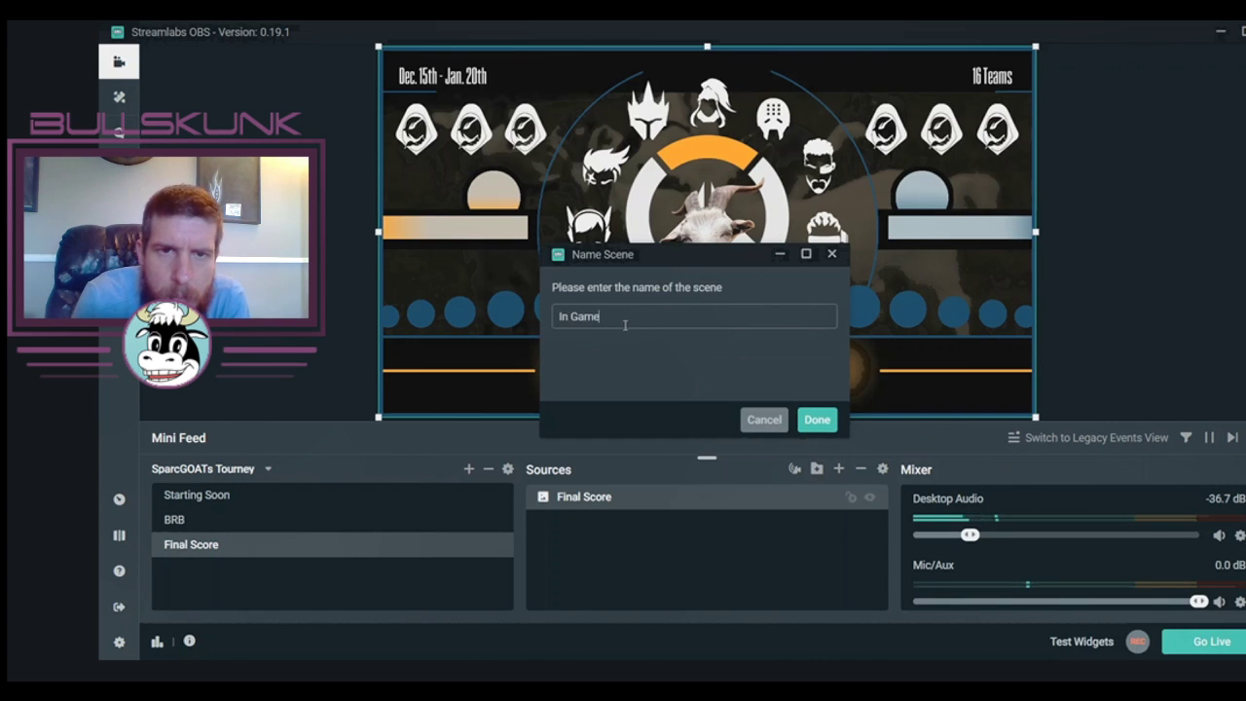
text( Live)
key(Return)
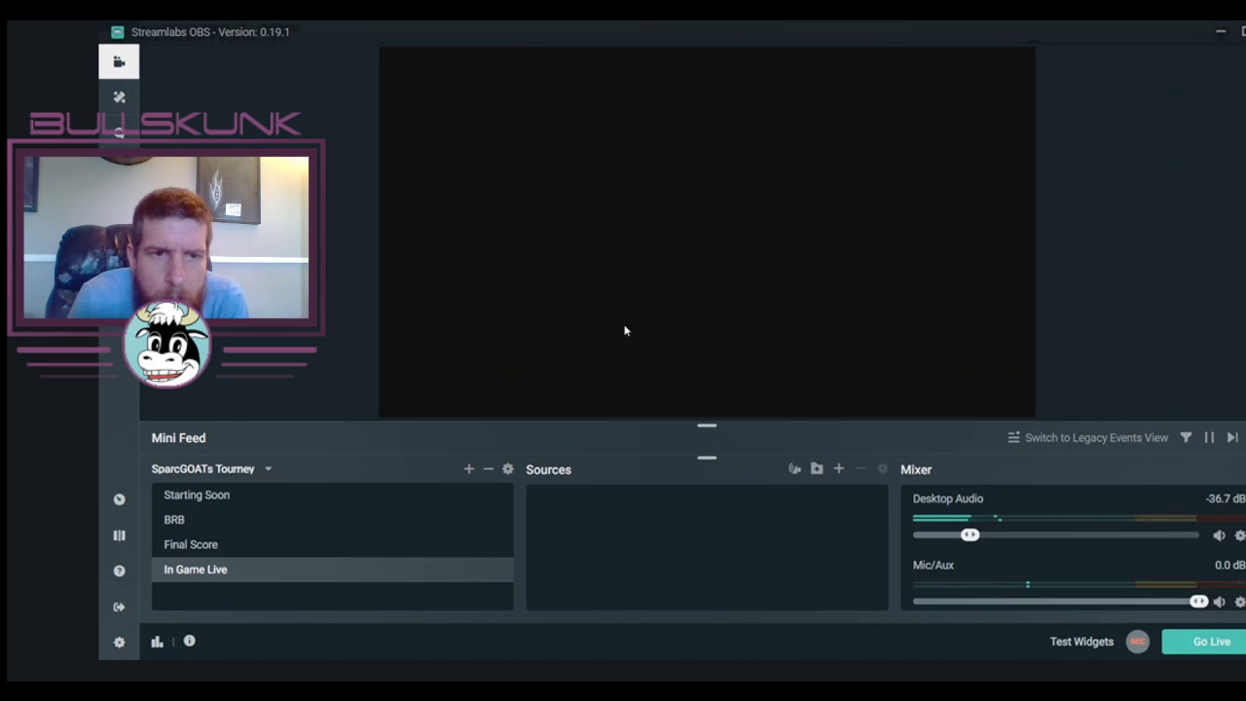
Create a new scene named "Map Pool Live" in the SparcGOATs Tourney collection.
click(468, 470)
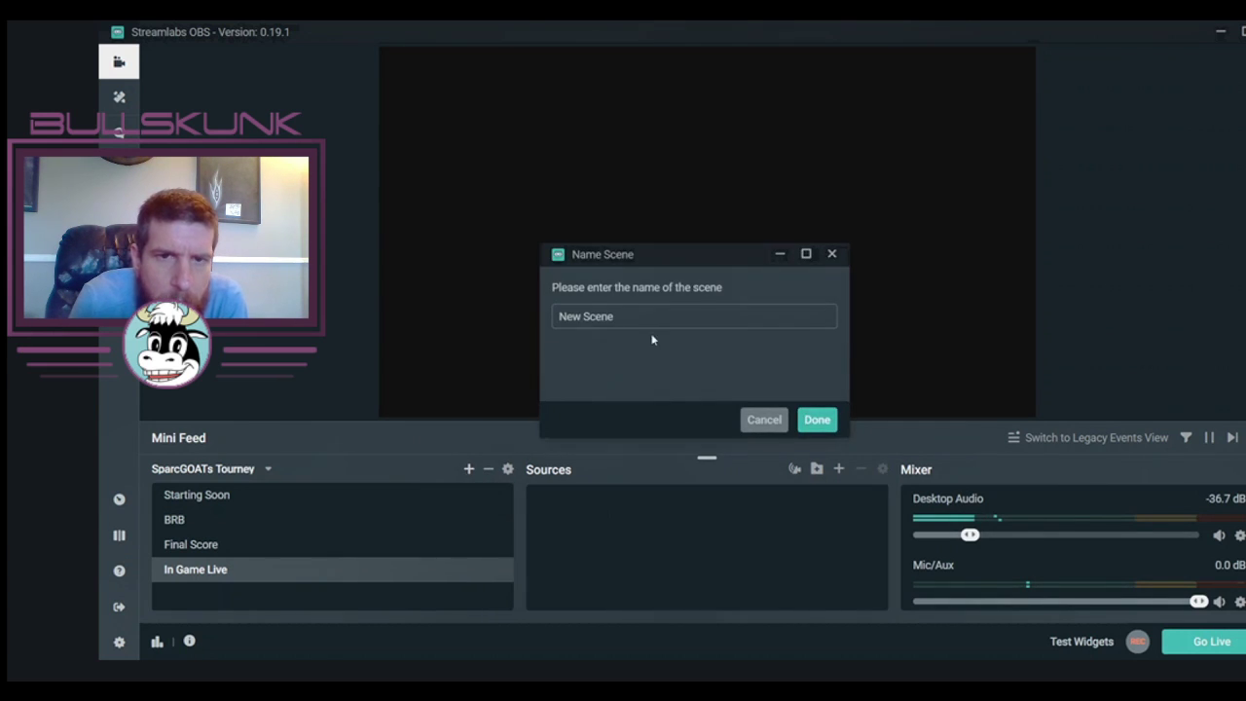
drag(633, 311, 508, 319)
text(Map Pool Live)
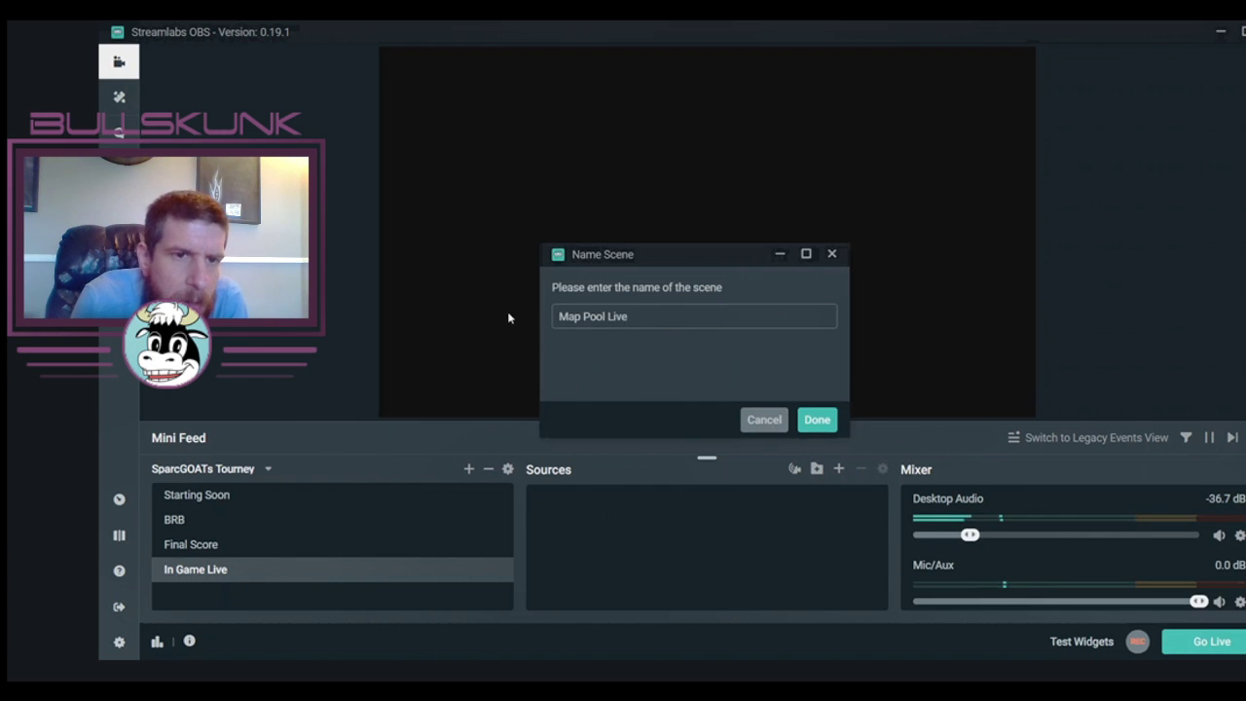
click(814, 419)
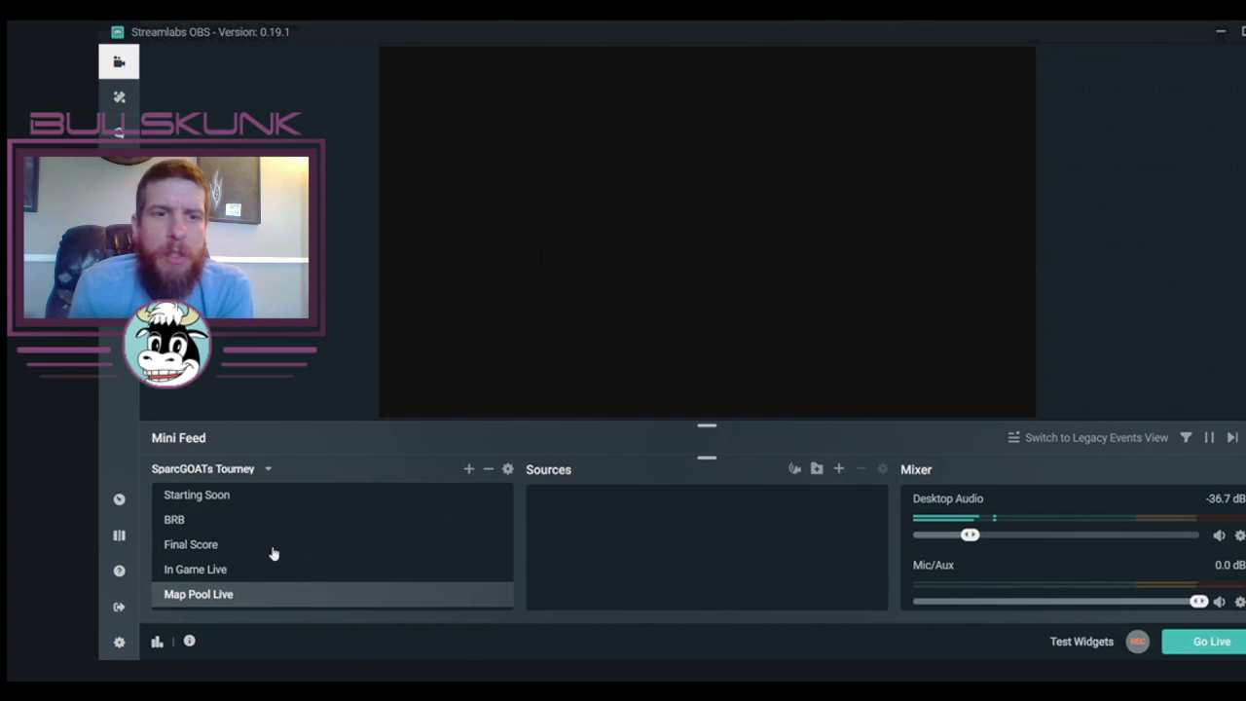
Reorder the scene list so In Game Live comes first and Map Pool Live second, ahead of Starting Soon.
click(220, 575)
drag(221, 574, 225, 498)
click(205, 595)
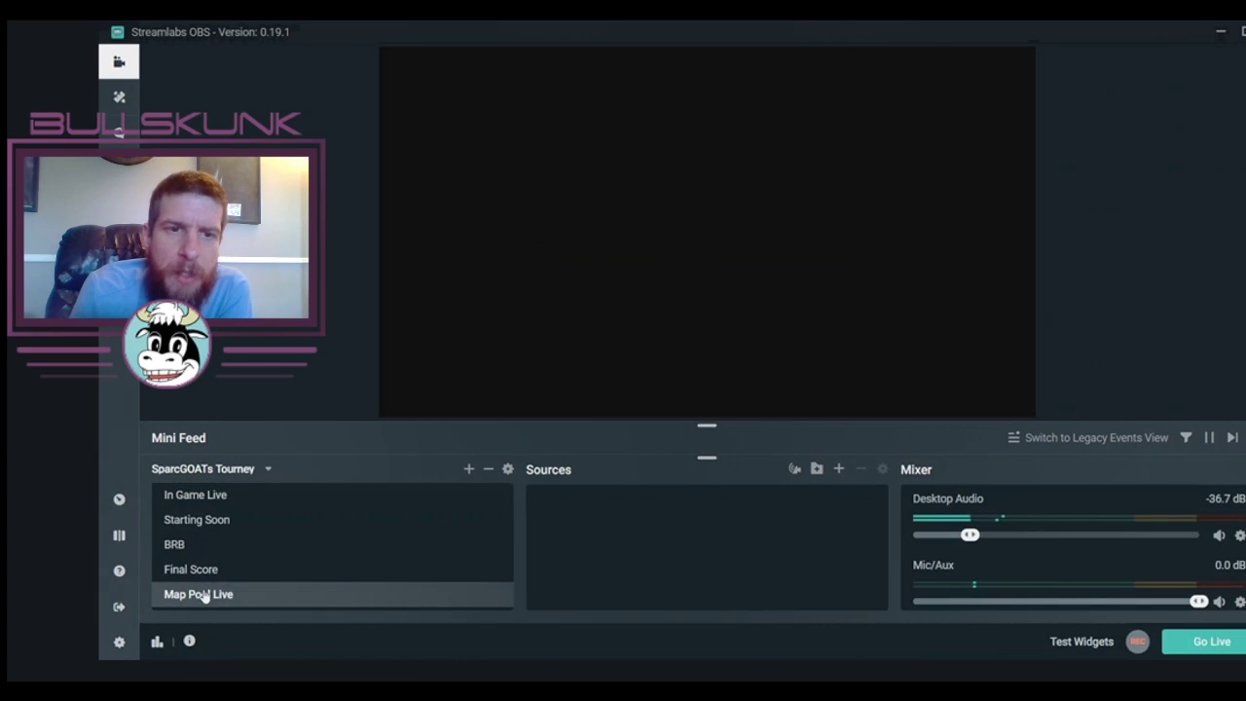
drag(204, 595, 202, 516)
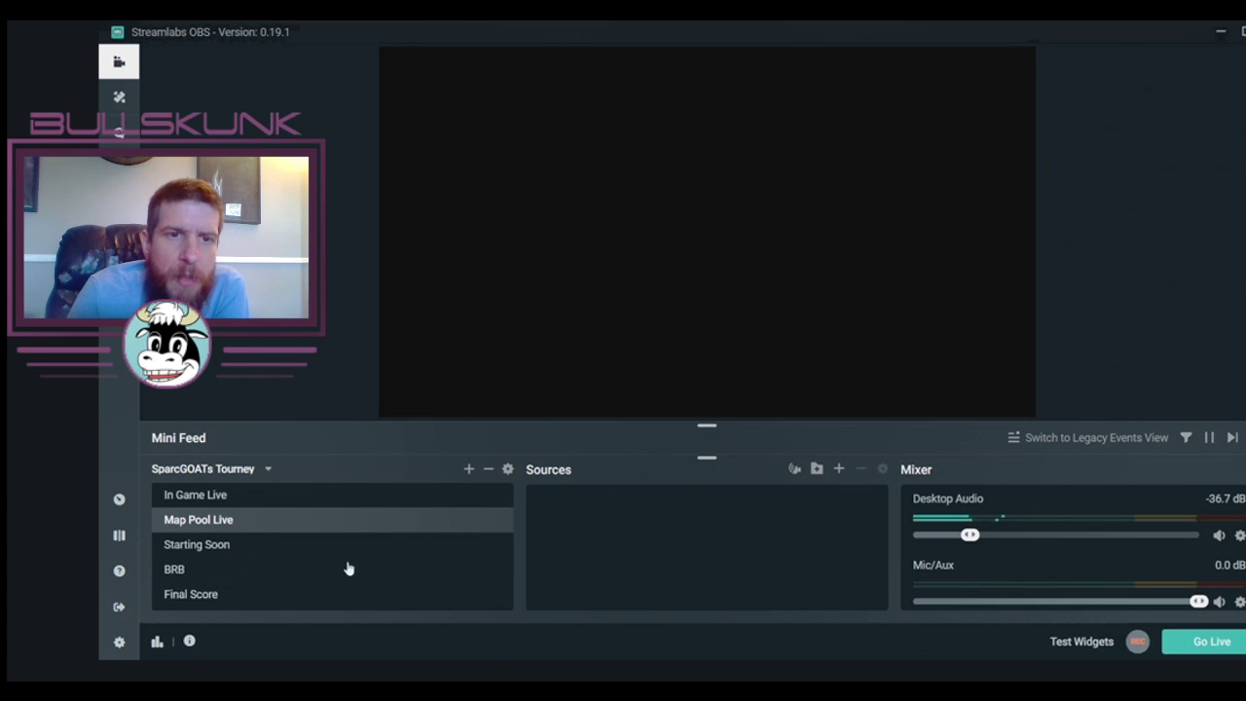
Create a new scene named "In Game Static" in the SparcGOATs Tourney collection.
click(469, 470)
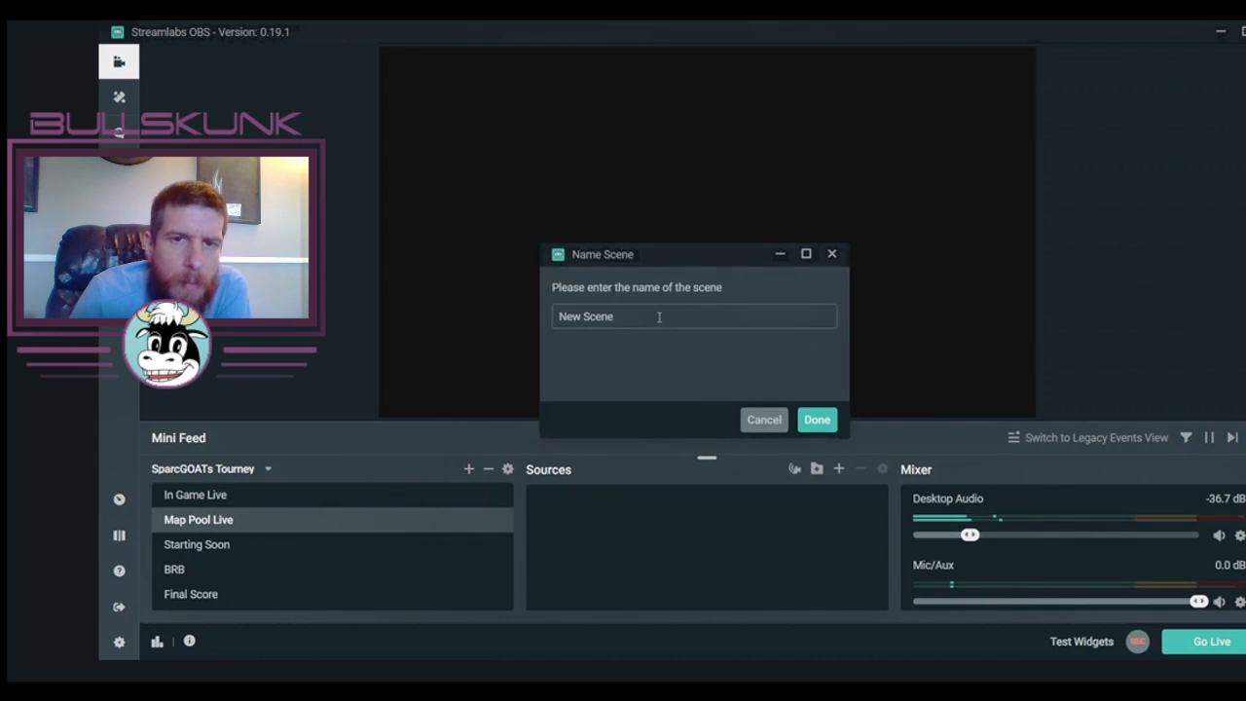
drag(649, 316, 536, 312)
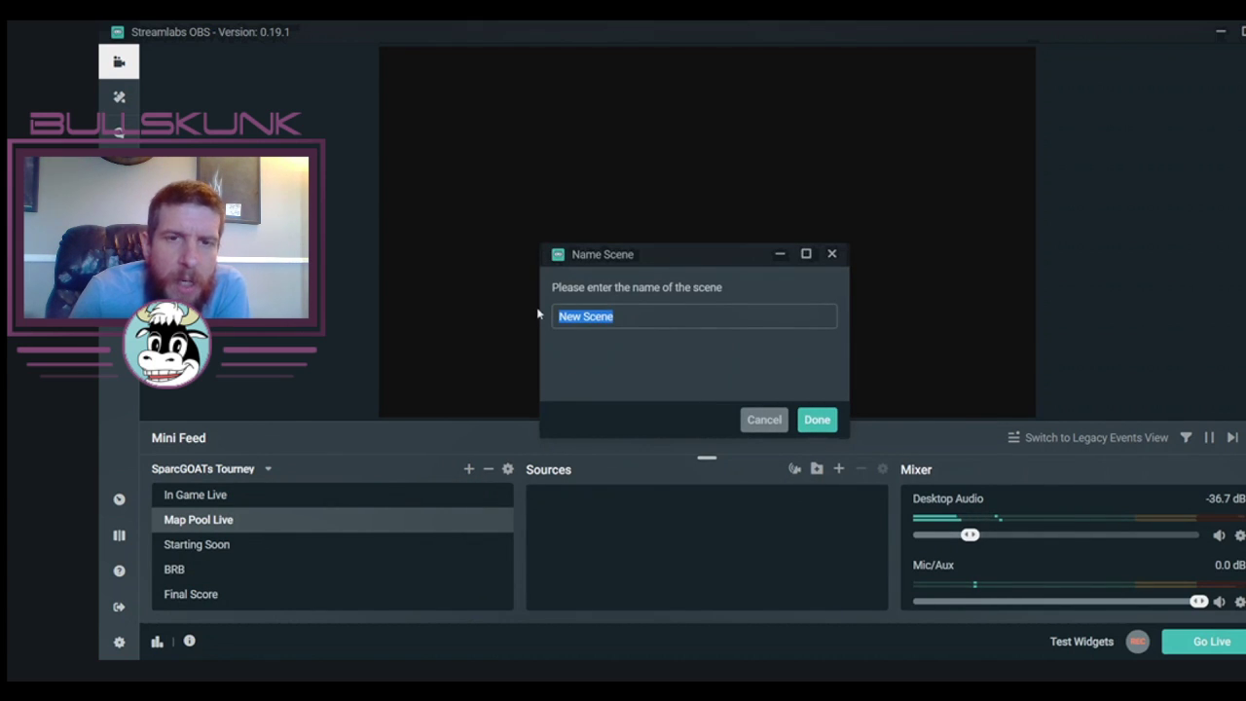
text(In Gae)
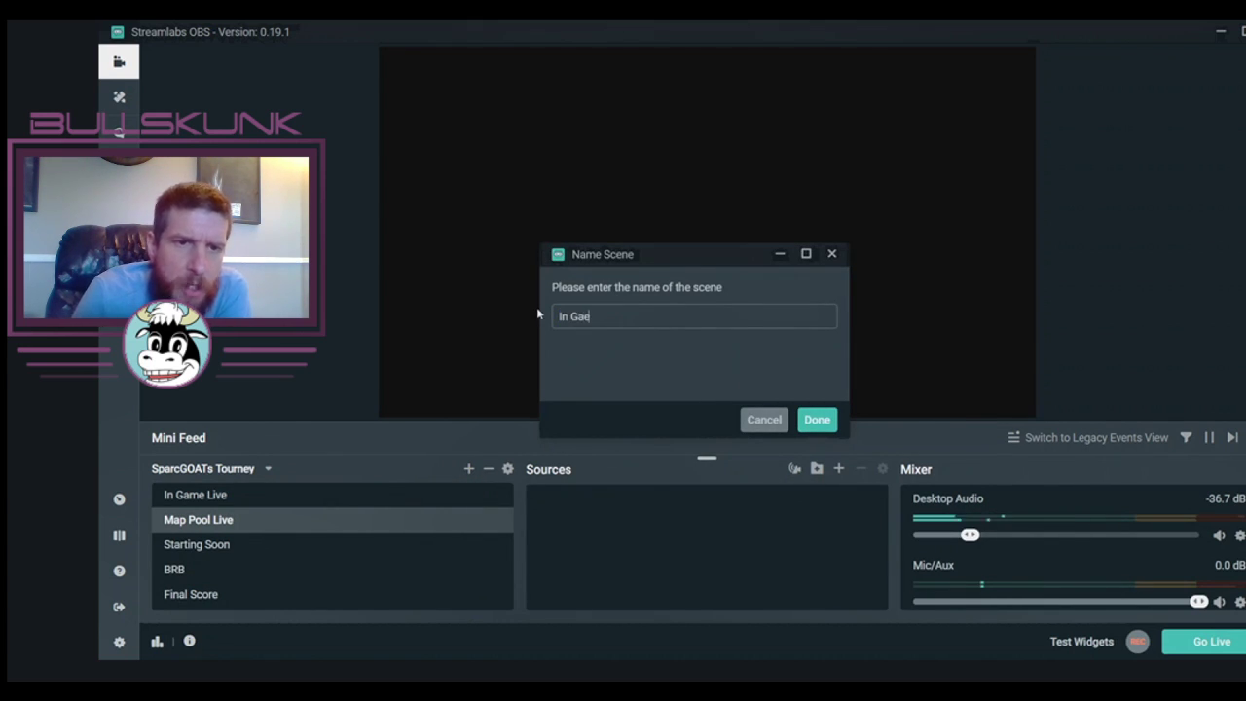
key(BackSpace)
text(me St)
key(BackSpace)
text(tat)
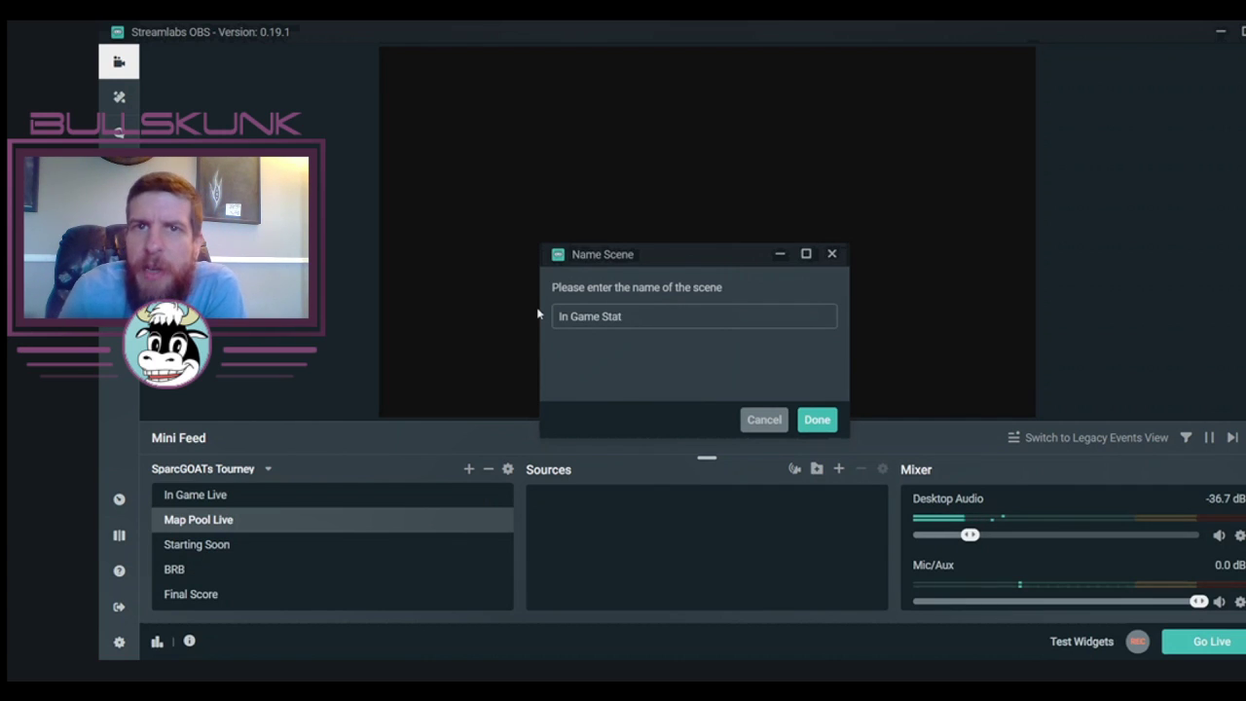
text(ic)
key(Return)
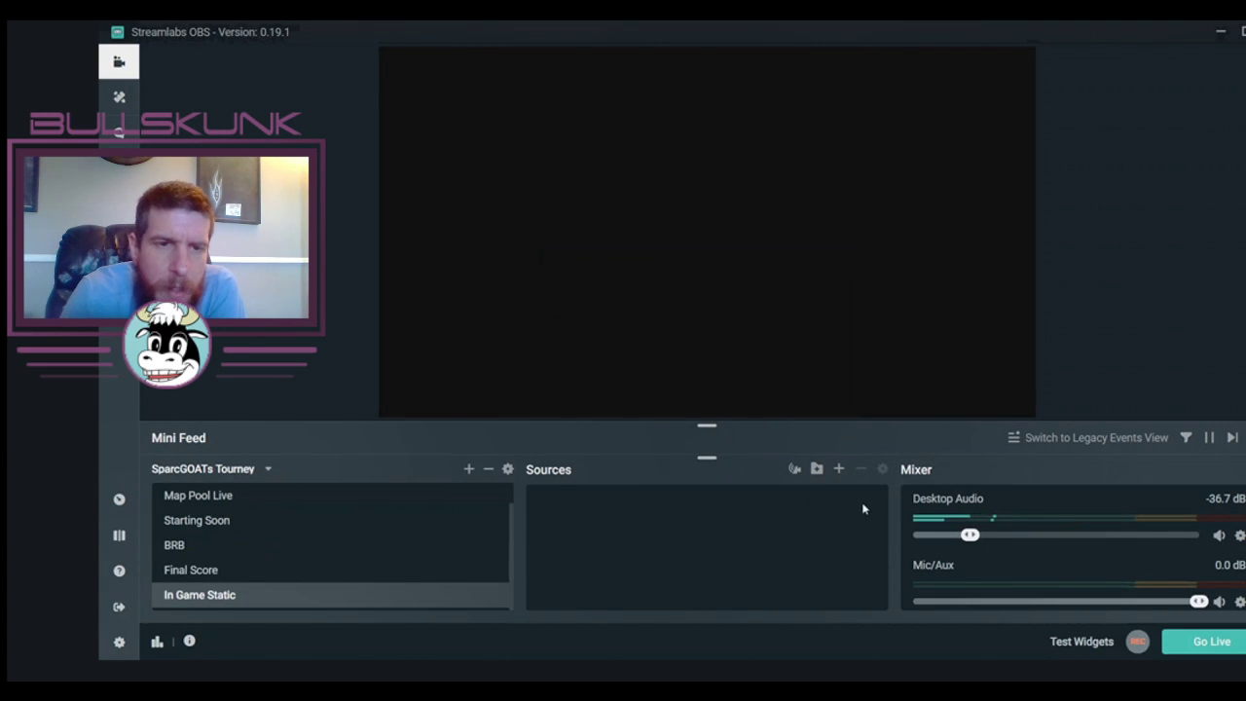
Add a Game Capture source to the In Game Static scene, keeping the default source name.
click(838, 468)
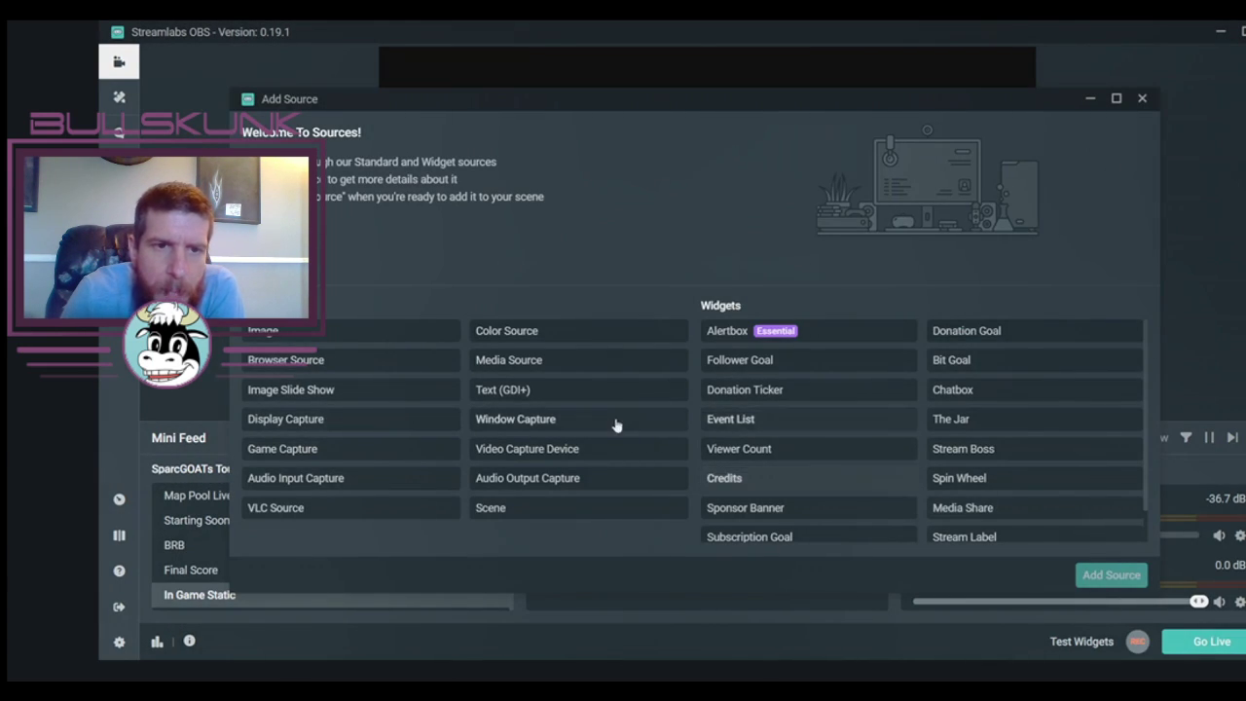
click(417, 448)
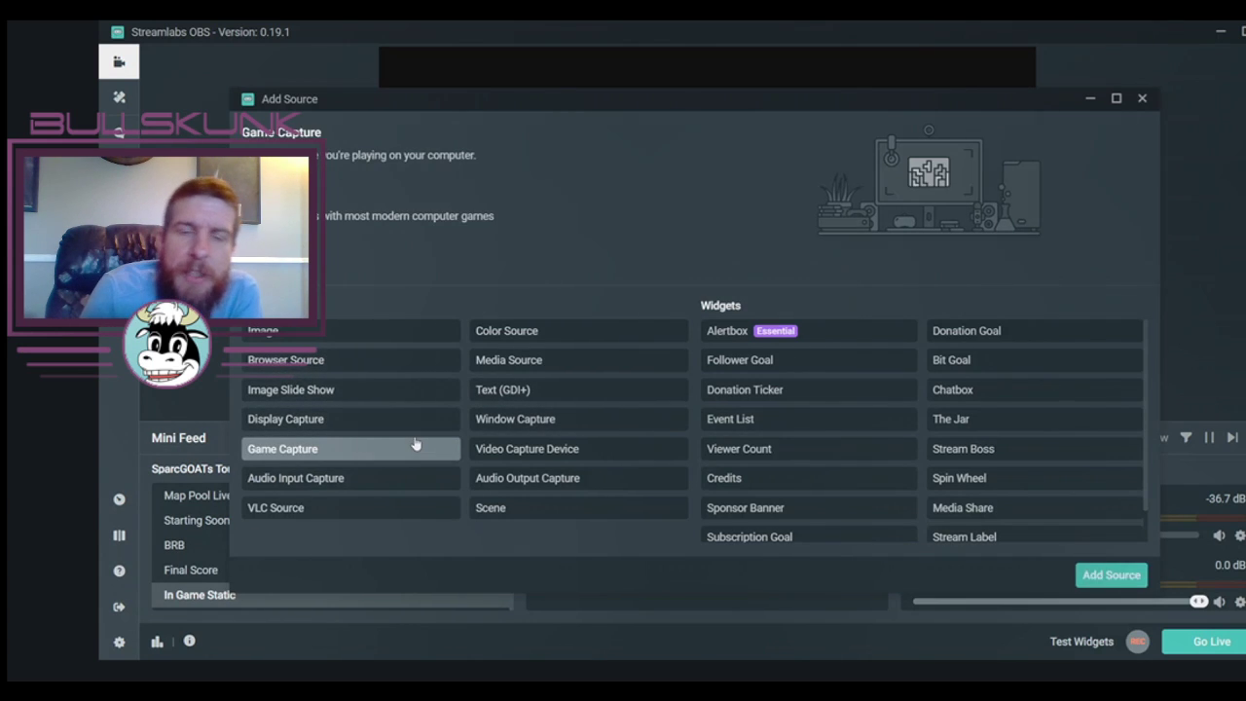
click(1098, 576)
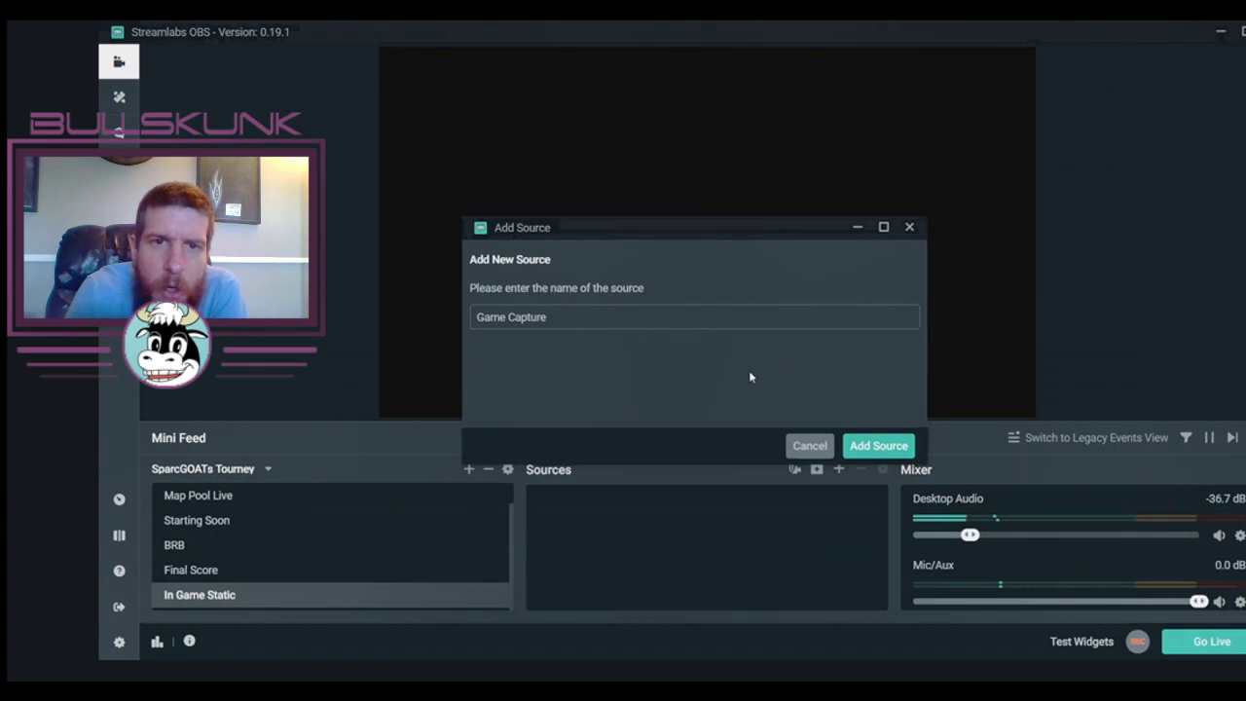
click(878, 445)
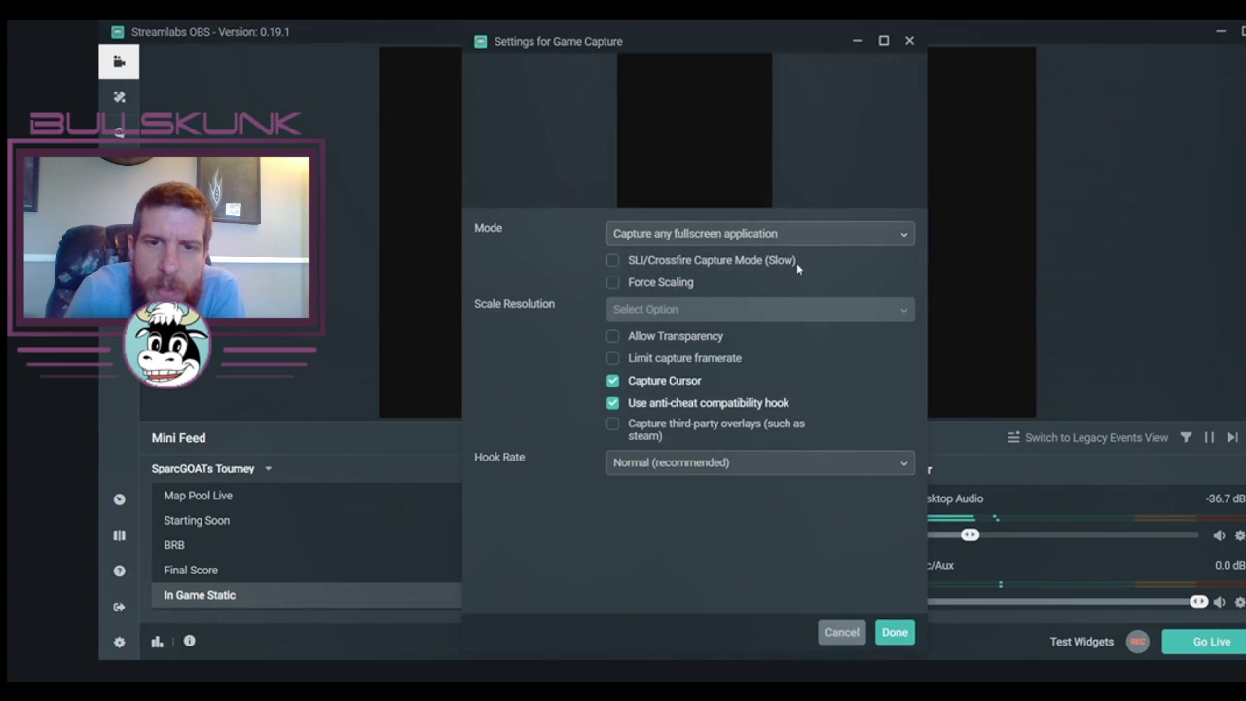
Set the game capture to capture a specific window and choose the Xbox Console Companion window.
click(783, 245)
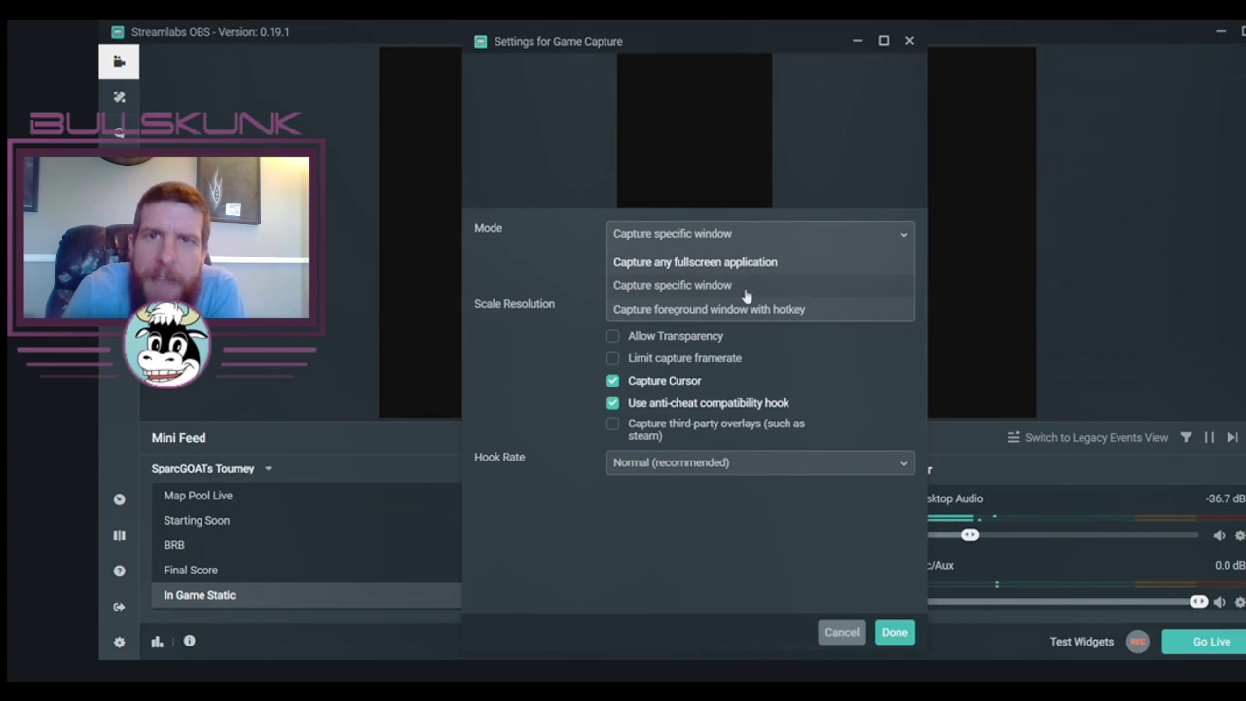
click(745, 288)
click(737, 266)
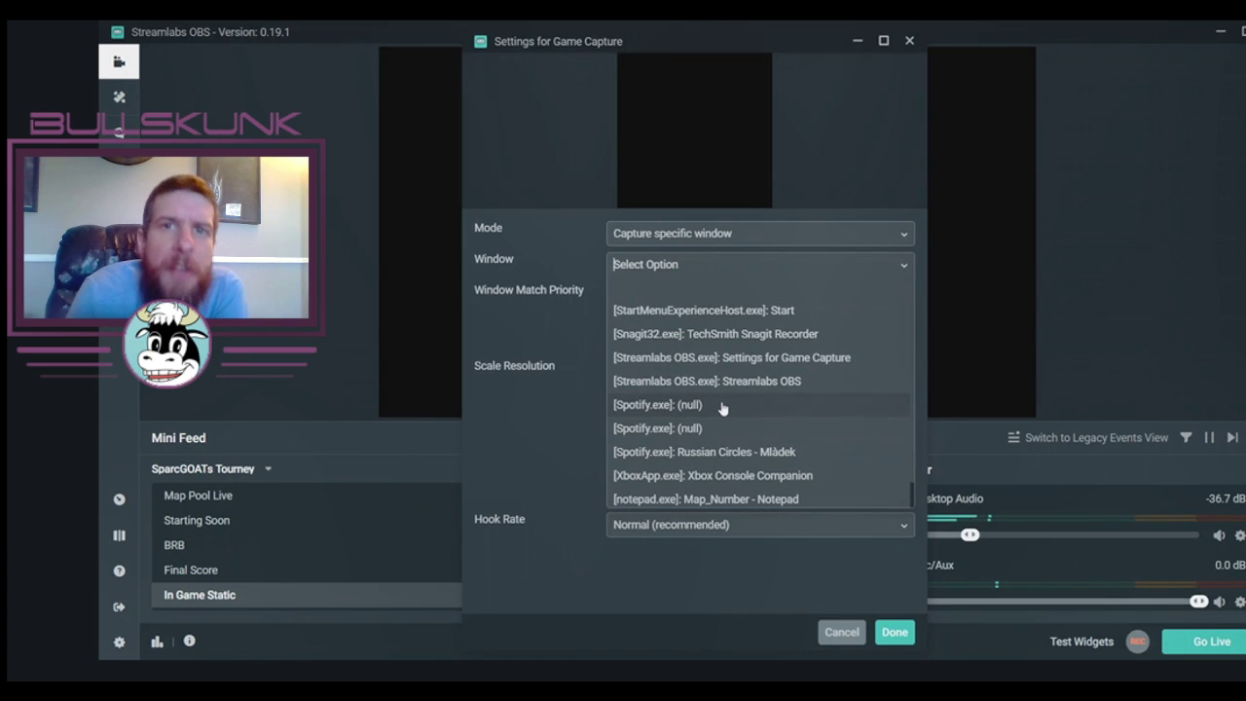
click(717, 475)
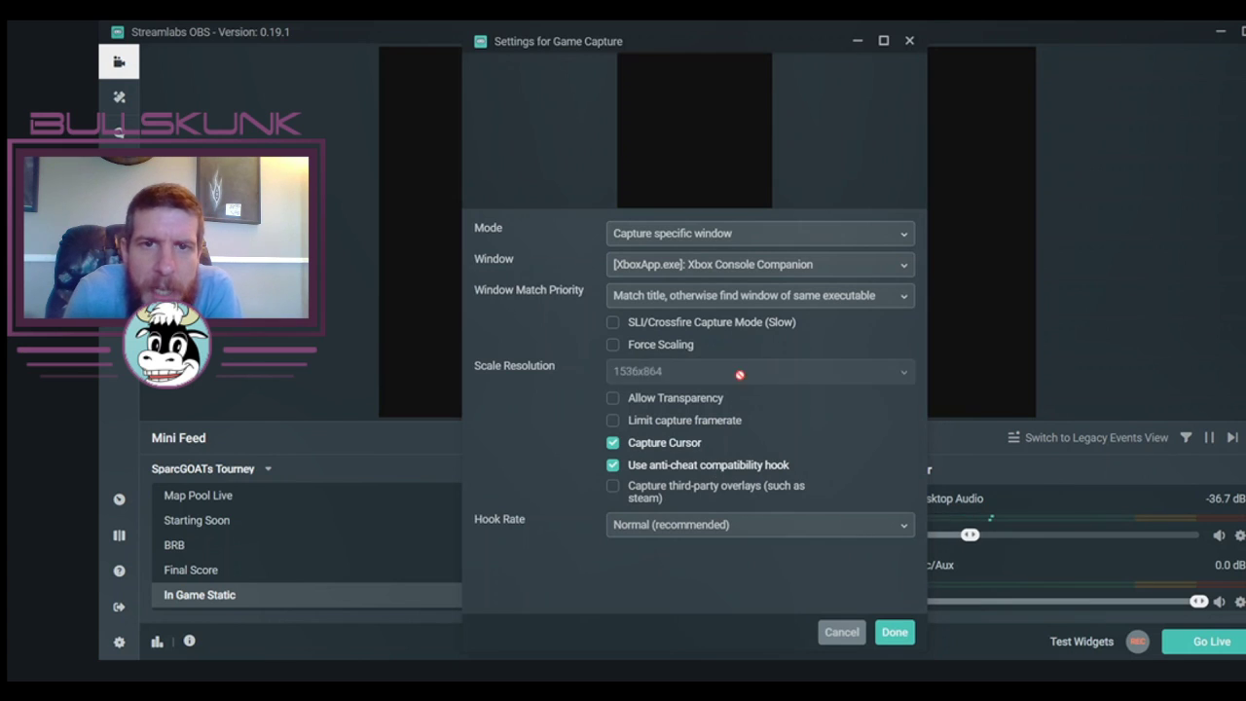
Enable SLI/Crossfire Capture Mode and set the game capture's window match priority to "Window title must match".
click(666, 327)
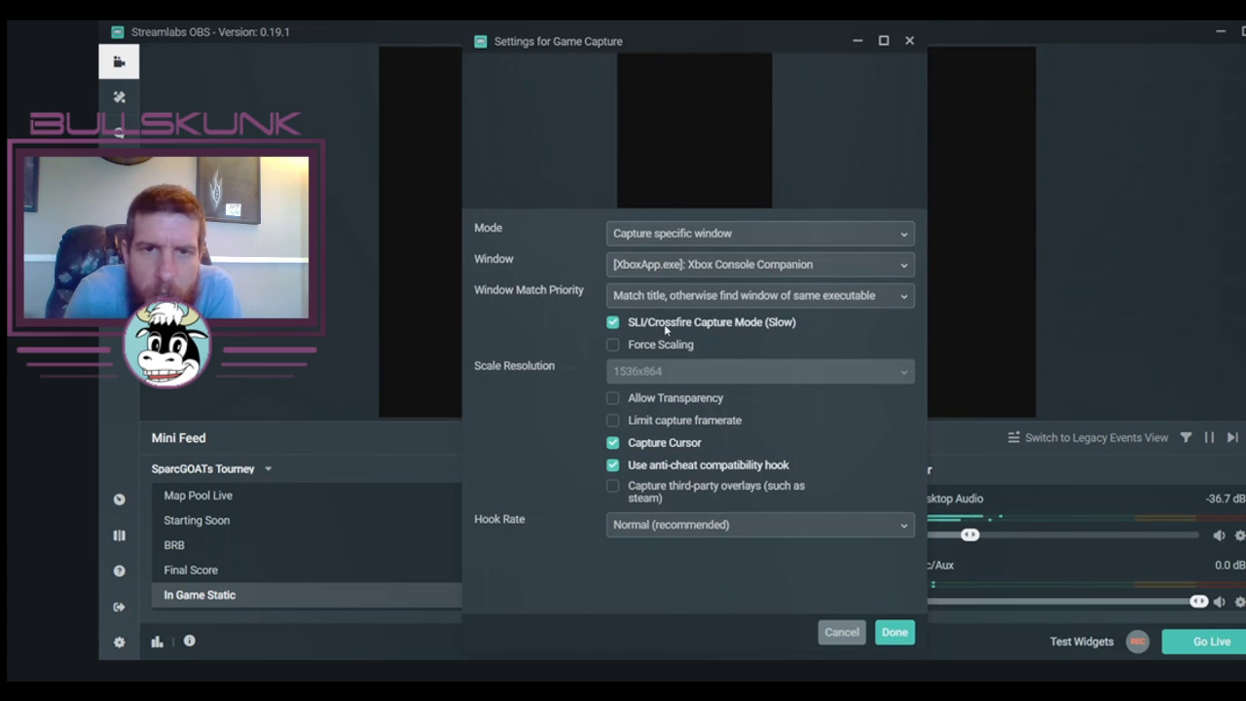
click(755, 304)
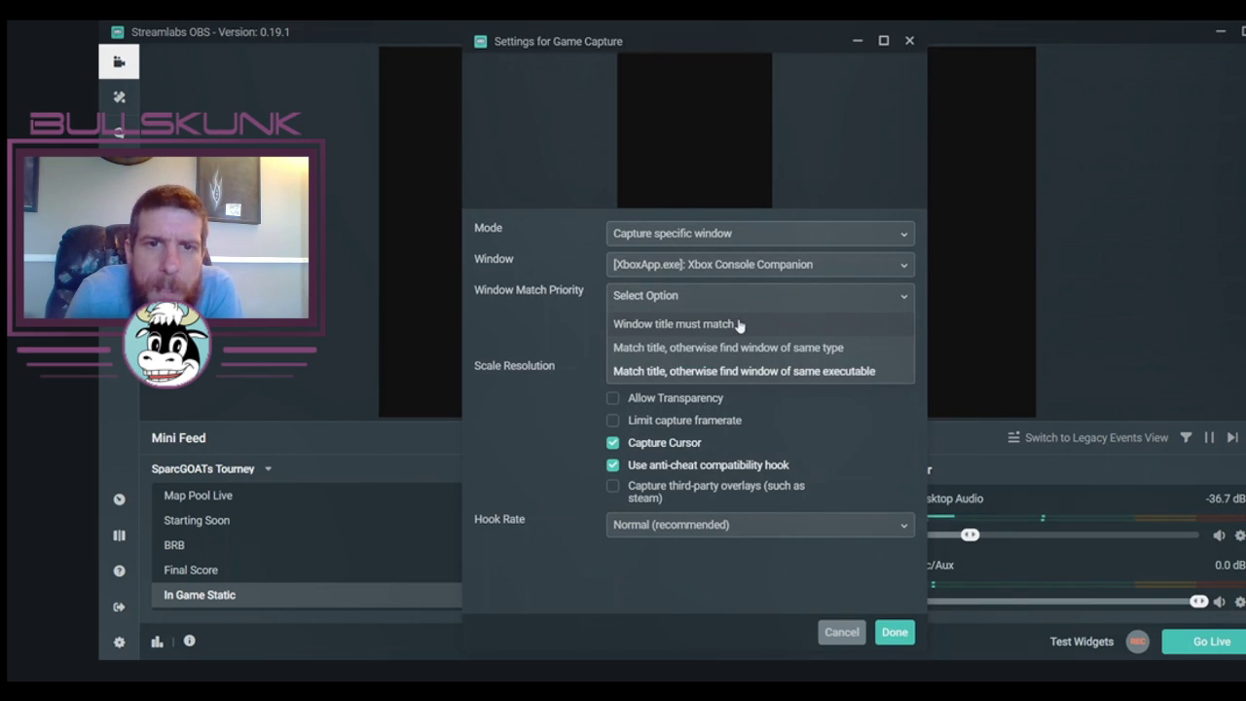
click(739, 322)
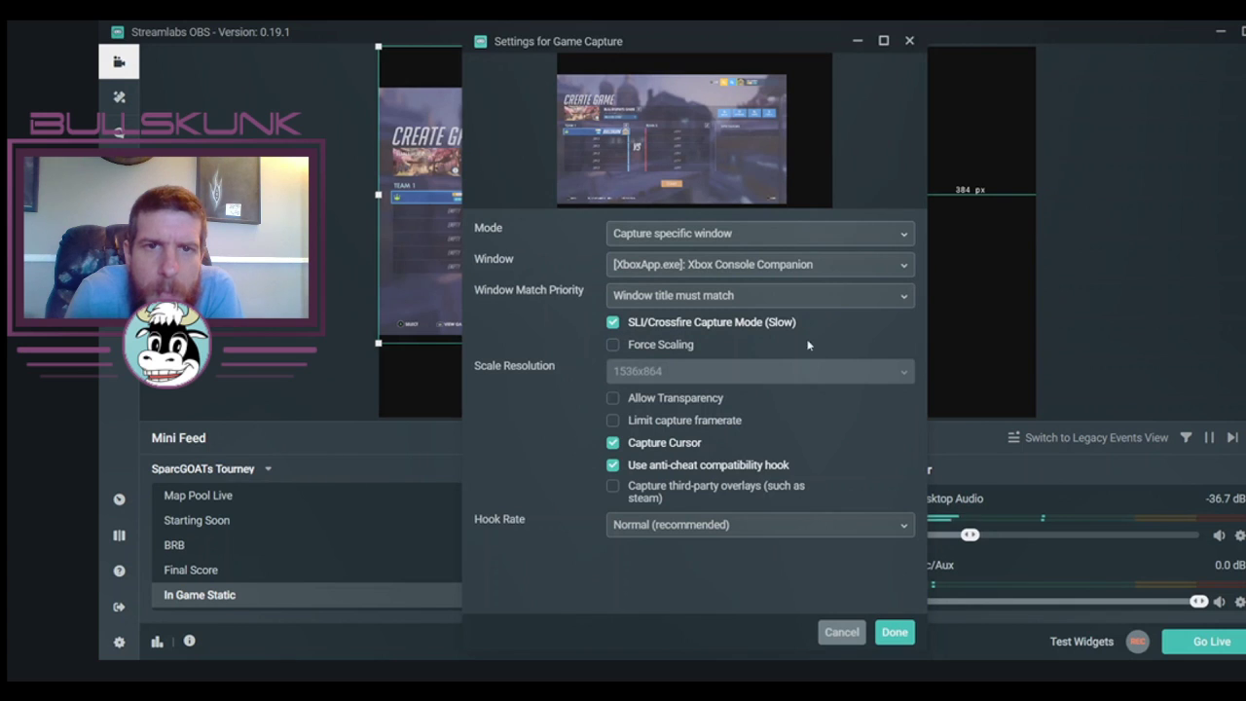
click(895, 632)
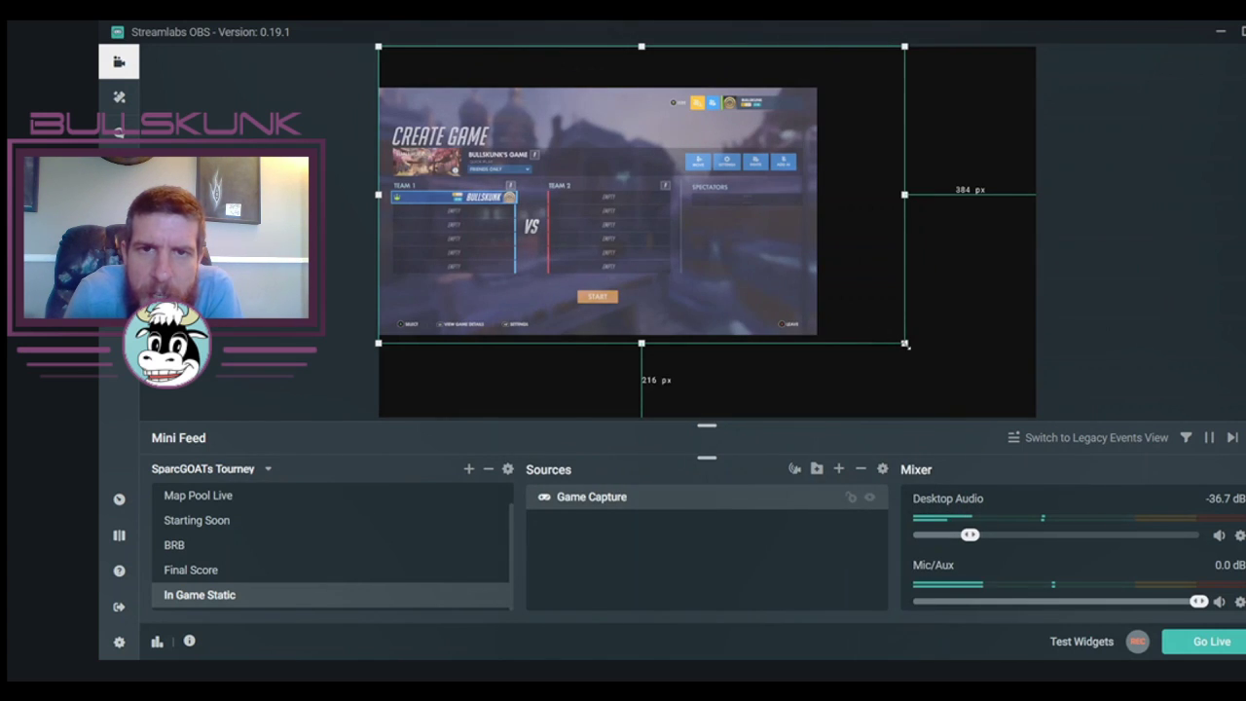
Enlarge and stretch the game capture beyond the canvas edge so the game picture fills the whole scene, leaving it deselected.
drag(904, 343, 1143, 444)
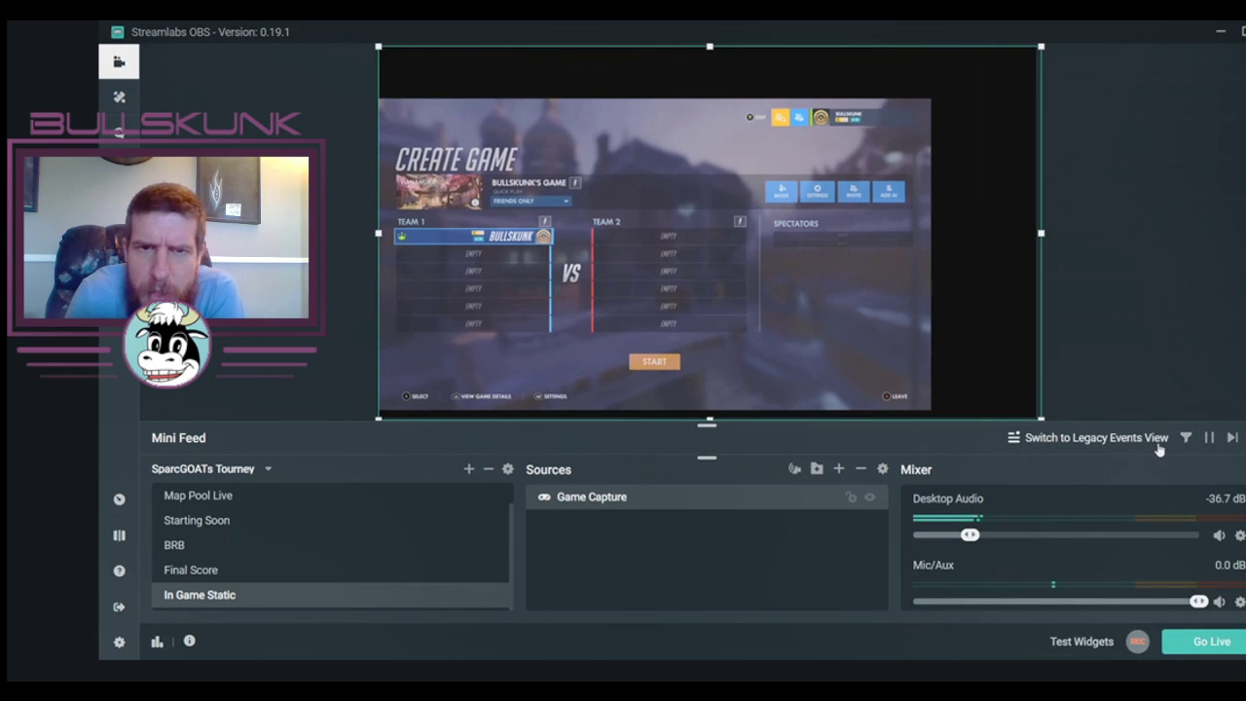
drag(1045, 233, 1227, 221)
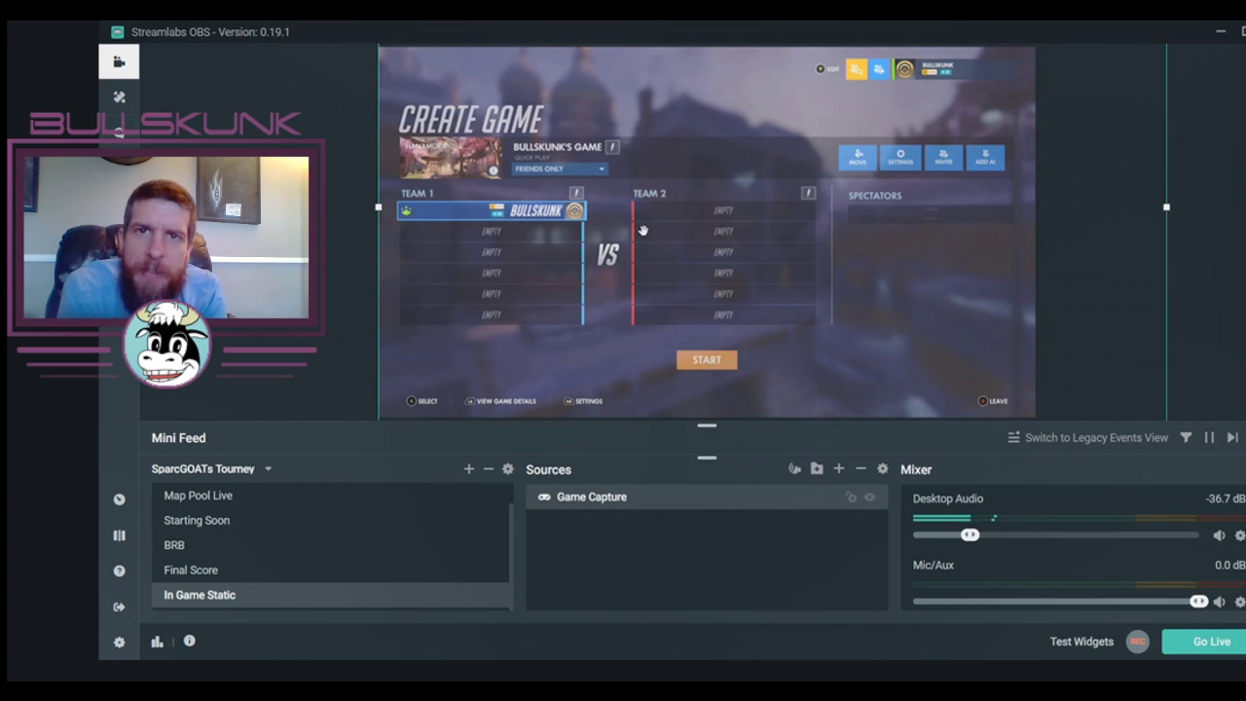
click(362, 341)
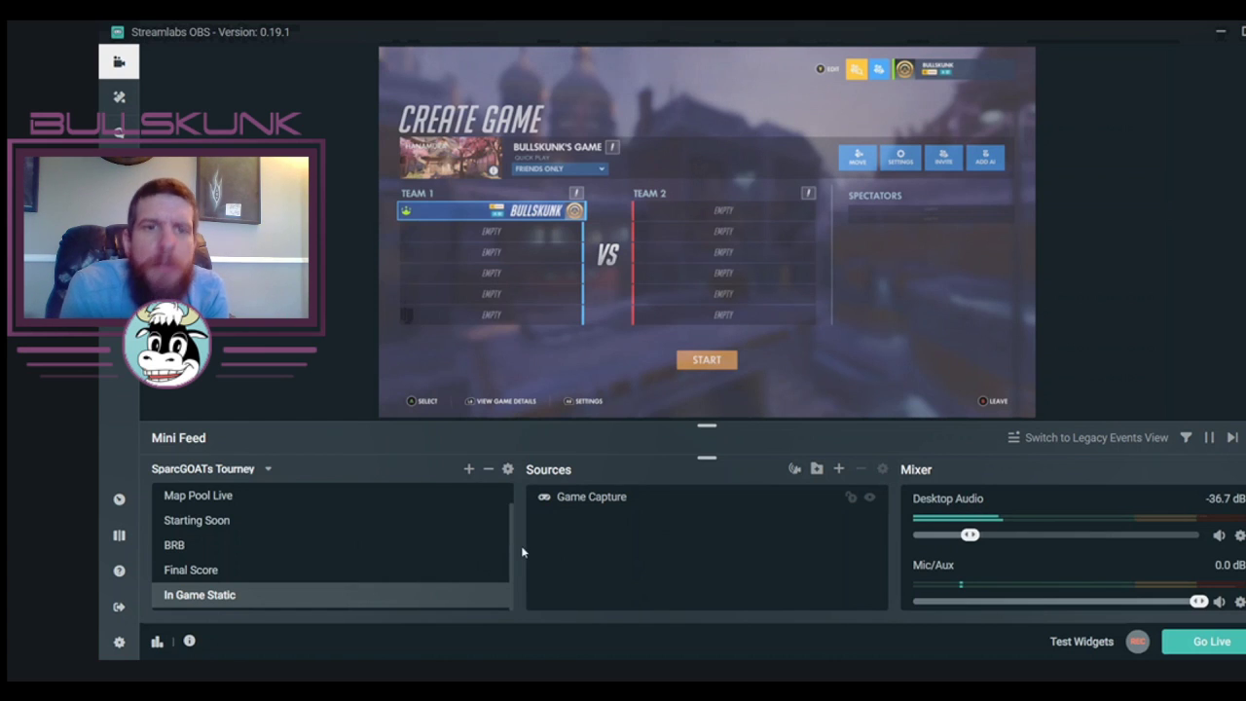
Add a new Image source named "Live Overlay Img" to the In Game Static scene.
click(838, 469)
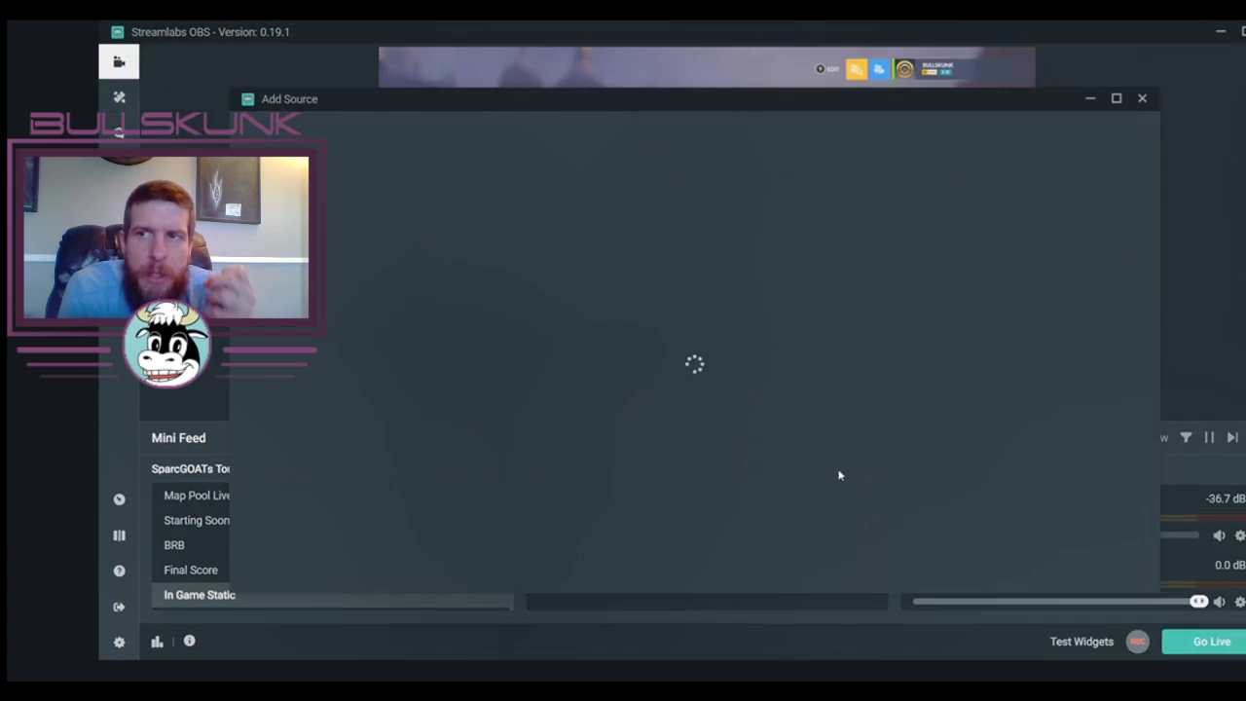
click(390, 331)
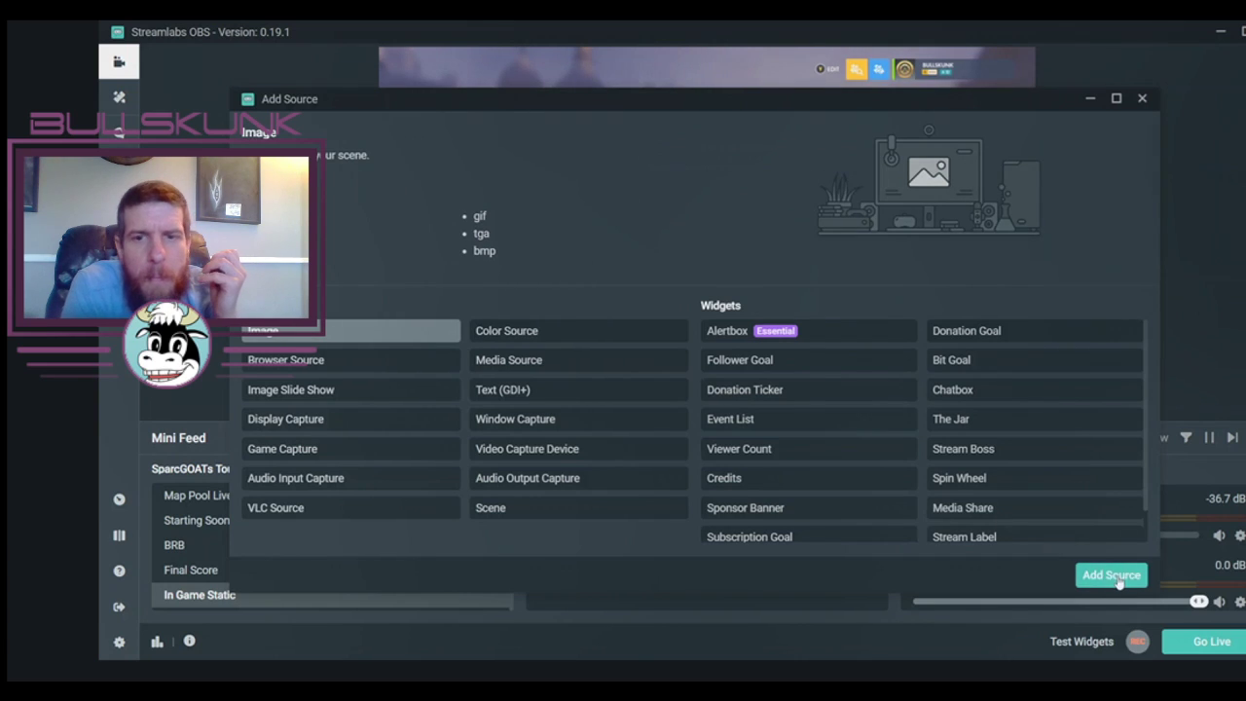
click(1119, 579)
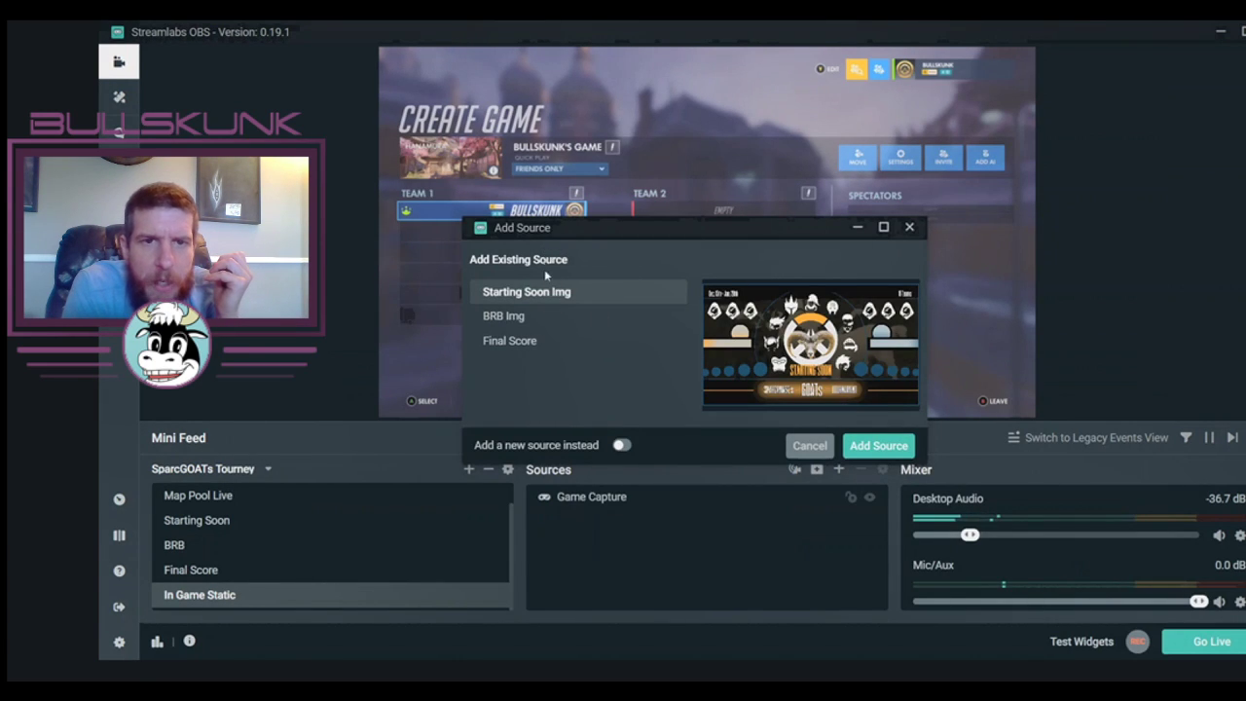
click(621, 444)
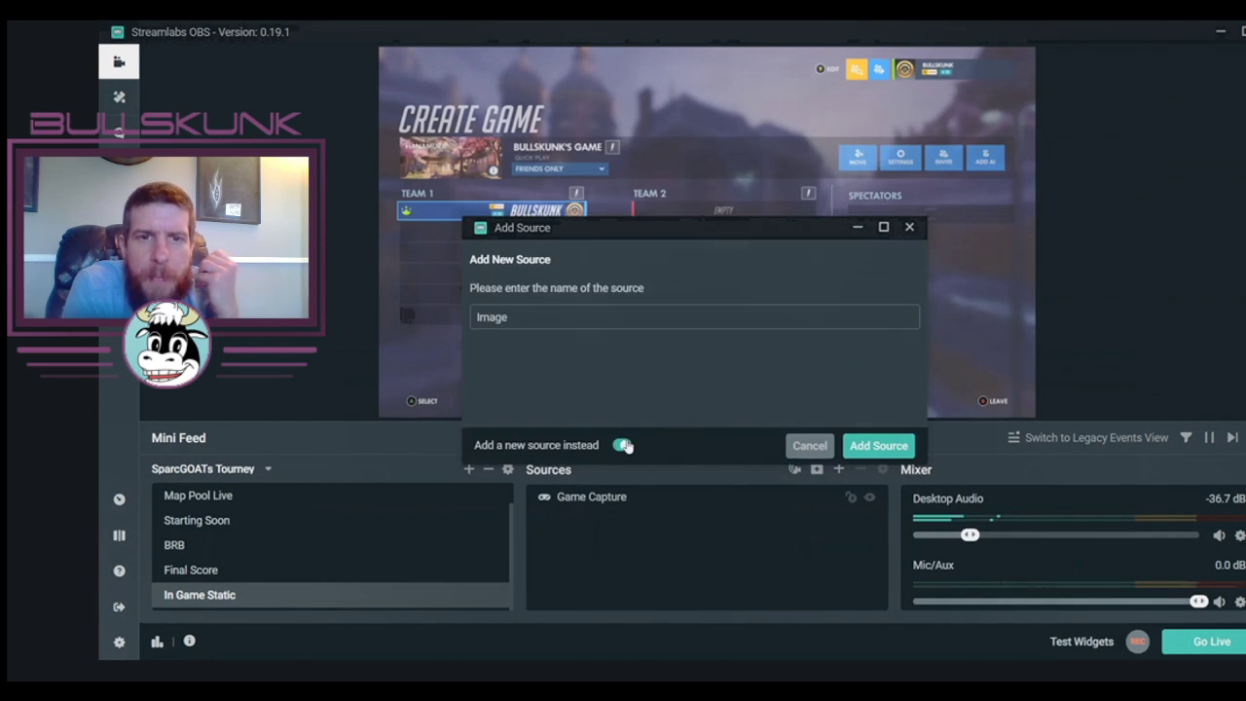
drag(521, 320, 440, 310)
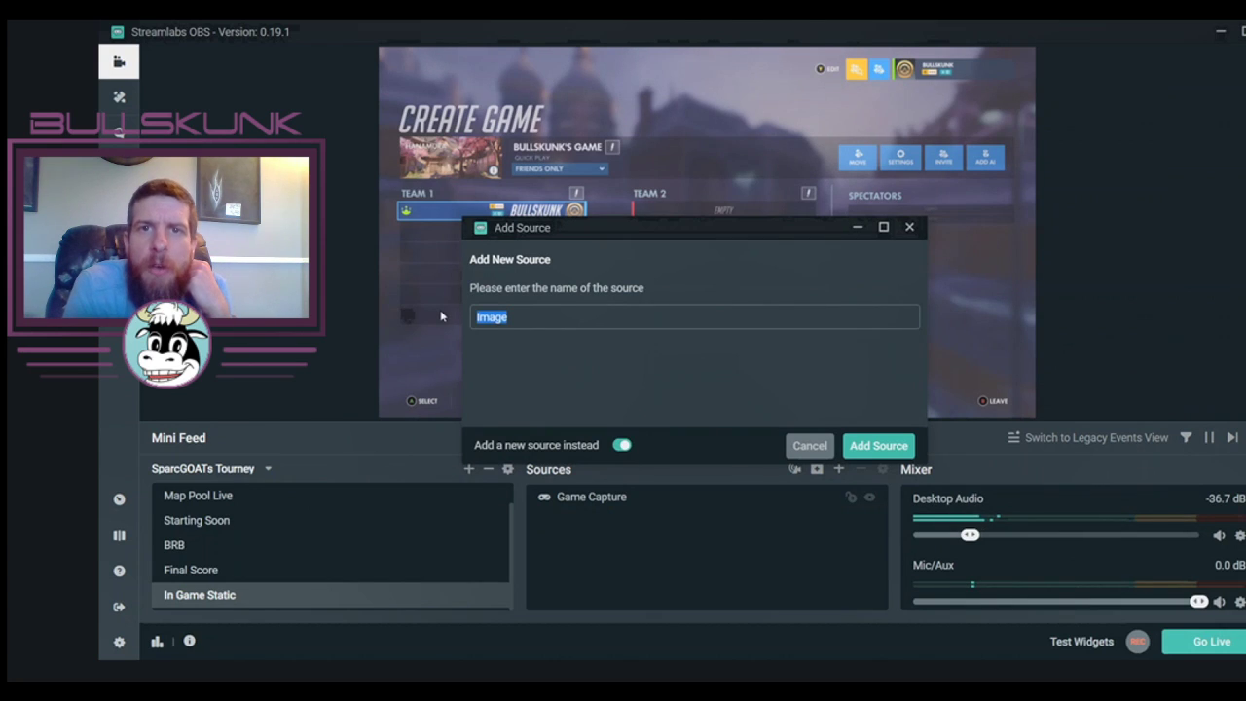
text(Scor)
key(BackSpace)
key(BackSpace)
key(BackSpace)
key(BackSpace)
text(L)
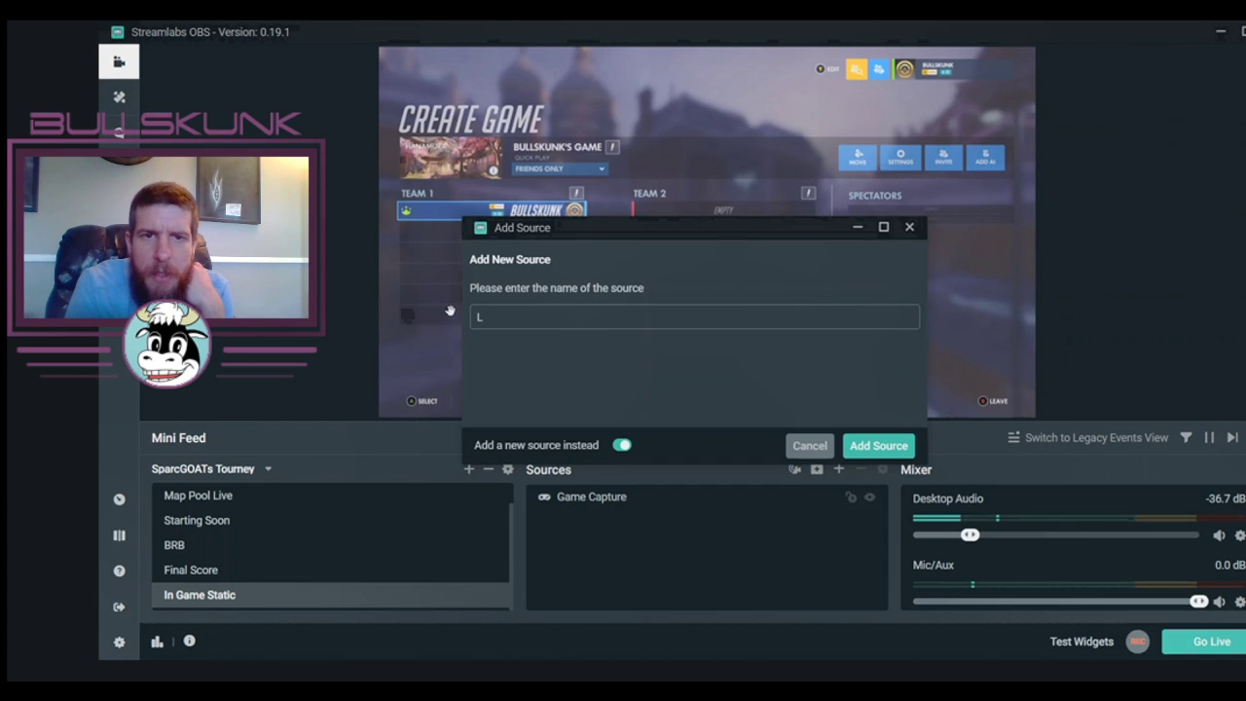
text(ive Overlay Img)
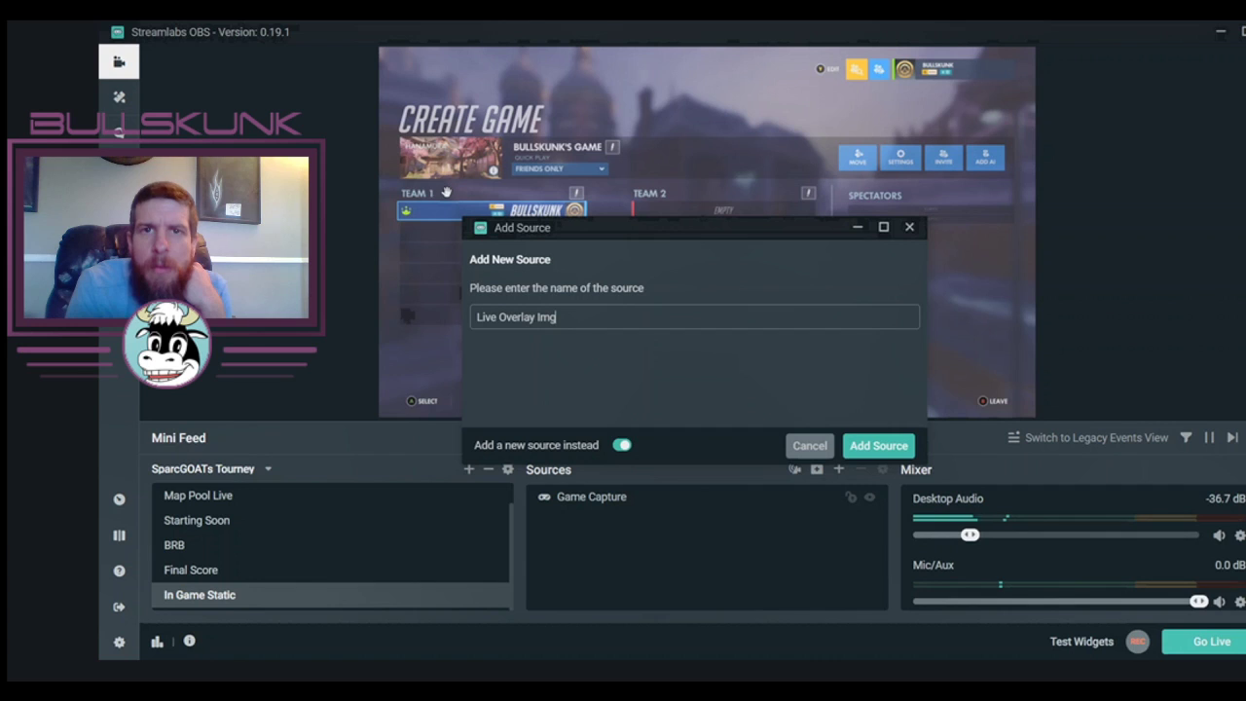
click(864, 442)
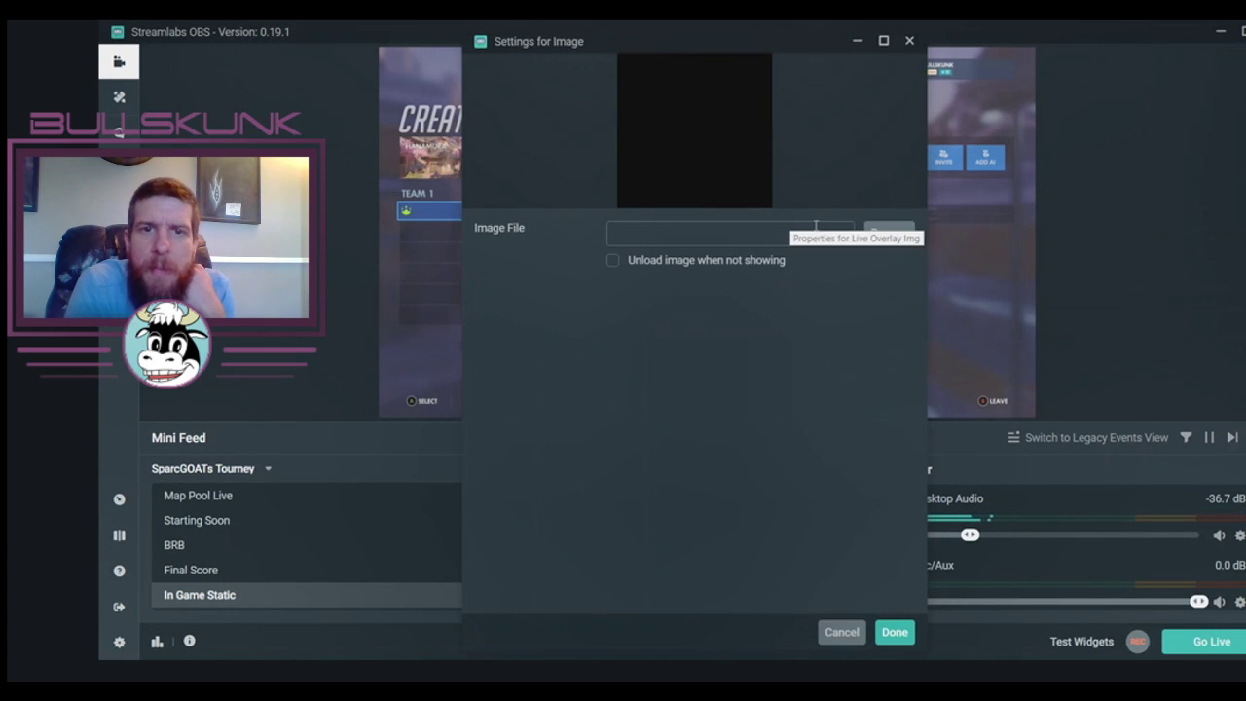
Load SGT_Live_Static from the Overlays folder as the live overlay's image file and accept the settings.
click(885, 233)
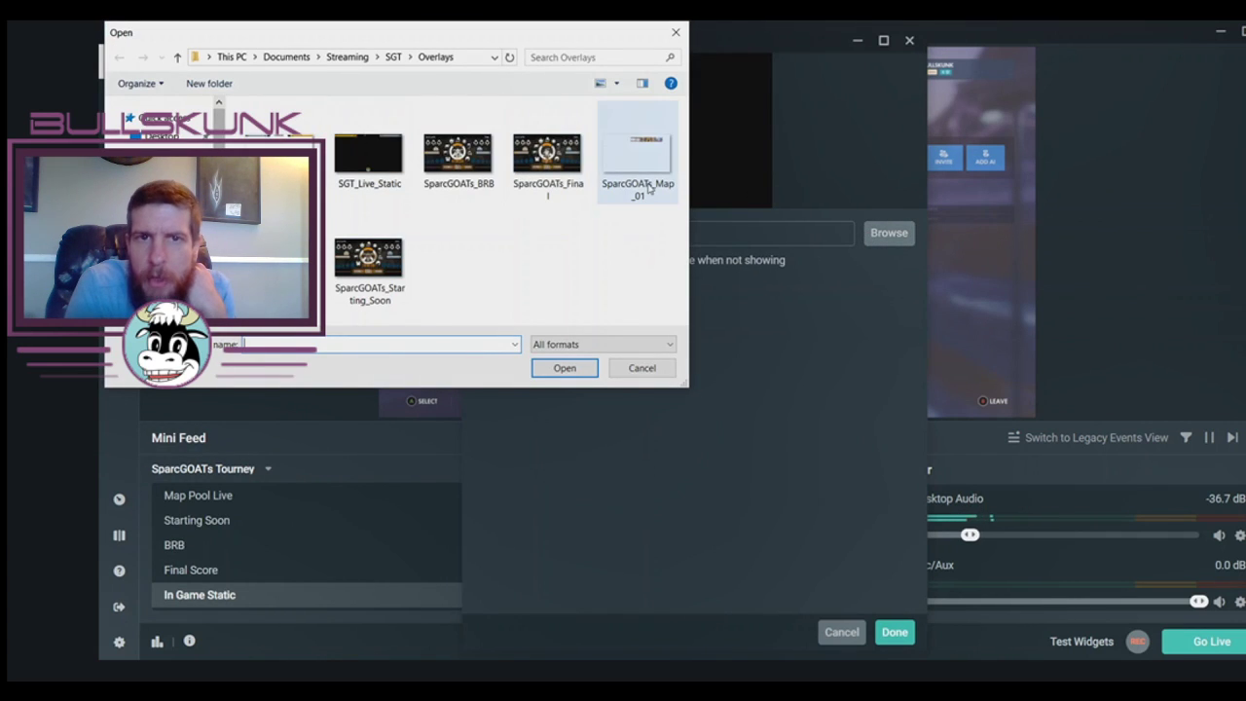
click(382, 172)
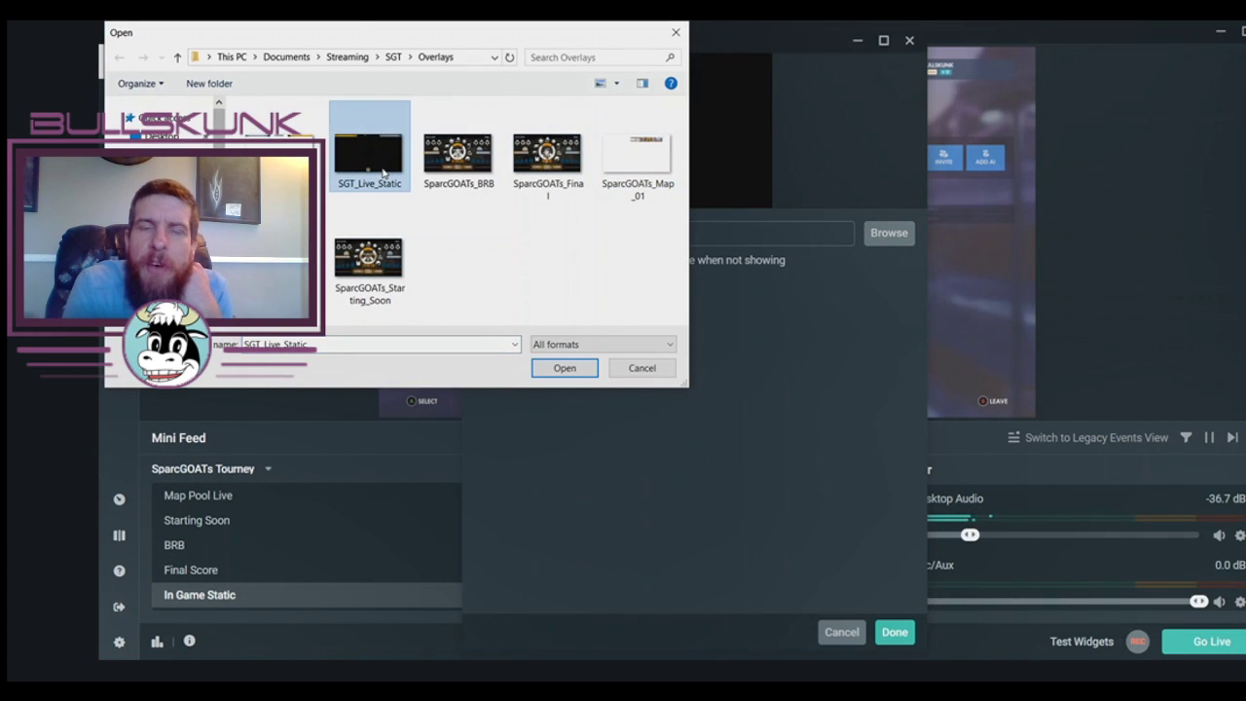
click(563, 367)
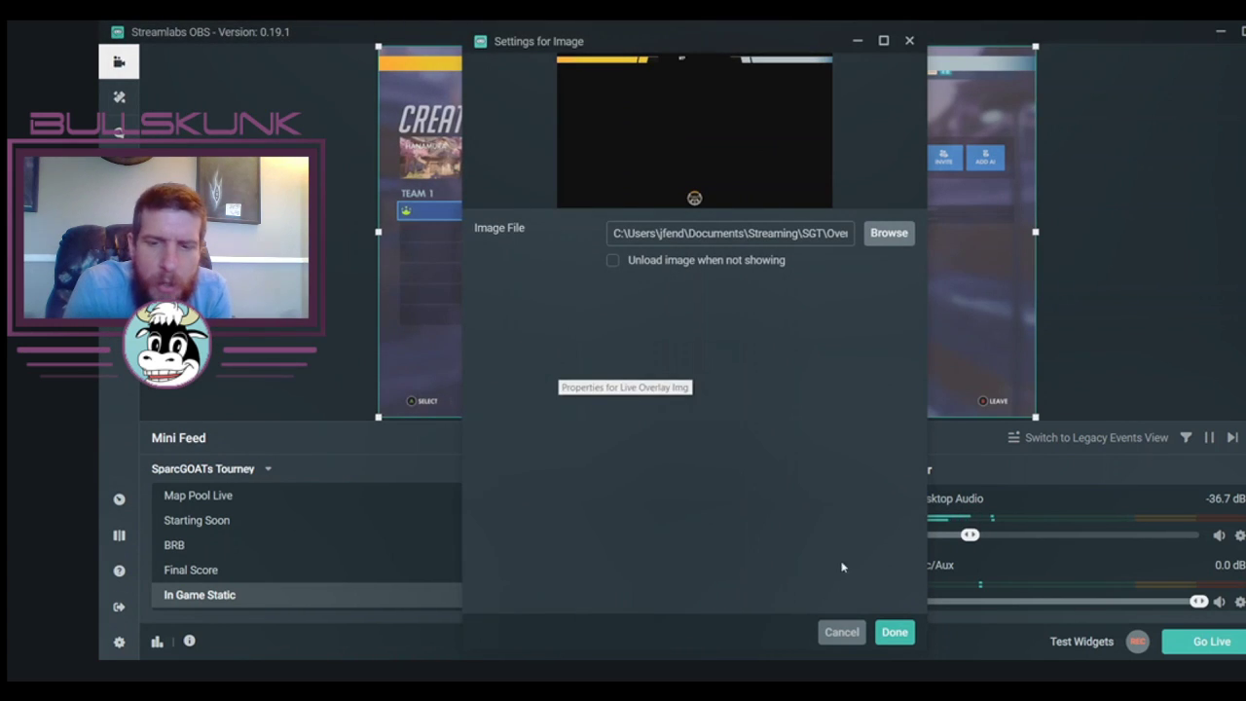
click(894, 631)
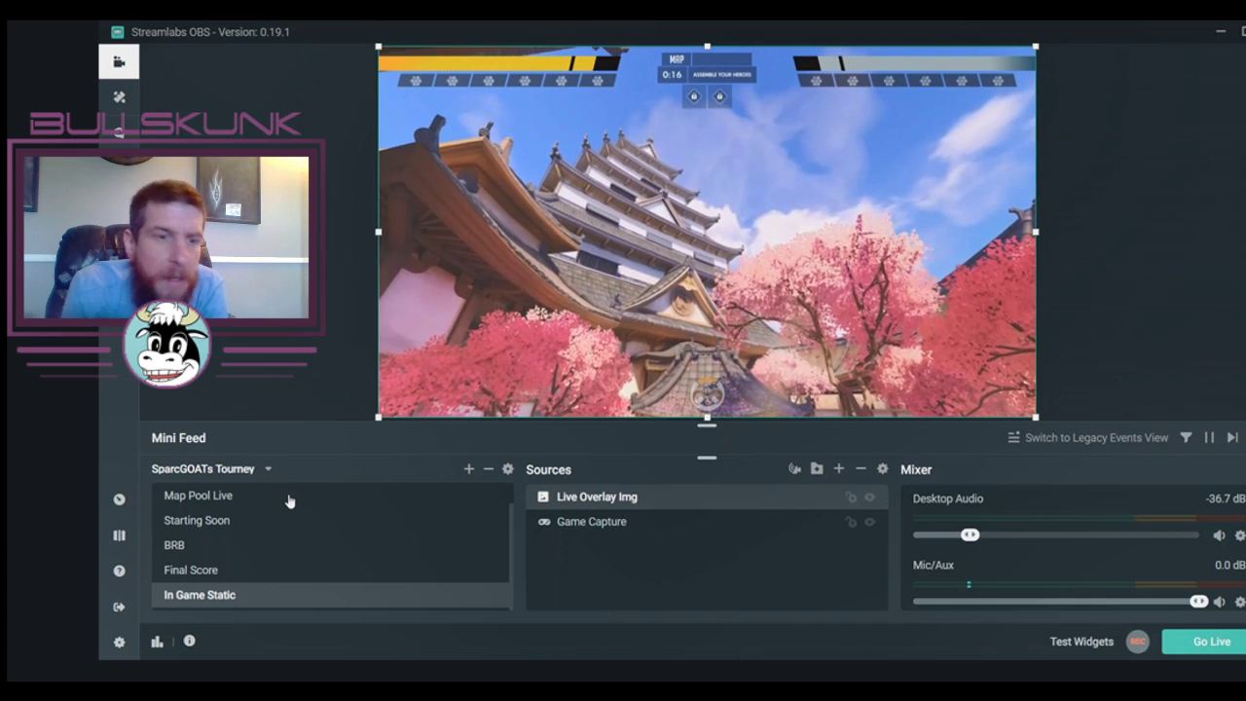
Add a Text (GDI+) source named "Left Team Name" to the In Game Static scene.
click(839, 469)
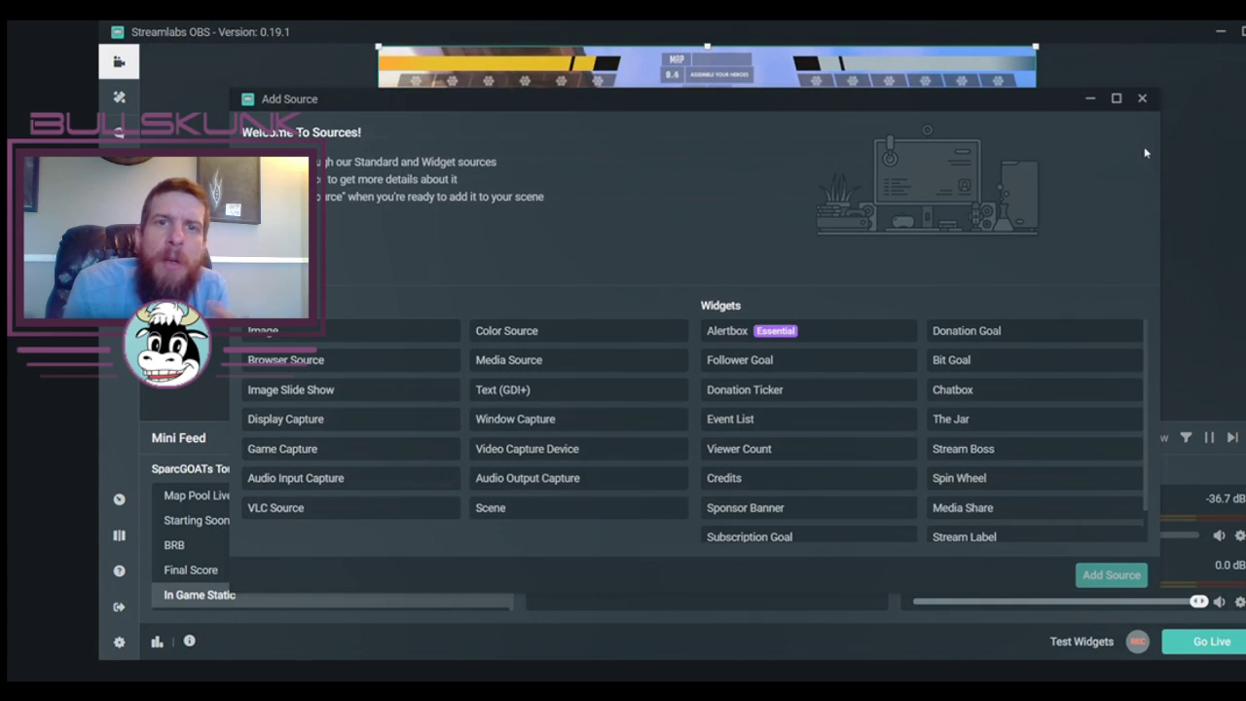
click(492, 394)
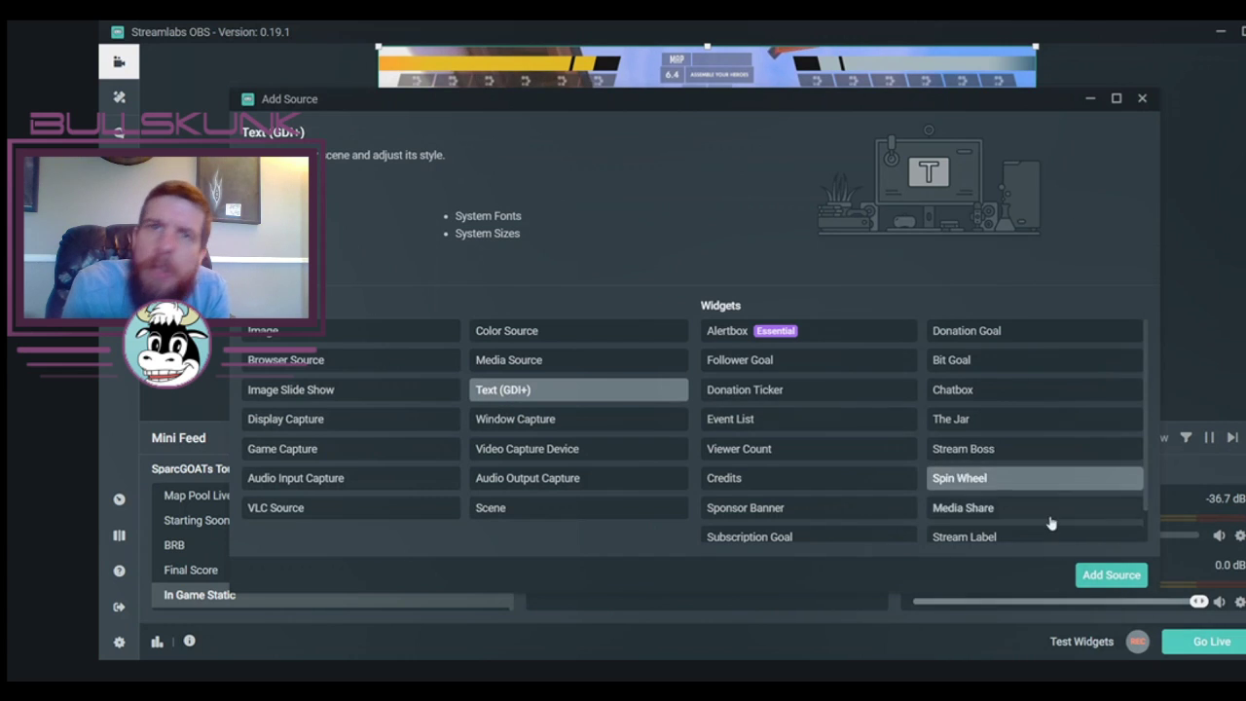
click(1102, 576)
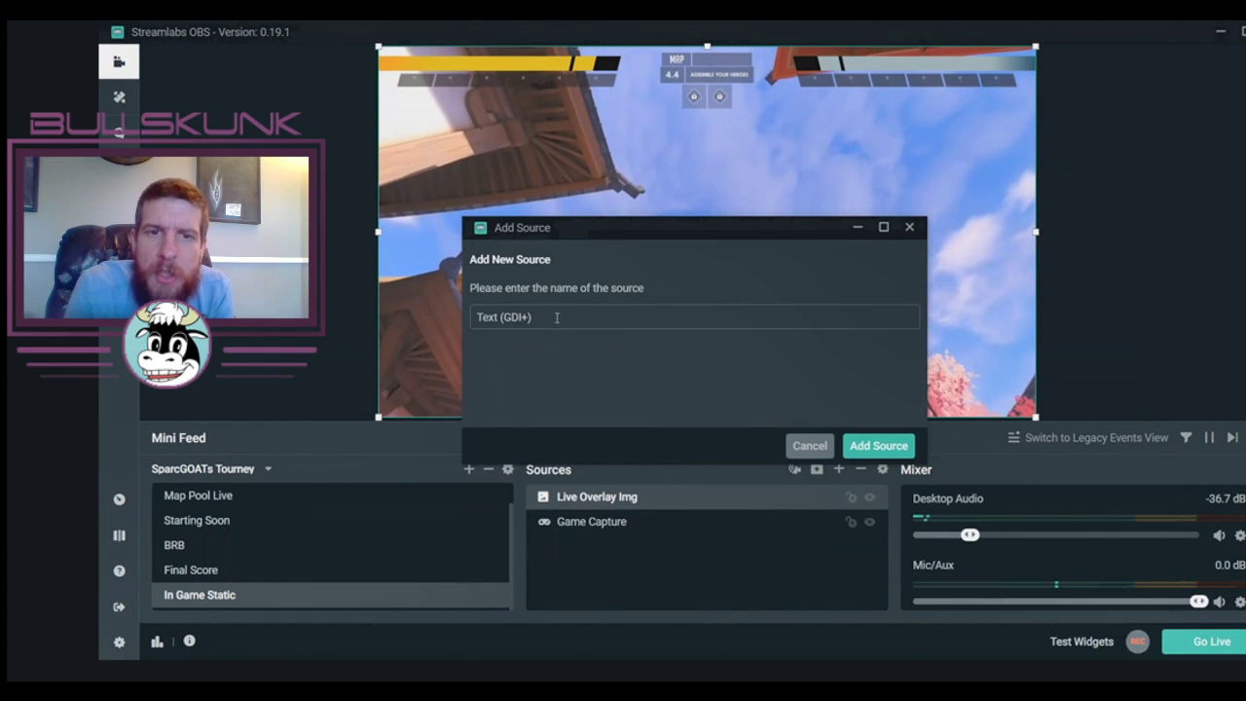
drag(554, 315, 441, 318)
text(Lef)
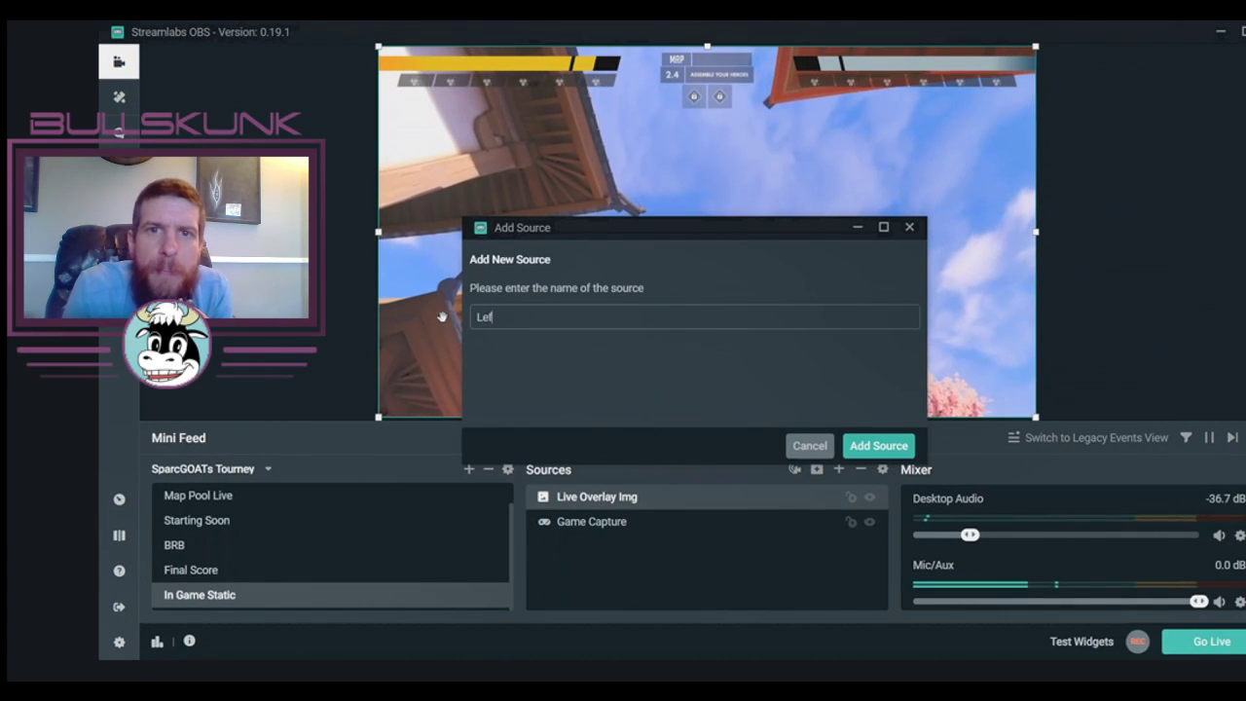
text(t Team Name)
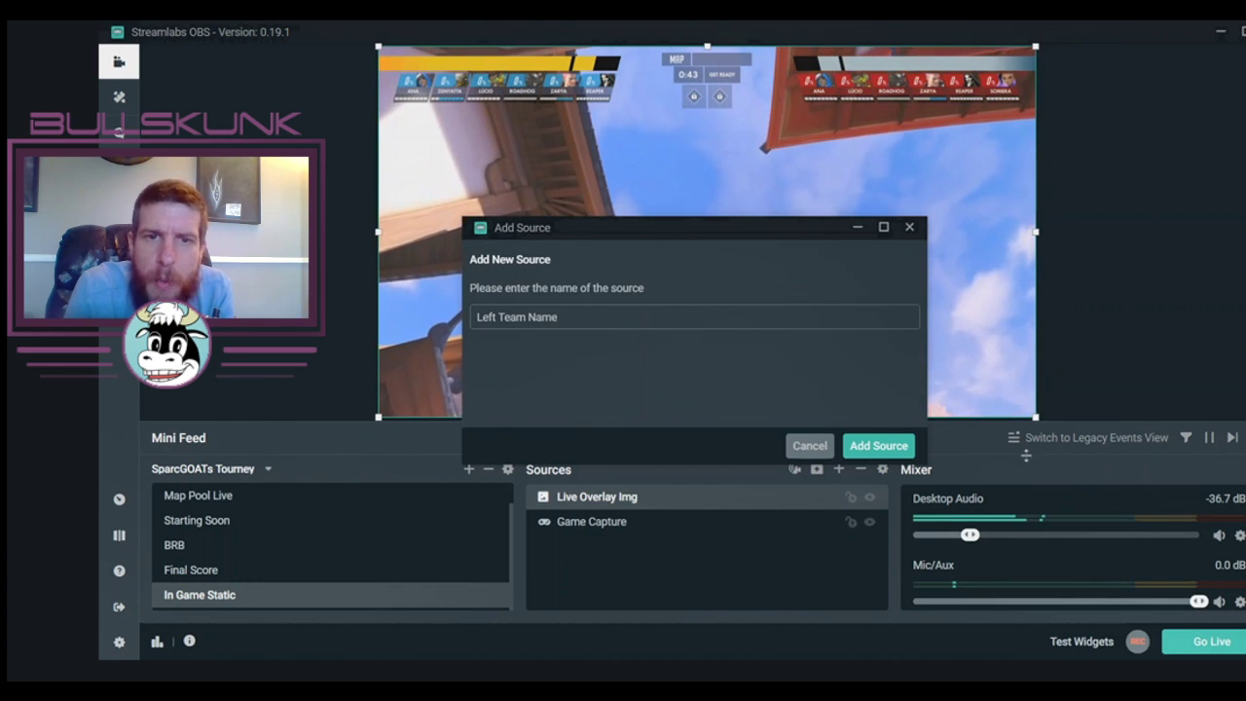
click(863, 447)
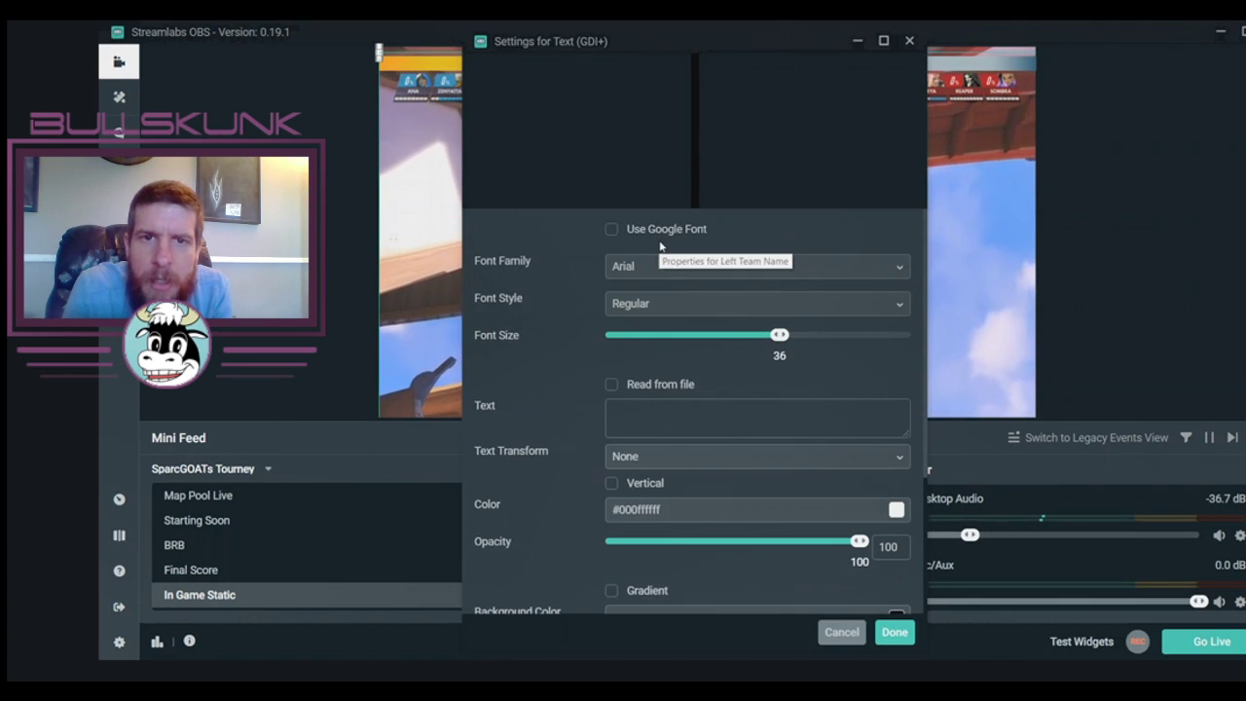
Set the text's font family to FatCow and have it read from the Left_Team_Name text file.
click(633, 270)
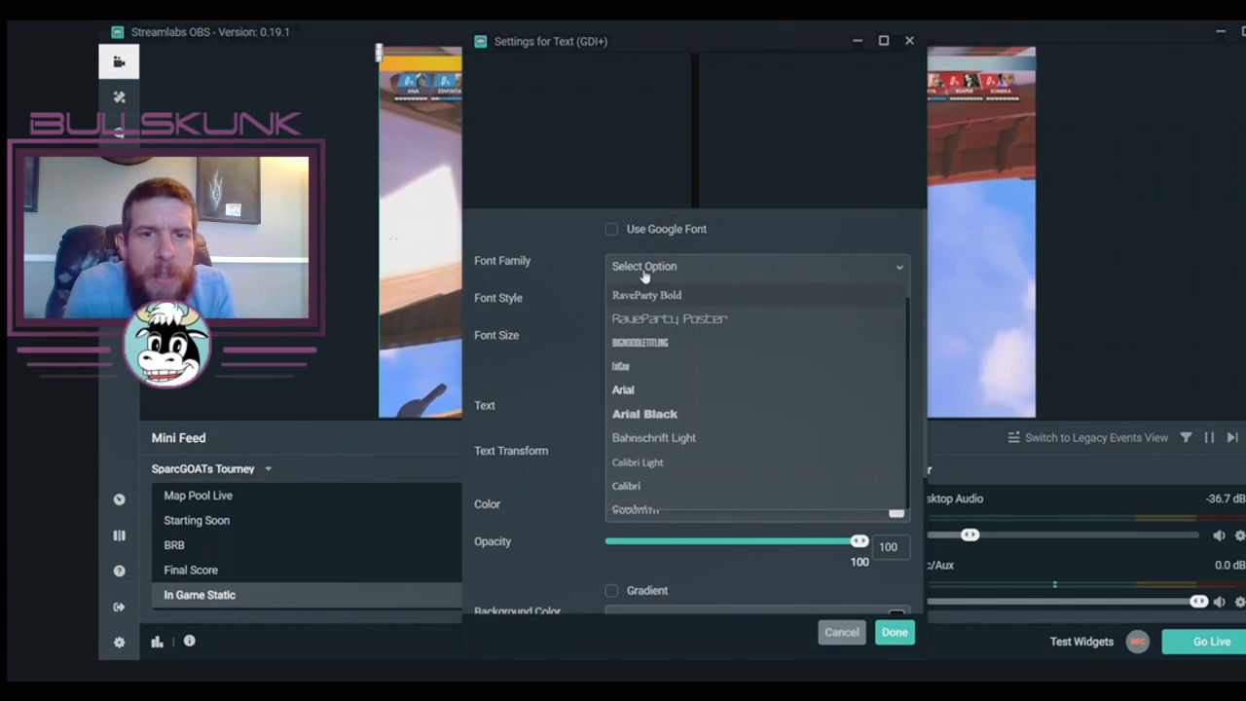
click(642, 366)
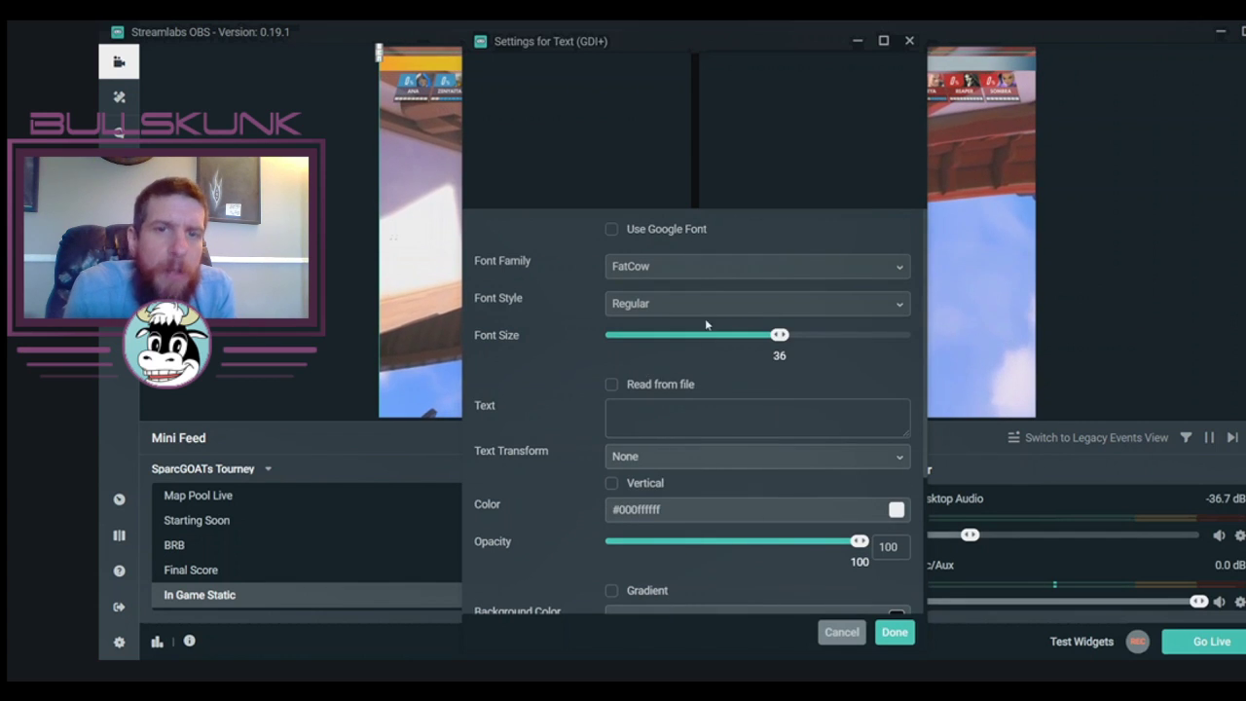
click(613, 385)
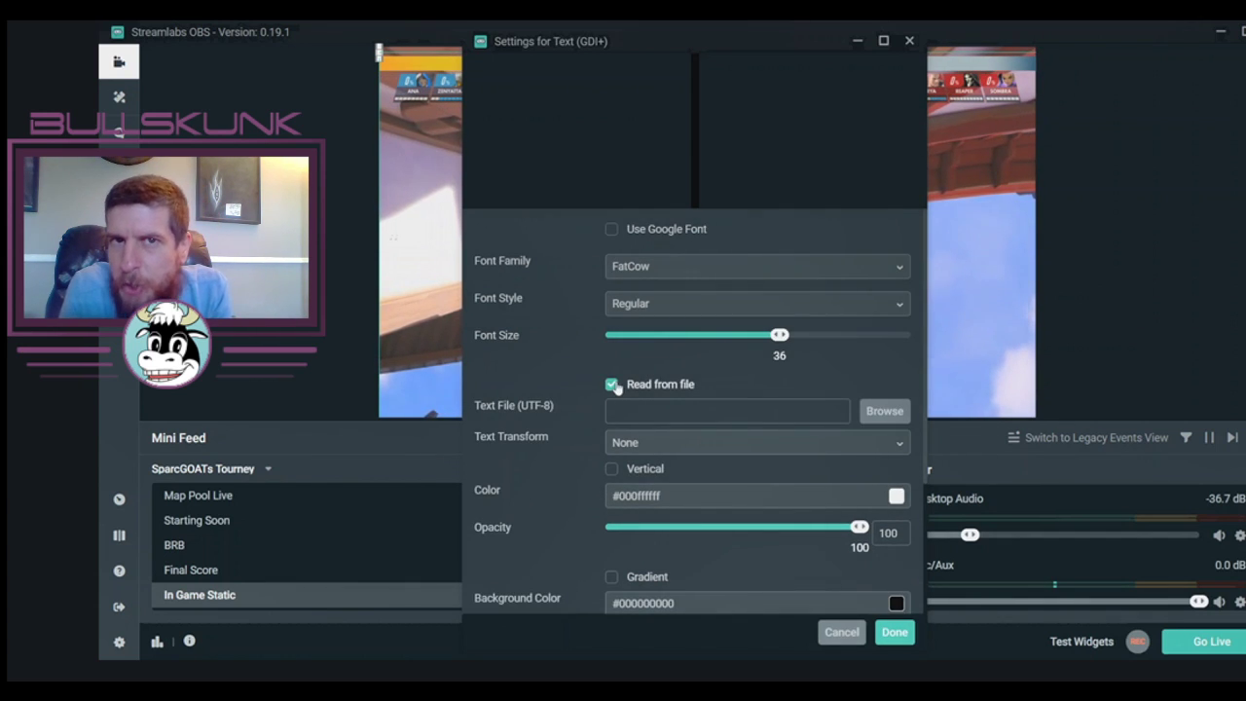
click(872, 417)
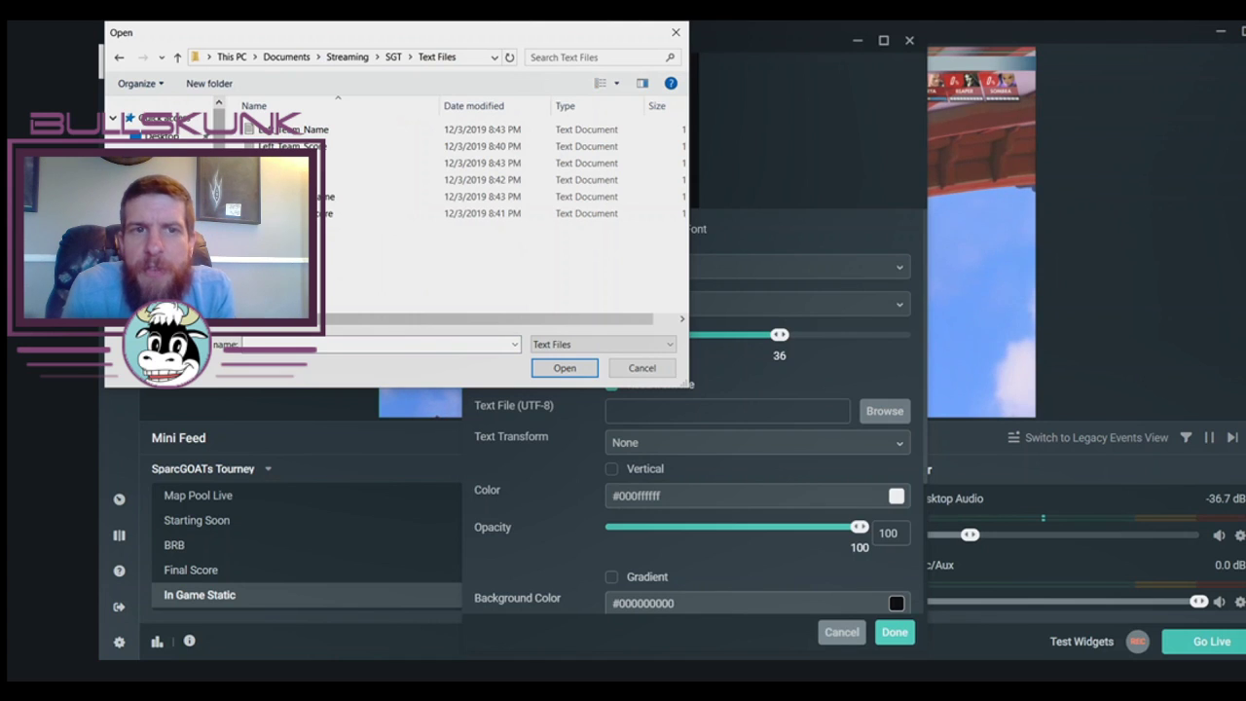
click(389, 129)
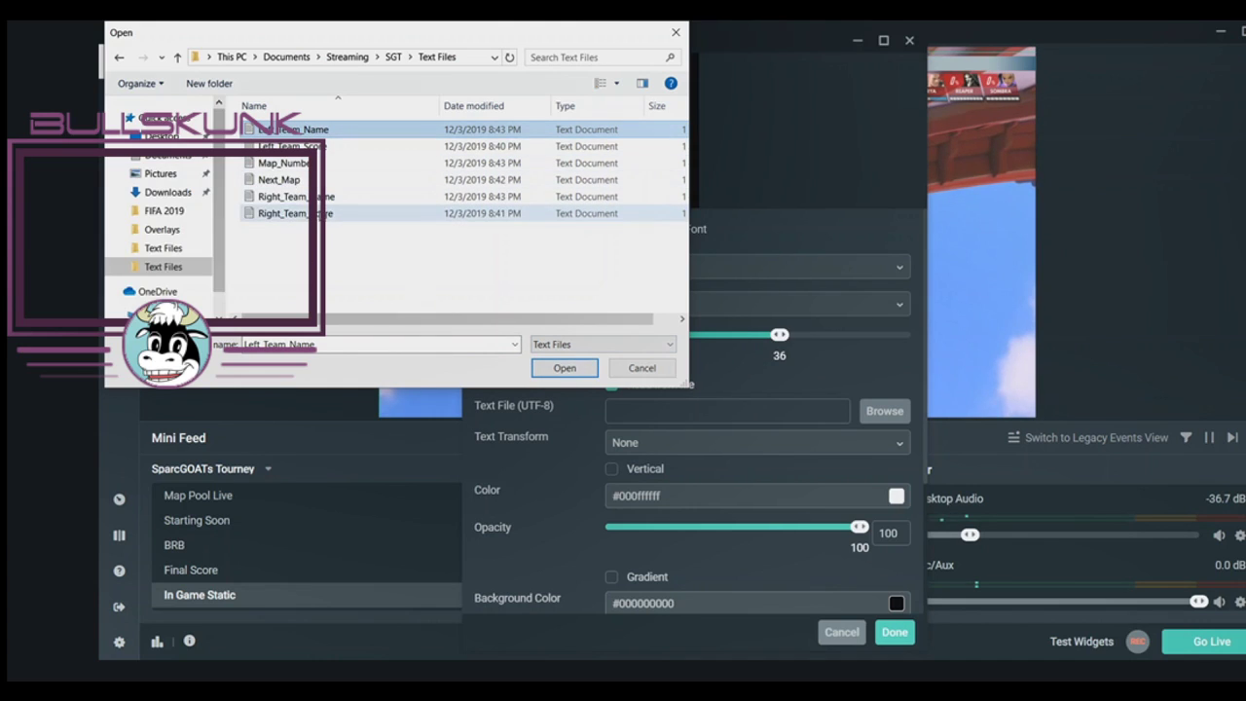
click(538, 370)
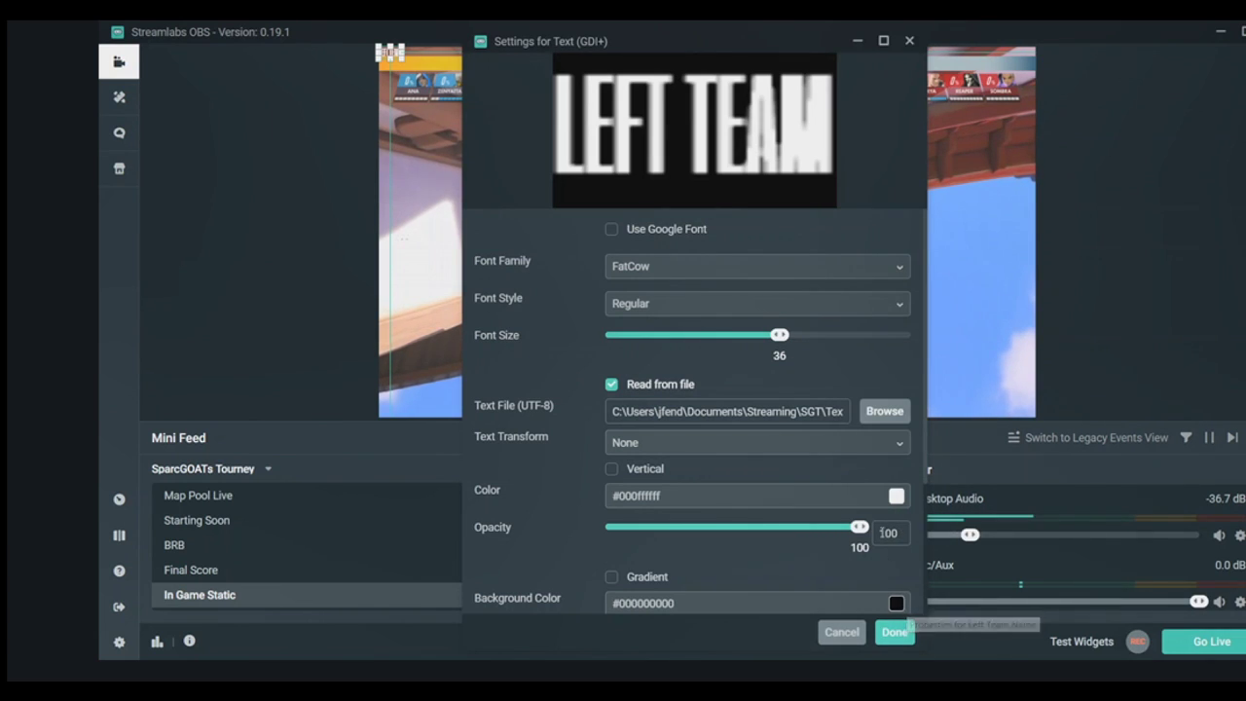
Change the left team name's text colour from the colour picker to black.
click(895, 495)
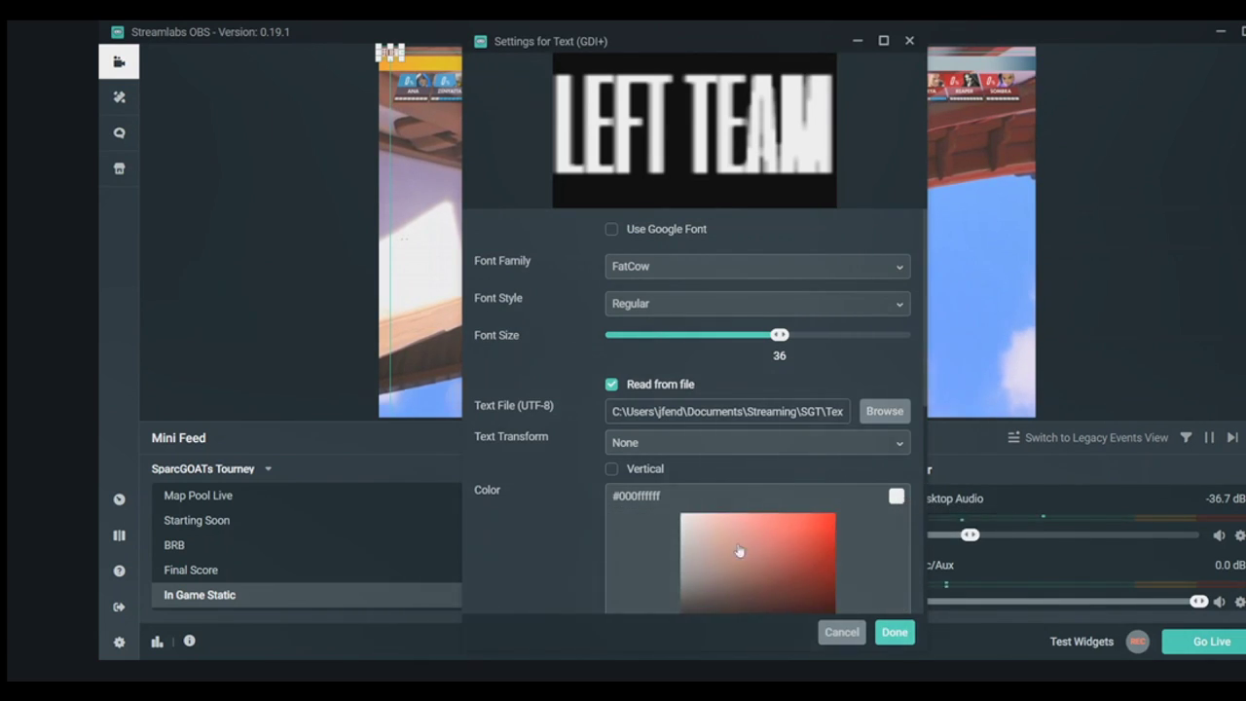
click(684, 603)
scroll(754, 548, down, 3)
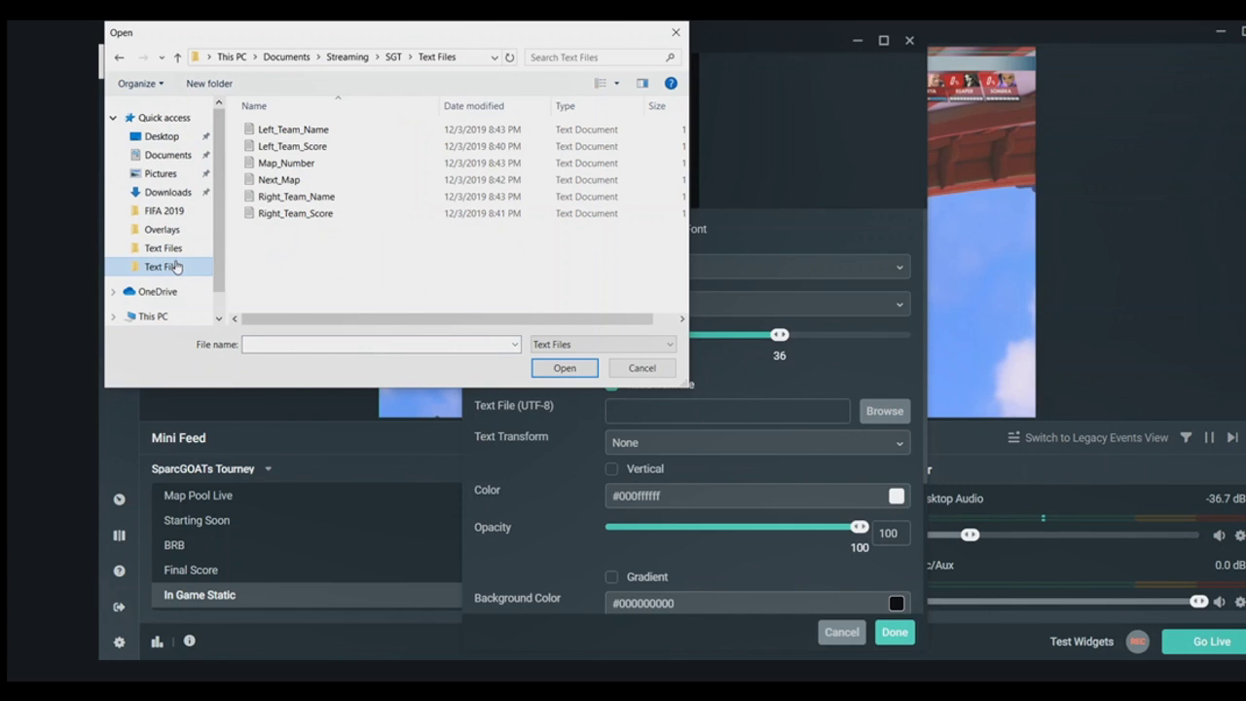
Load the Left_Team_Name text file again, set the text colour to black (#000000000) and accept the settings.
click(292, 130)
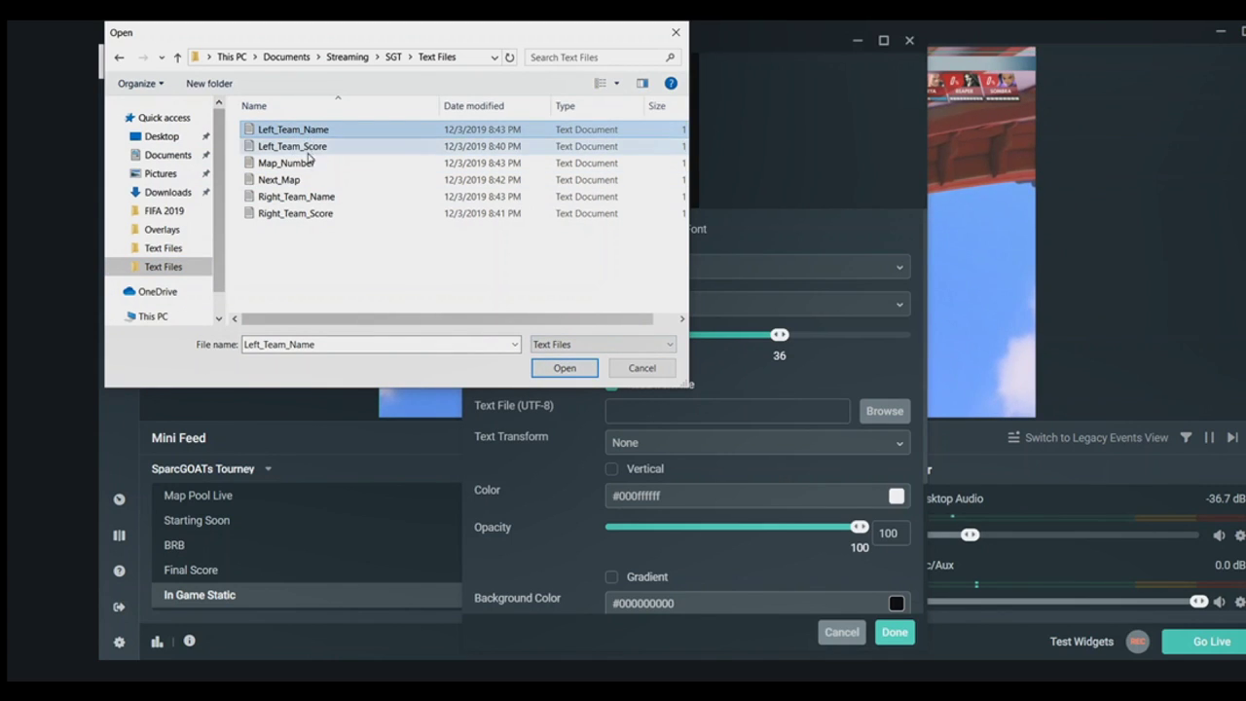
click(562, 367)
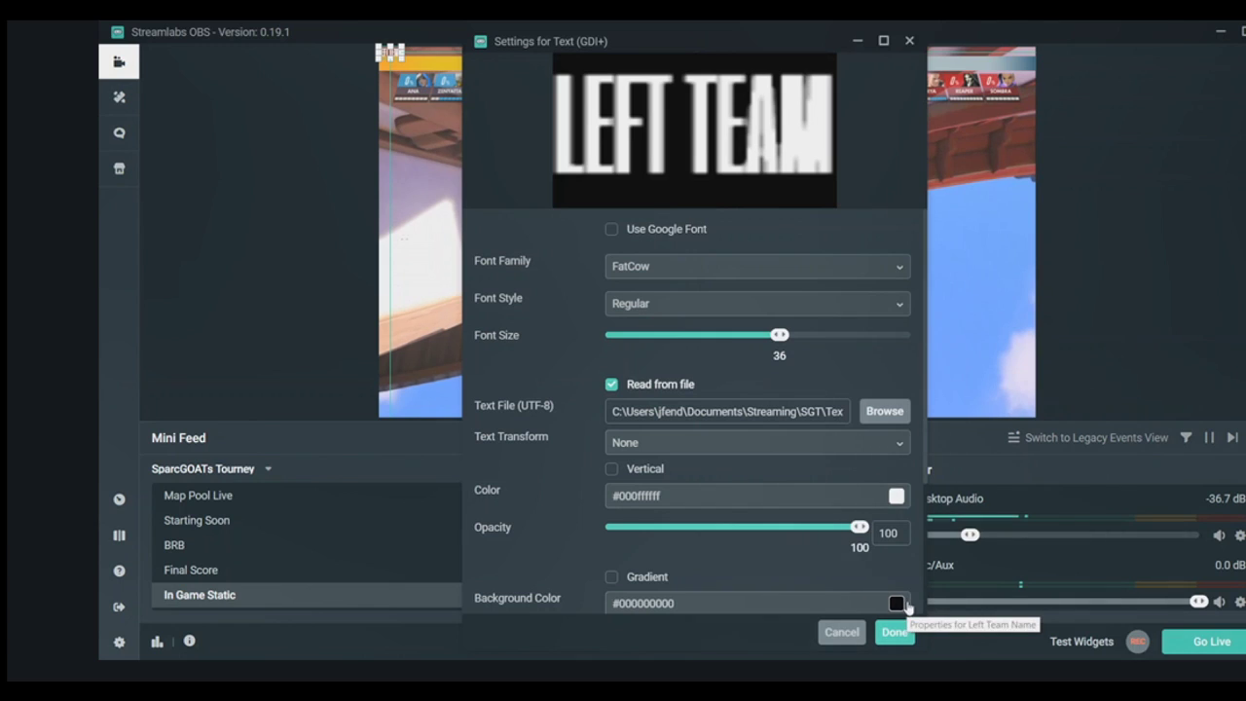
click(897, 496)
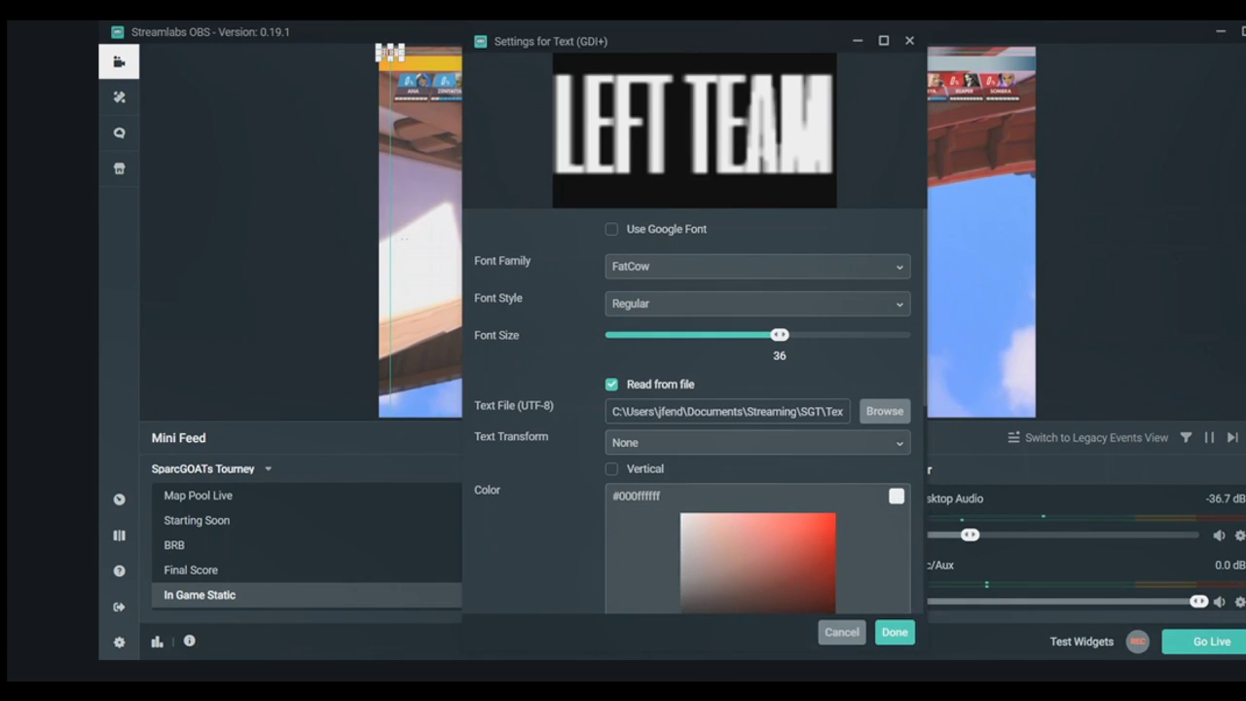
click(682, 607)
scroll(756, 545, down, 3)
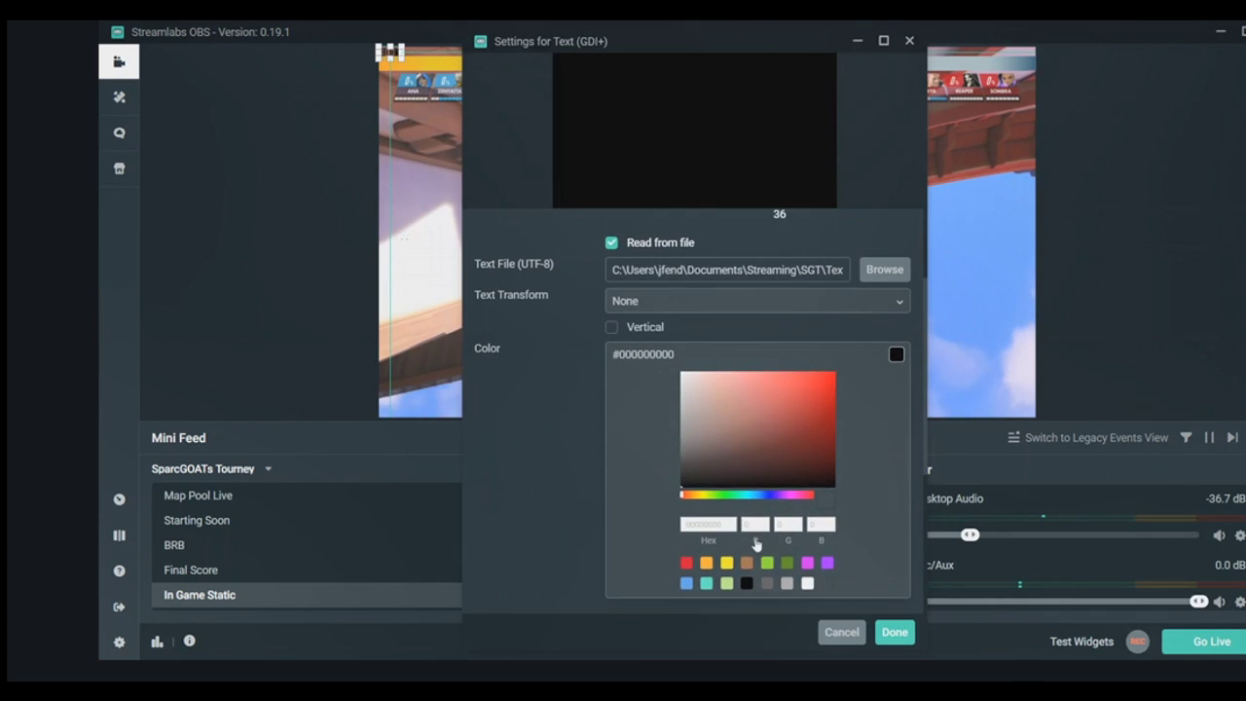
click(895, 633)
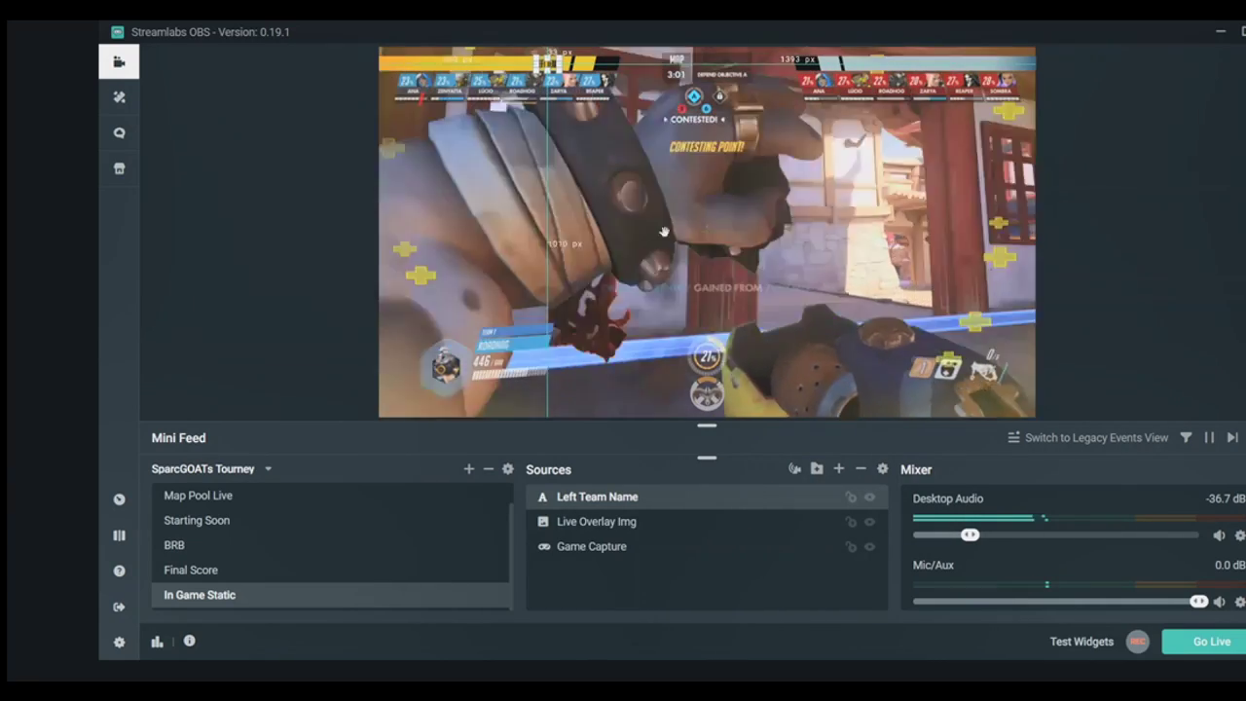
Set the Left Team Name text's font size to 48 and accept the settings.
click(839, 469)
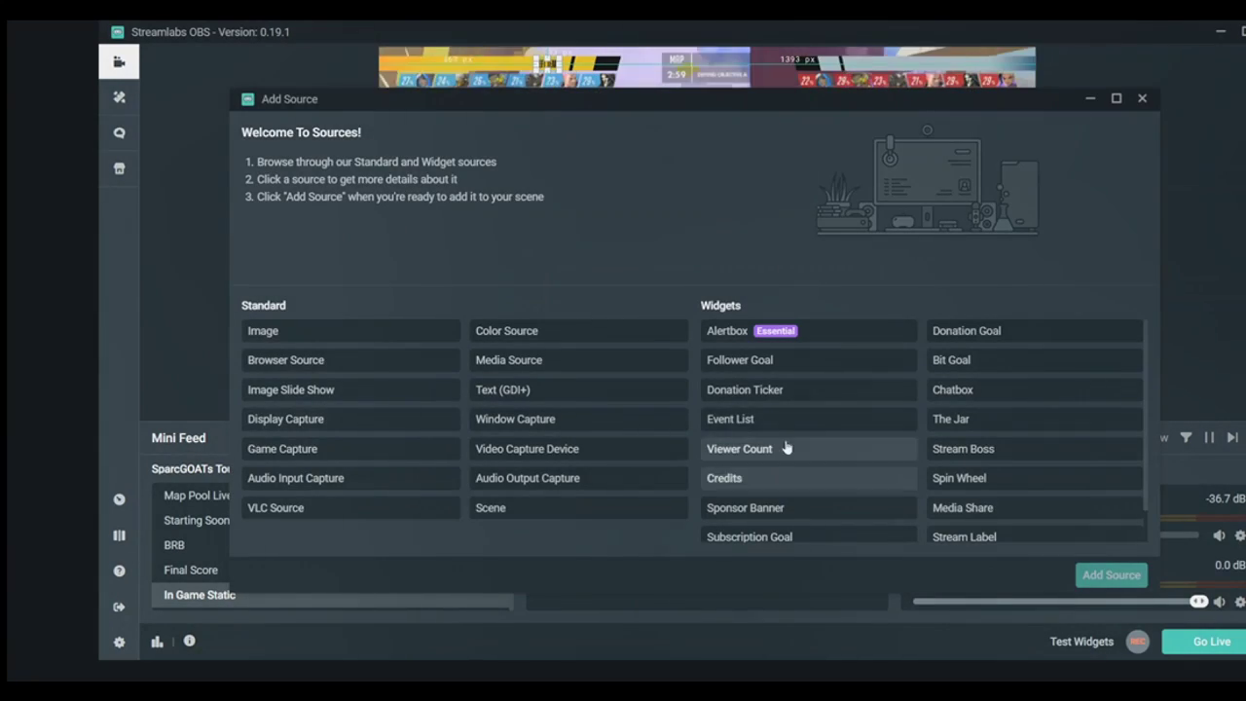
click(1144, 99)
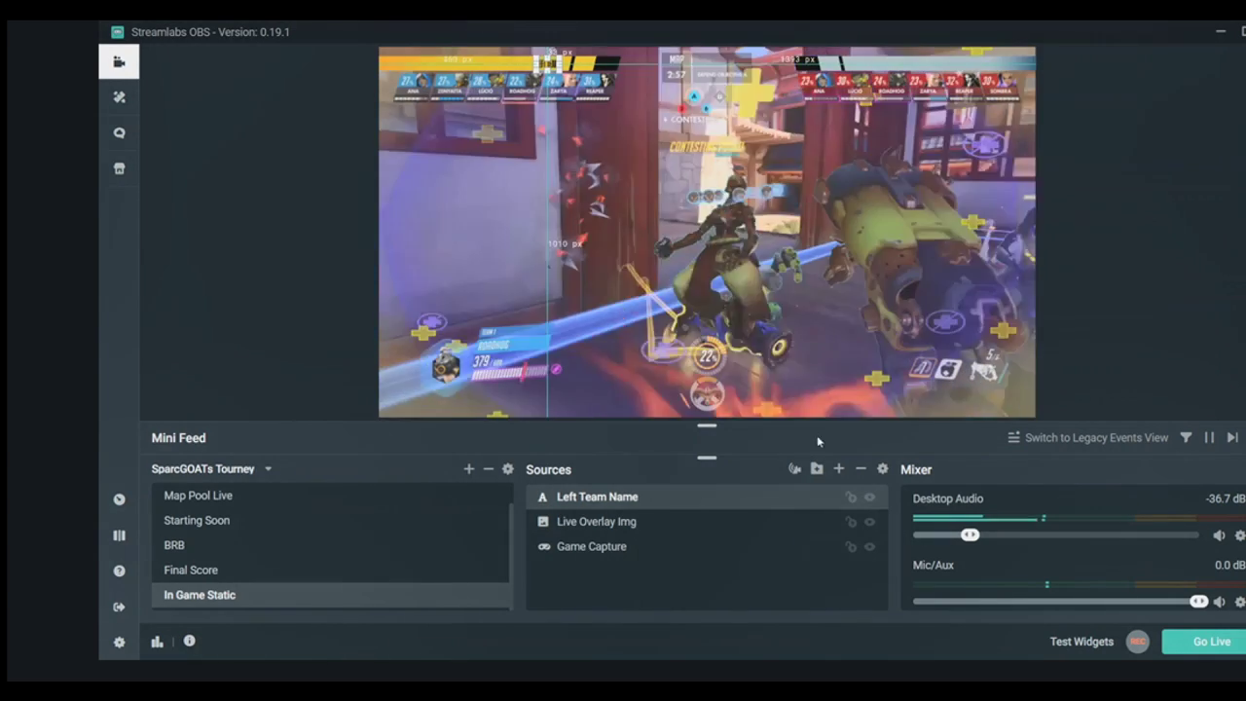
click(838, 468)
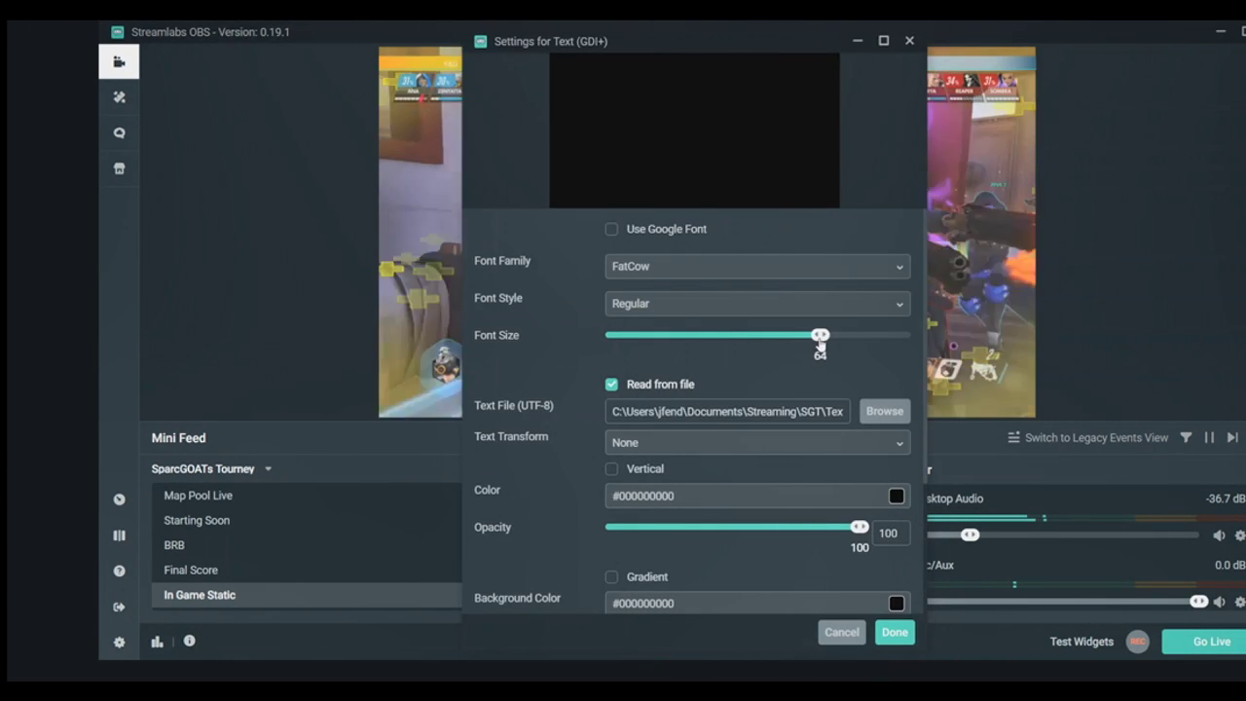
drag(696, 44, 852, 44)
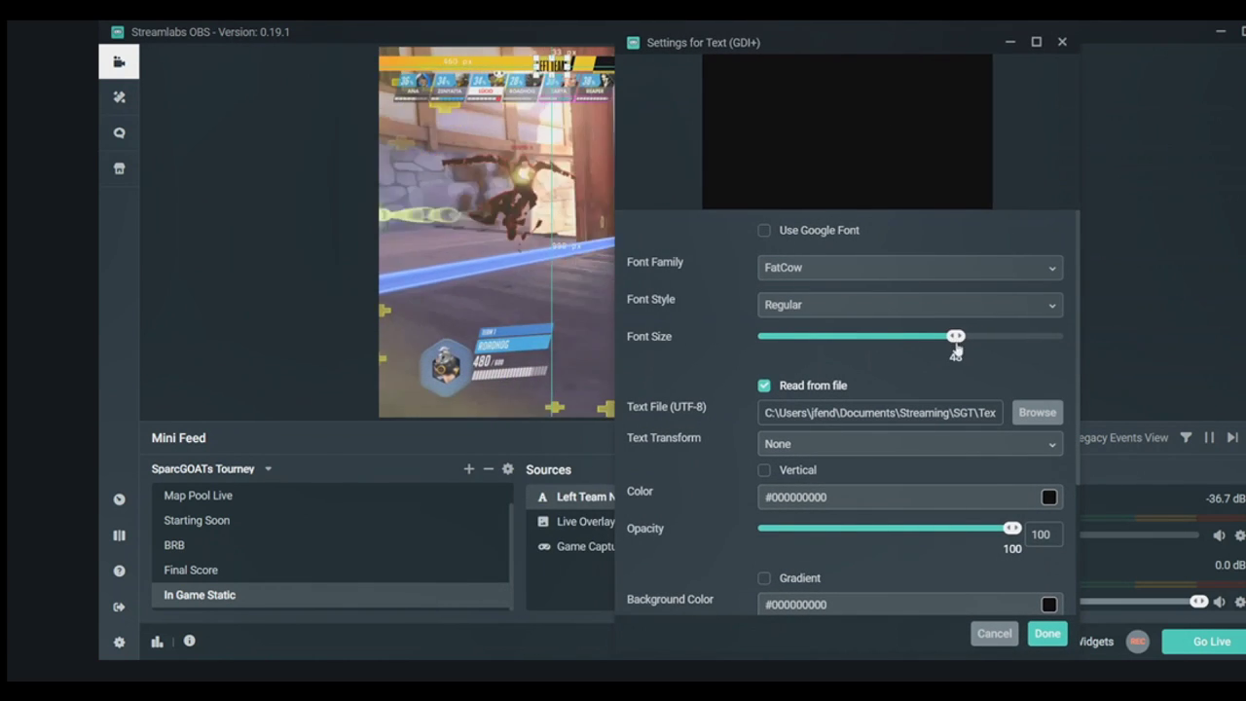
click(1047, 633)
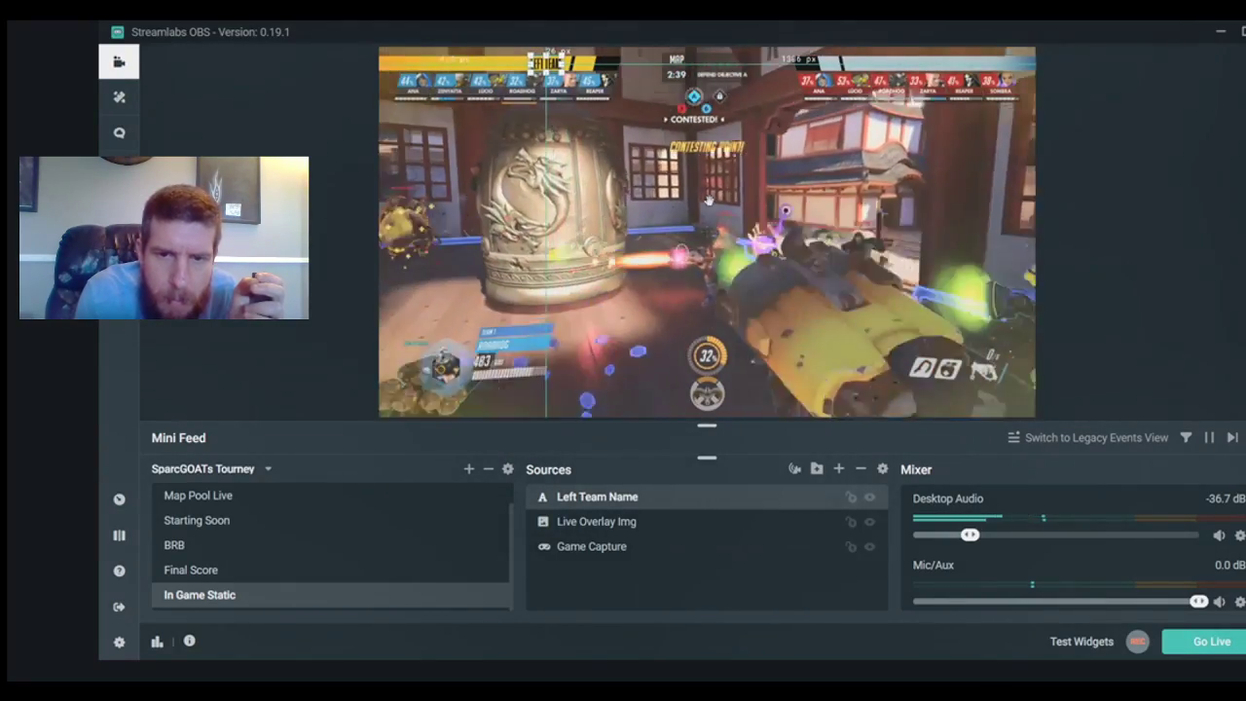
click(684, 275)
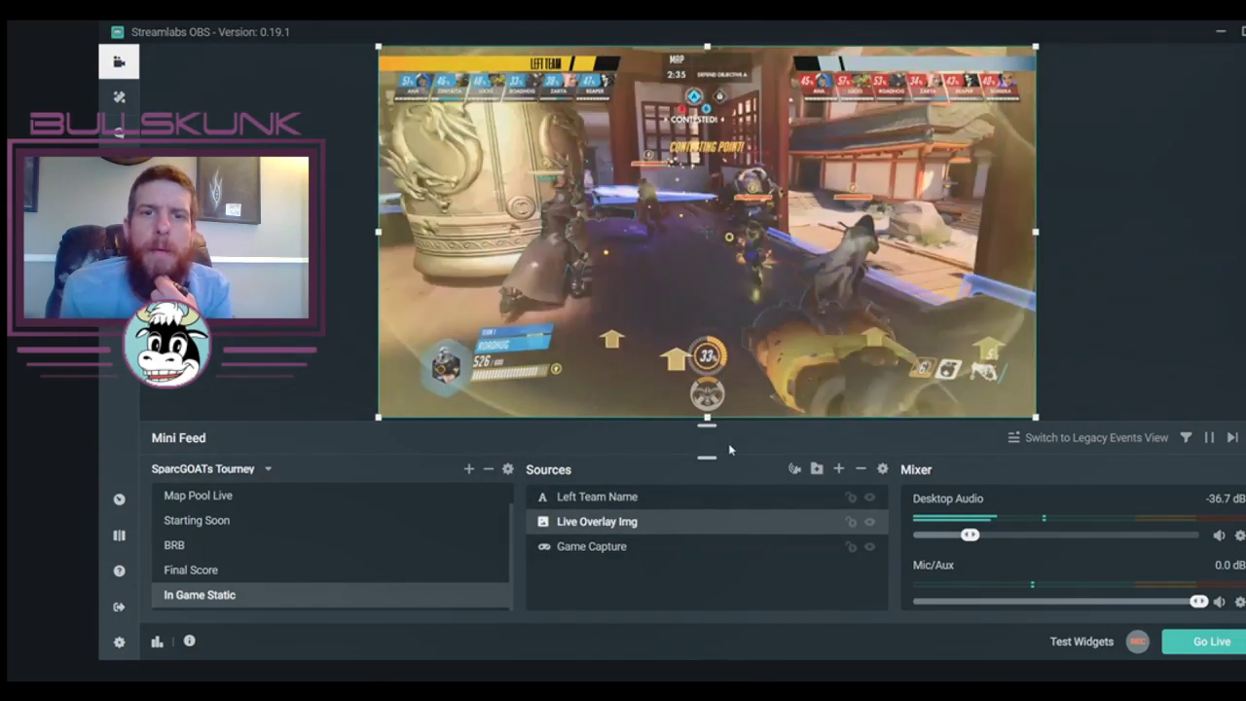
Add a new Text (GDI+) source named "Left Team Score" to the In Game Static scene.
click(839, 470)
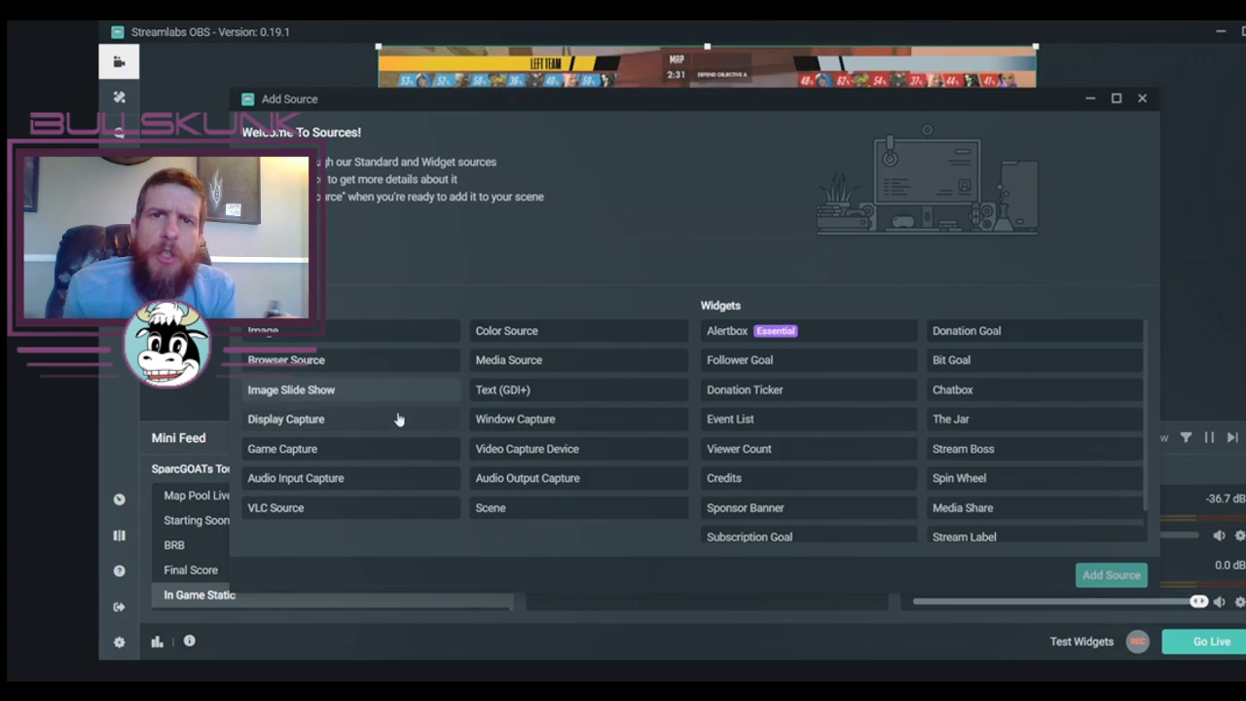
click(1105, 576)
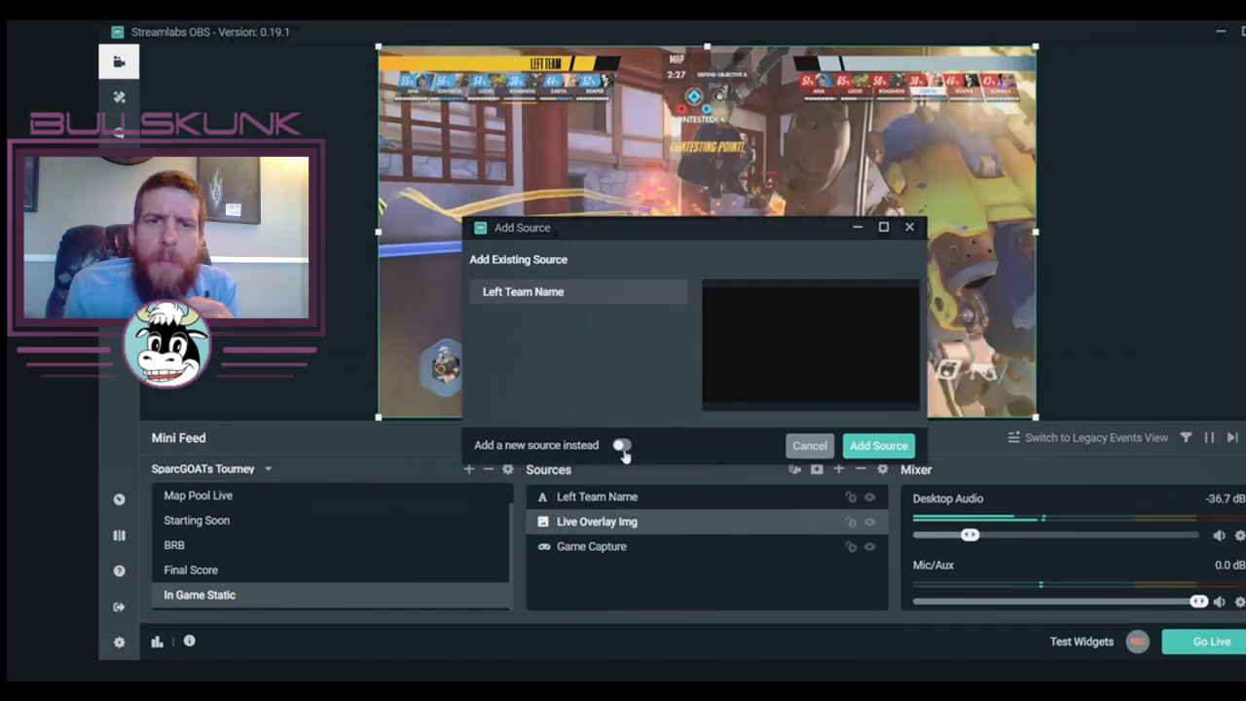
click(622, 446)
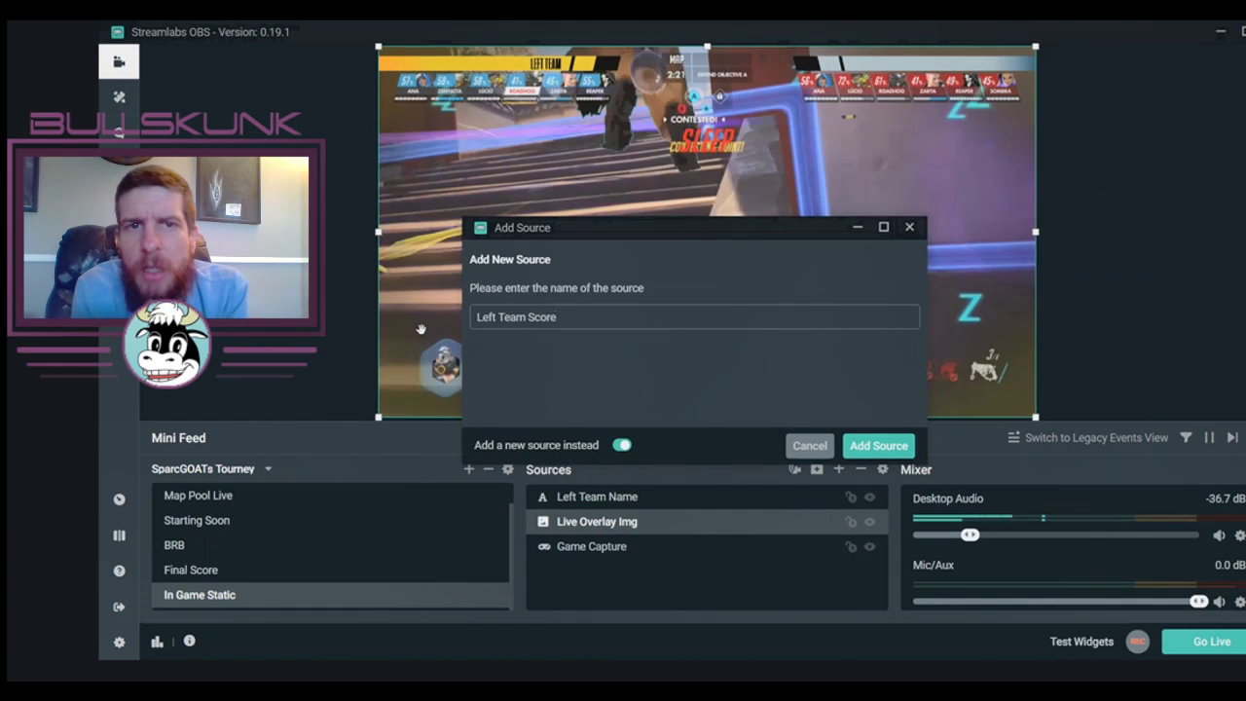
click(910, 446)
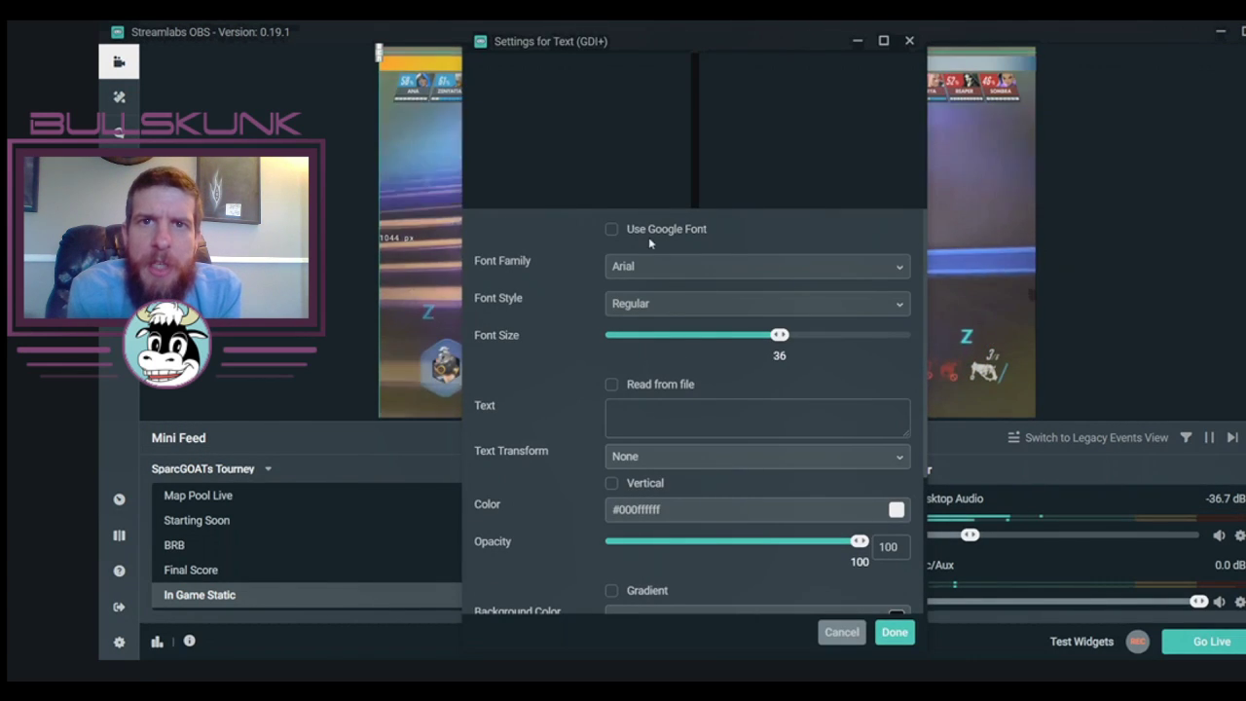
Set the score text to FatCow at size 48, reading from the Left_Team_Score text file, and accept the settings.
click(638, 272)
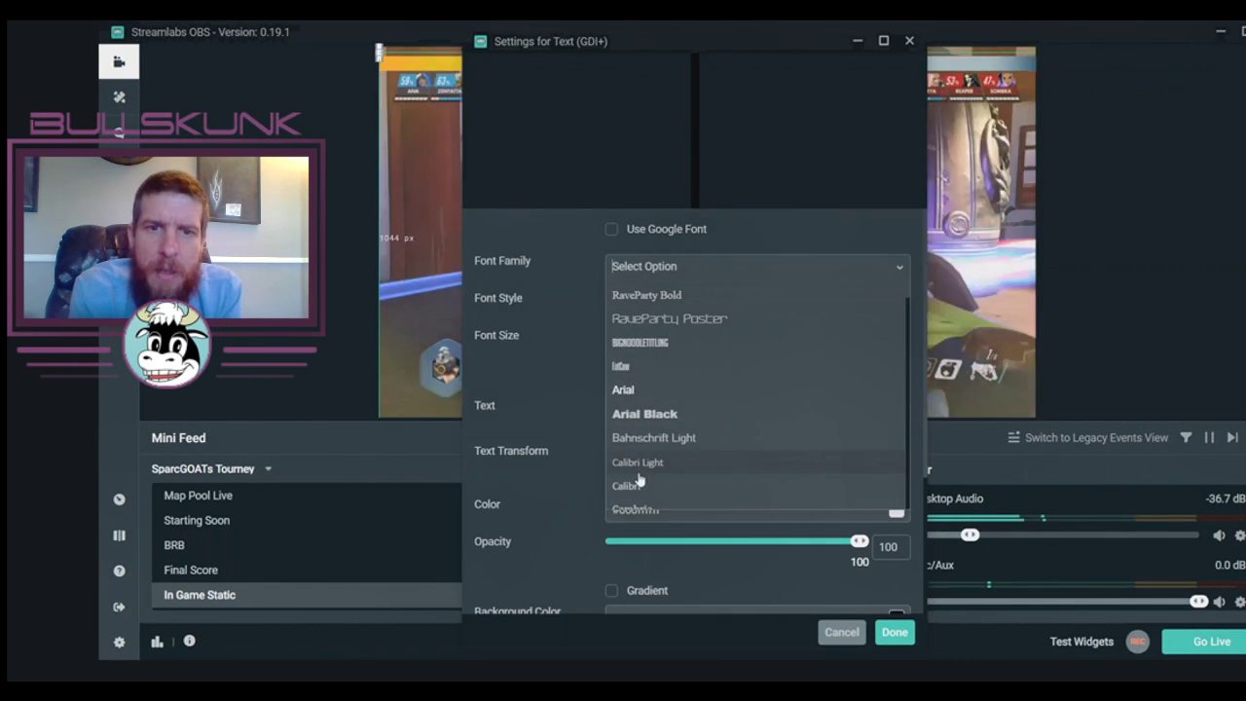
click(634, 370)
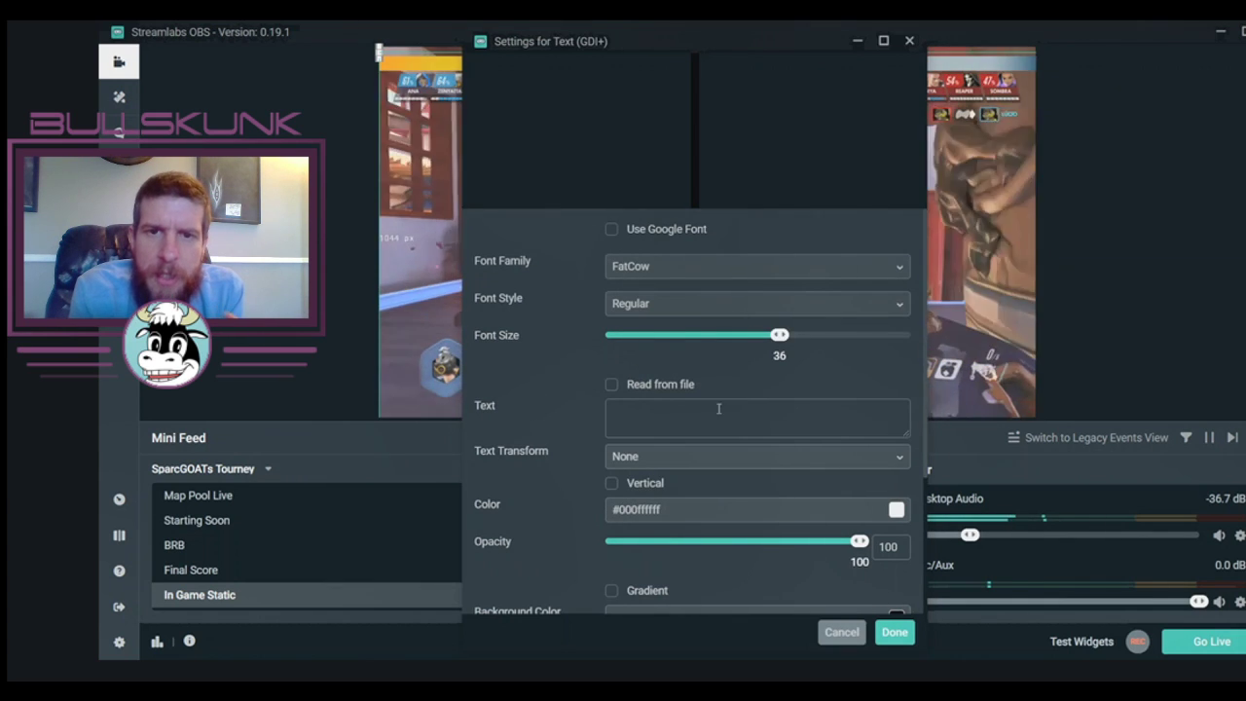
click(611, 386)
click(881, 410)
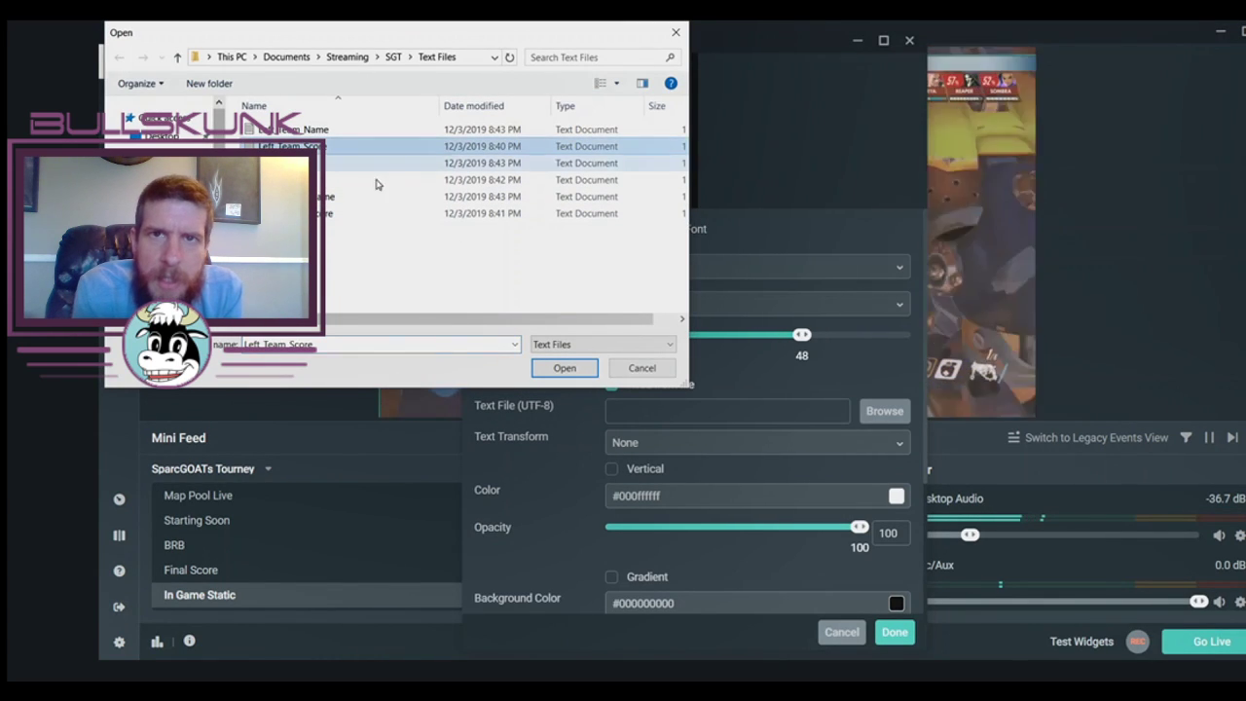
click(563, 367)
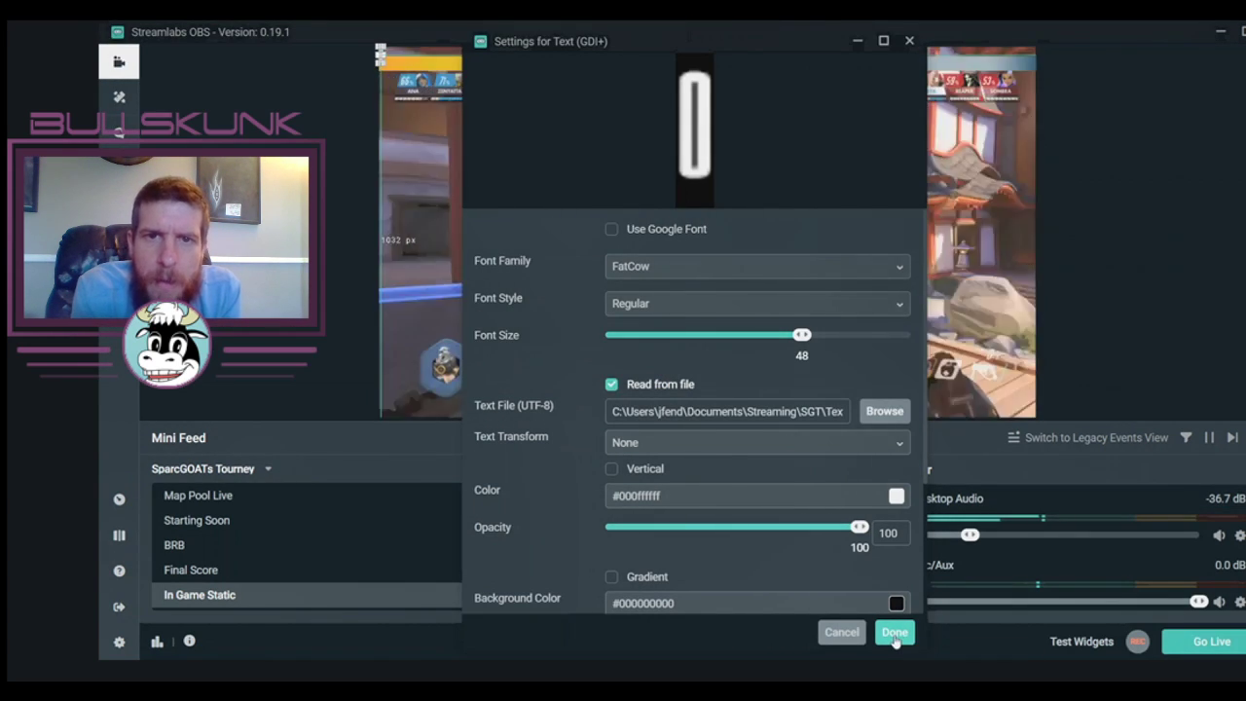
click(893, 633)
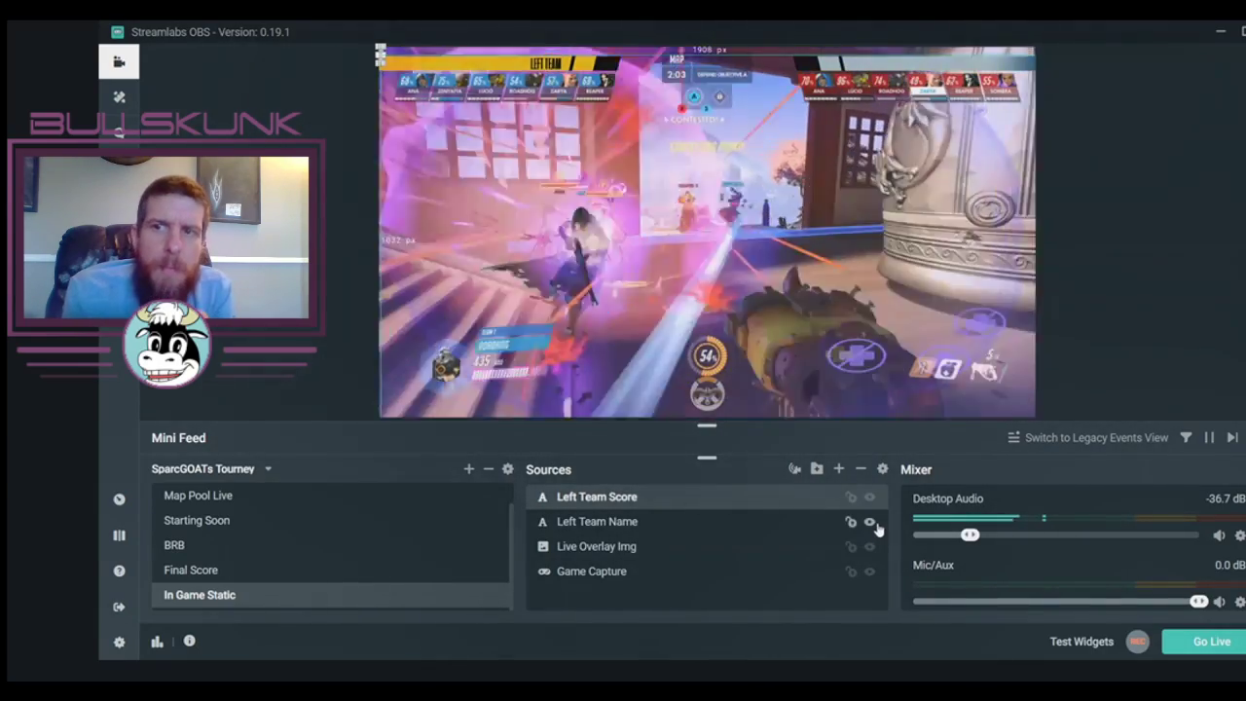
Hide the Left Team Name and Live Overlay Img sources, switching Game Capture off and back on.
click(873, 523)
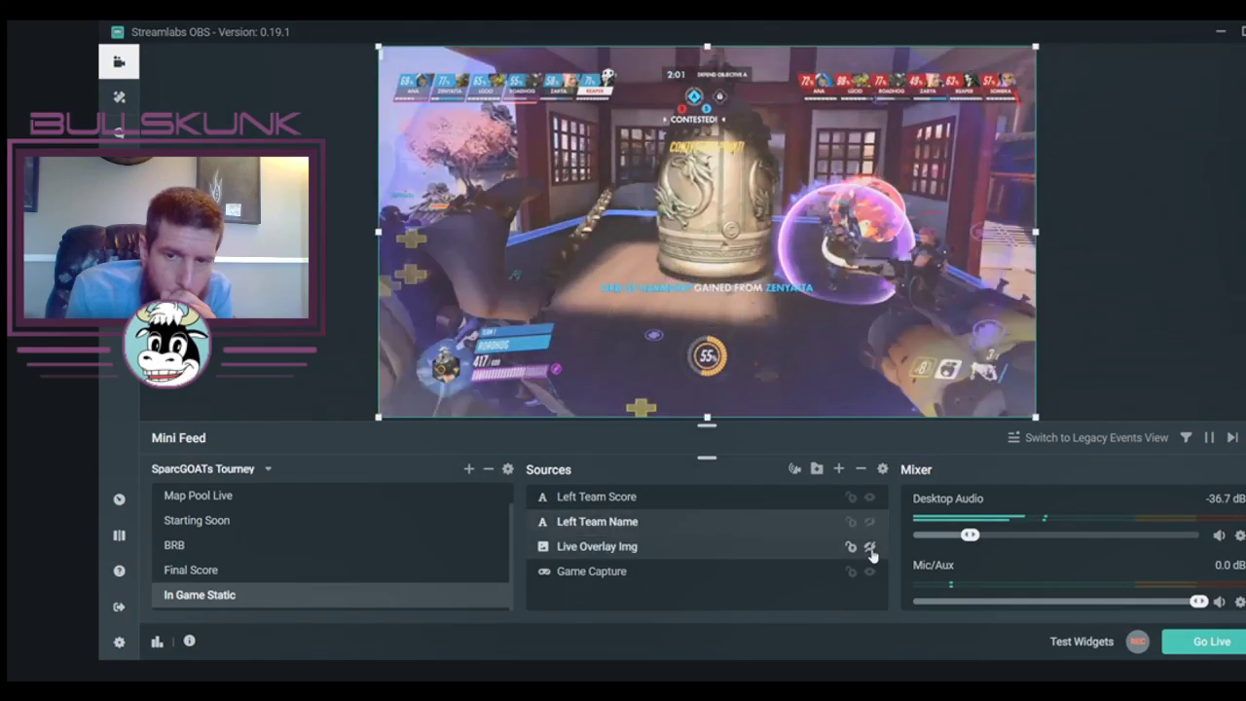
click(870, 547)
click(870, 573)
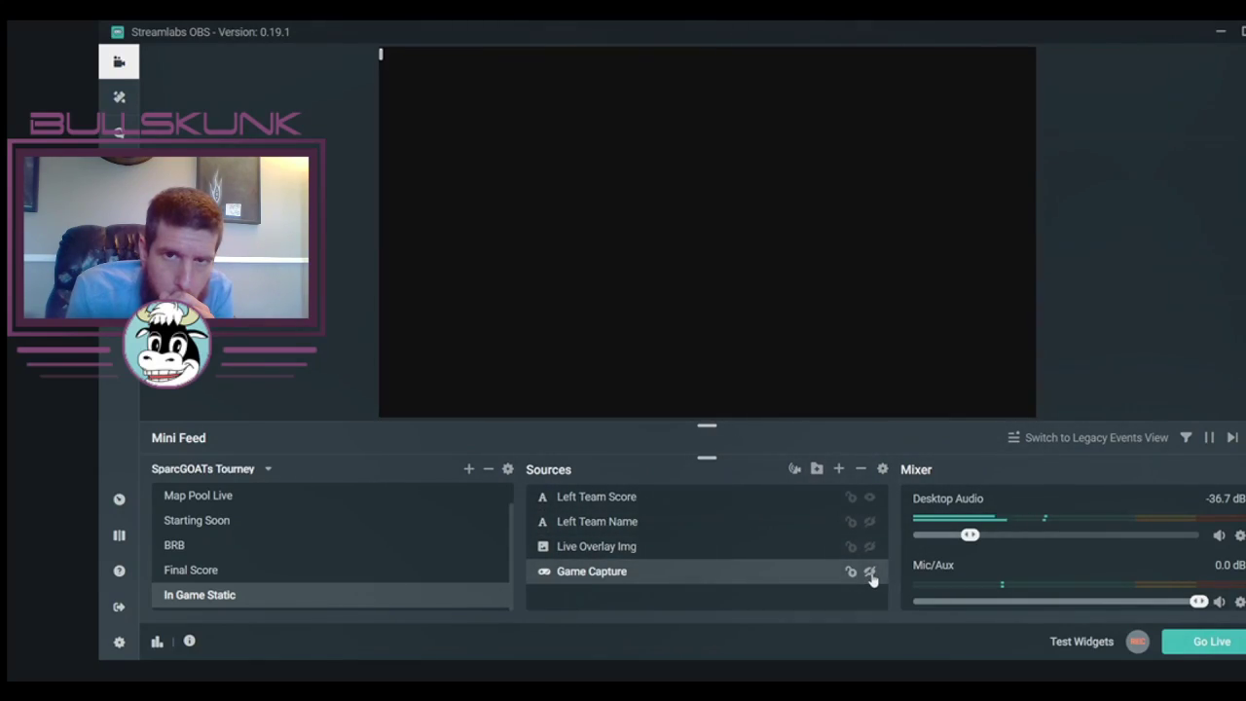
click(870, 572)
Change the Left Team Score text colour to black (#000000000) and accept the settings.
click(380, 52)
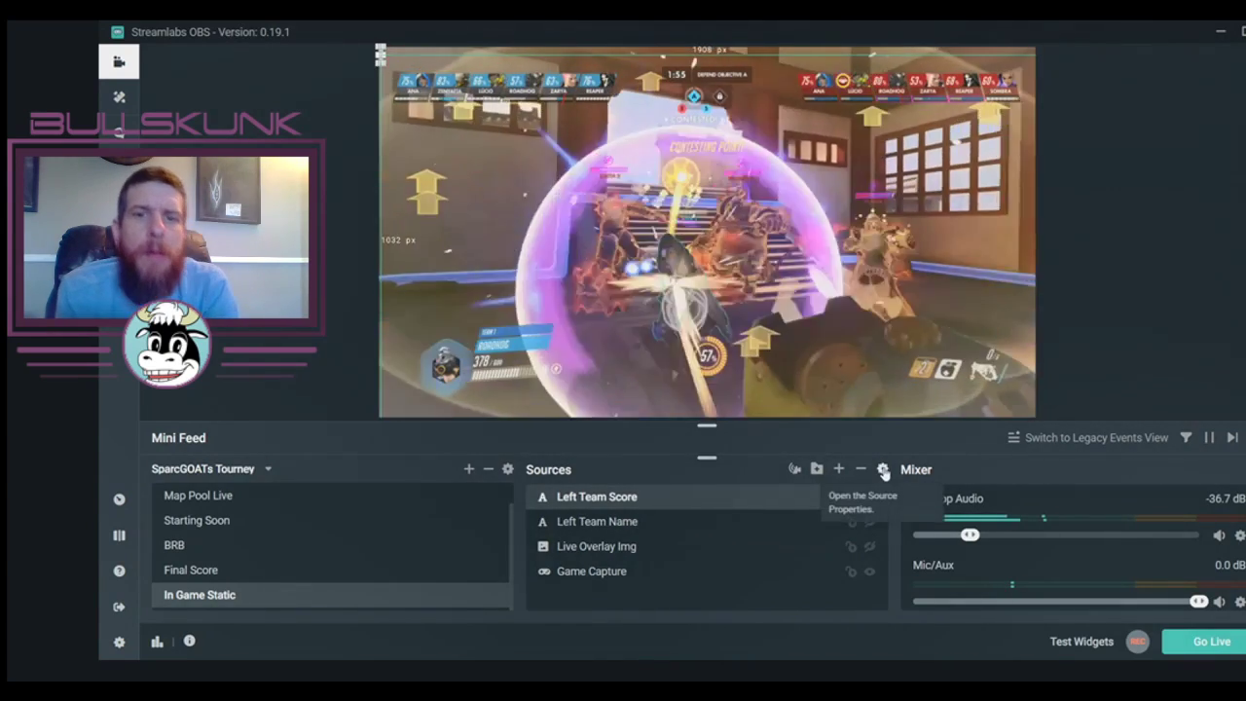
click(882, 470)
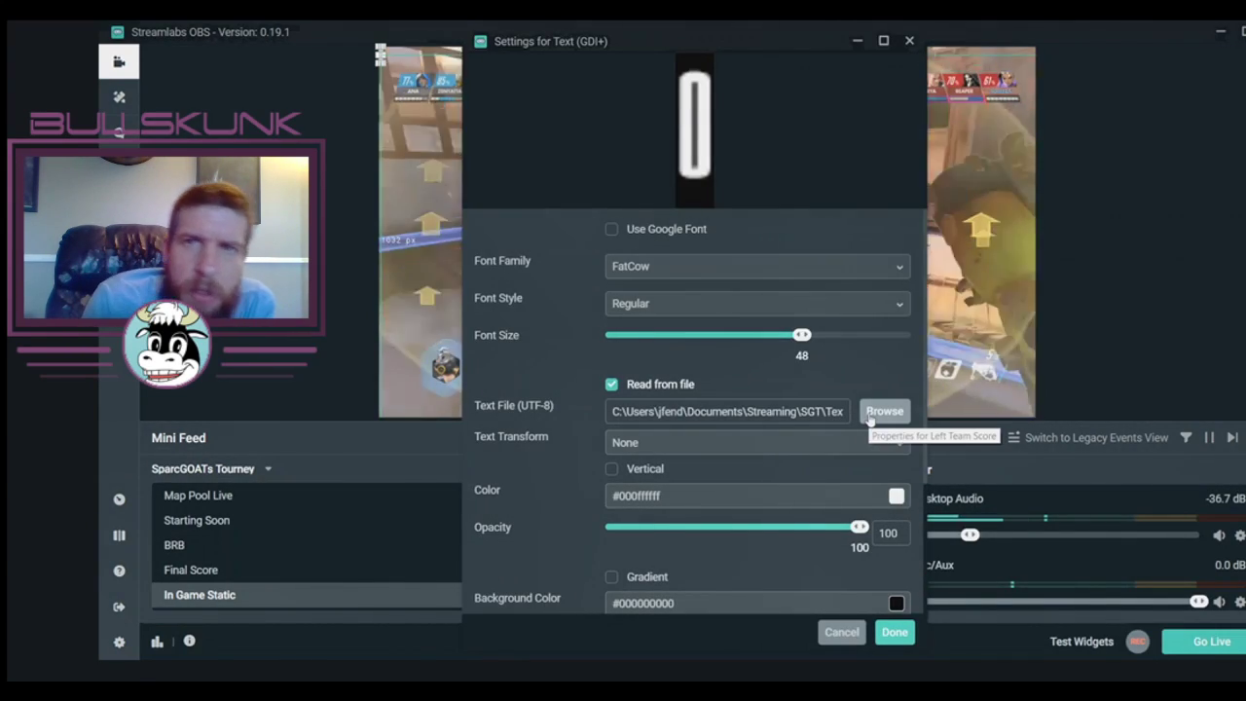
click(871, 414)
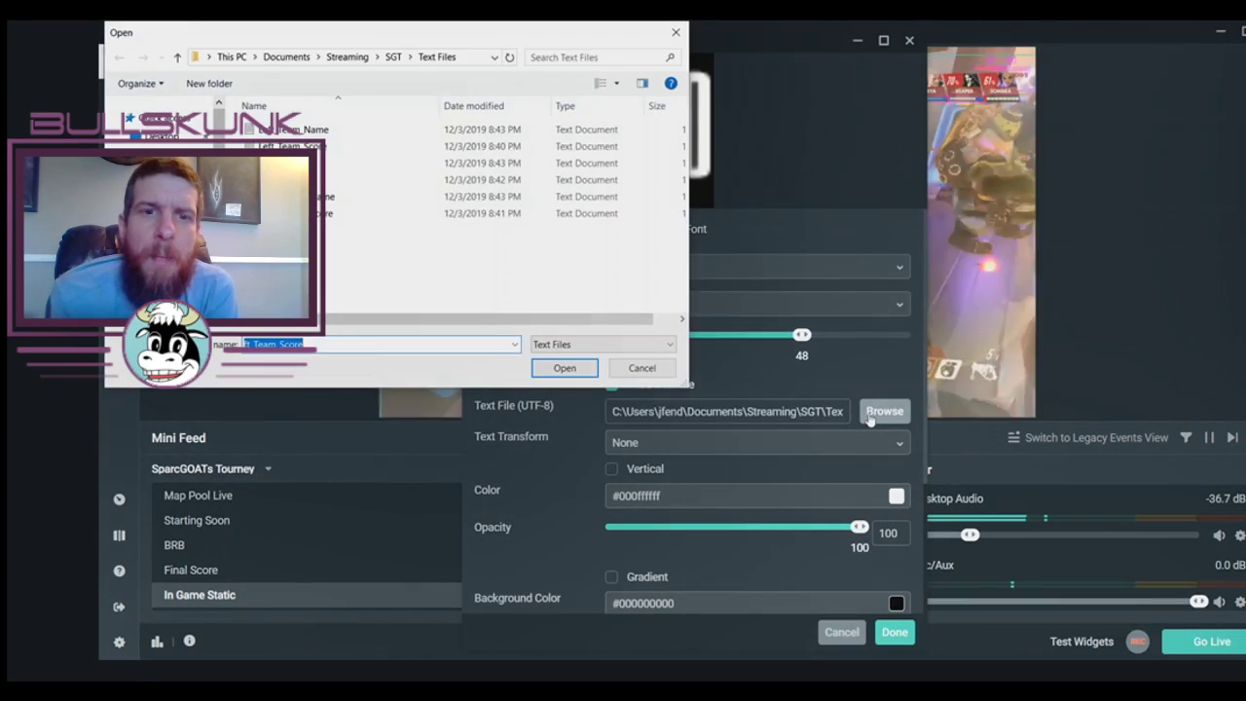
click(623, 369)
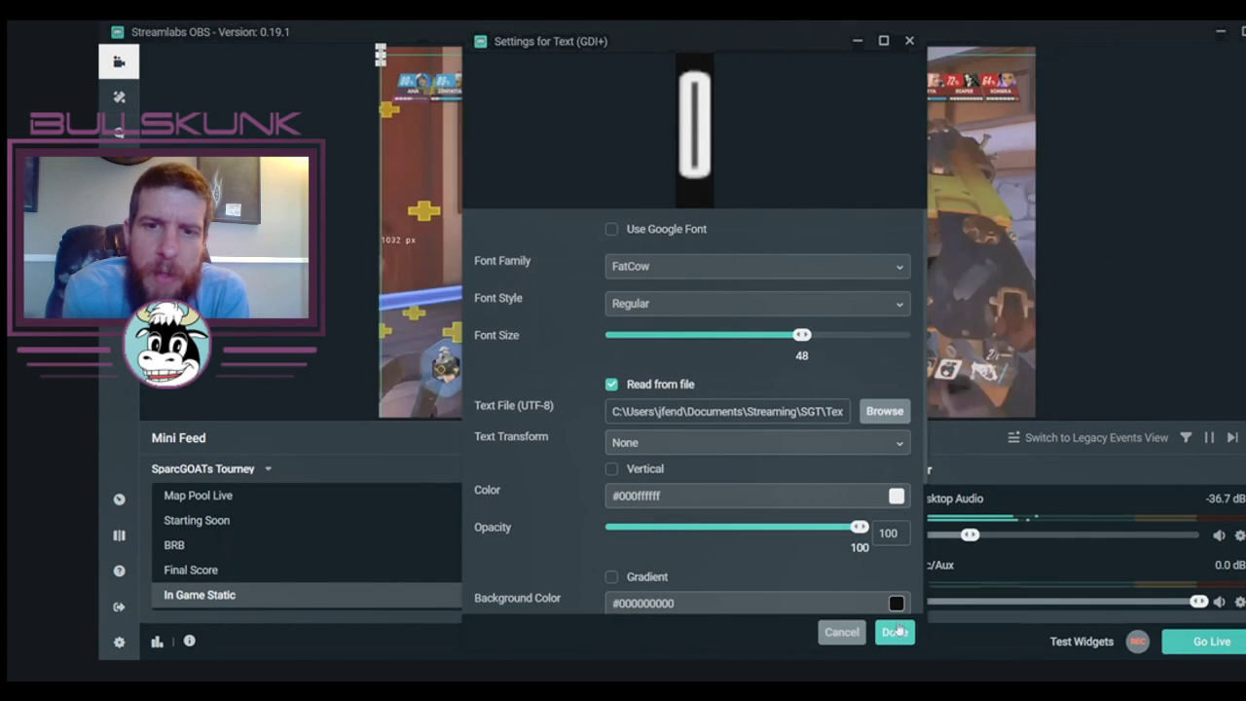
click(896, 498)
scroll(743, 551, down, 2)
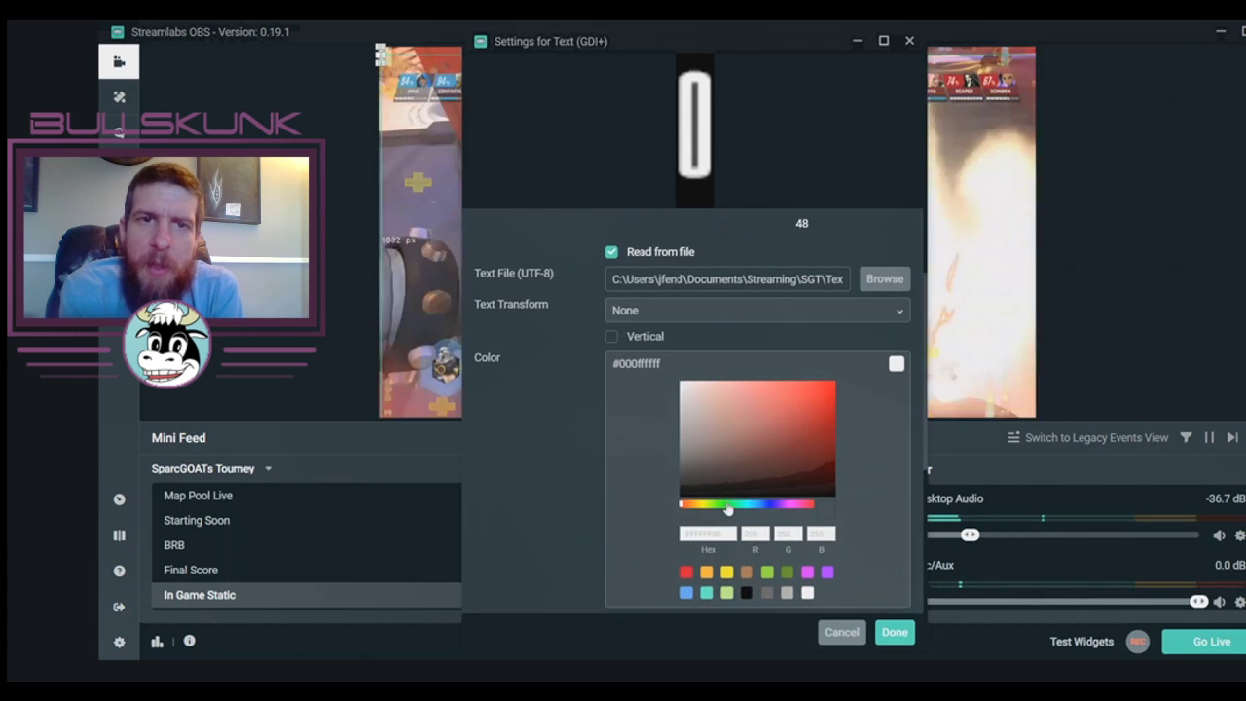
click(893, 632)
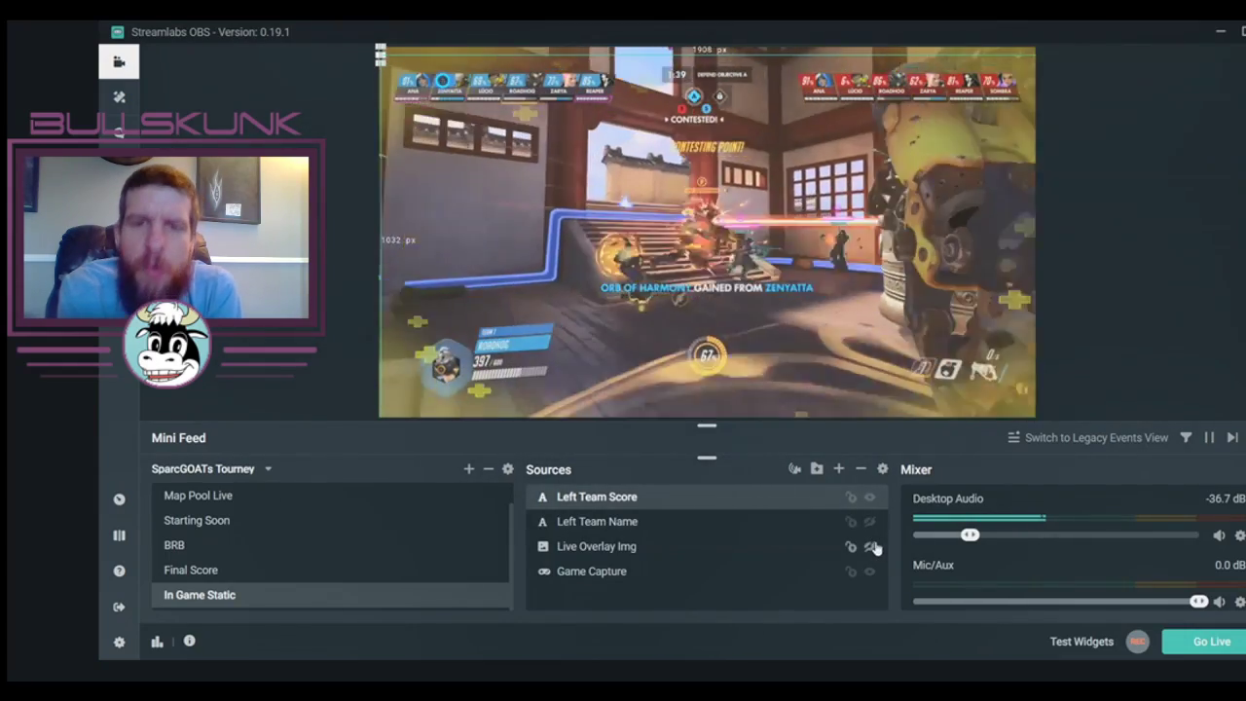
Show Live Overlay Img and Left Team Name again, and lock both sources along with Game Capture.
click(873, 549)
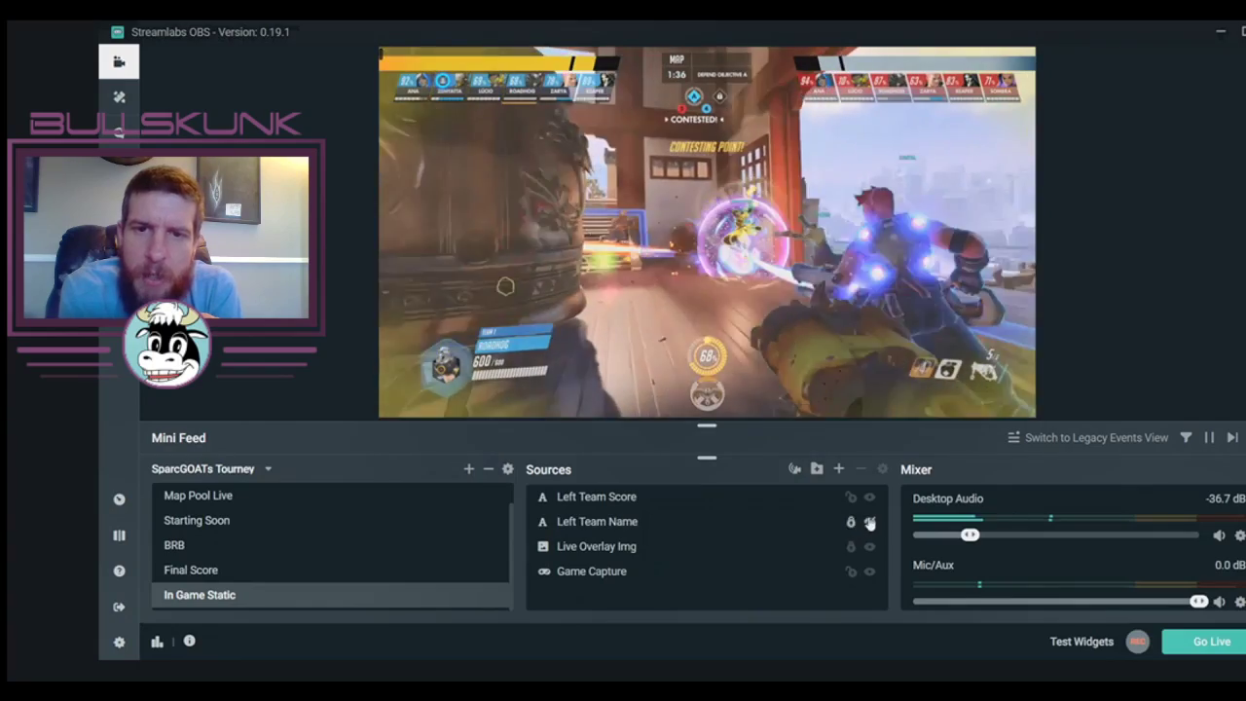
click(868, 523)
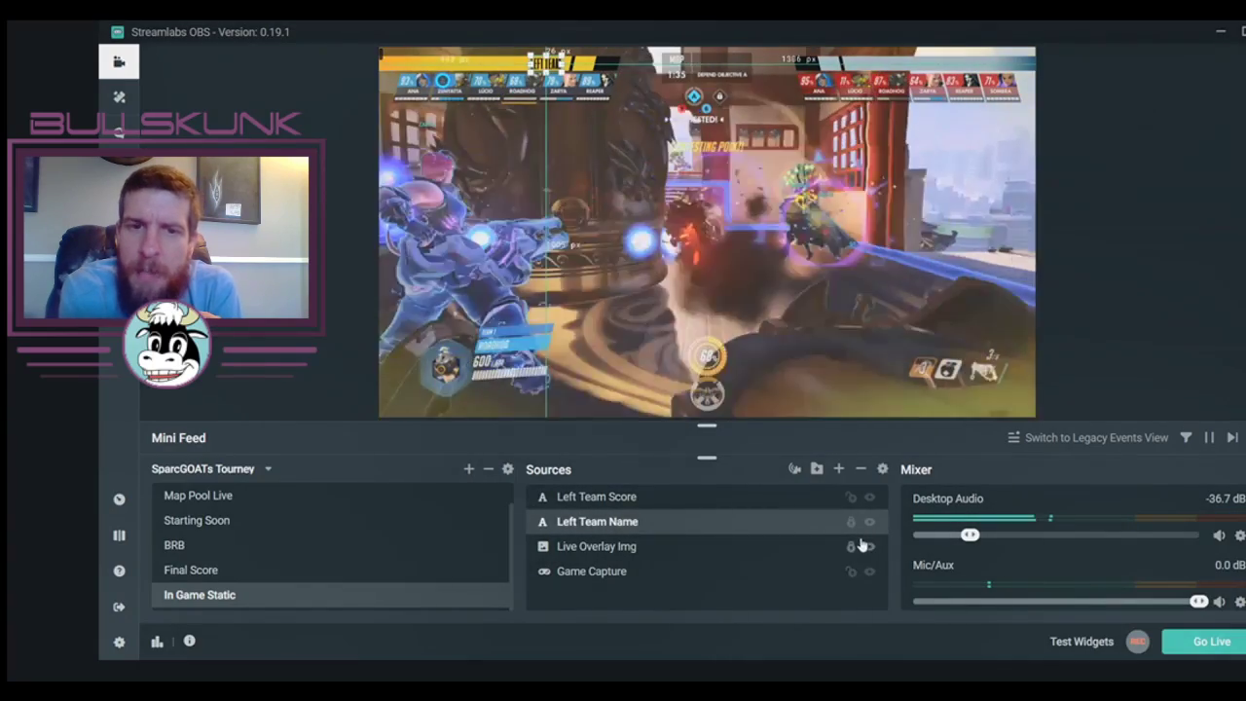
click(850, 573)
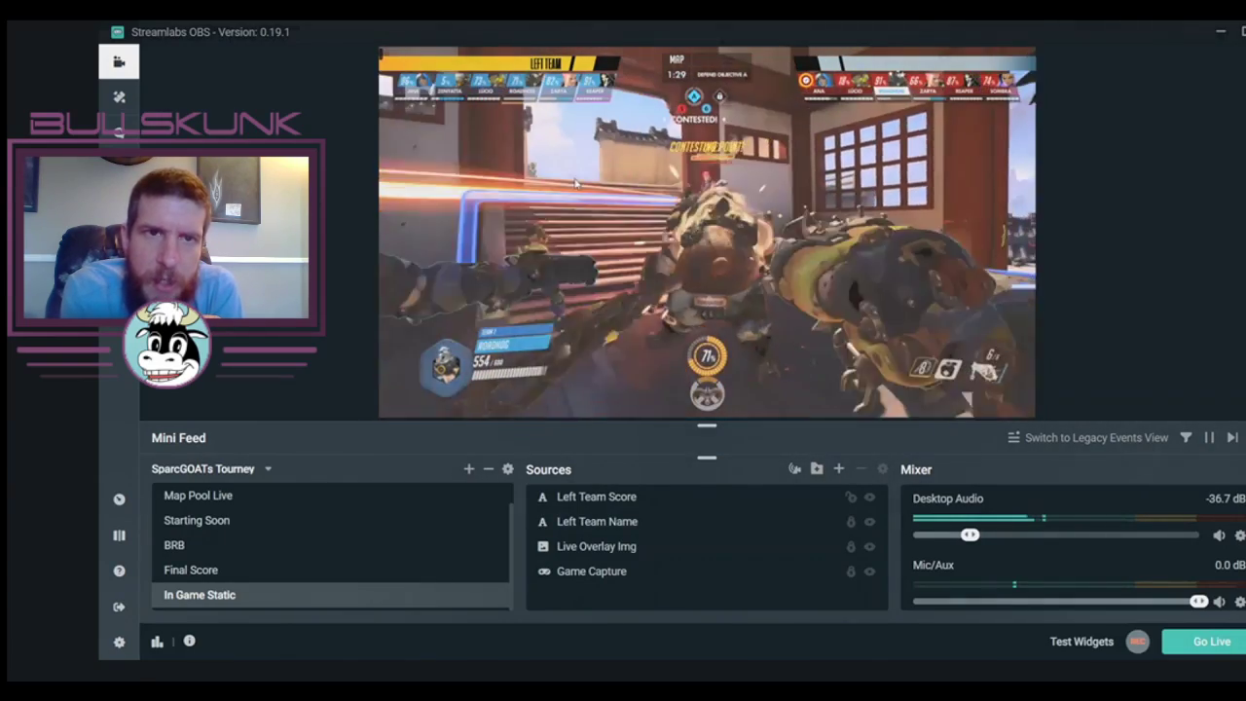
Move the left team score into the score slot beside the team name on the yellow overlay bar.
drag(382, 54, 585, 59)
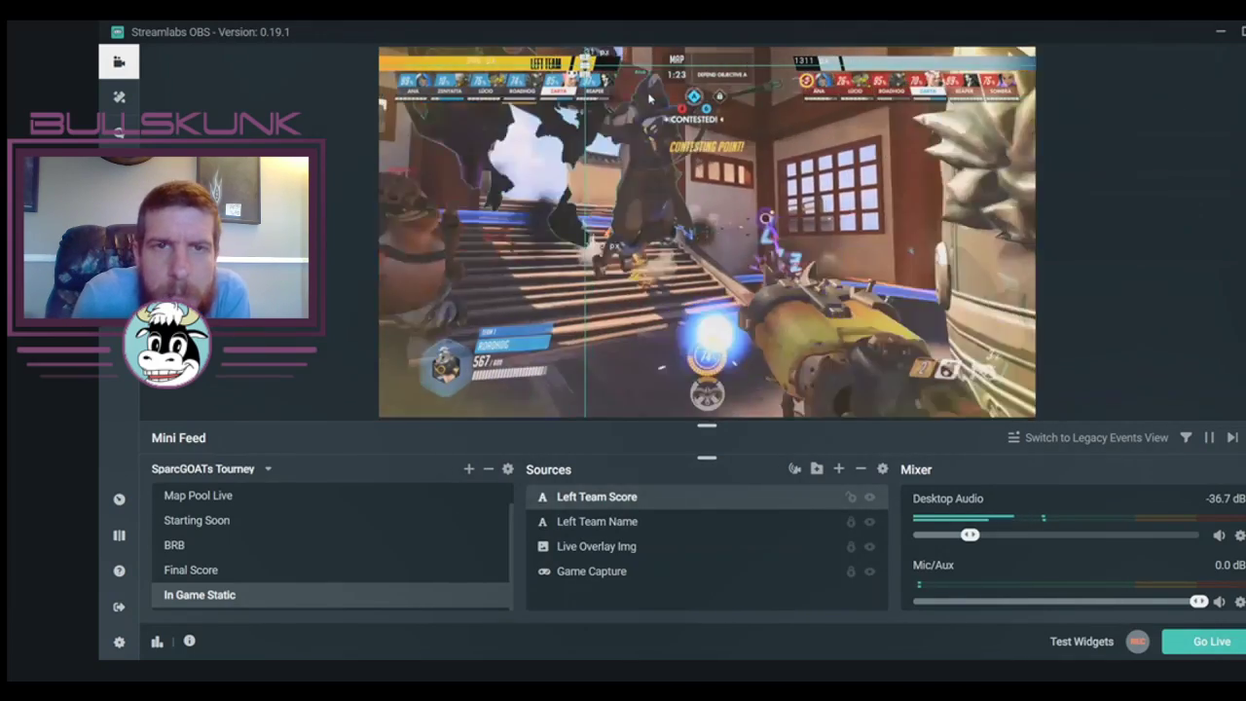
click(650, 97)
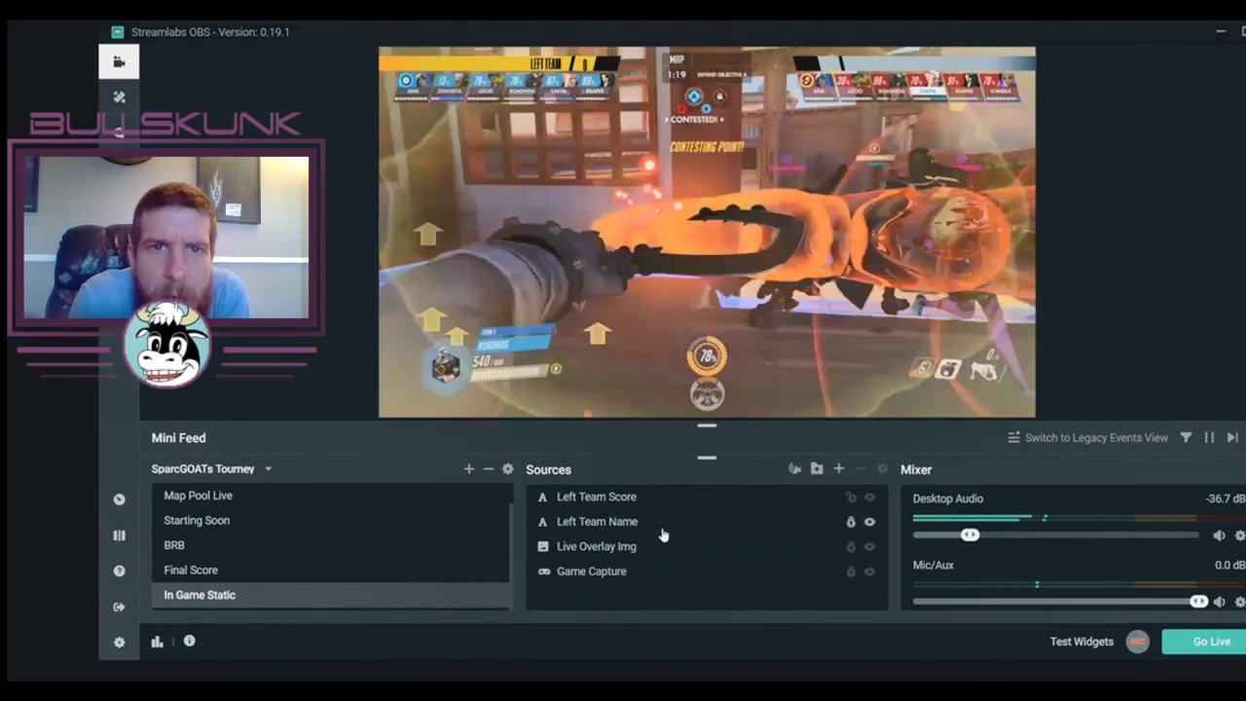
Increase the Left Team Score text's font size and accept the settings.
click(626, 498)
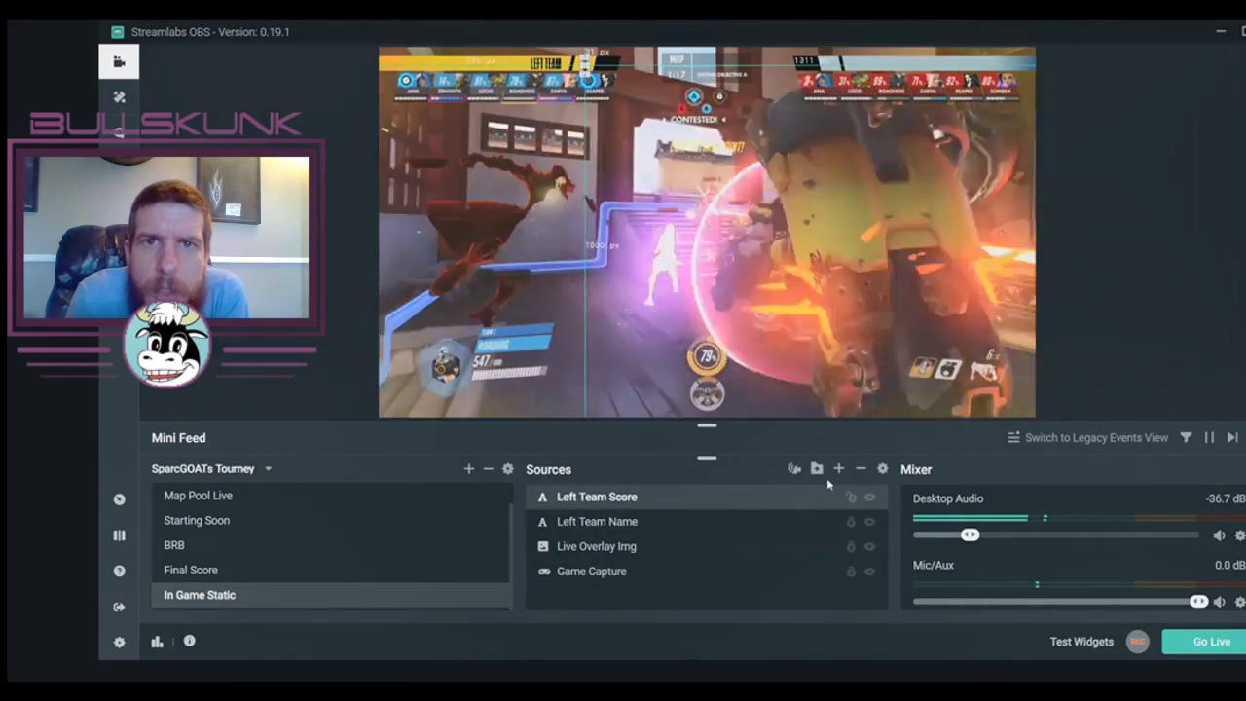
click(838, 469)
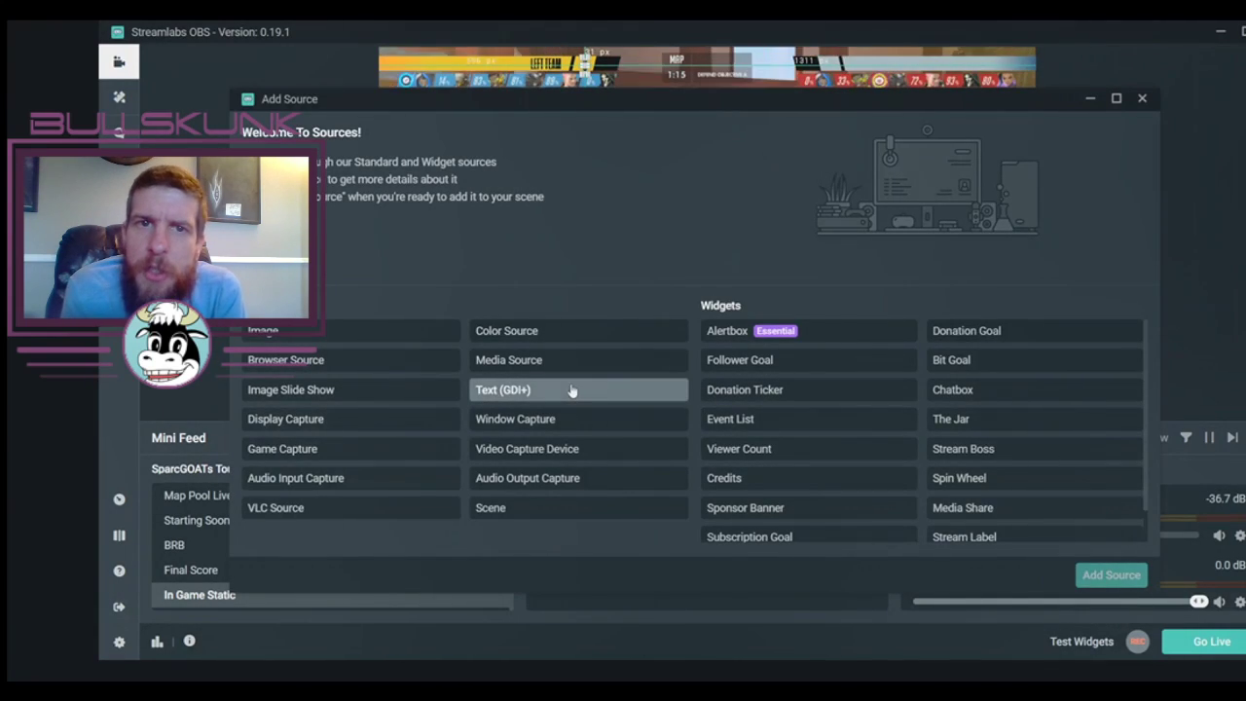
click(1142, 100)
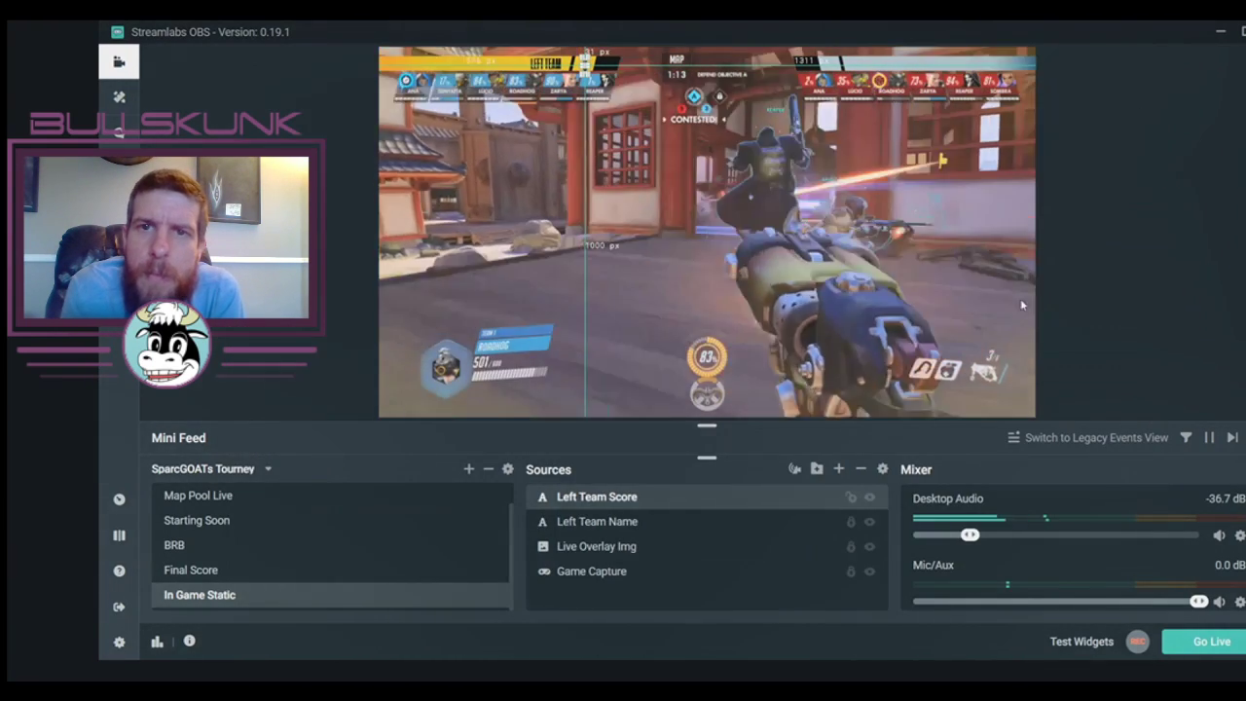
click(882, 470)
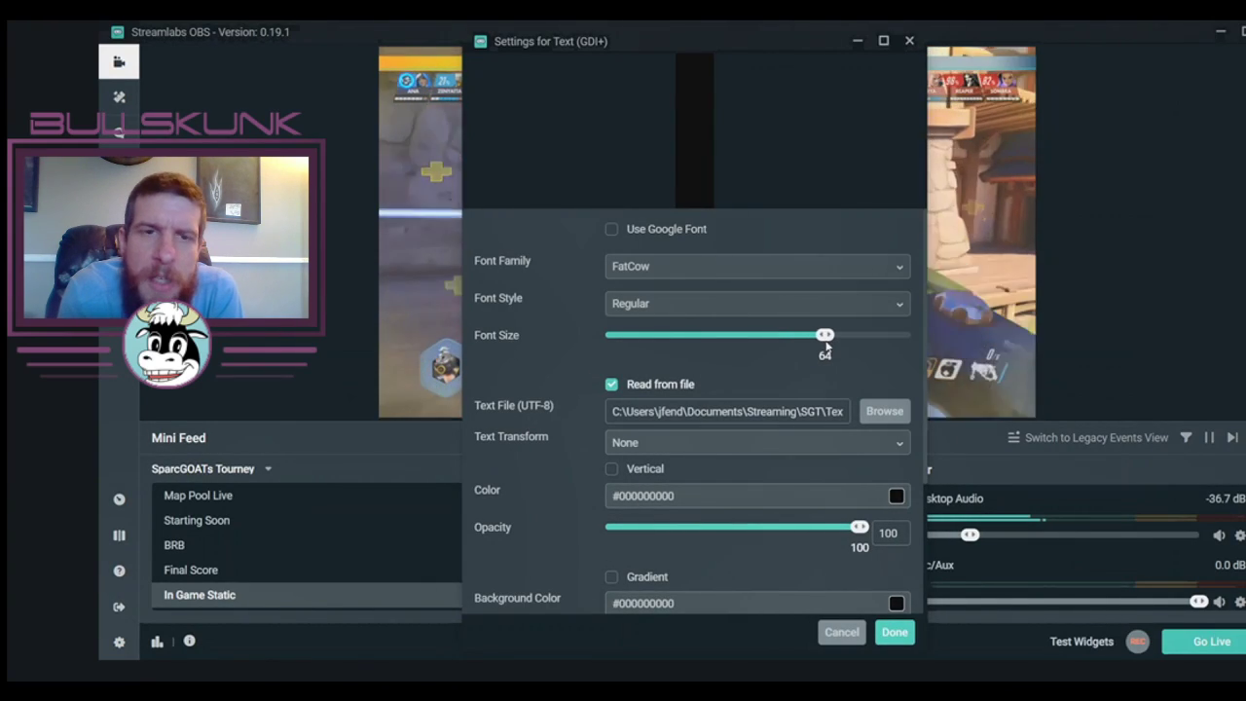
click(892, 633)
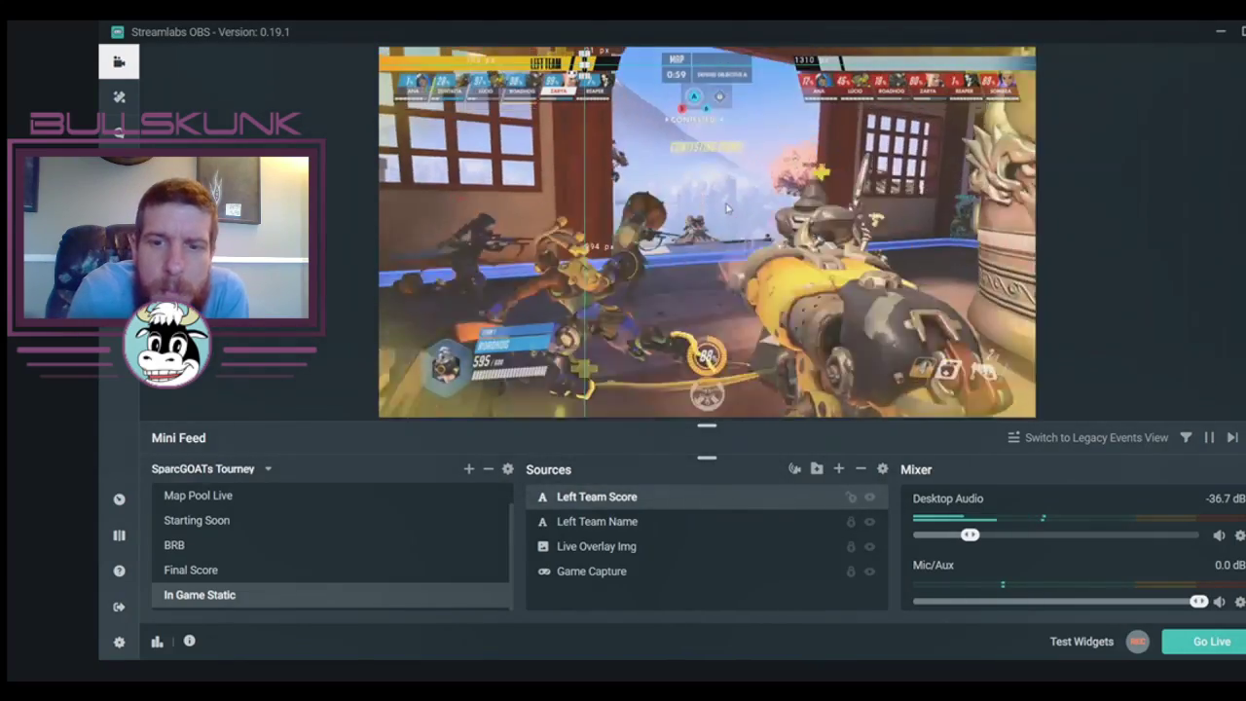
click(726, 207)
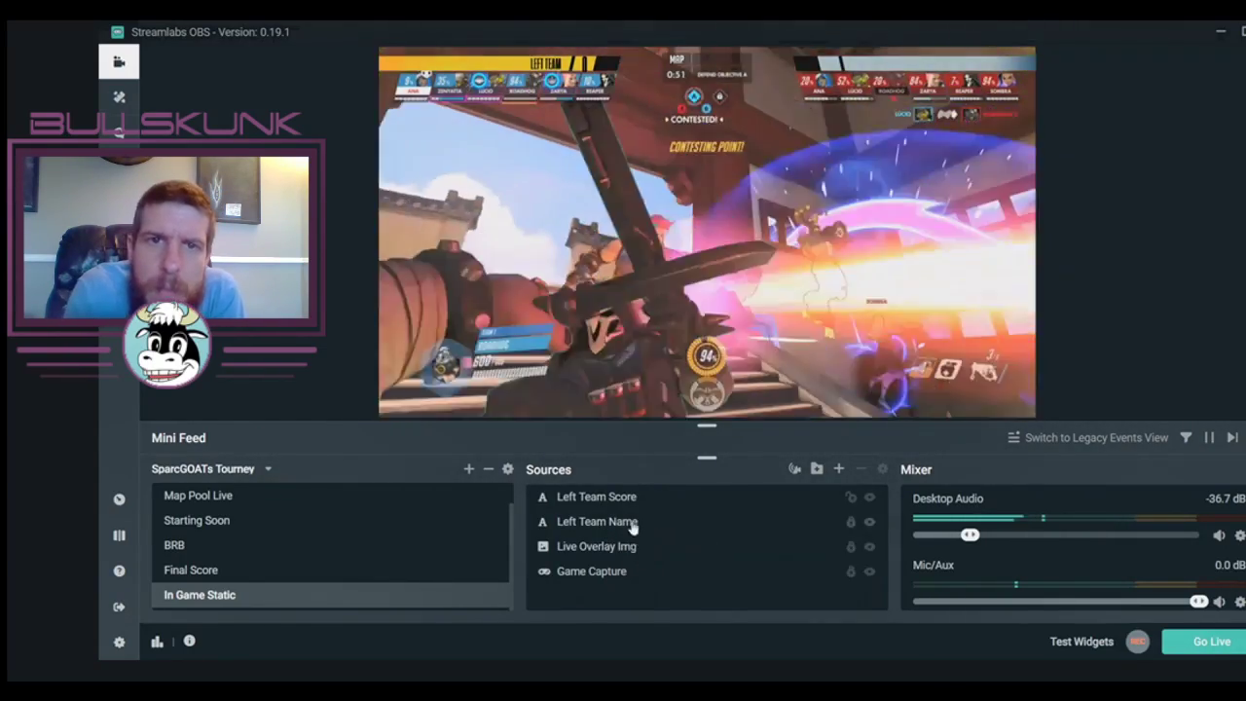
Set the Left Team Score text's font size to 48, accept the settings and reselect that source.
click(826, 504)
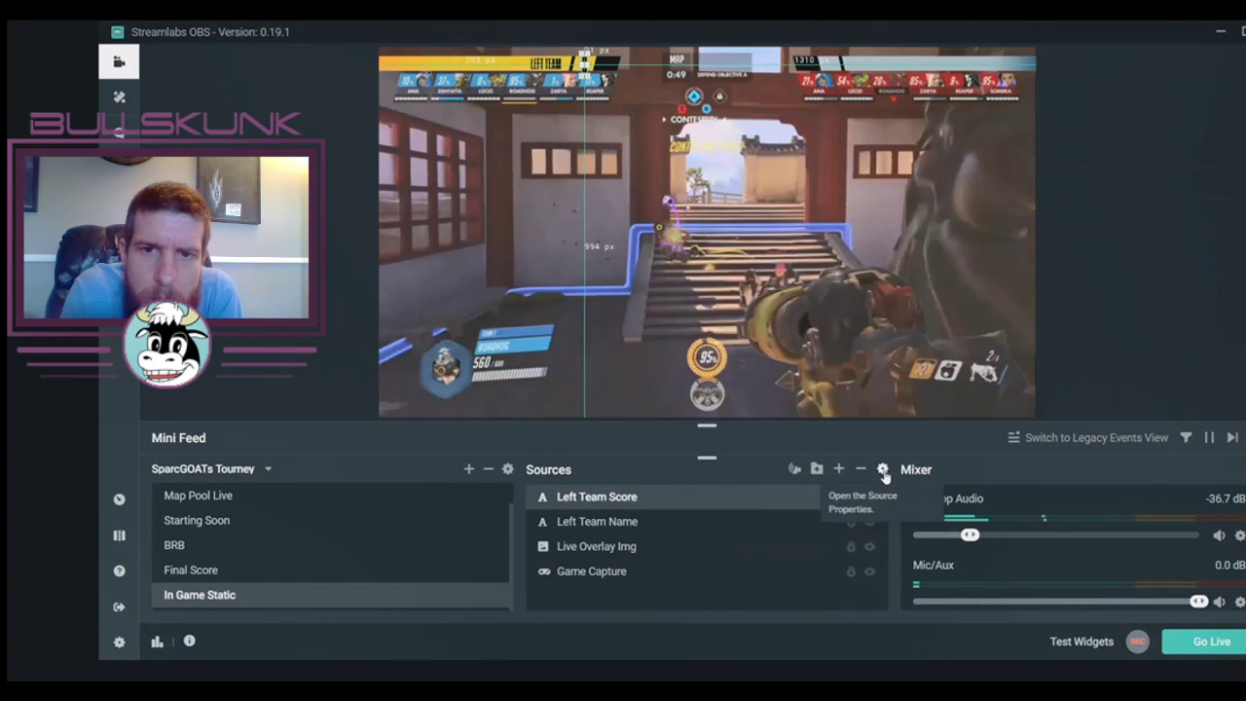
click(882, 469)
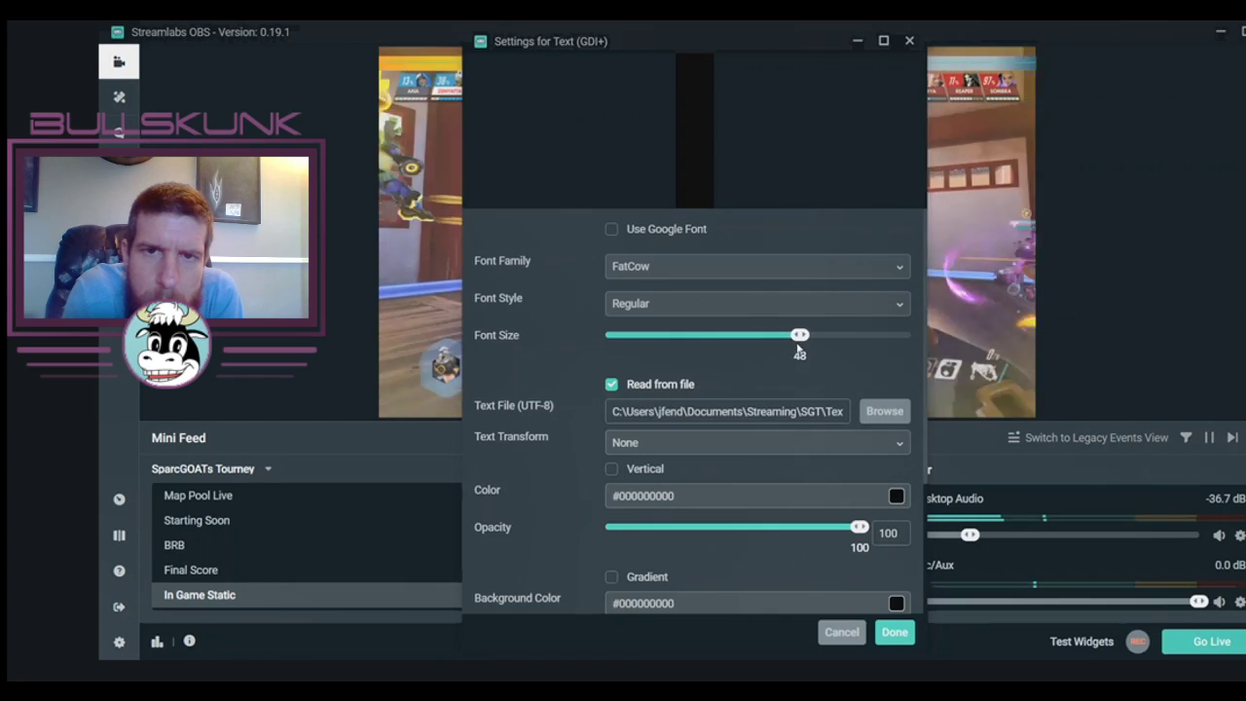
click(893, 632)
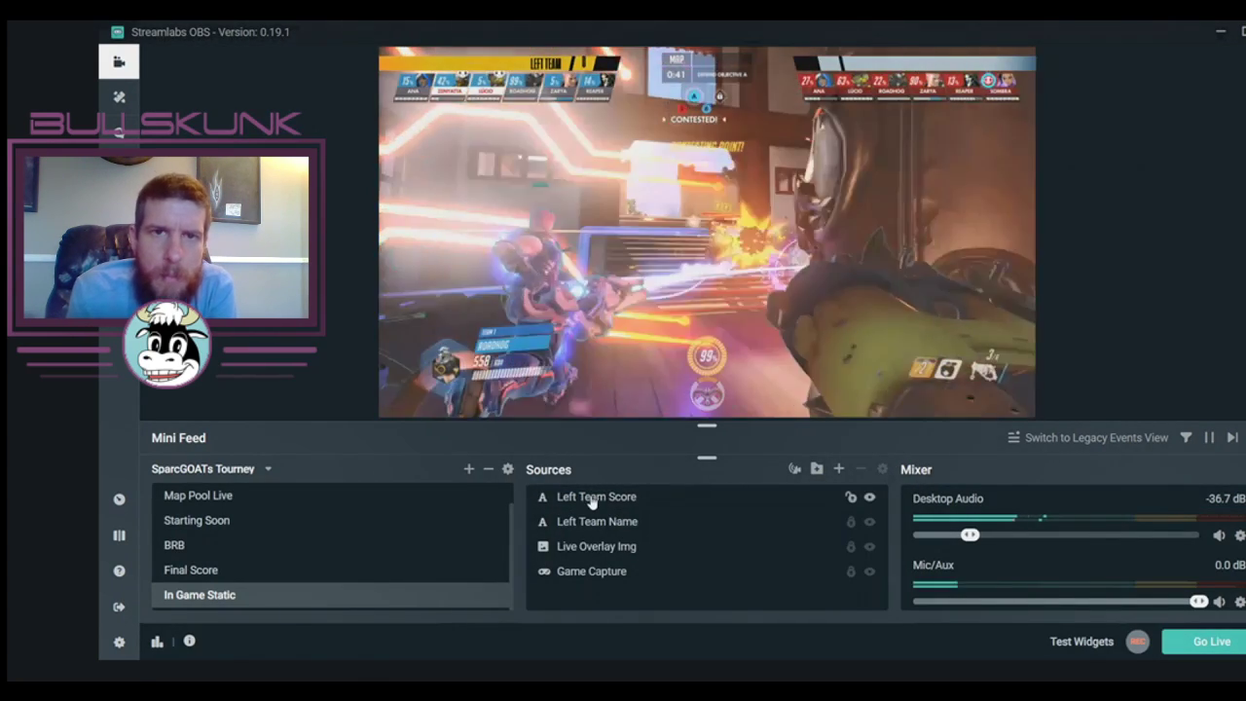
click(591, 500)
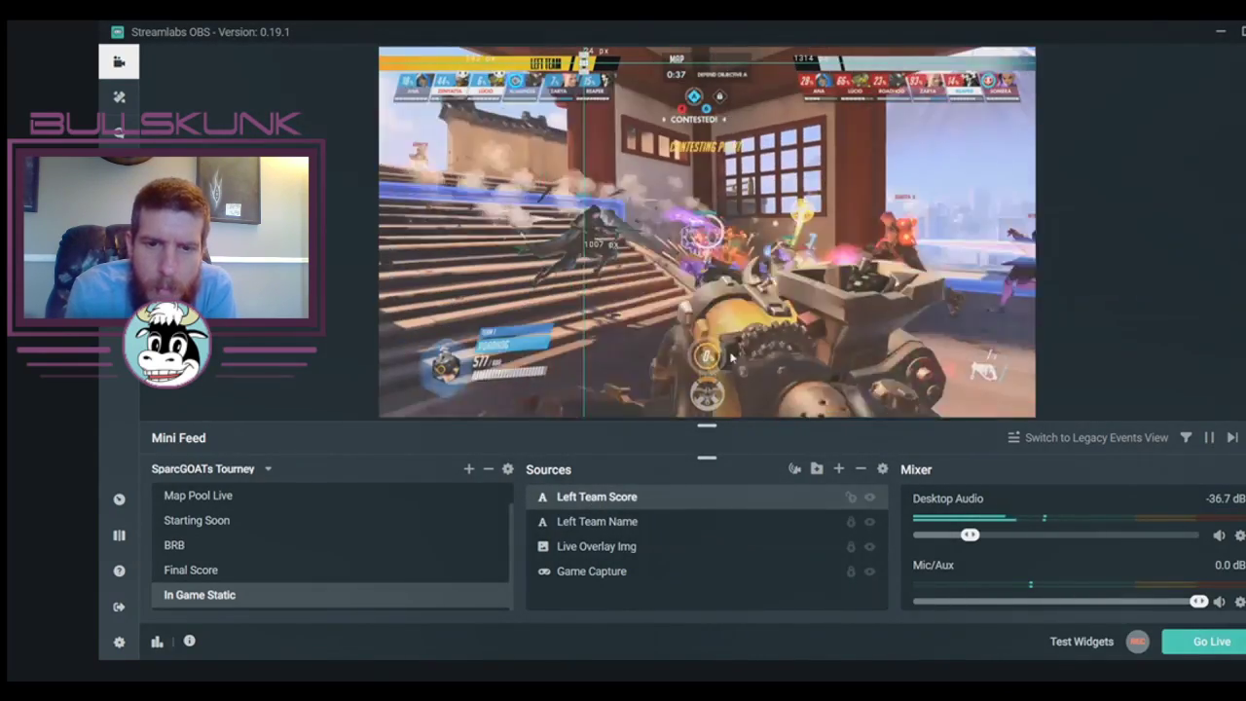
click(731, 358)
click(619, 499)
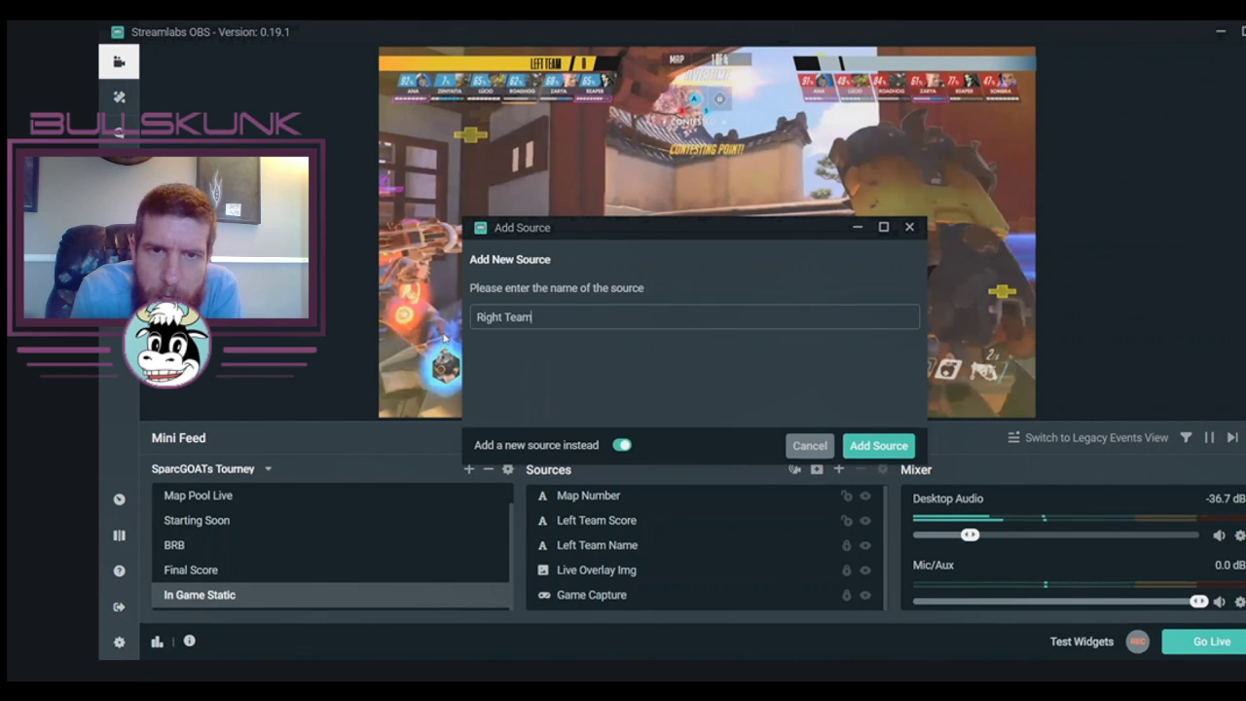
Name the new text source "Right Team Name" and add it to the In Game Static scene.
key(Return)
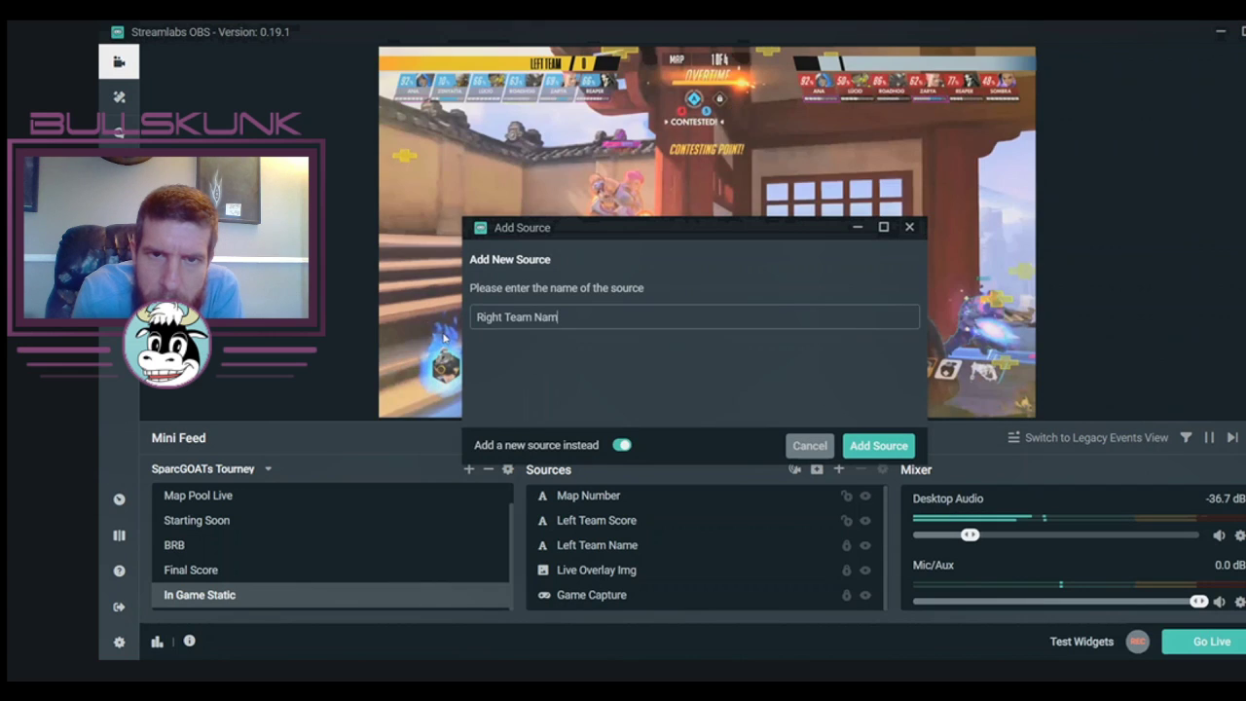
text(e)
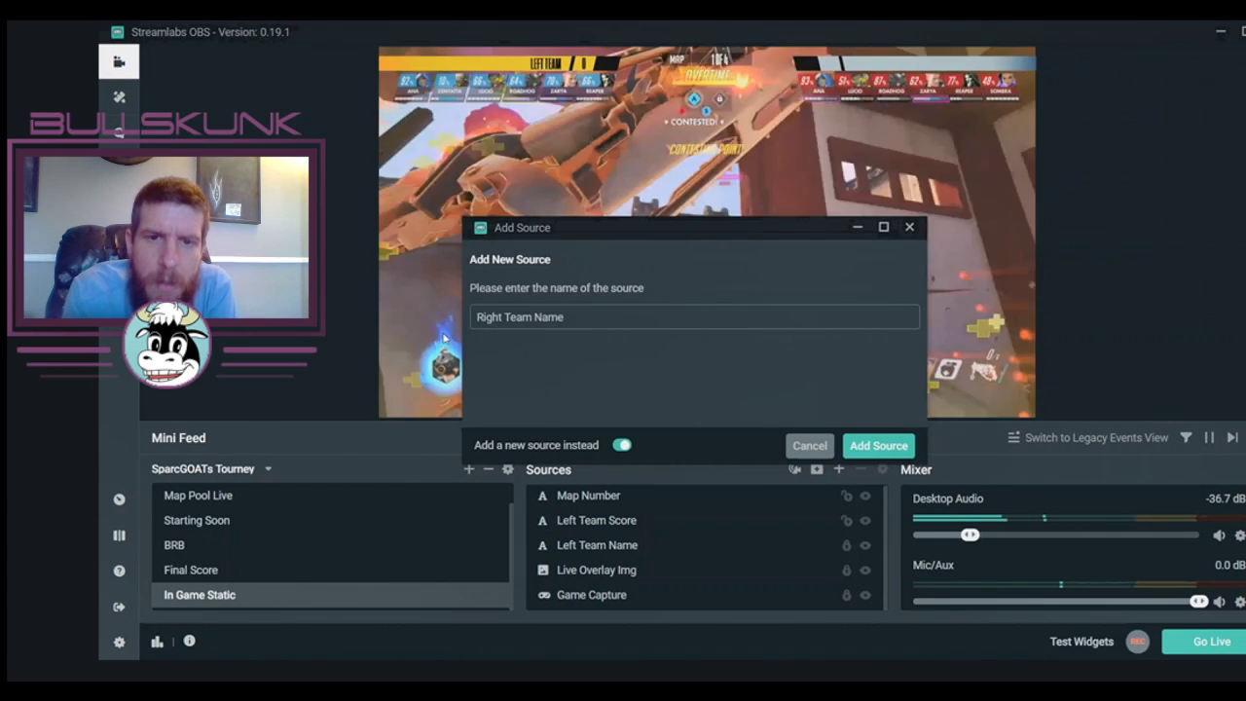
click(877, 444)
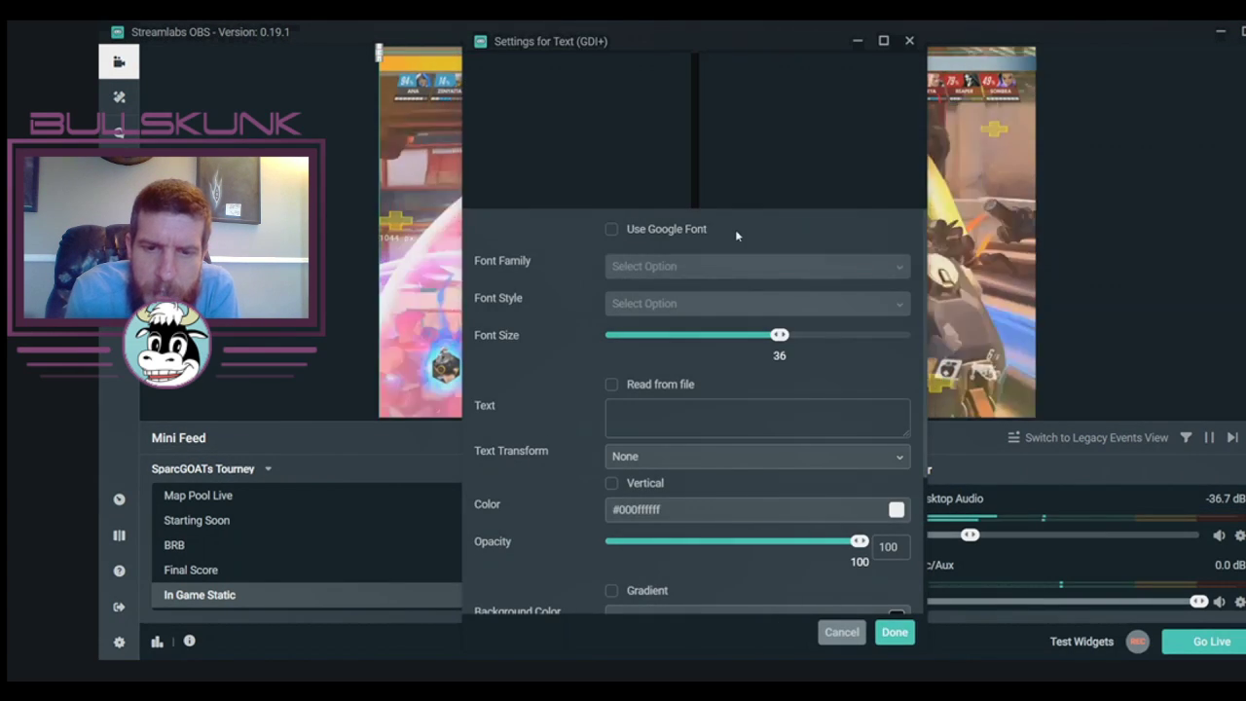
Set Right Team Name to the FatCow font at size 48 and have it read from the right team's name text file.
click(675, 264)
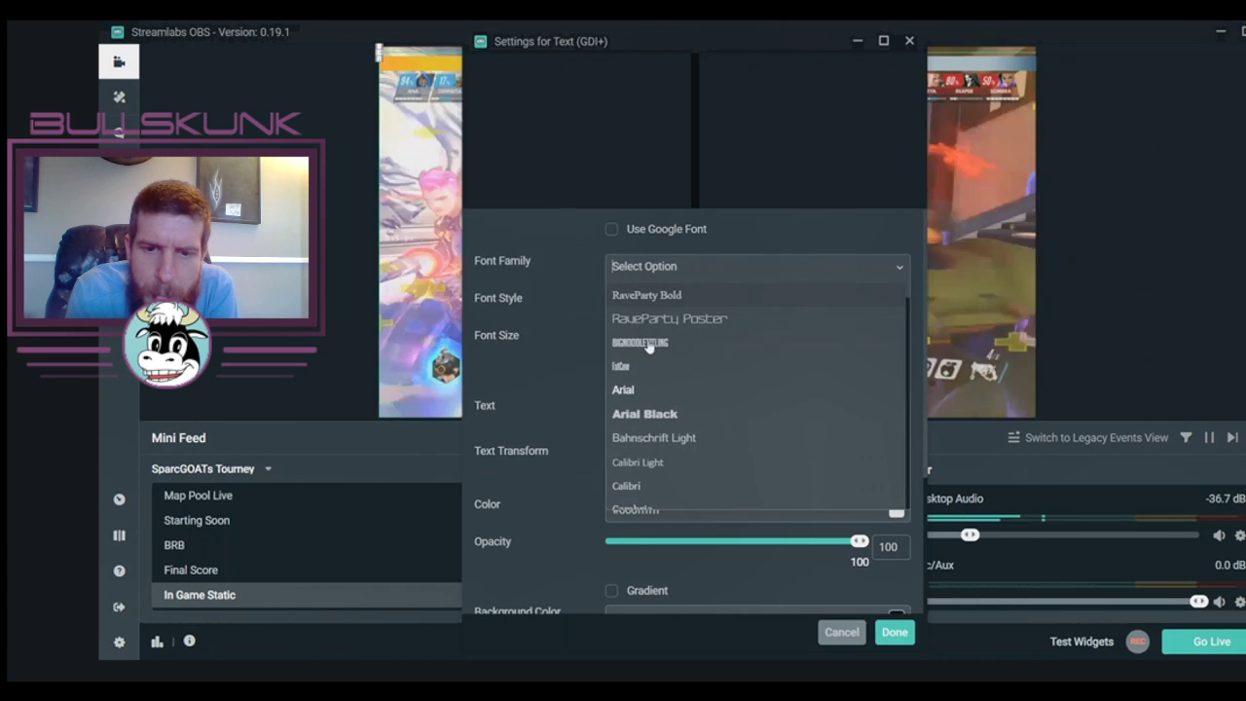
click(642, 365)
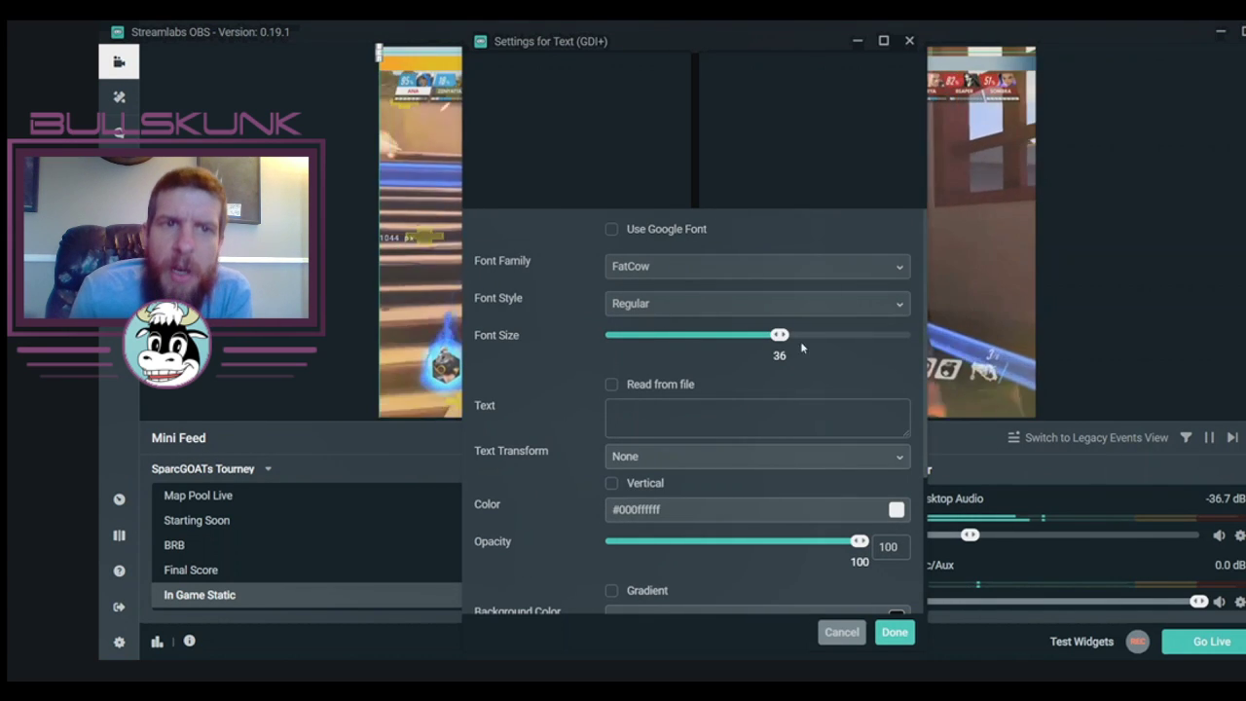
click(649, 390)
click(862, 411)
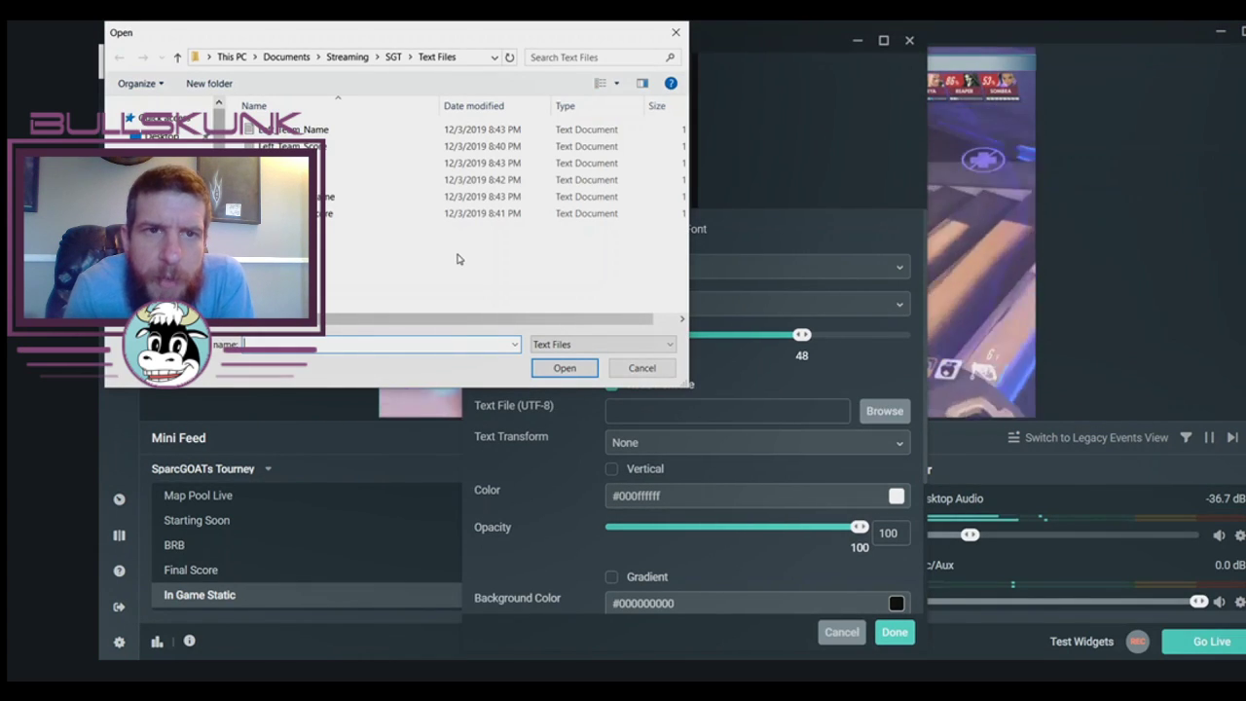
click(553, 373)
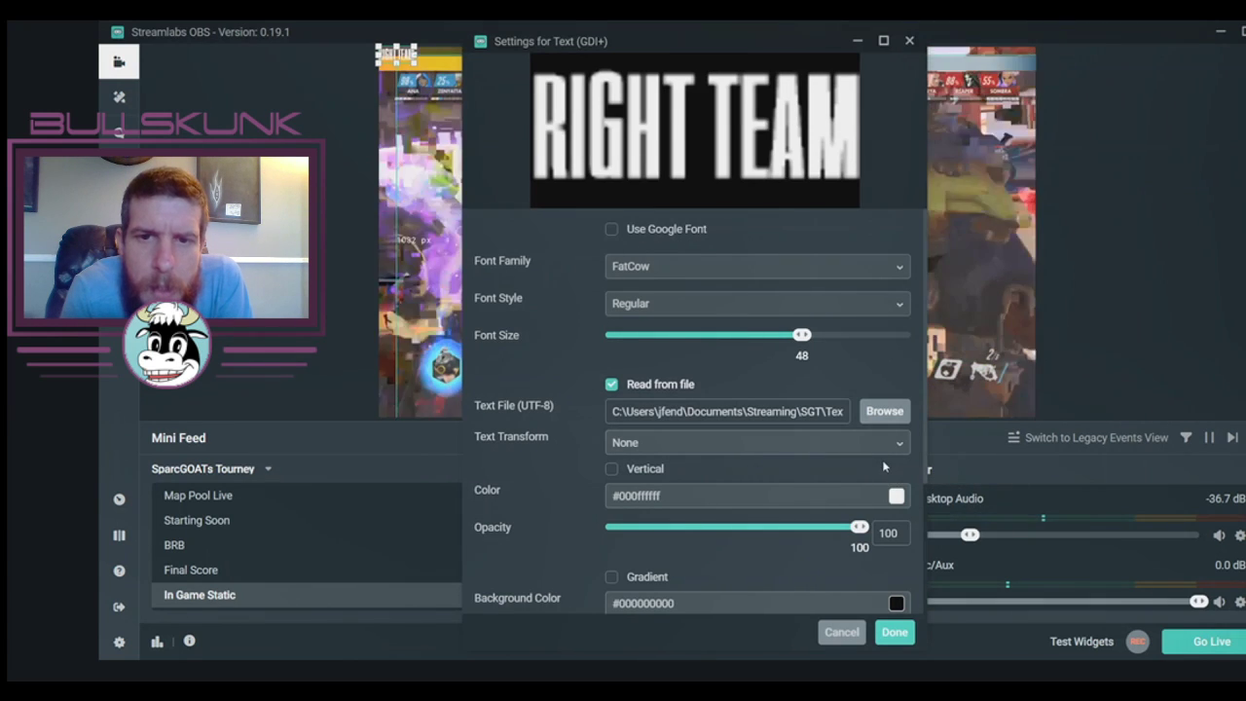
Change the Right Team Name text colour to black (#000000000), accept the settings and move the text onto the right team's overlay bar.
click(896, 498)
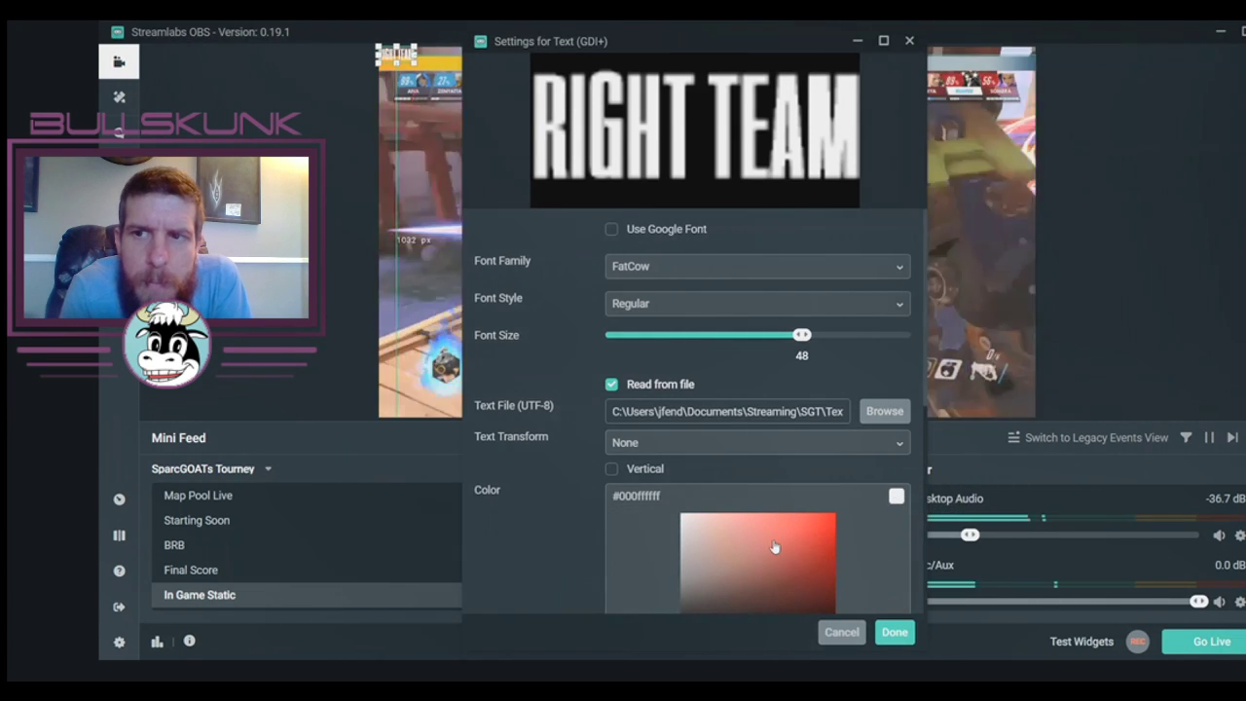
scroll(773, 546, down, 3)
click(746, 588)
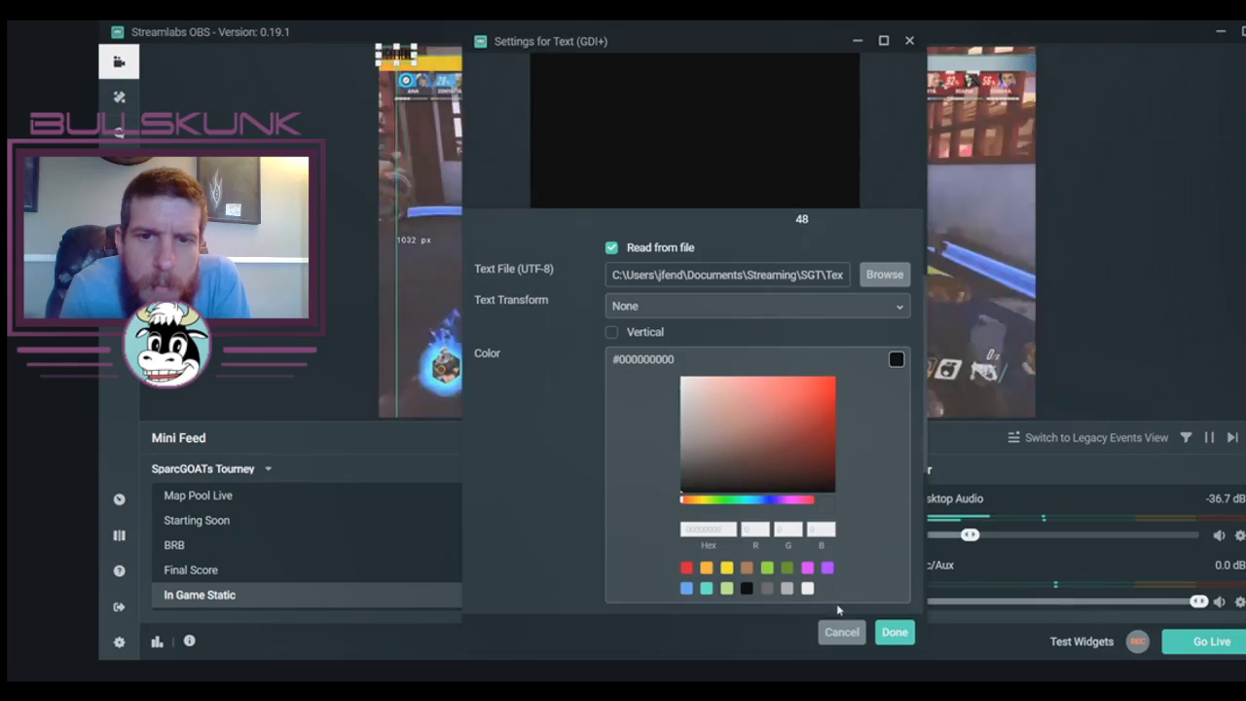
click(891, 632)
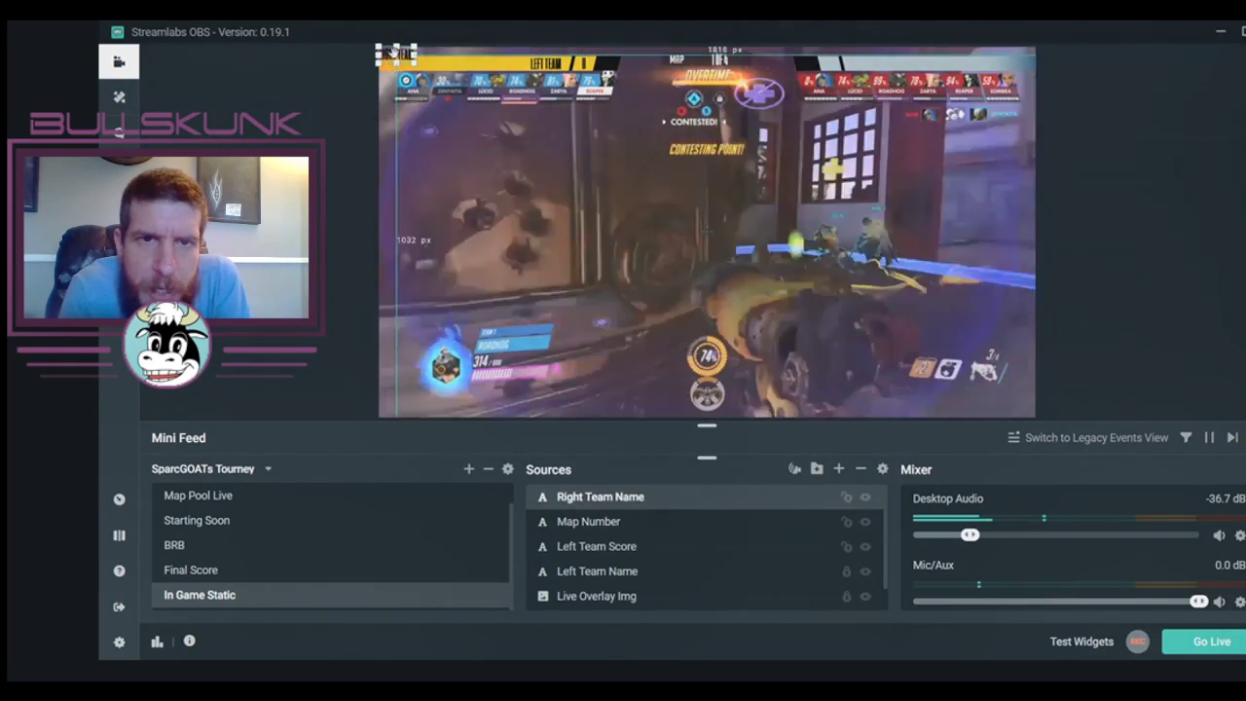
drag(394, 51, 864, 51)
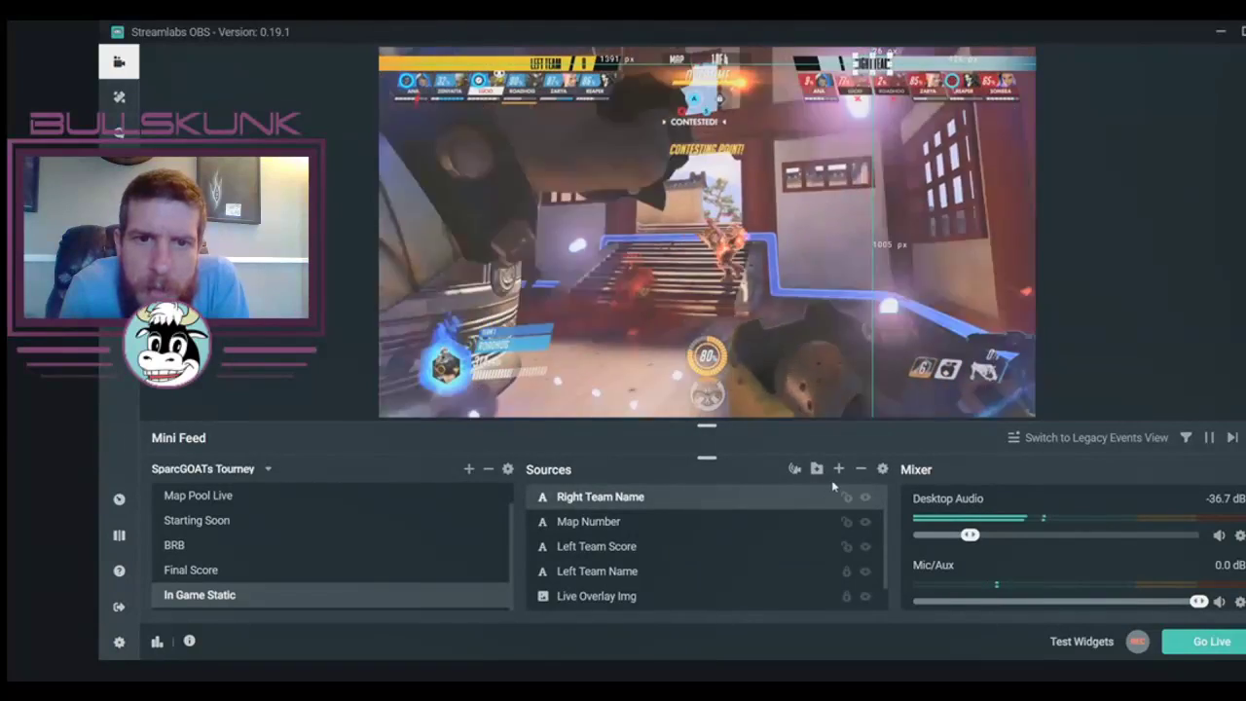
click(838, 468)
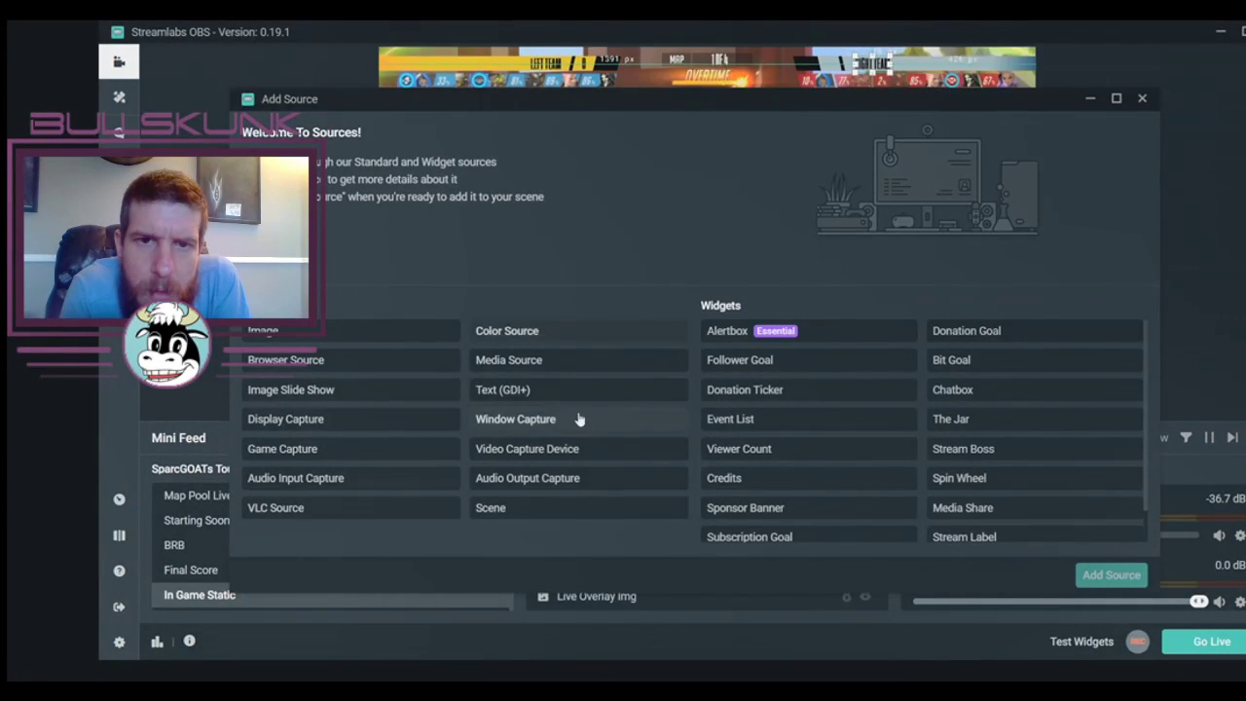
click(584, 390)
click(1110, 574)
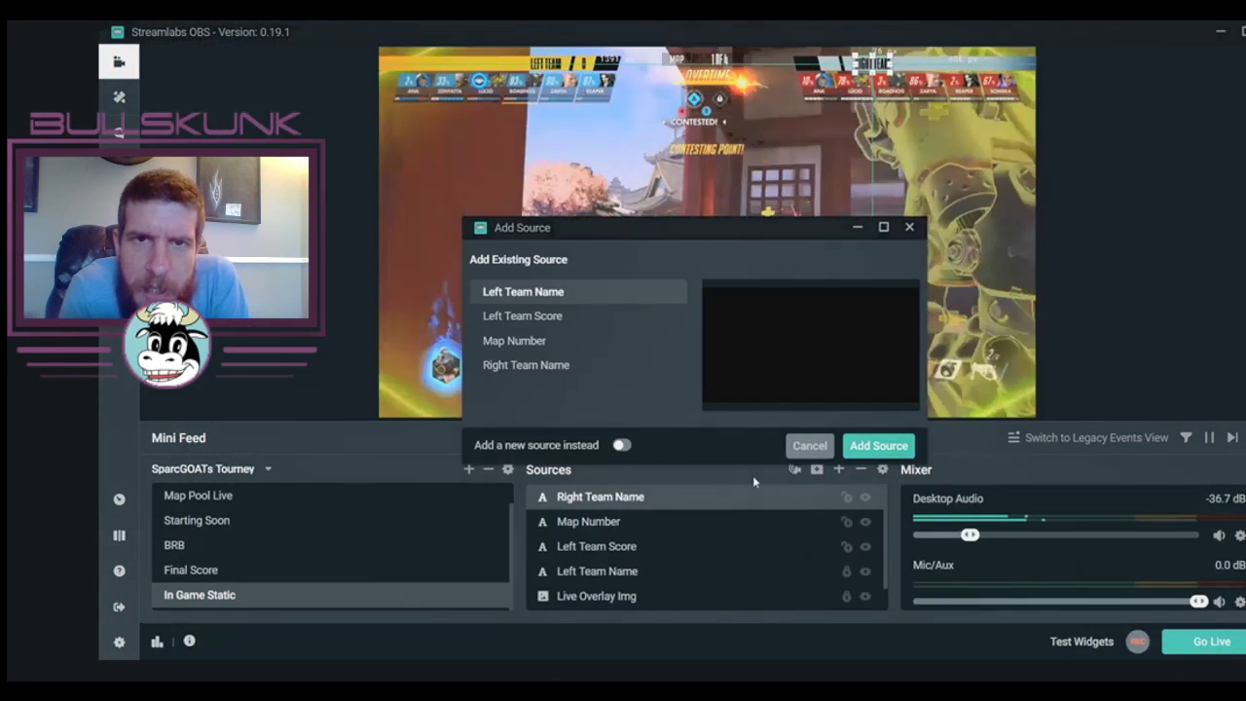
click(879, 445)
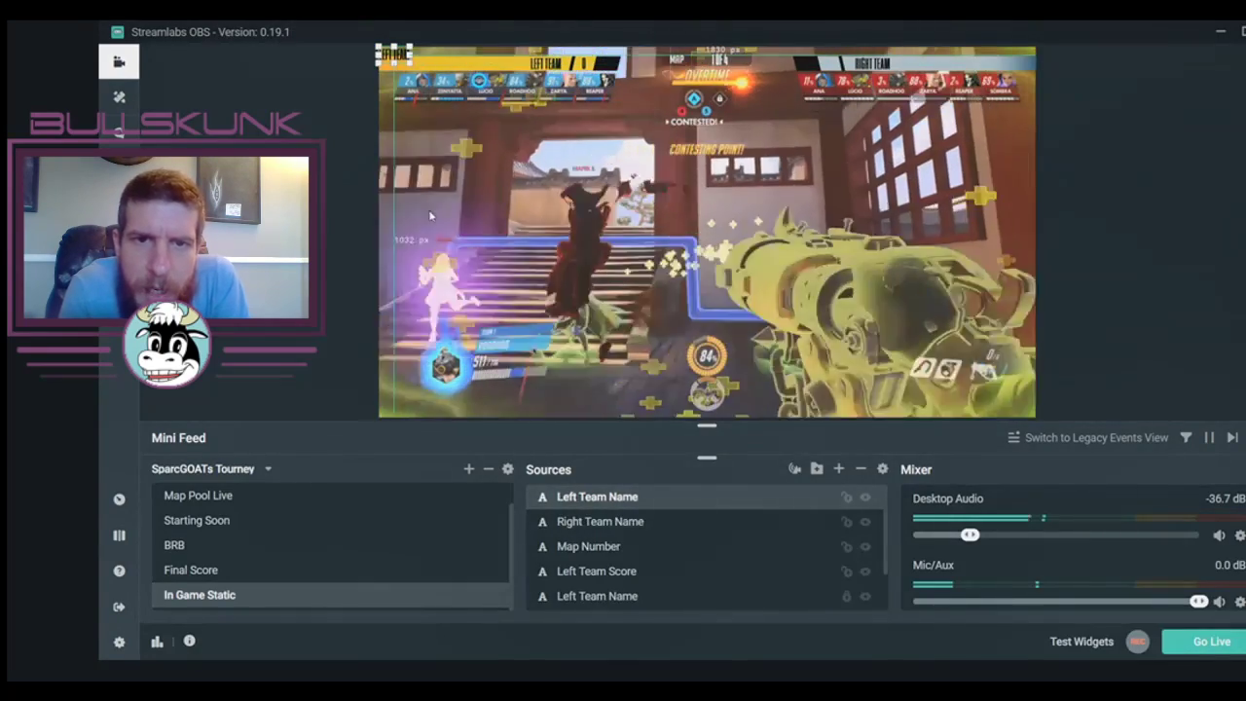
key(Delete)
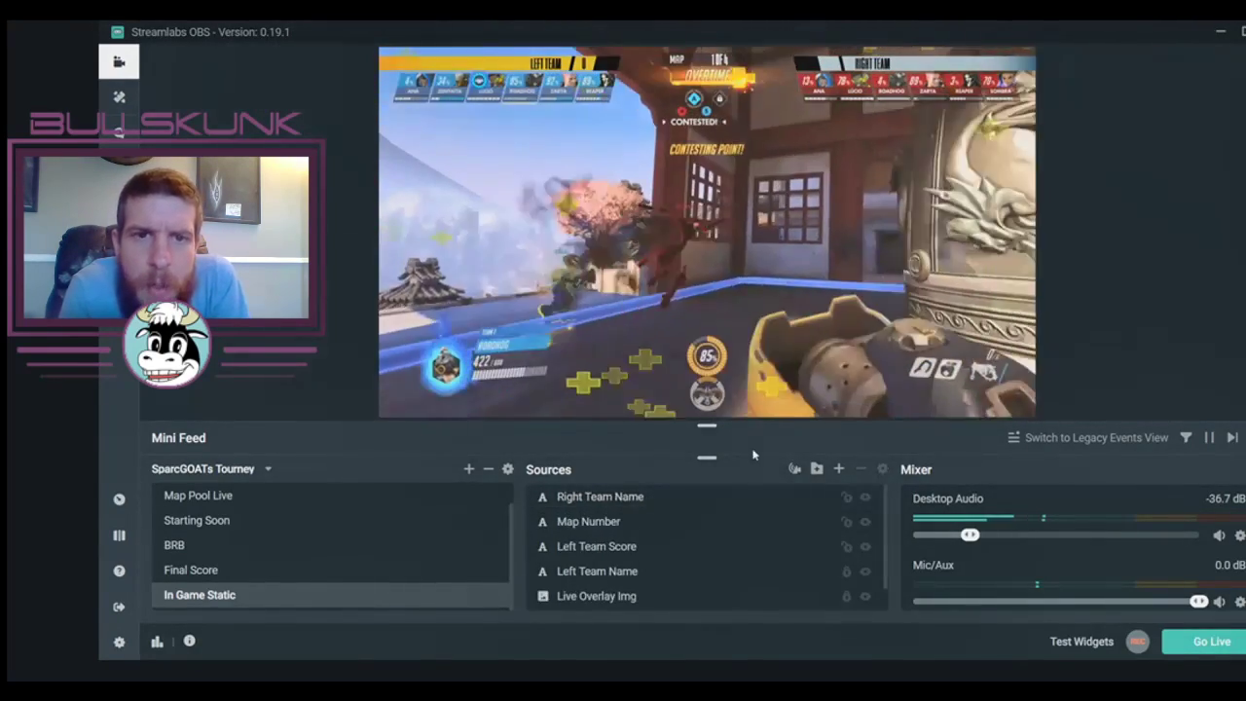
Add a new Text (GDI+) source named "Right Team Score" to the In Game Static scene.
click(838, 468)
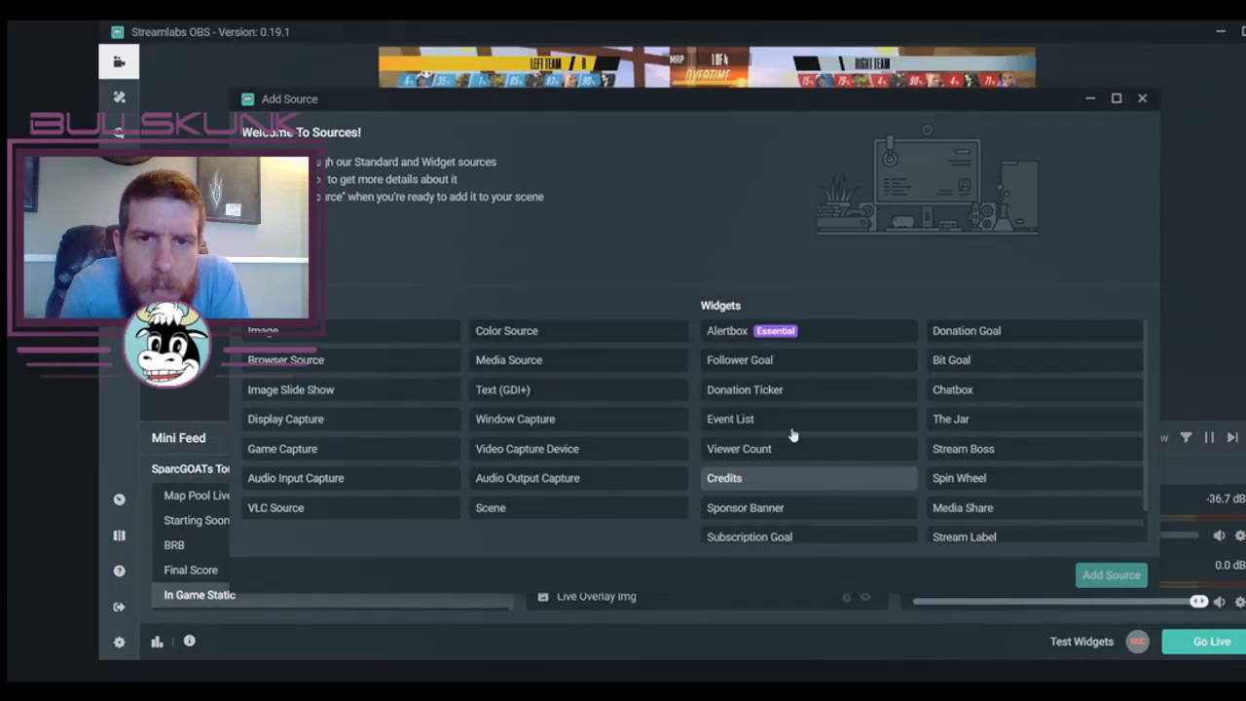
click(631, 399)
click(1088, 580)
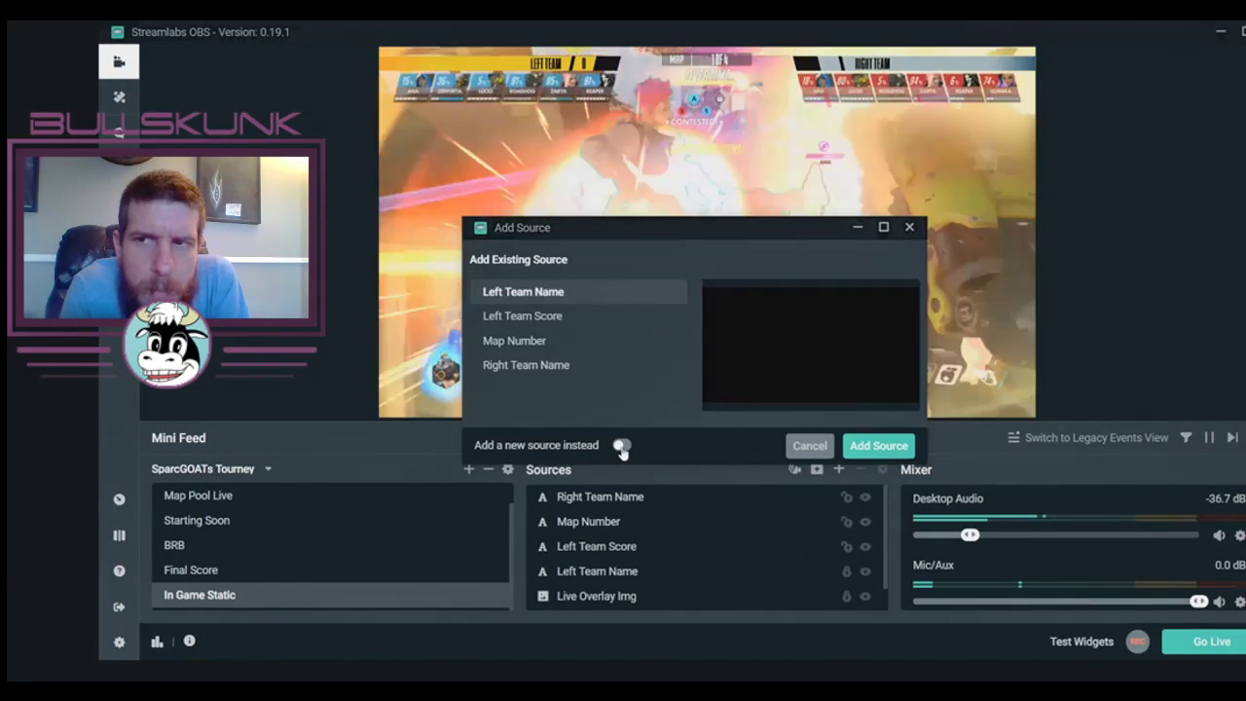
click(621, 446)
drag(539, 319, 448, 314)
text(Right Team Sc)
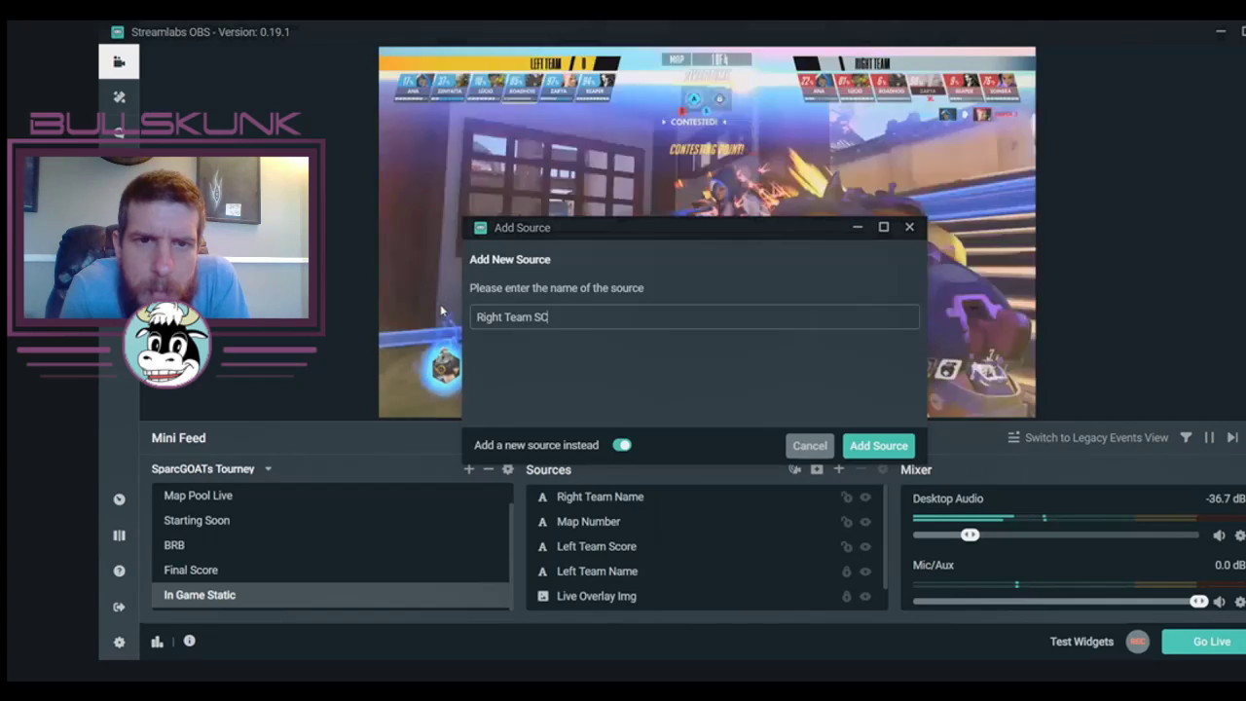
text(ore)
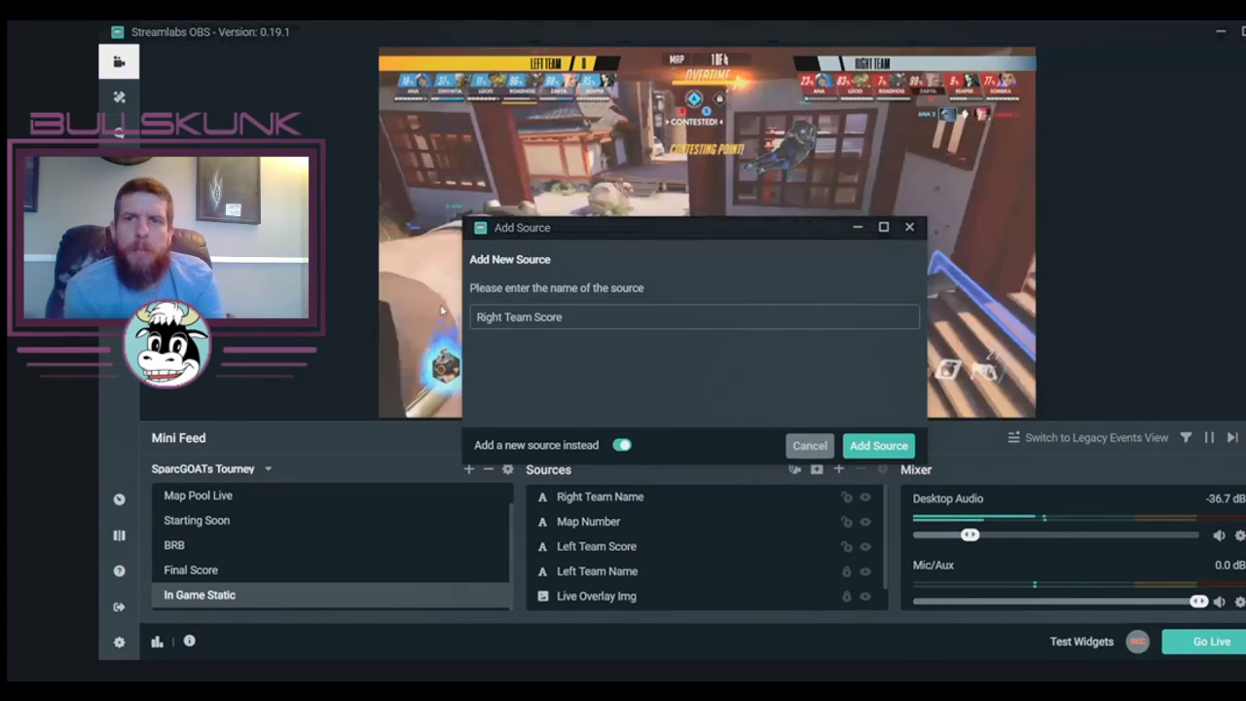
click(876, 445)
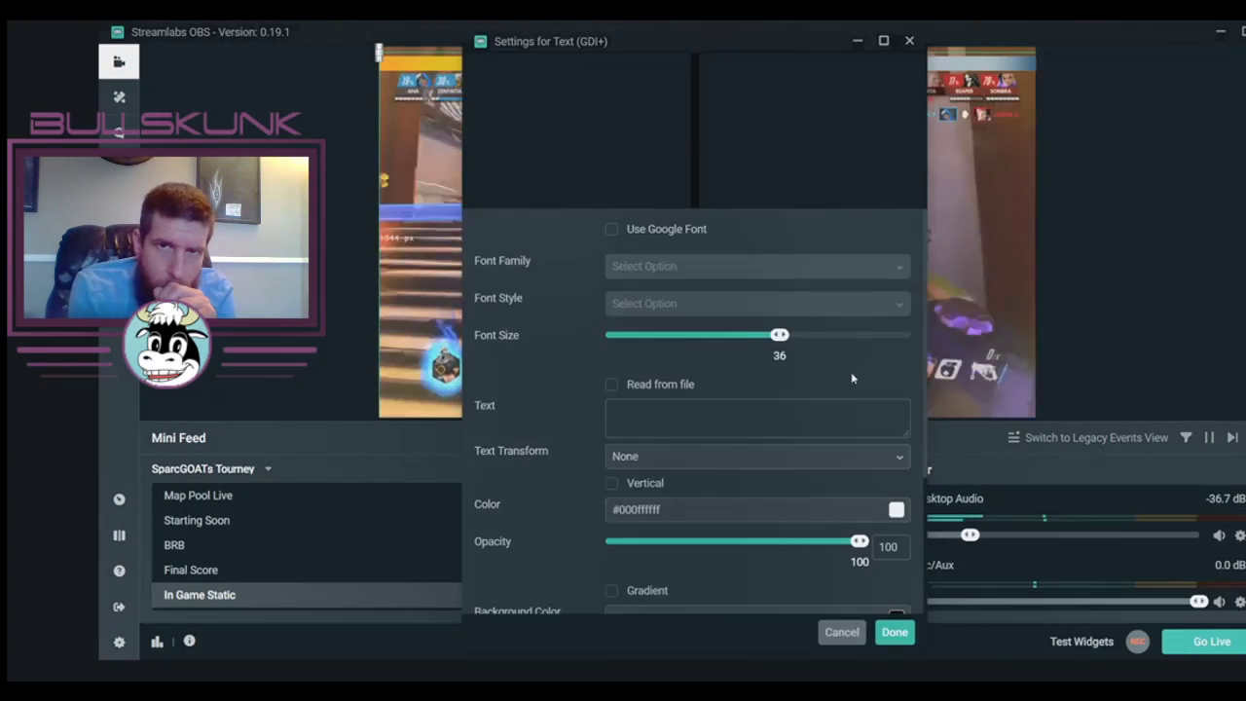
Set Right Team Score to the FatCow font at size 48 and have it read from the Right_Team_Score text file.
click(754, 270)
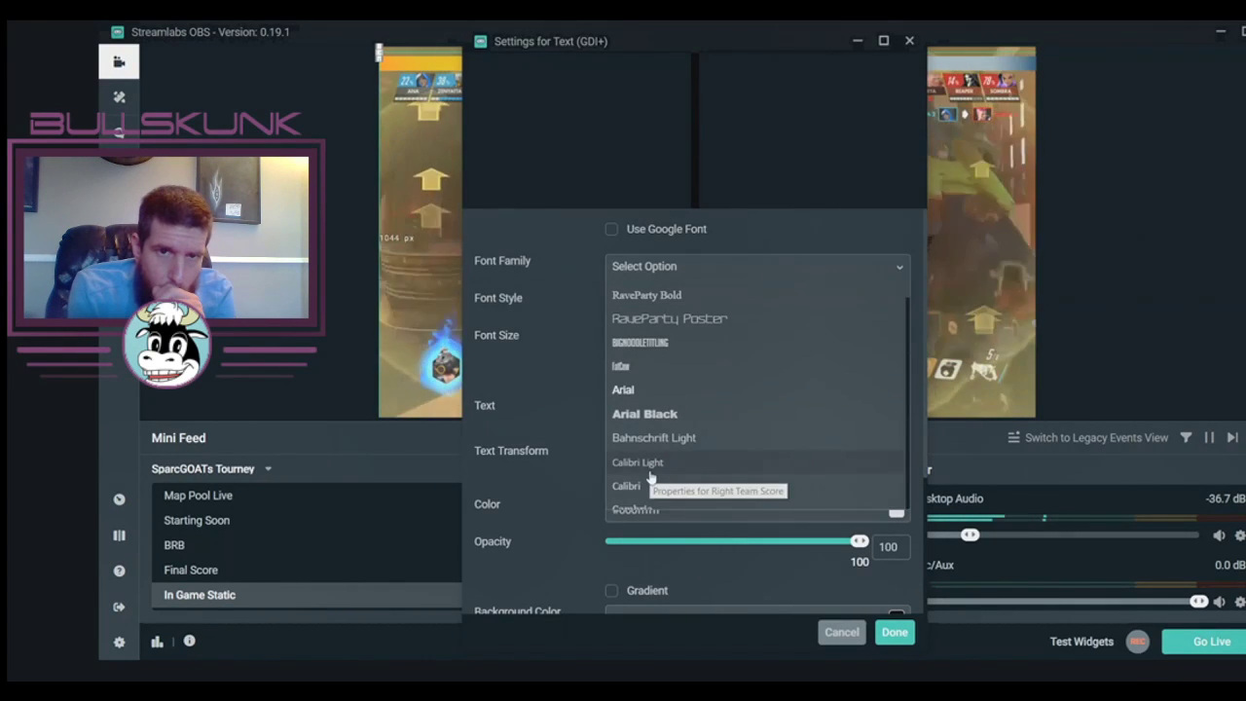
click(639, 370)
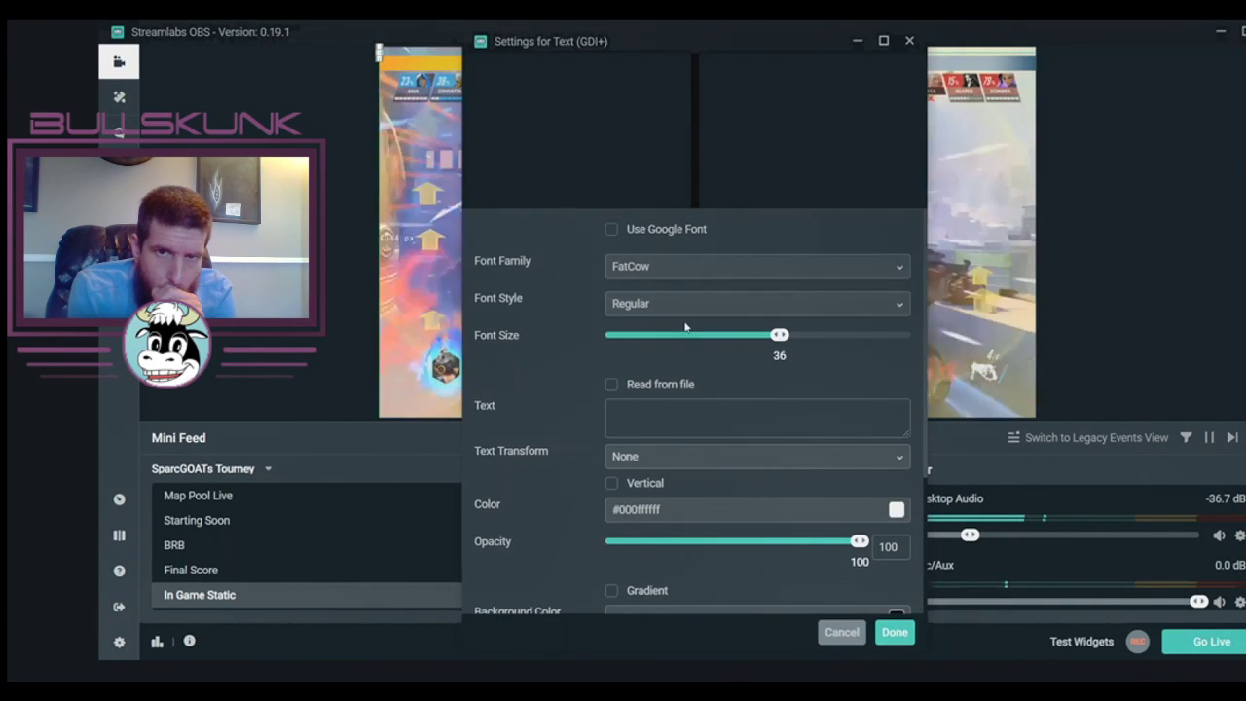
drag(780, 335, 802, 336)
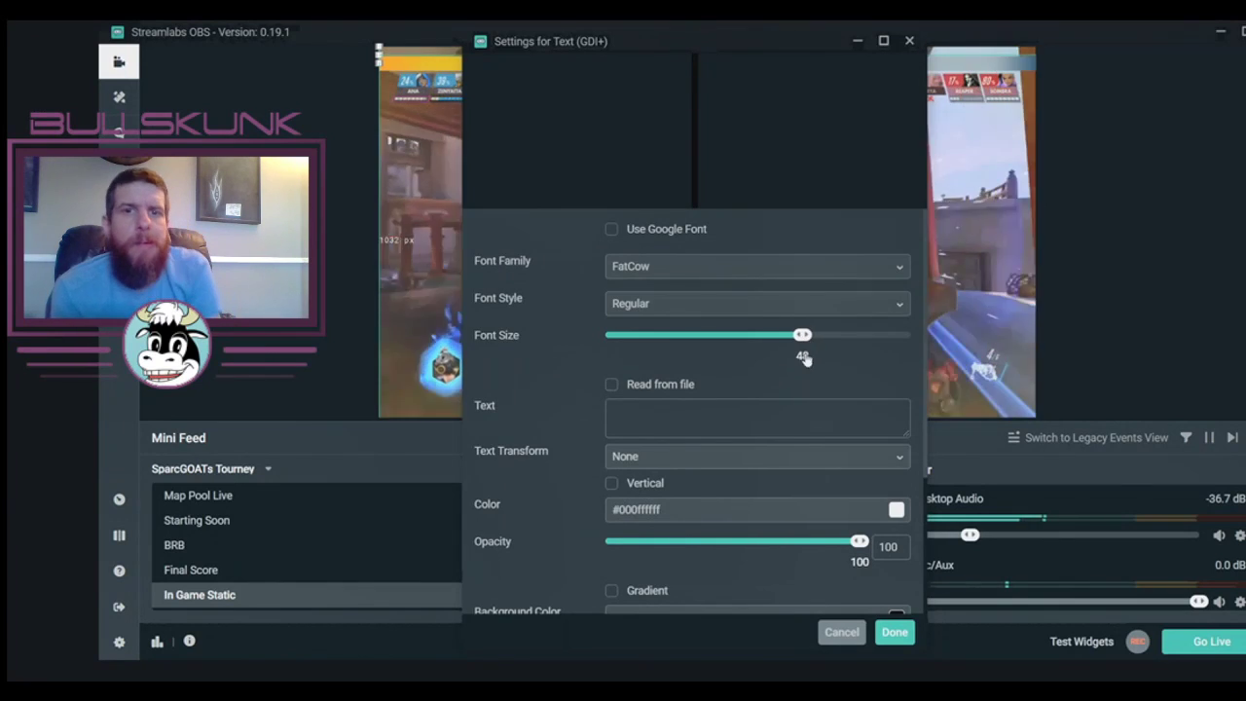
click(612, 384)
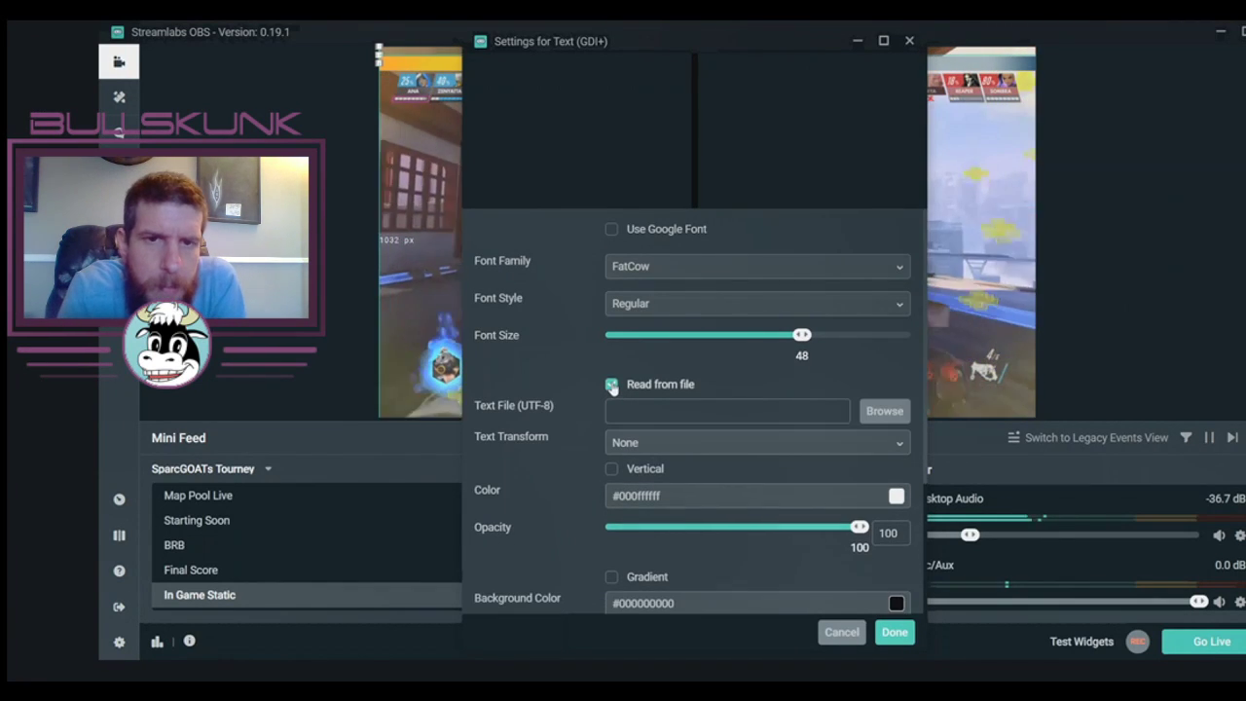
click(867, 411)
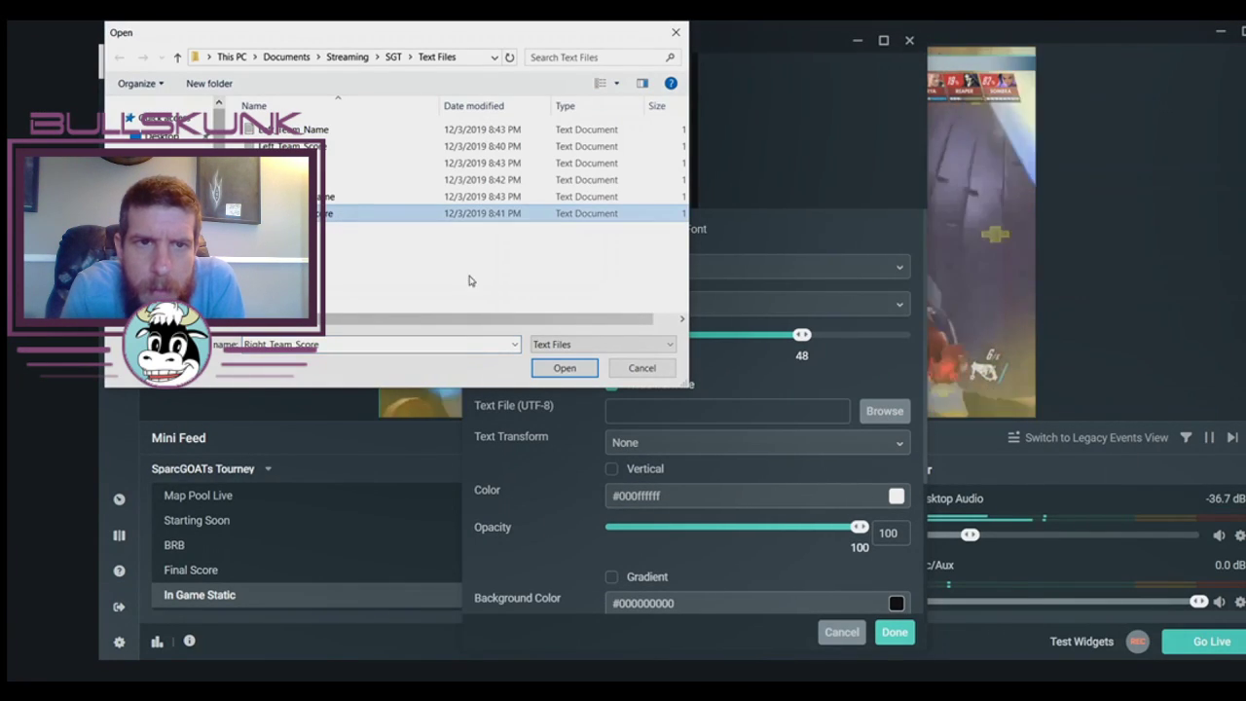
click(572, 374)
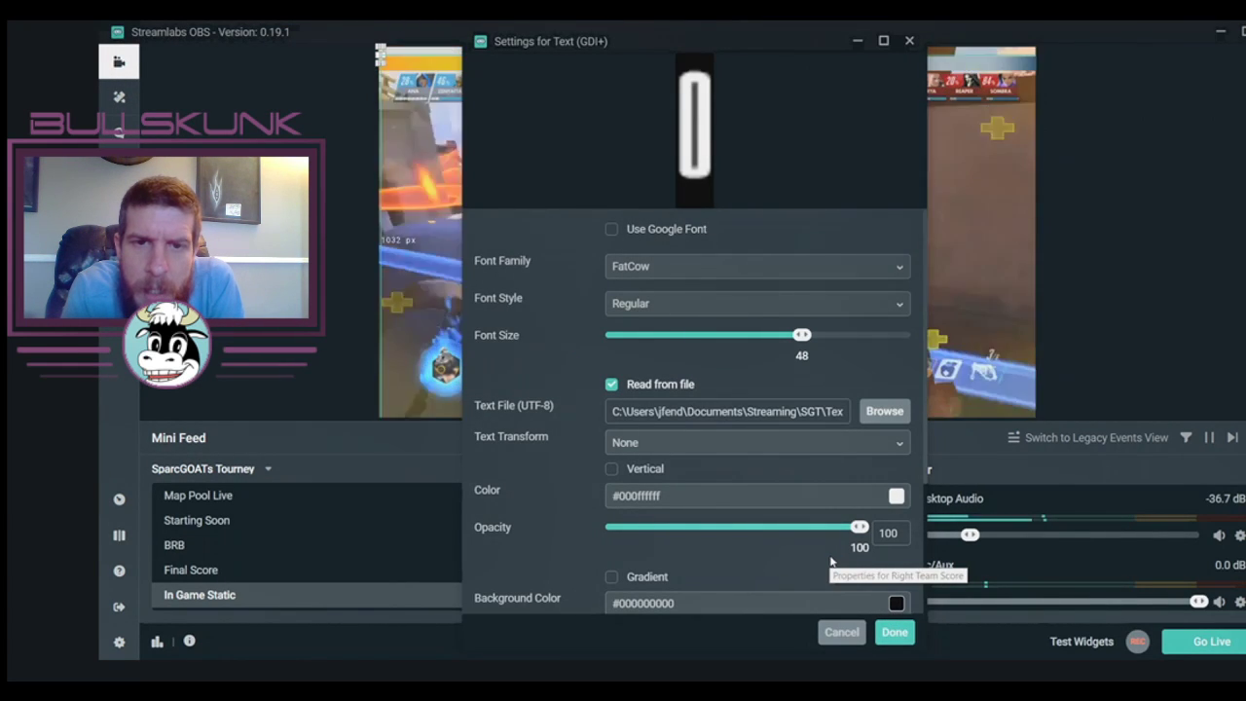
Change the Right Team Score text colour to black (#000000000) and accept the settings.
scroll(831, 562, down, 2)
scroll(831, 562, down, 1)
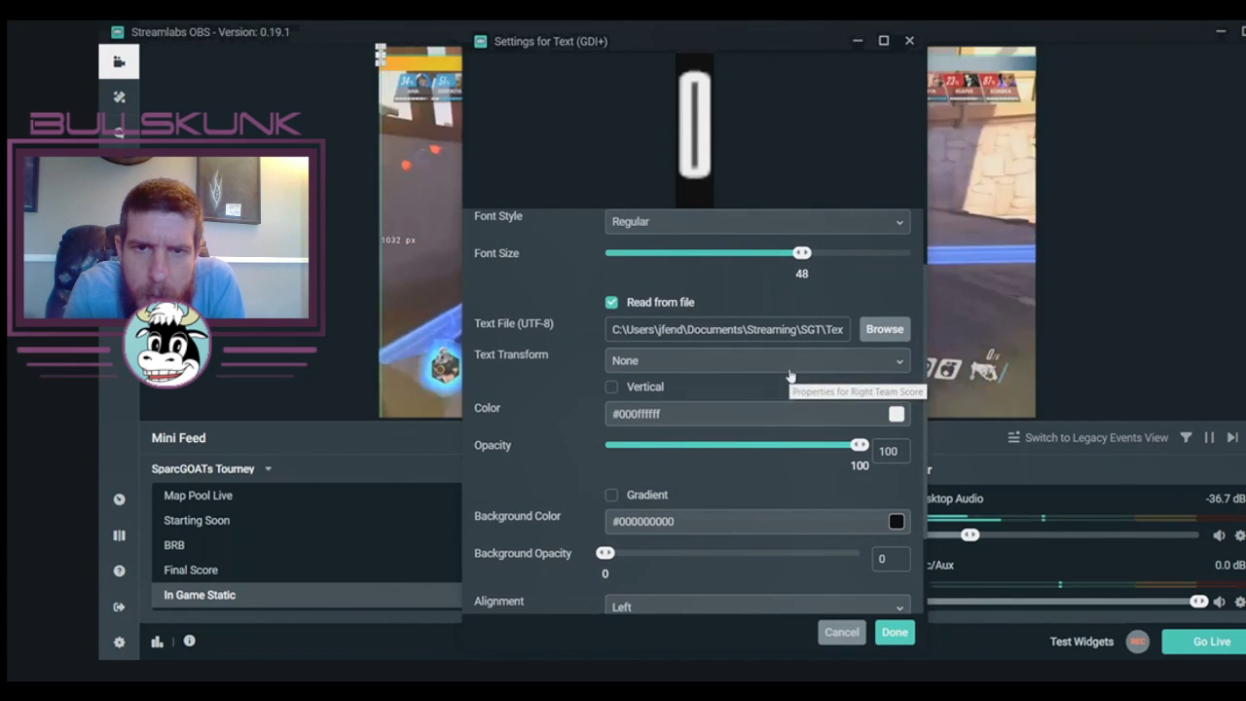
click(896, 416)
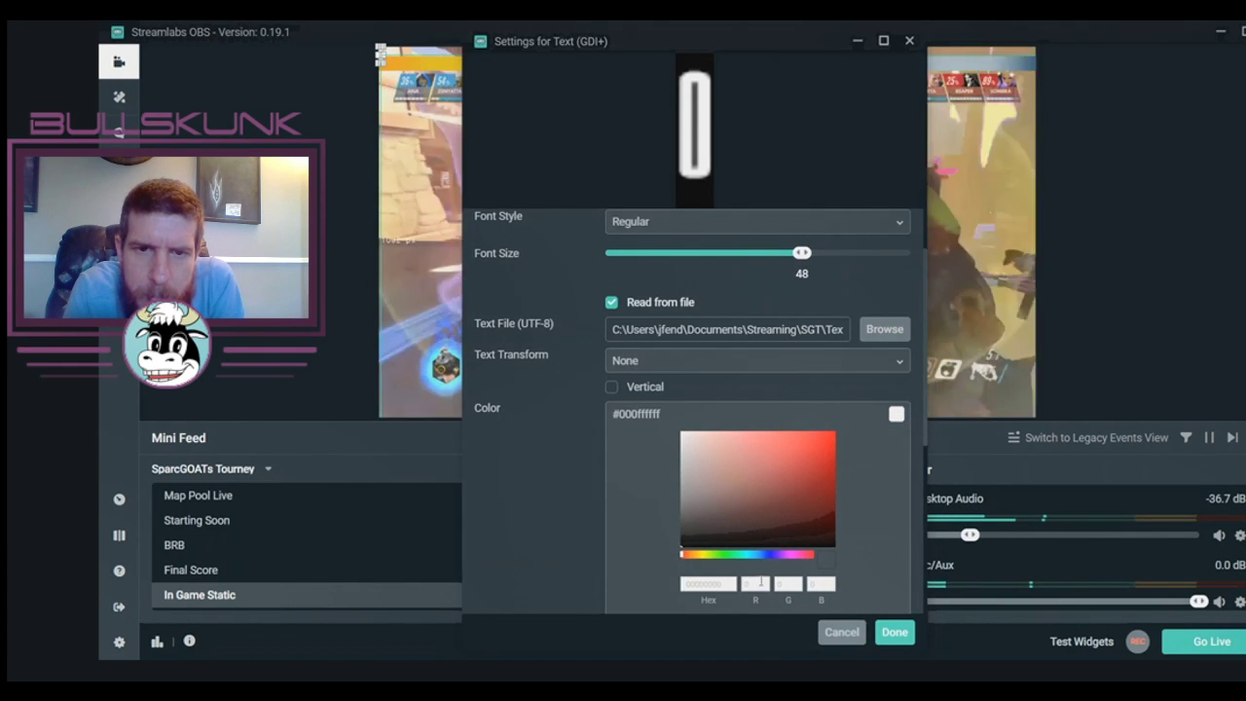
click(886, 633)
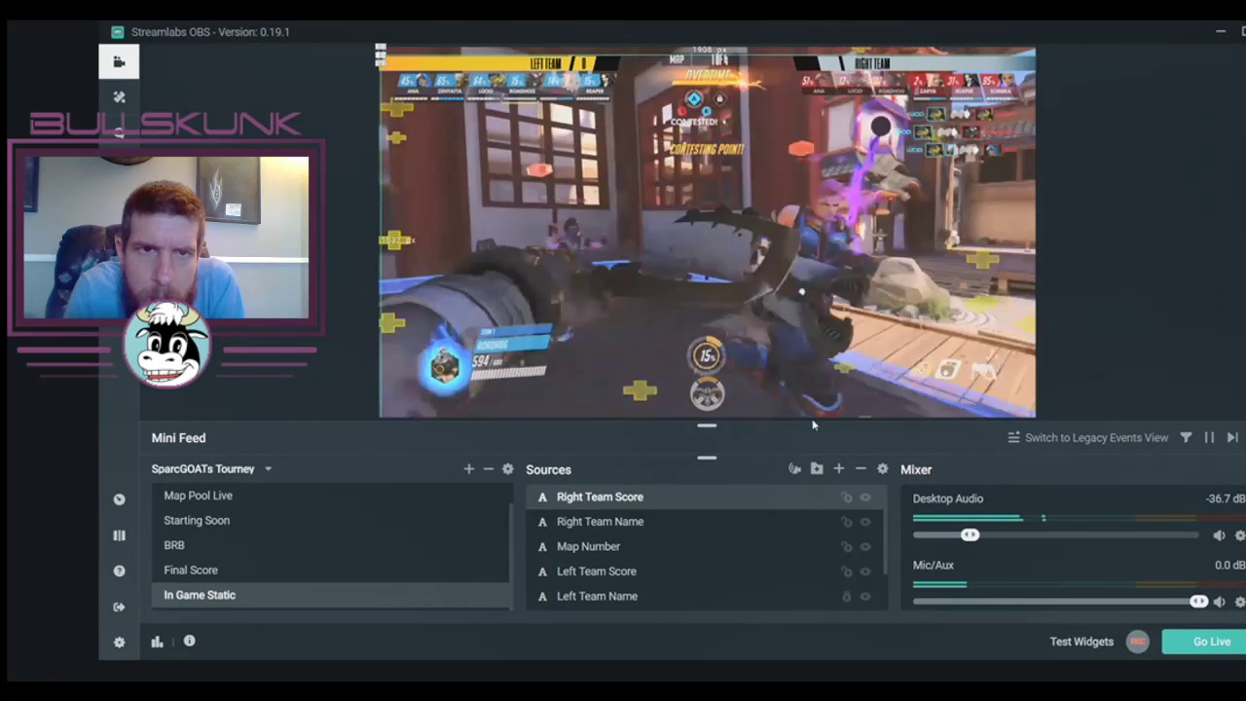
Review the text settings of the Right Team Score source and close them.
click(883, 468)
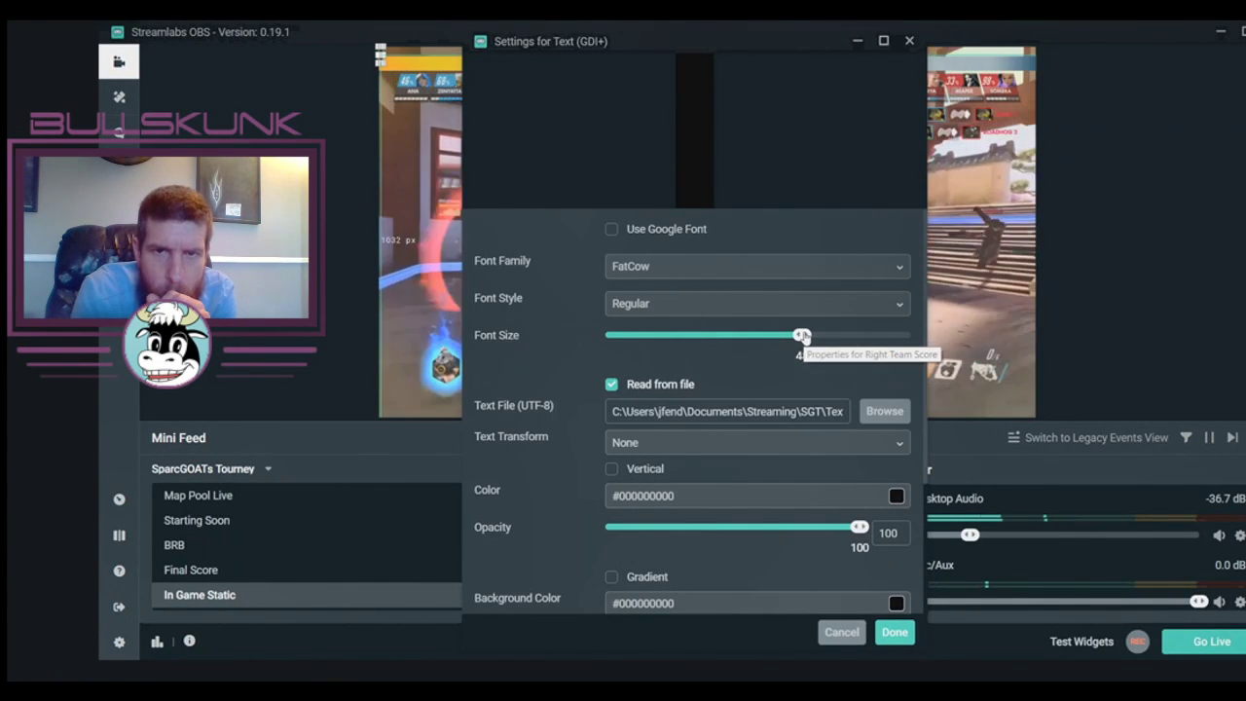
click(909, 41)
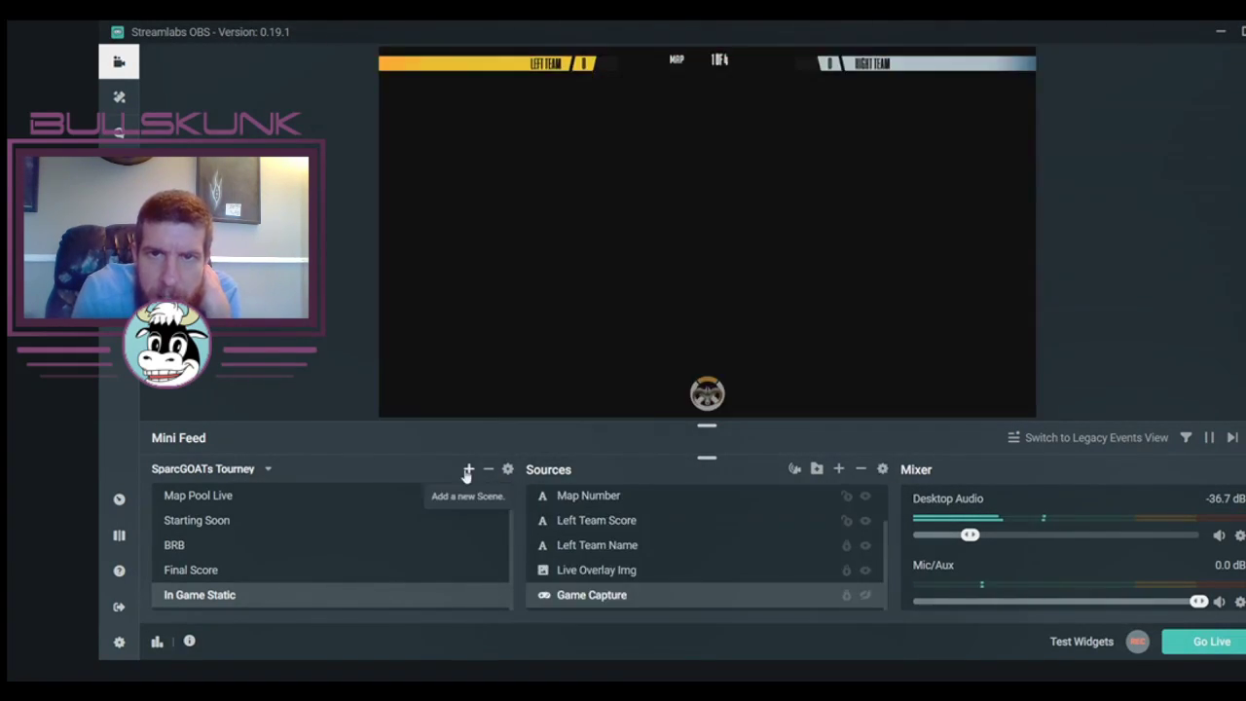
Add a new scene named "In Game Alt Sides" to the SparcGOATs Tourney collection.
click(468, 471)
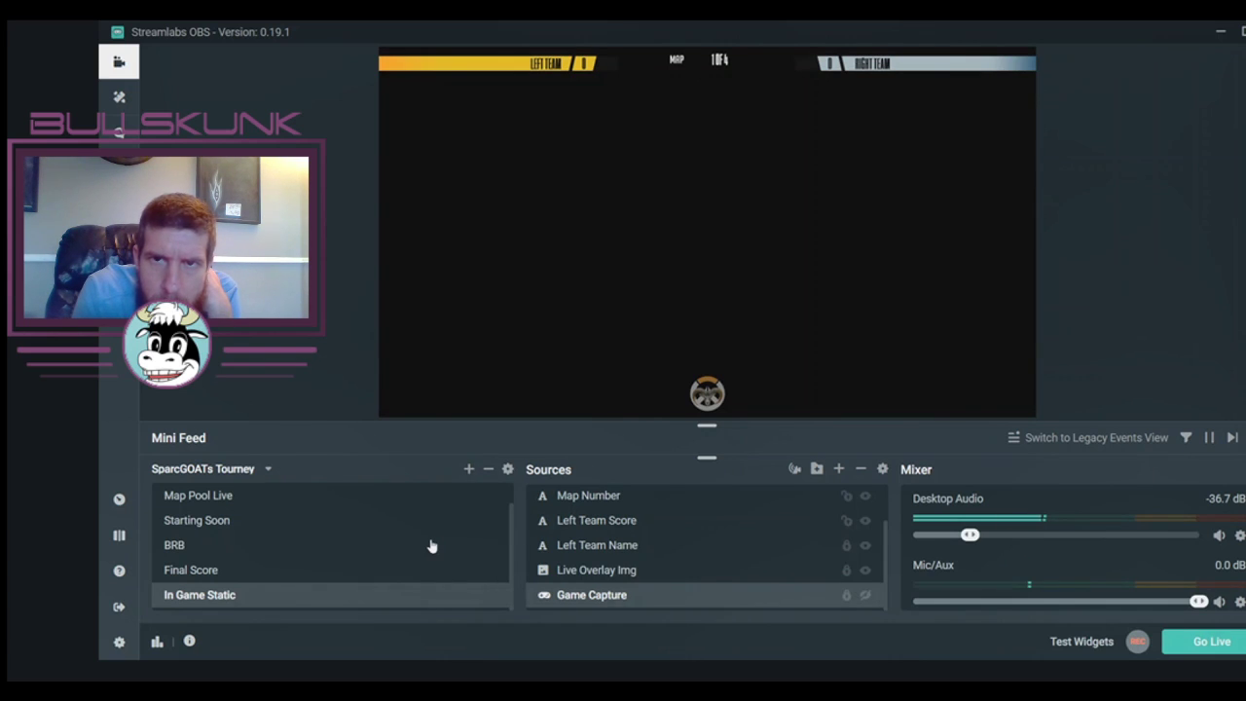
click(469, 470)
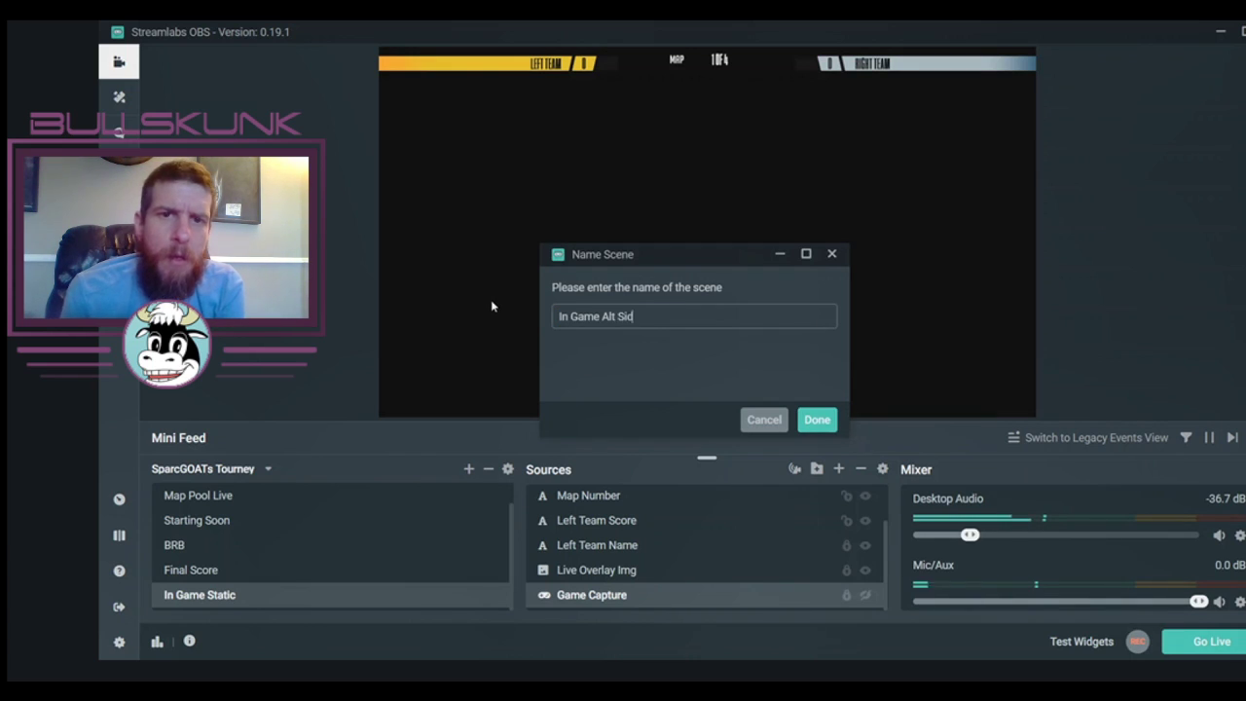
key(Return)
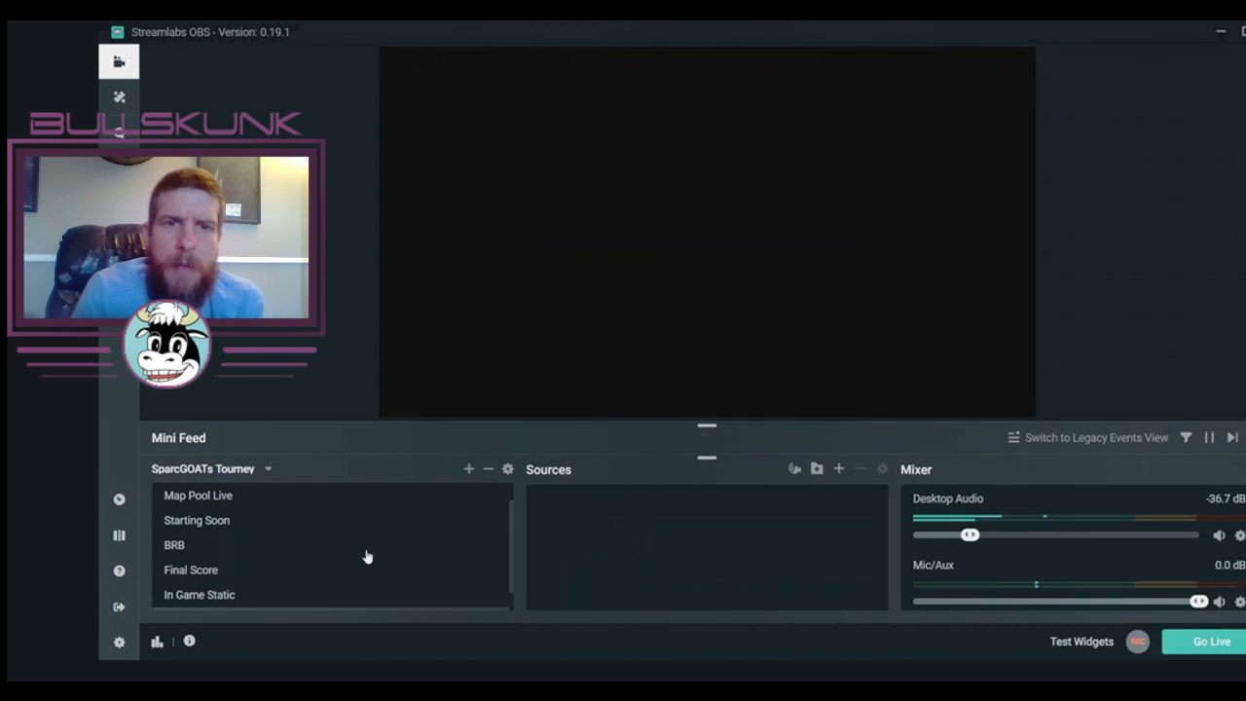
Copy the Game Capture source in the In Game Static scene and make it visible there.
click(339, 569)
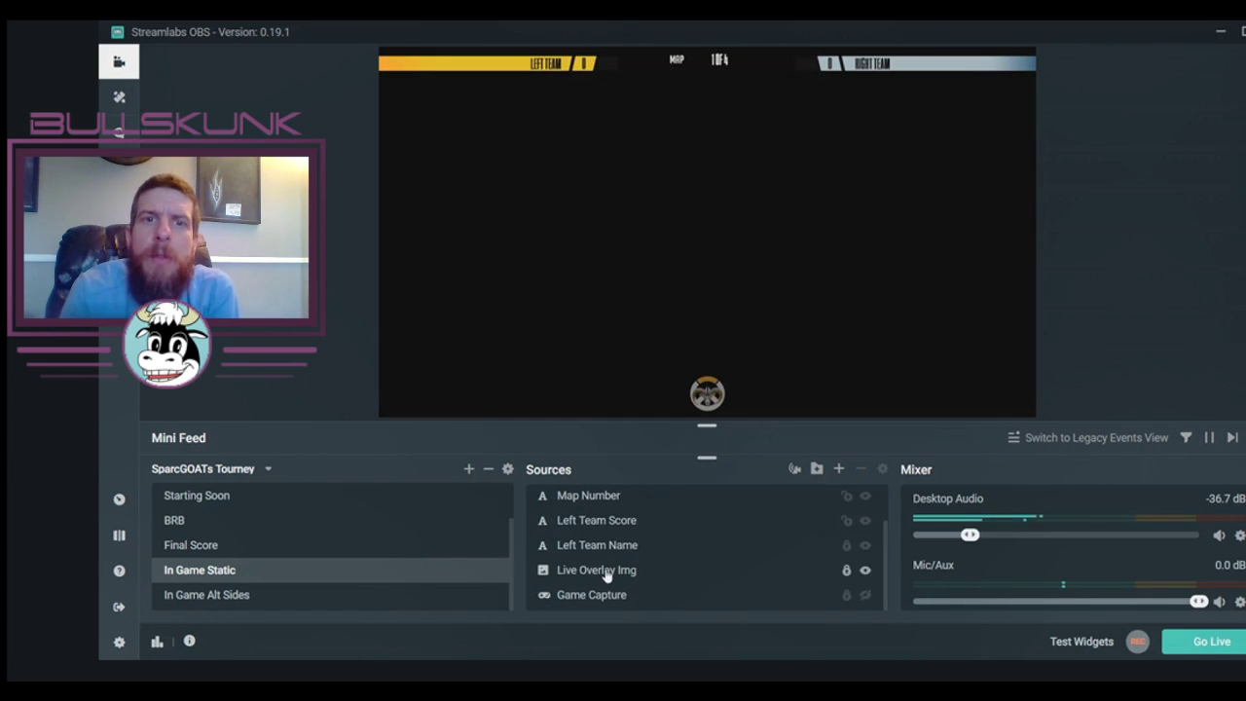
click(584, 599)
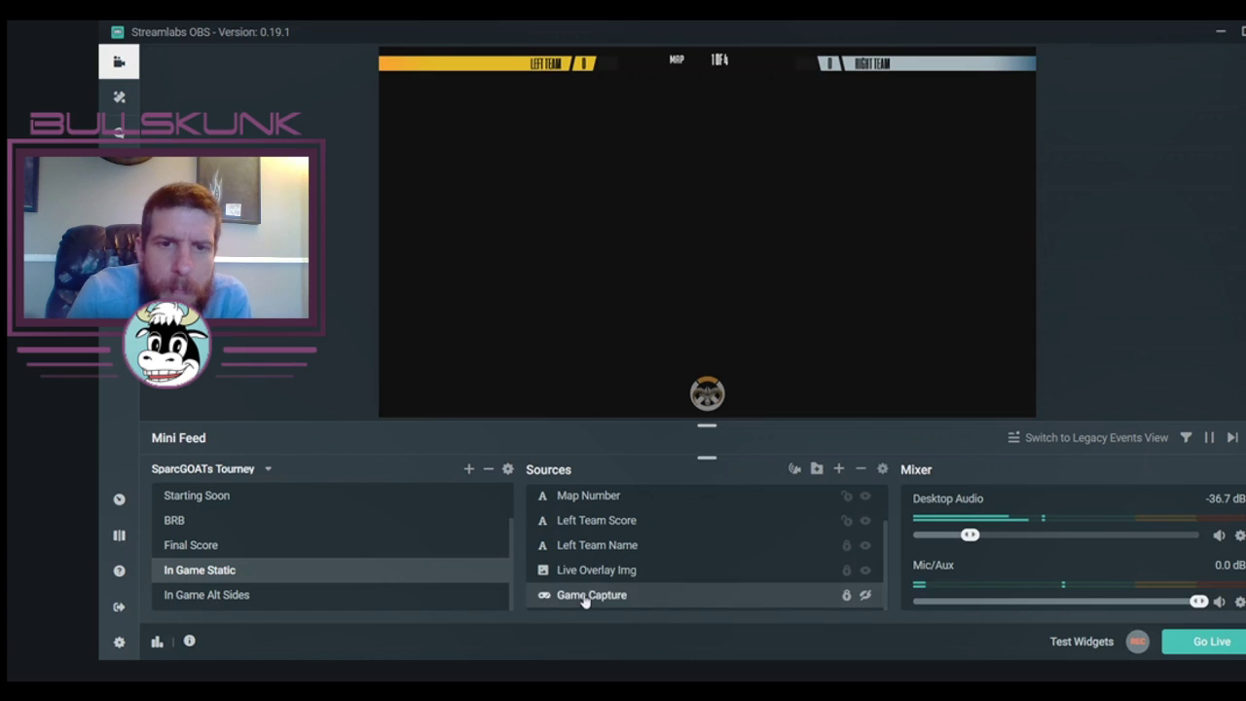
right_click(591, 602)
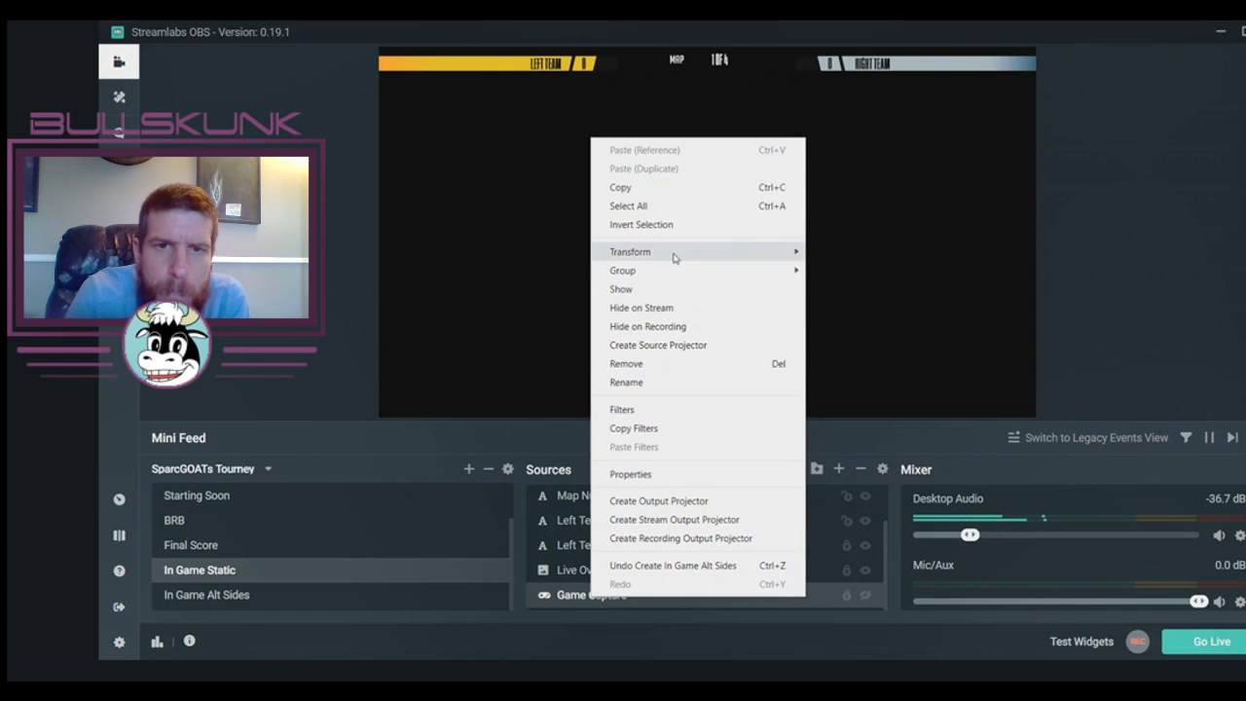
click(656, 187)
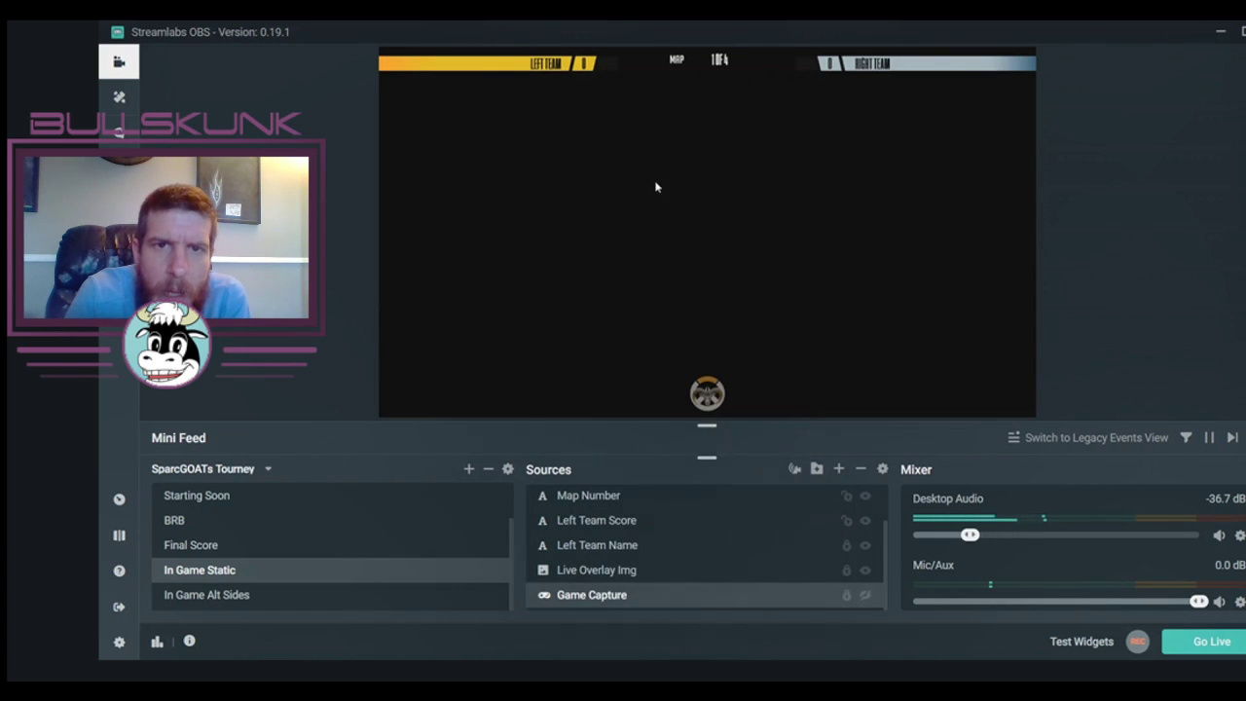
click(863, 596)
Paste the copied Game Capture into the In Game Alt Sides scene as a duplicate.
click(253, 597)
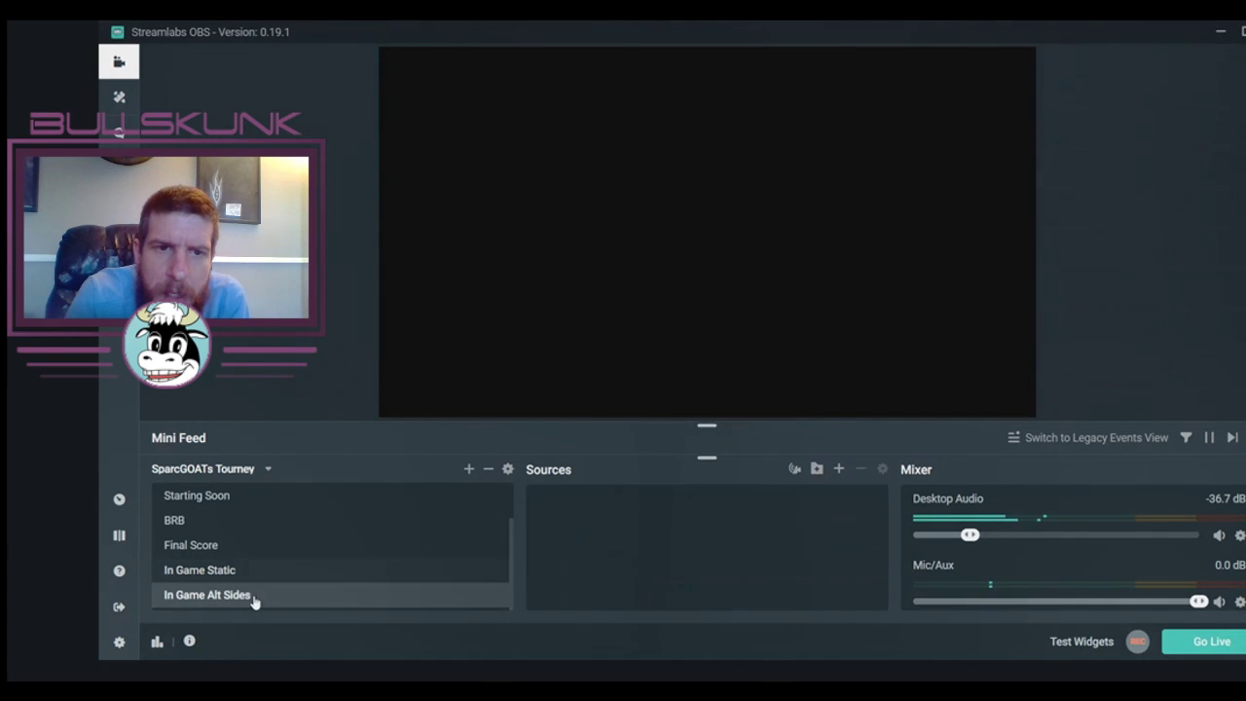
right_click(578, 551)
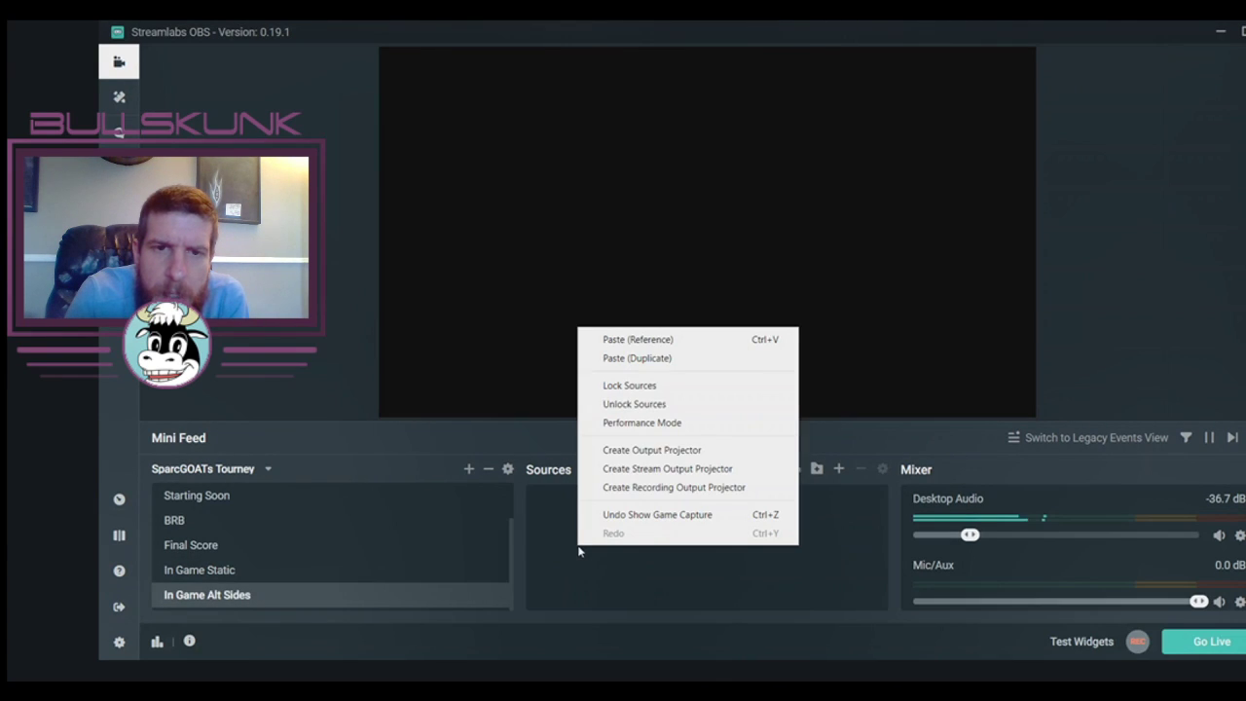
click(664, 364)
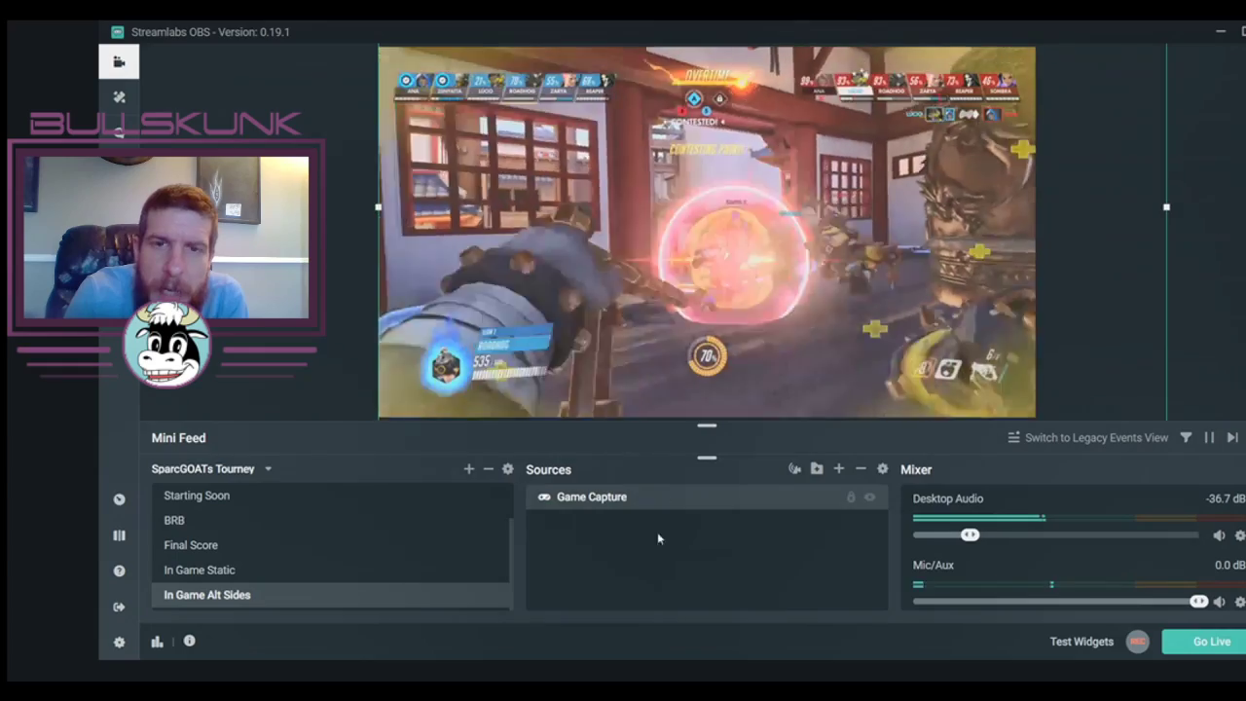
Copy Right Team Score from the In Game Static scene and paste it as a duplicate into In Game Alt Sides.
click(315, 569)
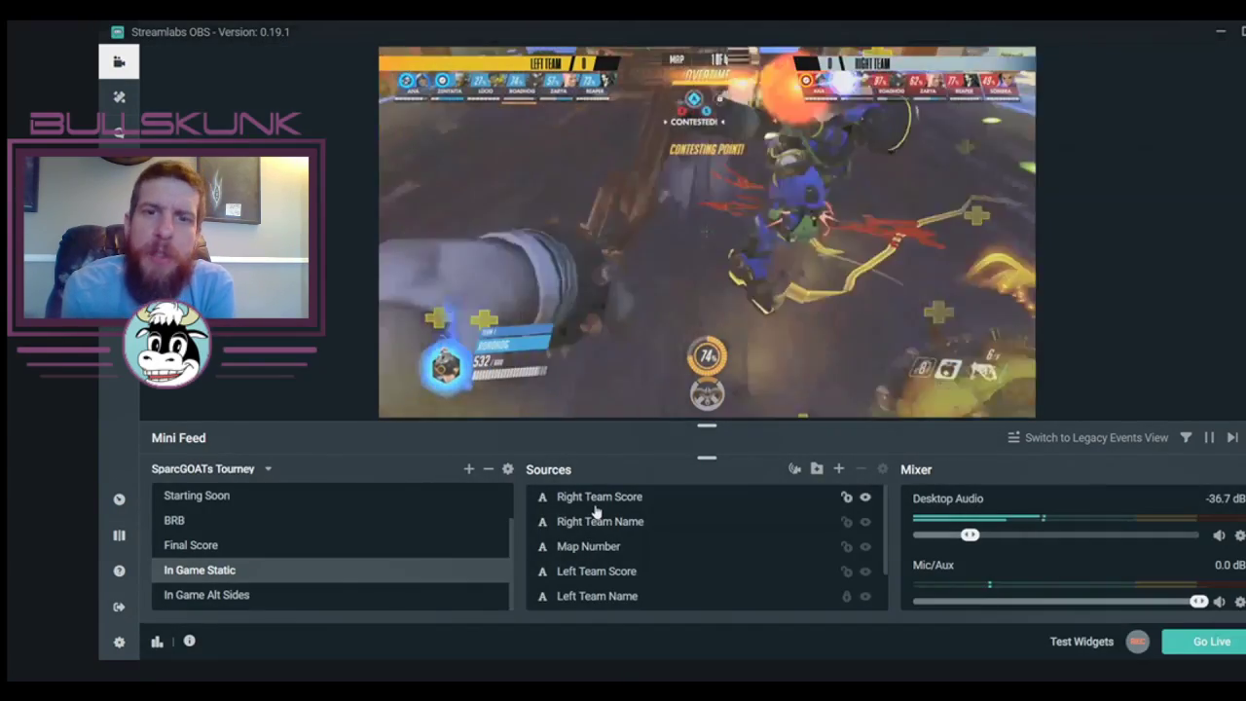
click(596, 500)
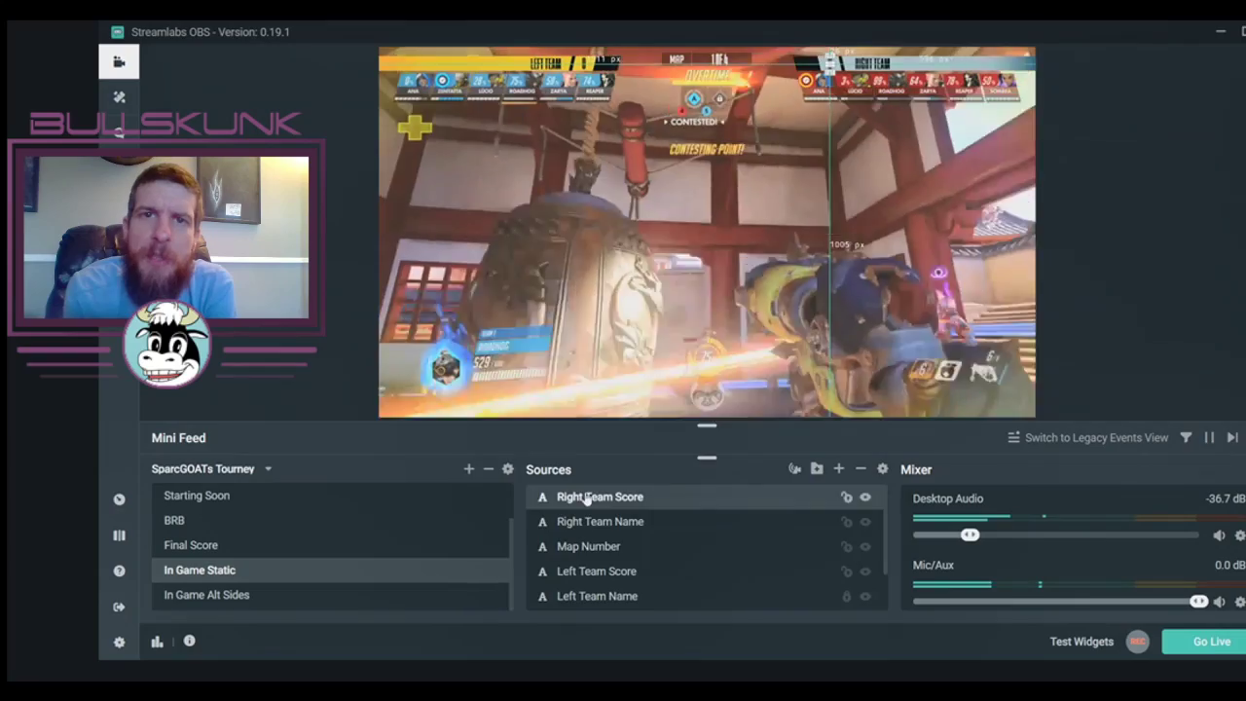
right_click(586, 499)
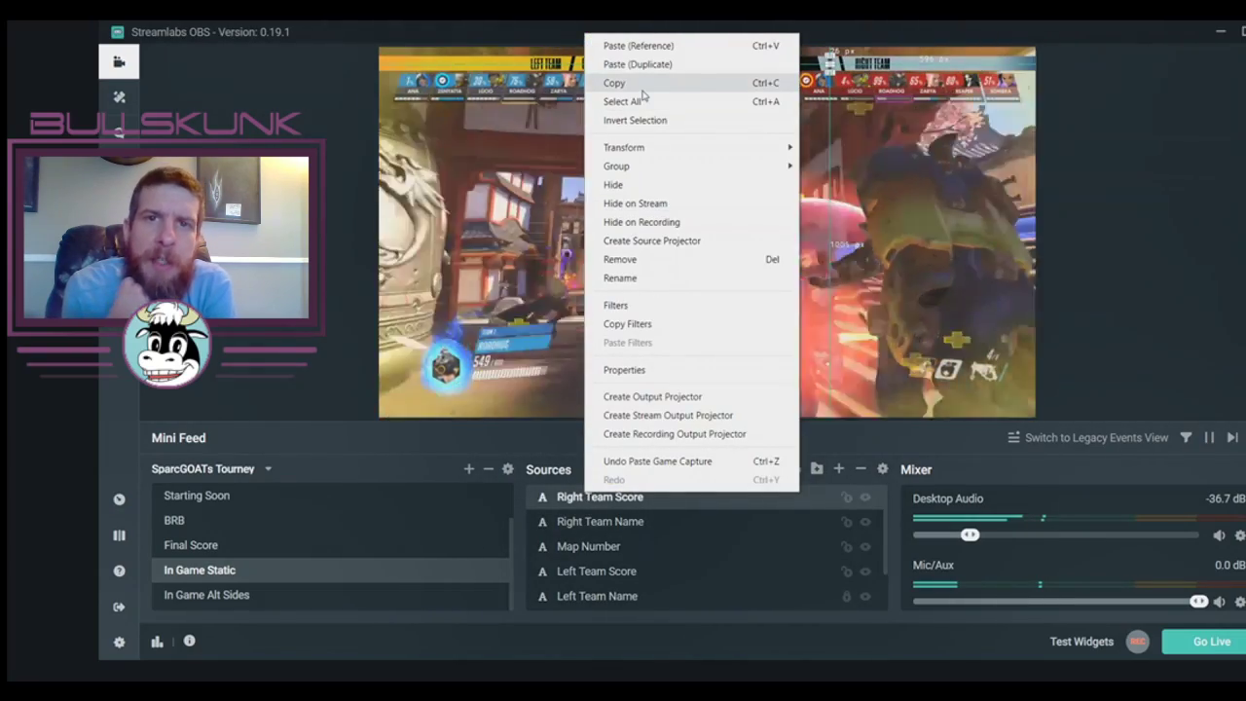
click(642, 84)
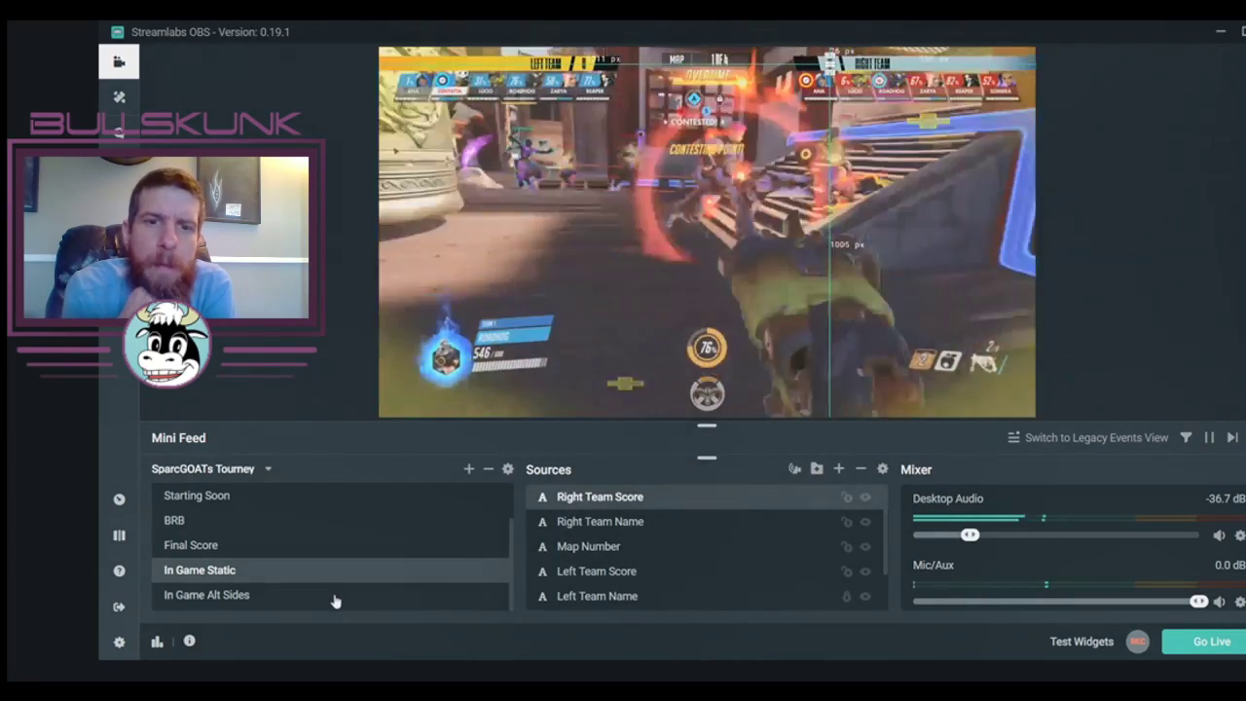
click(334, 594)
right_click(557, 537)
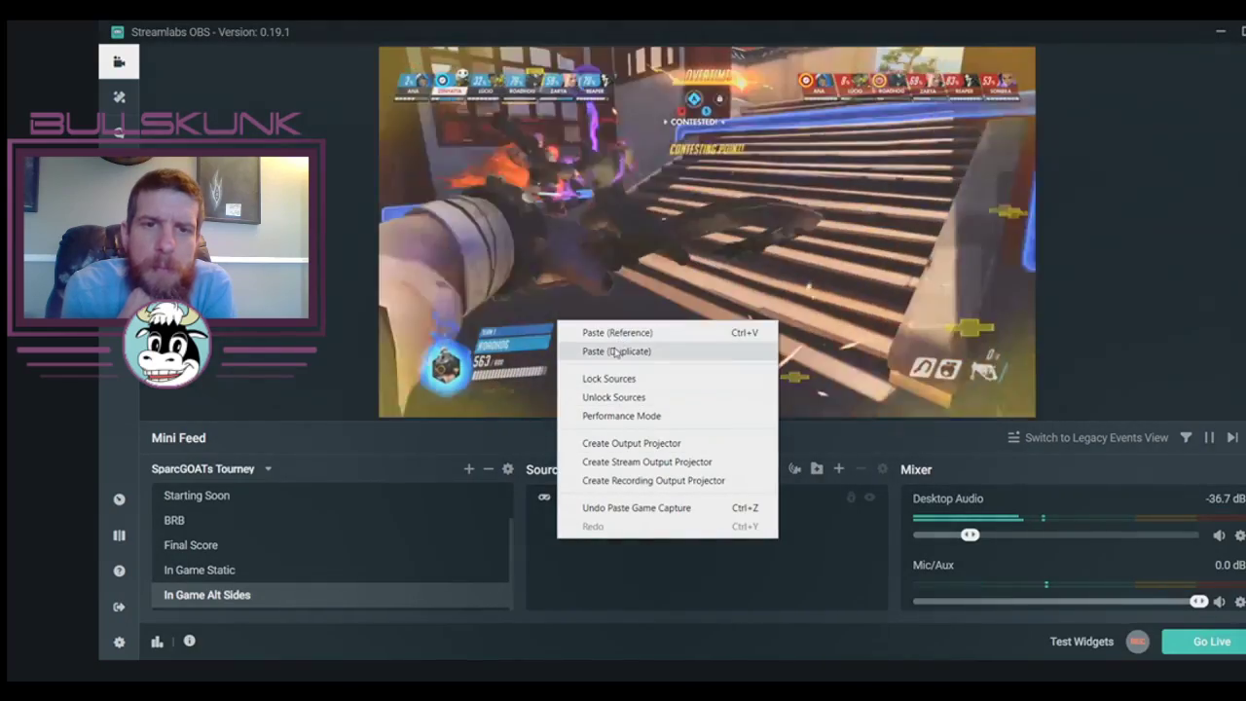
click(615, 351)
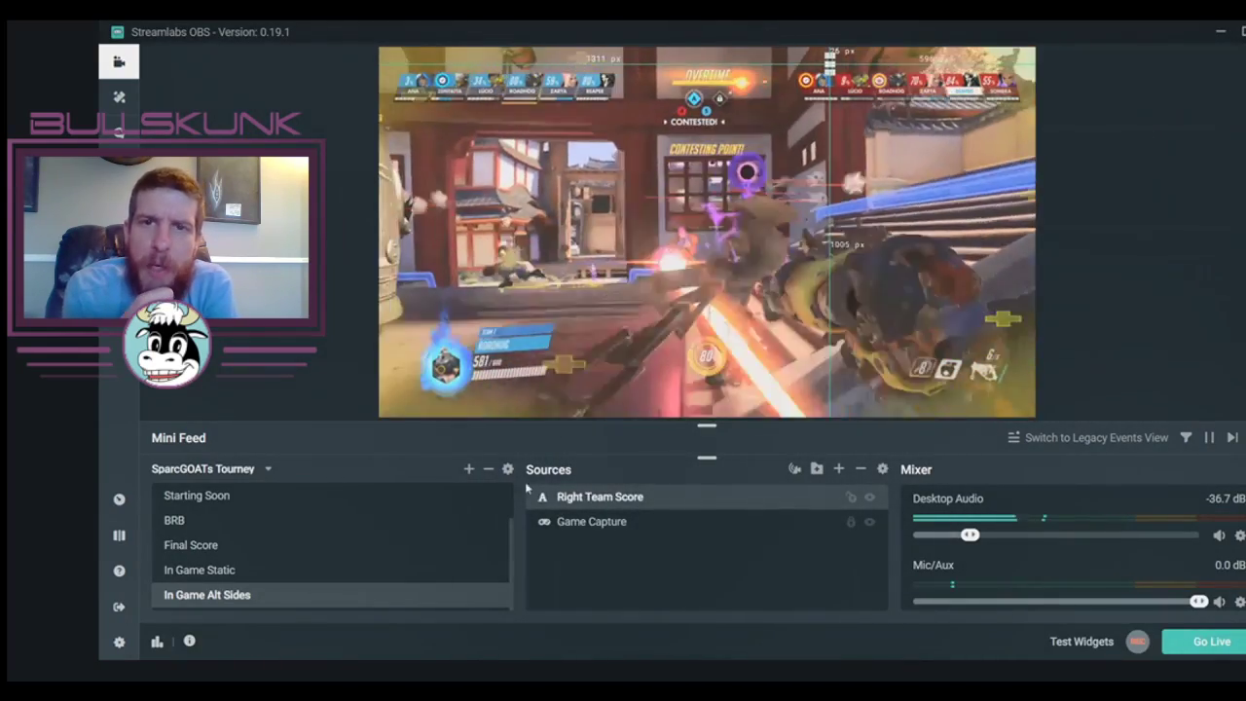
Add a new Image source named "In Game Alt Sides" to the In Game Alt Sides scene.
click(328, 572)
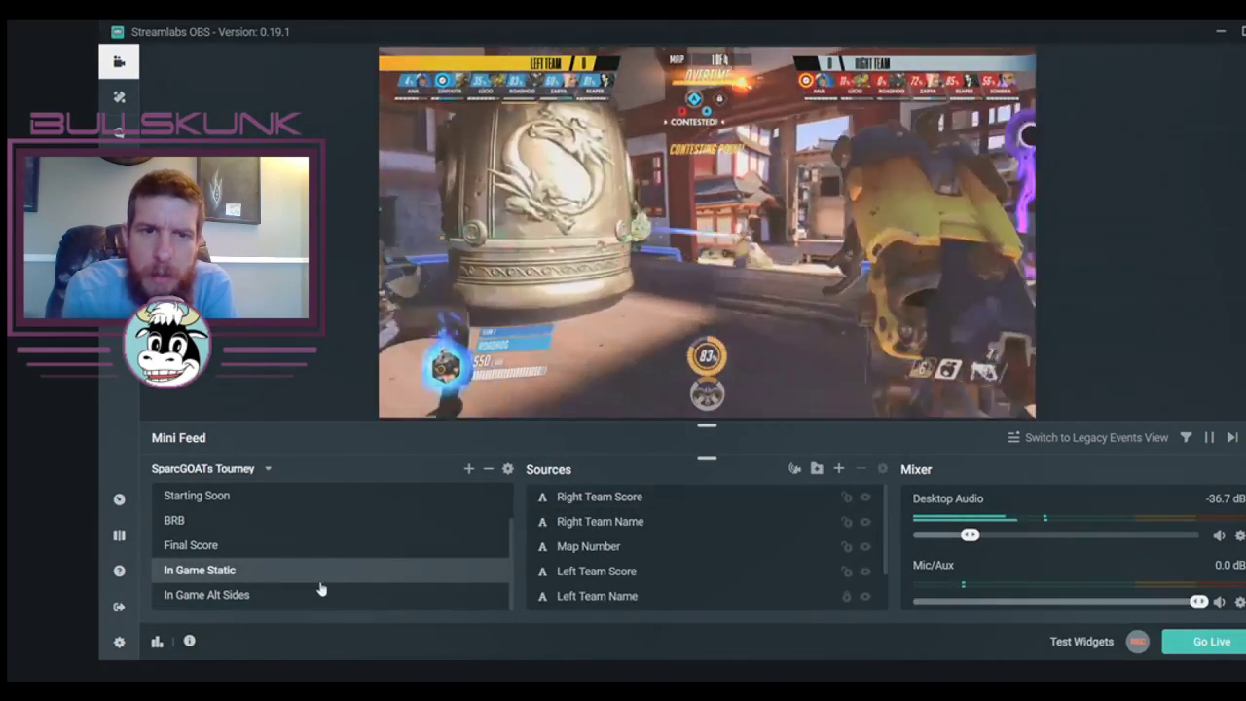
click(321, 591)
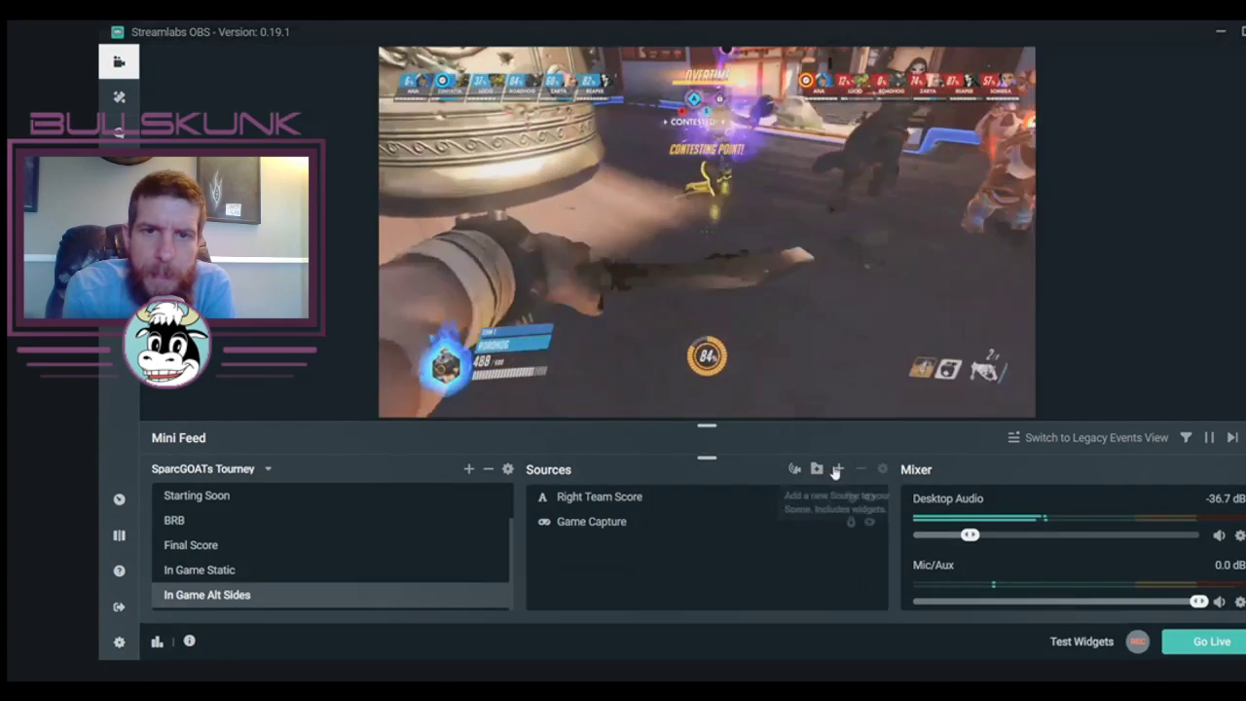
click(835, 470)
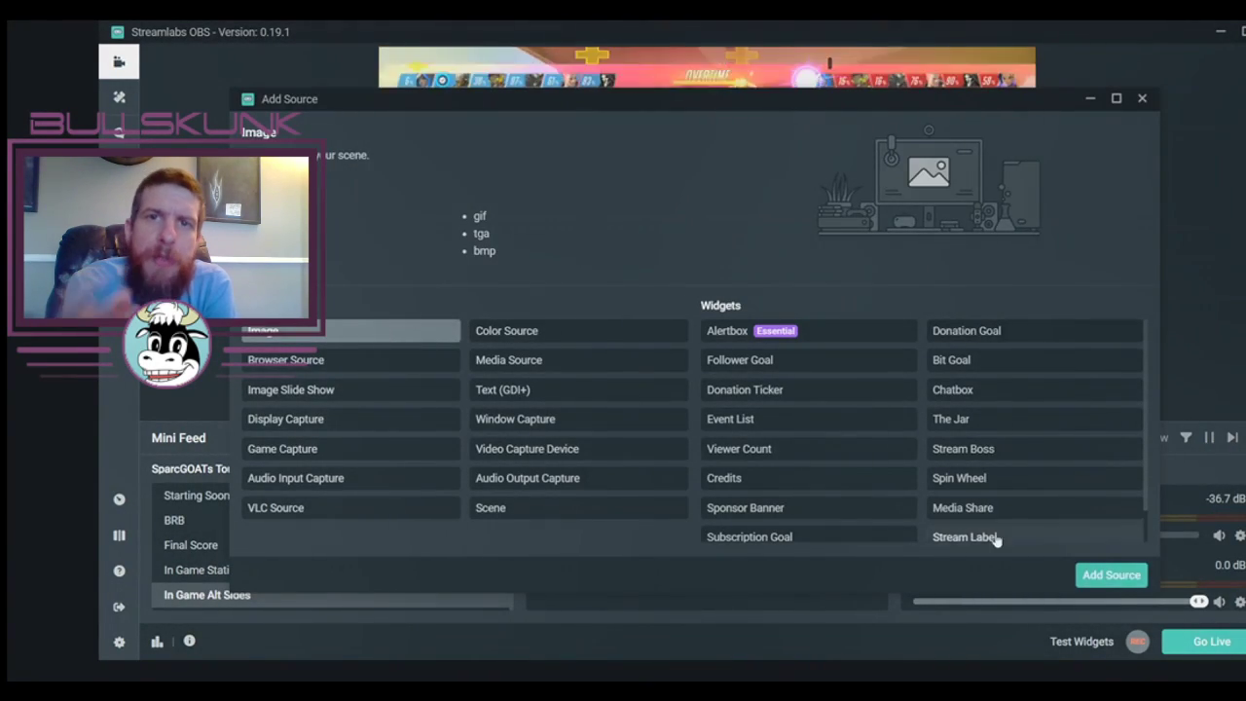
click(1083, 574)
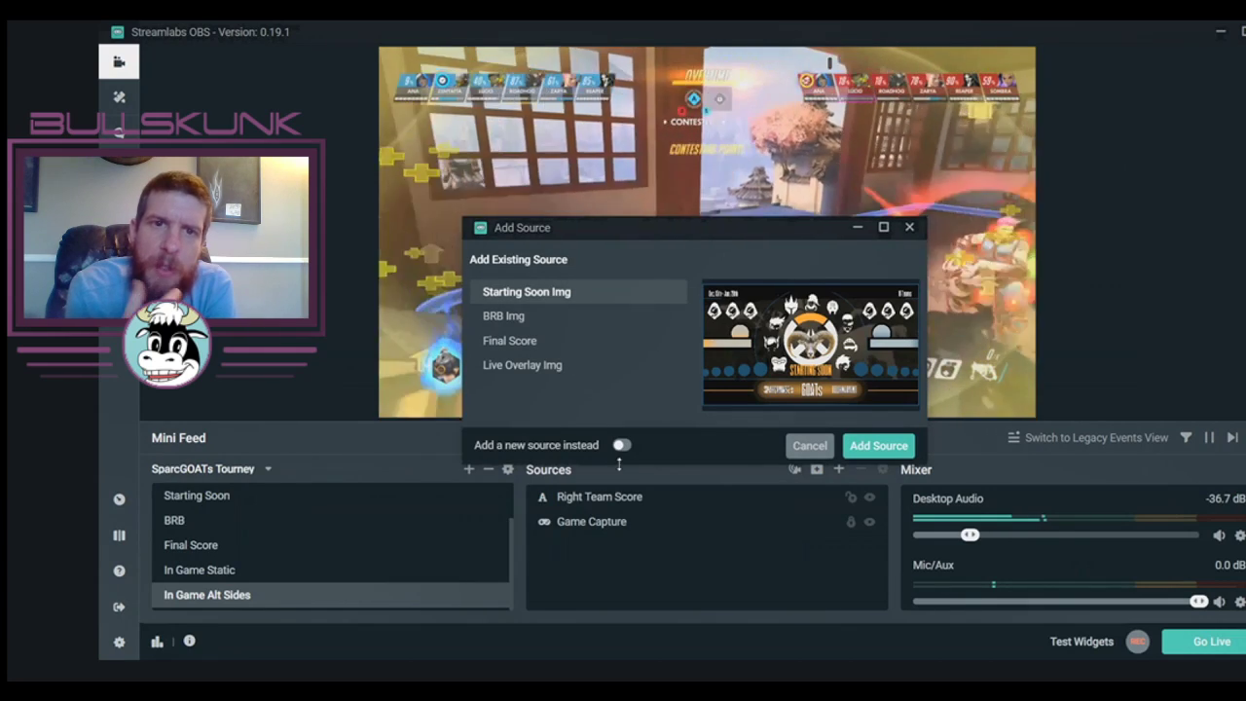
click(621, 444)
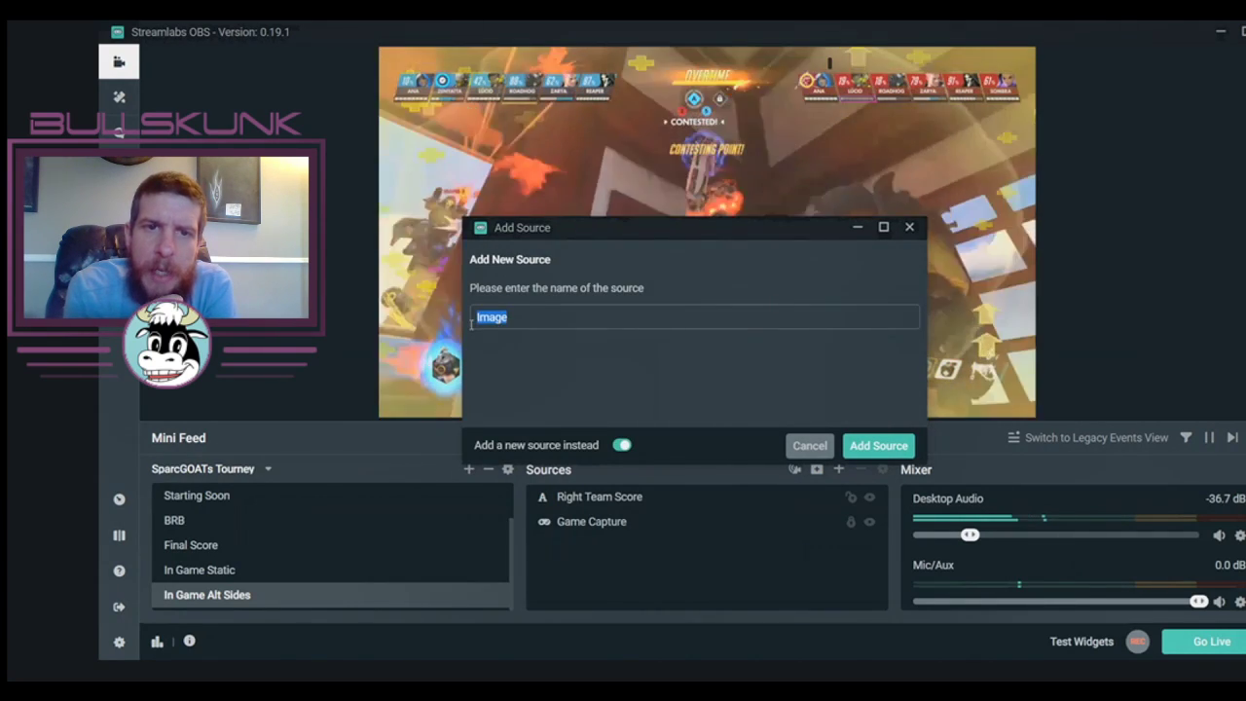
text(In Gam)
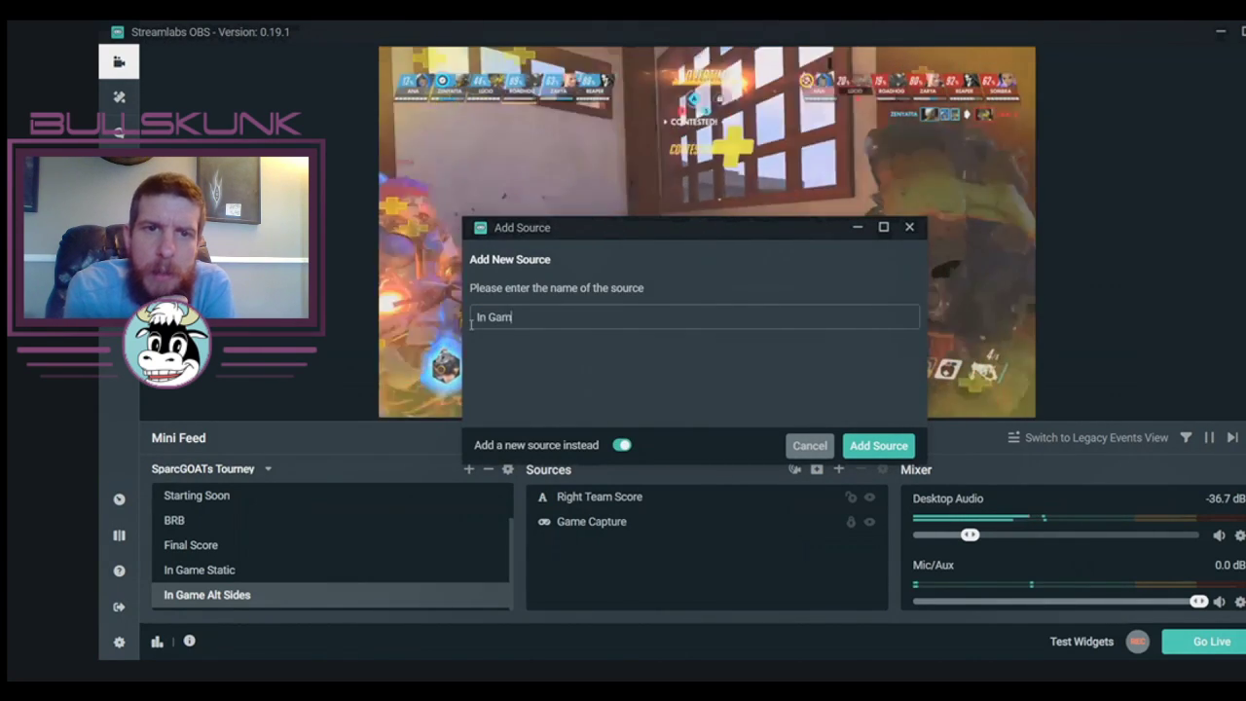
text(e Alt Si)
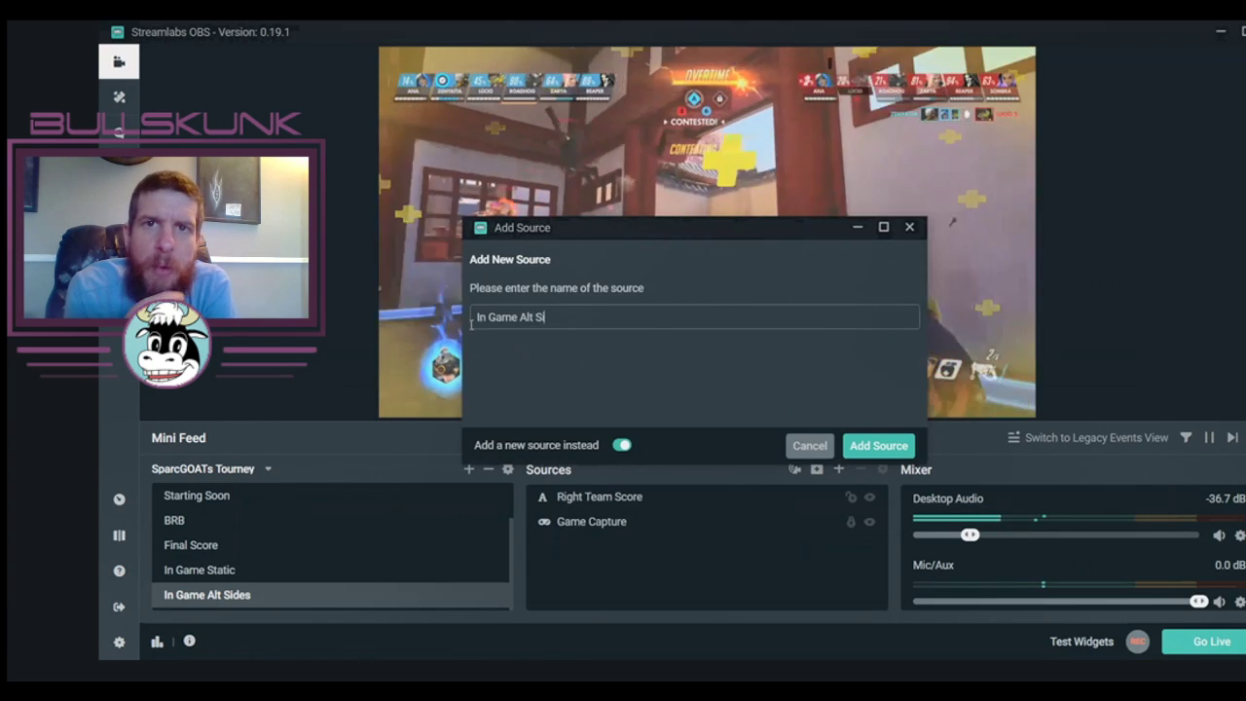
text(des)
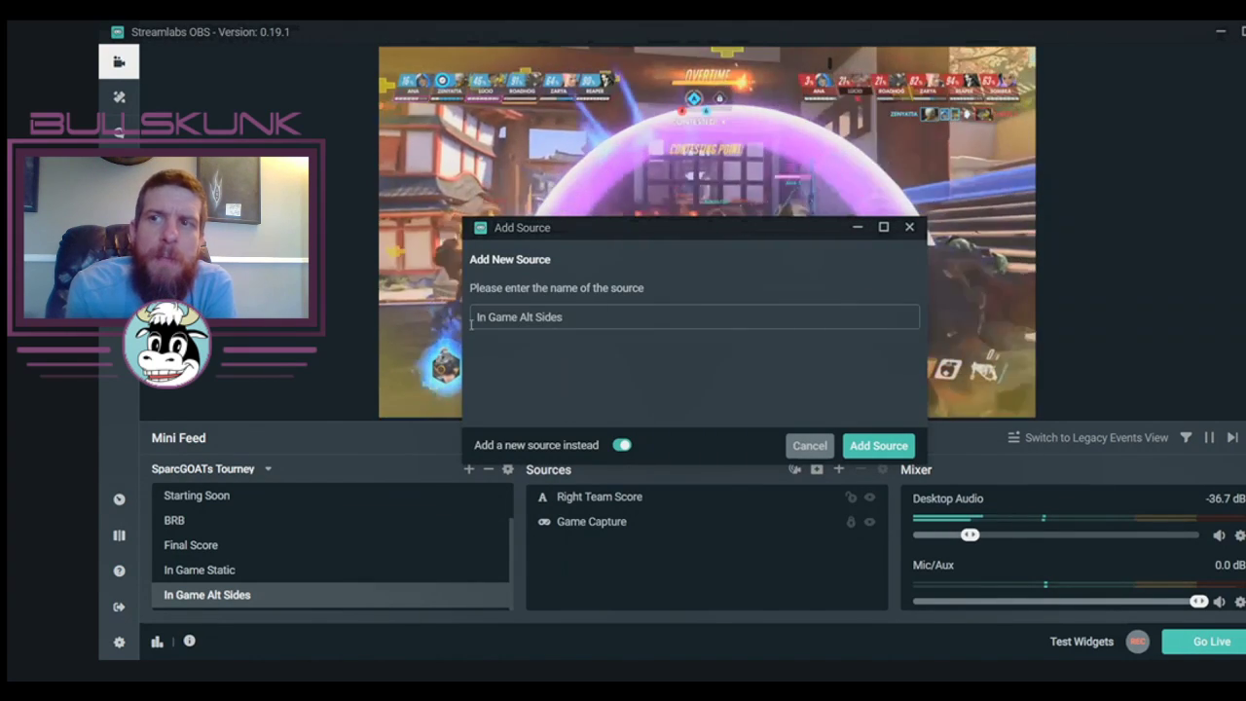
click(878, 445)
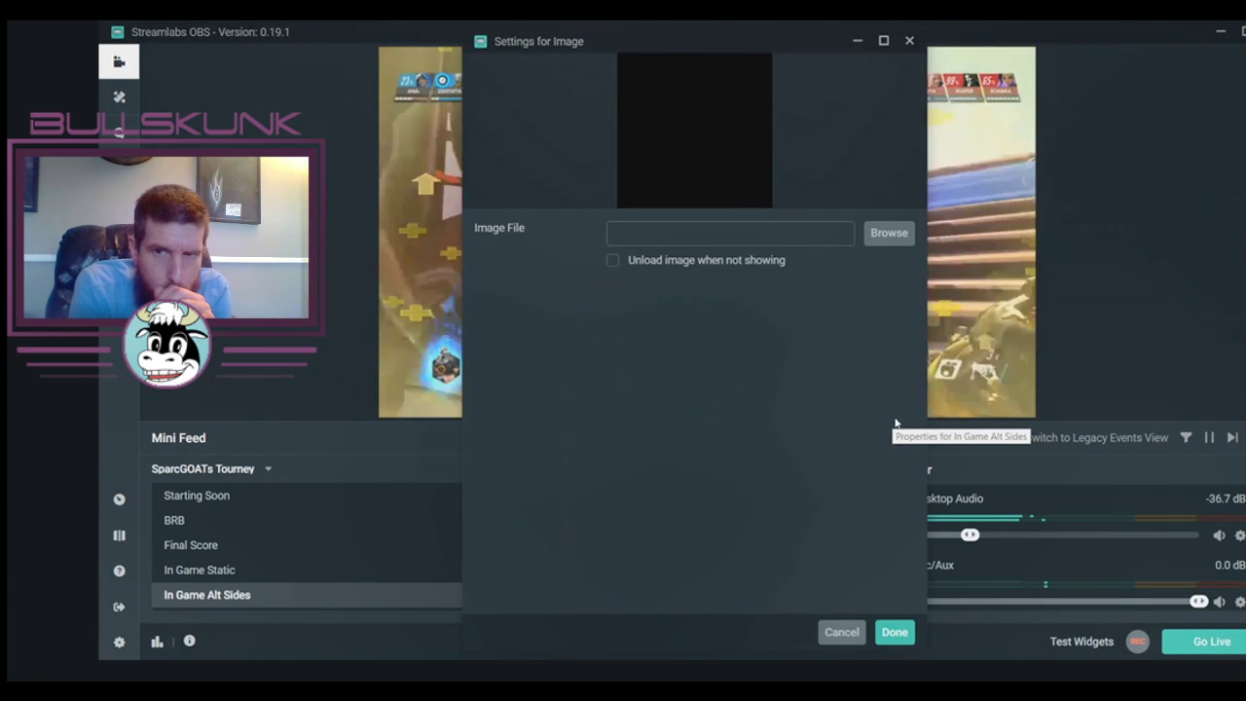
Load the swapped-sides overlay image from Documents\Streaming\SGT\Overlays into the In Game Alt Sides image source and accept the settings.
click(887, 232)
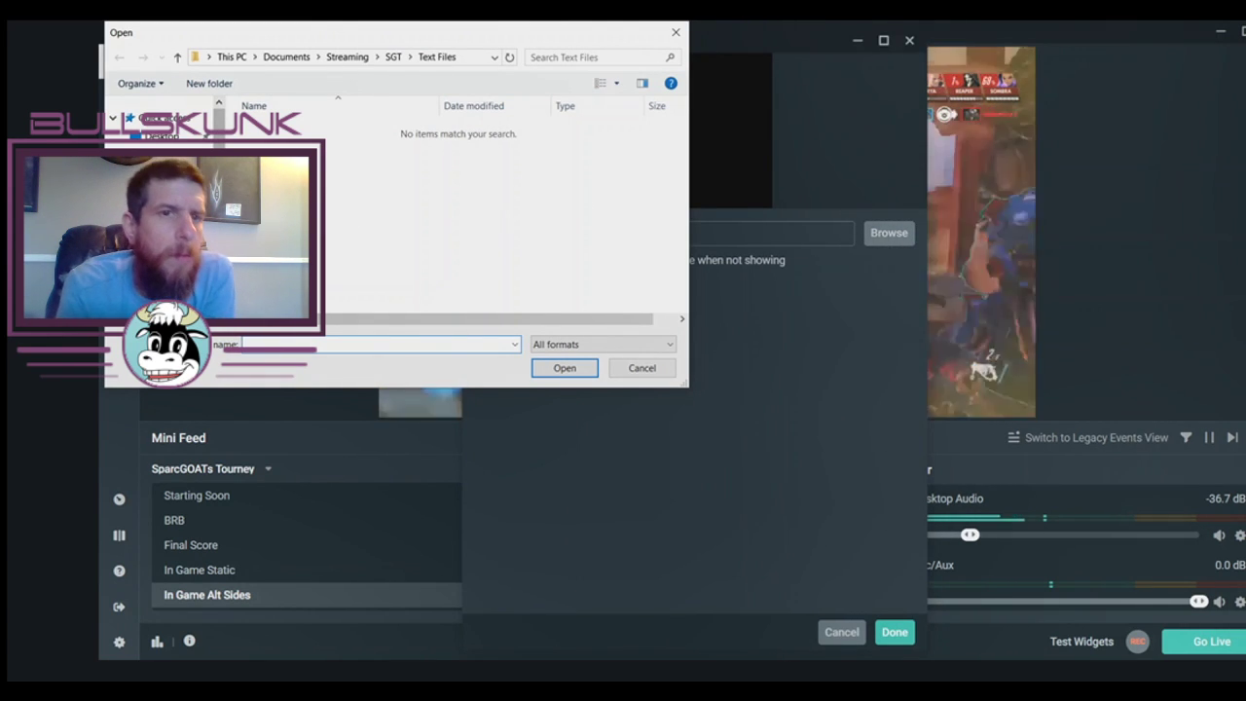
click(287, 56)
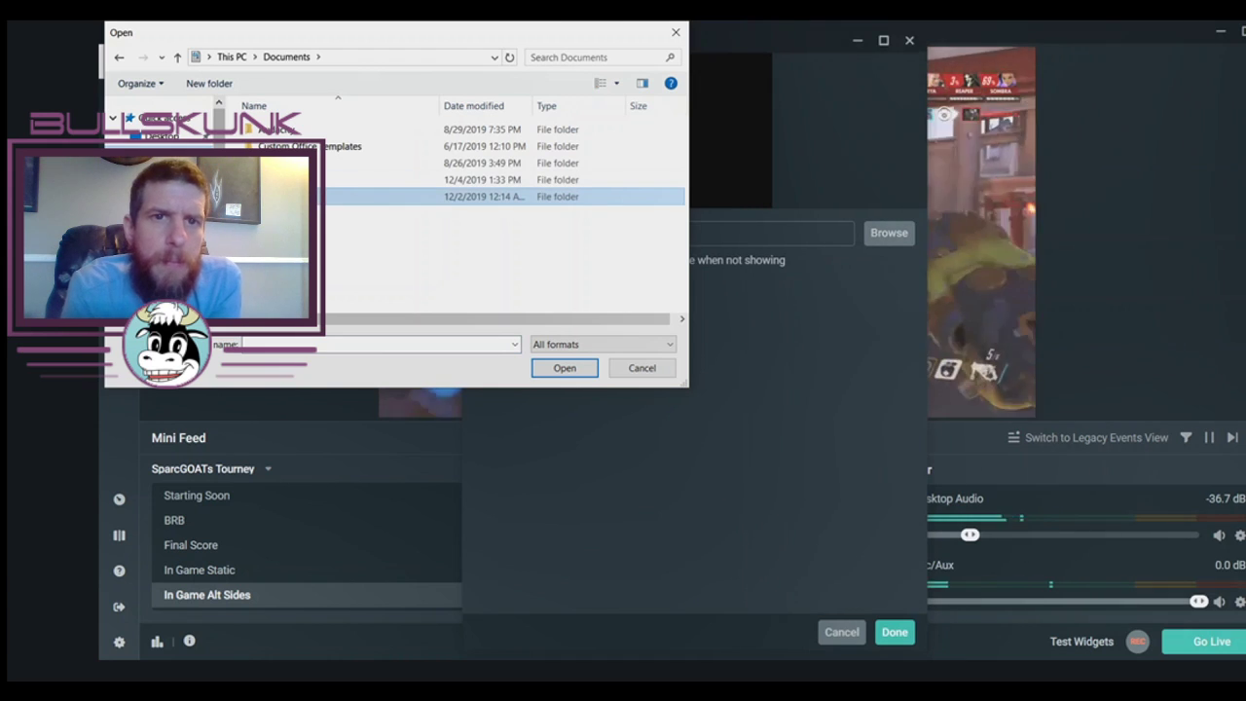
double_click(283, 195)
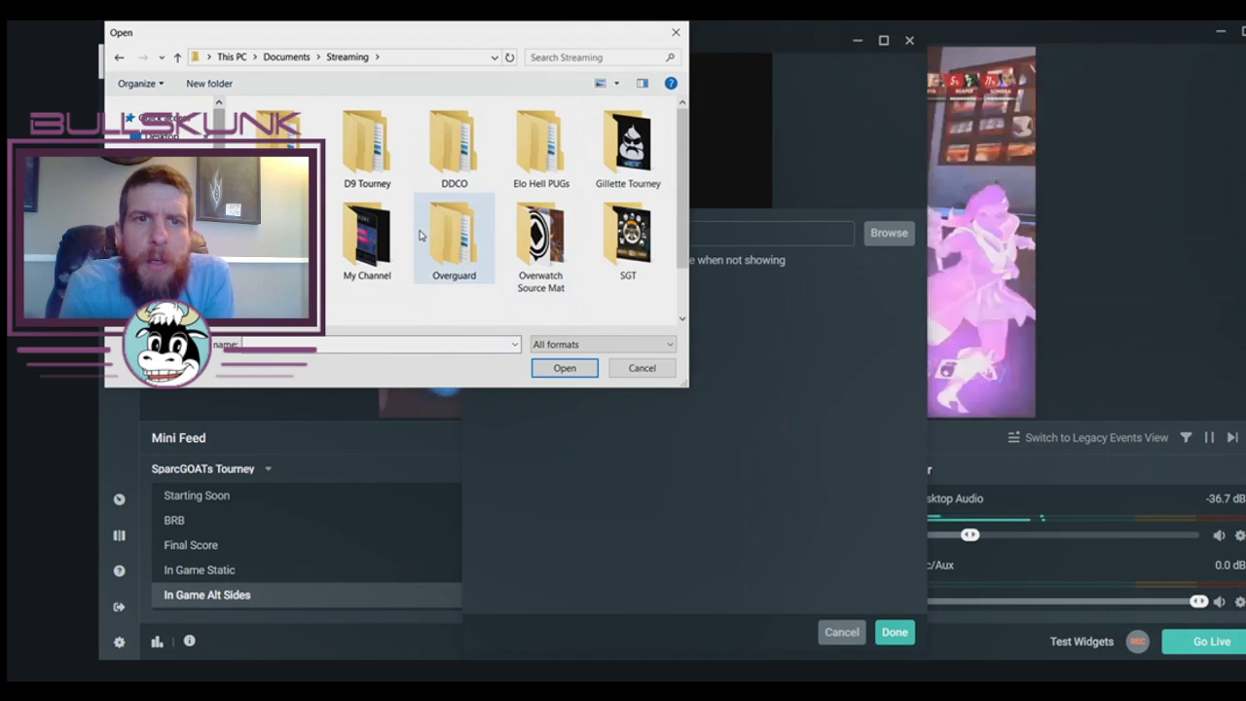
double_click(608, 224)
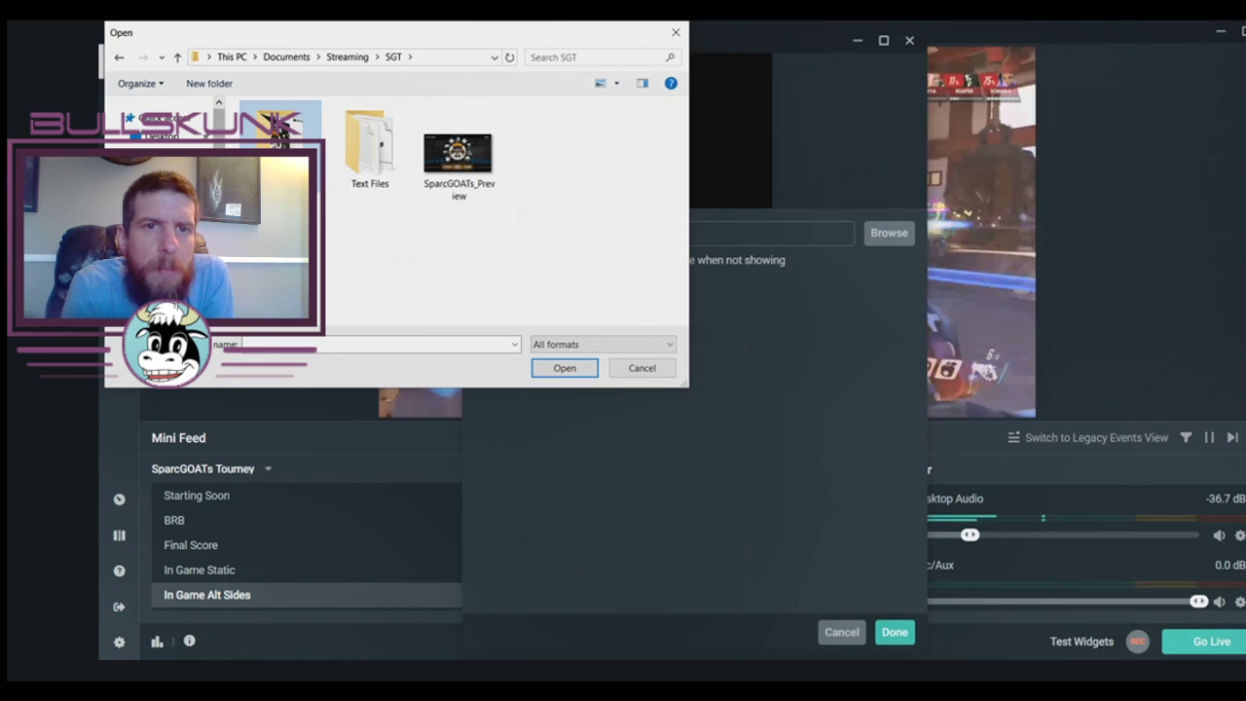
double_click(280, 129)
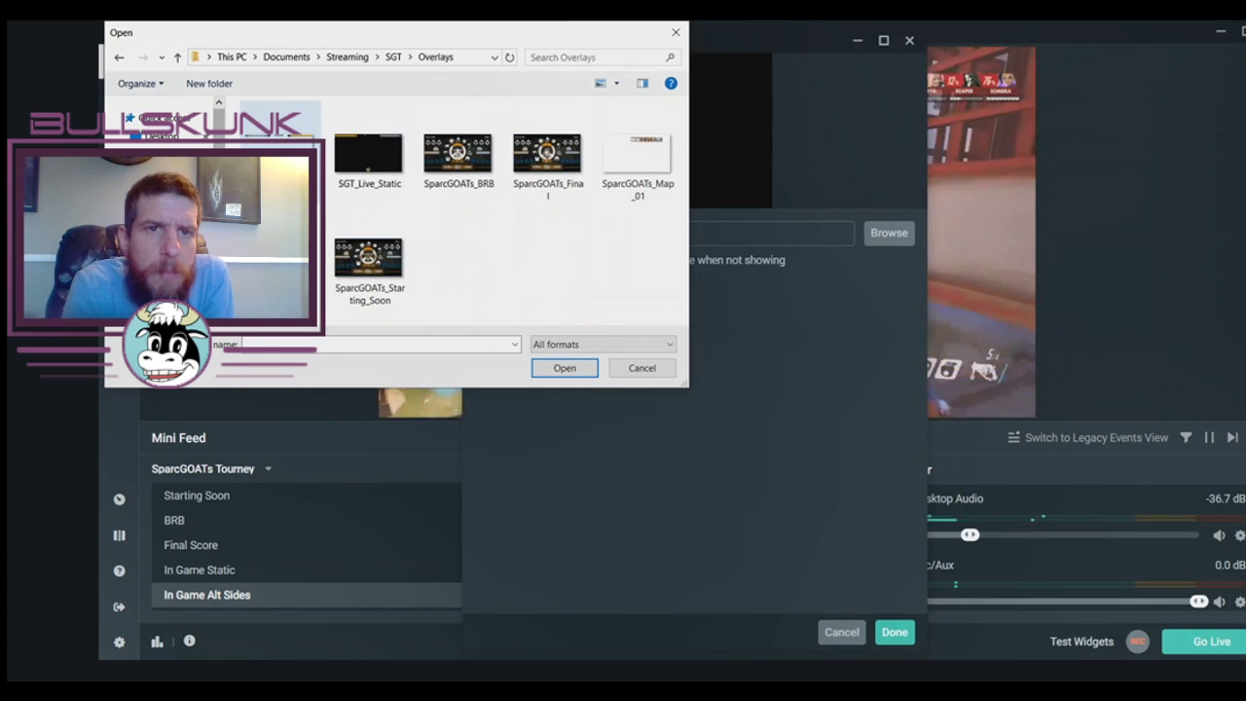
click(566, 368)
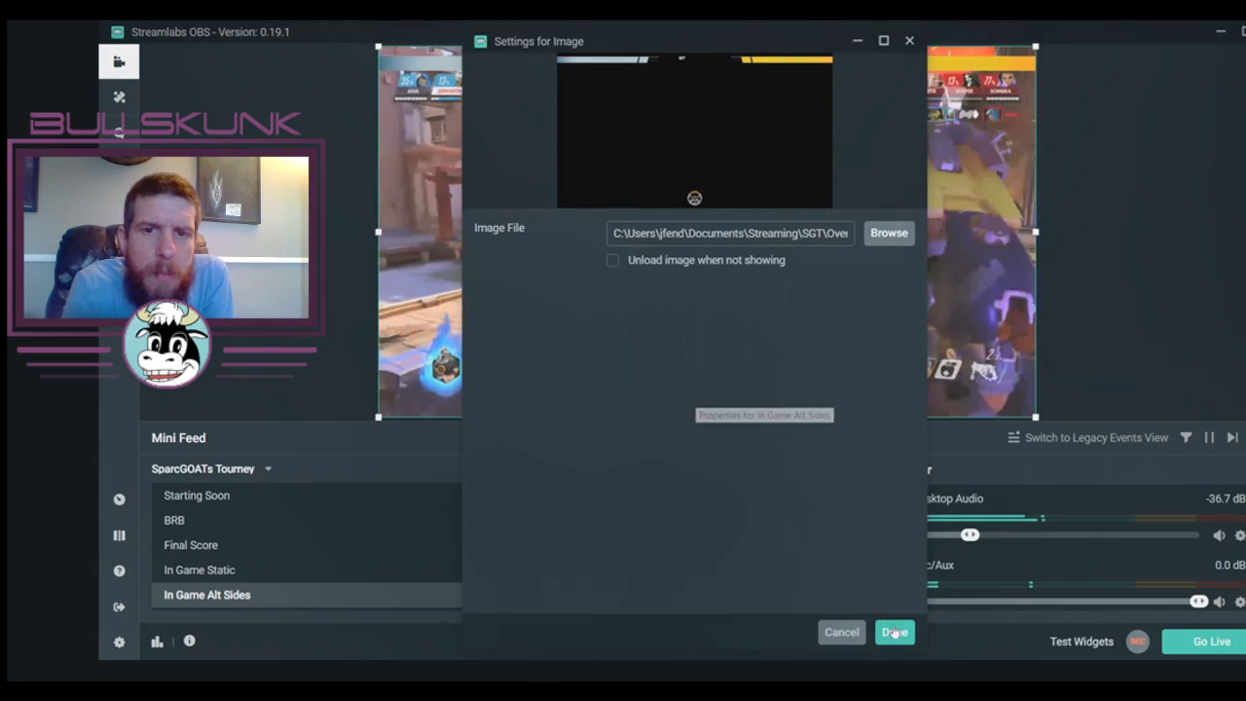
click(894, 633)
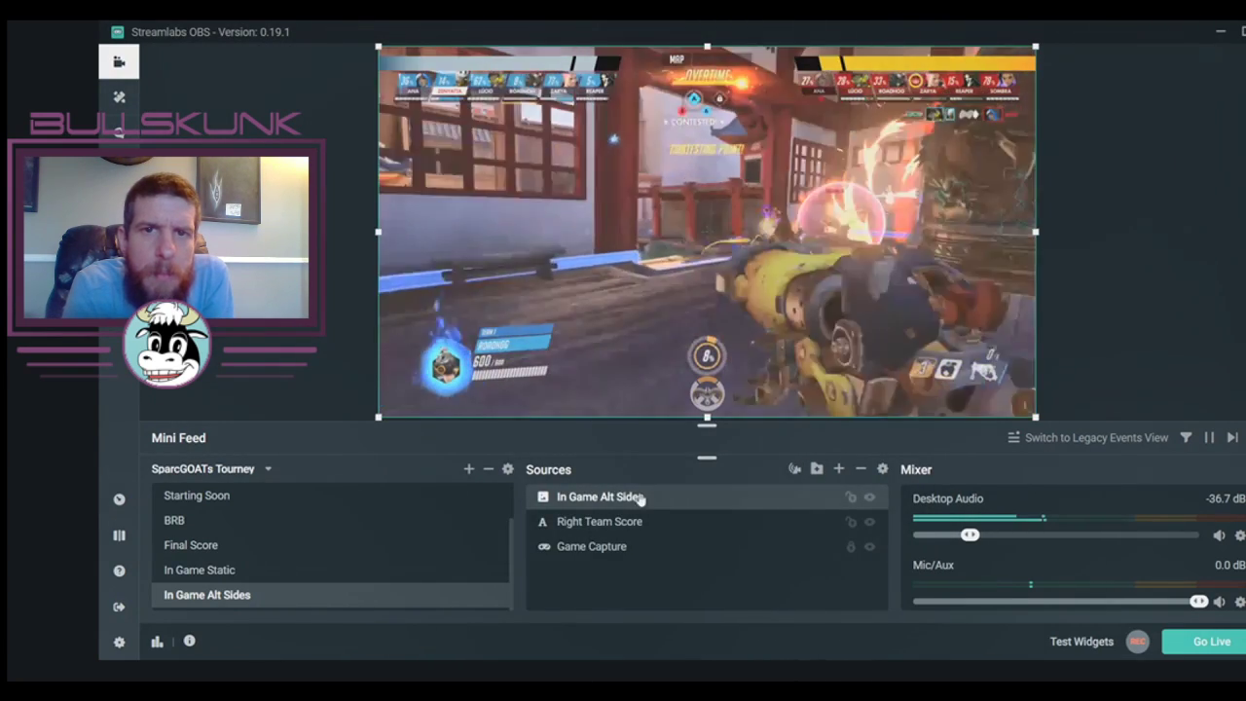
Move the In Game Alt Sides image below Right Team Score in the scene's source order.
click(624, 521)
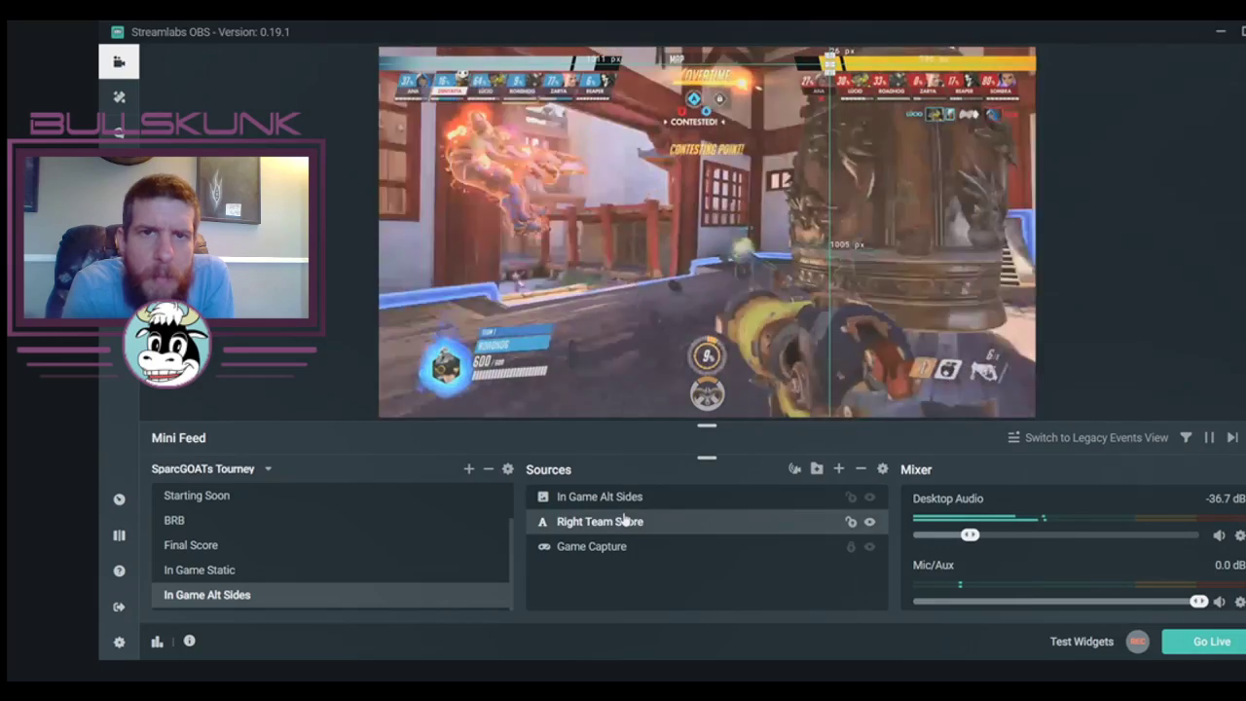
click(621, 504)
drag(620, 503, 617, 543)
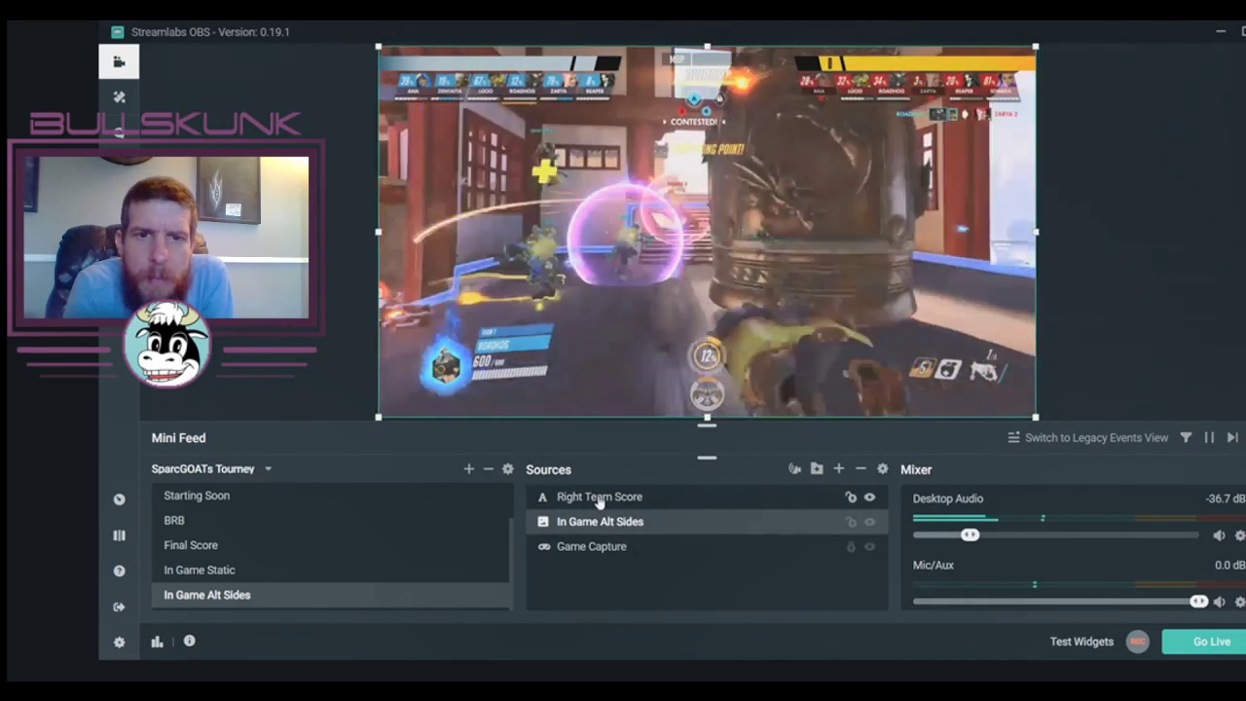
Position Right Team Score in the score slot of the overlay's left banner, comparing the layout with the In Game Static scene.
click(598, 497)
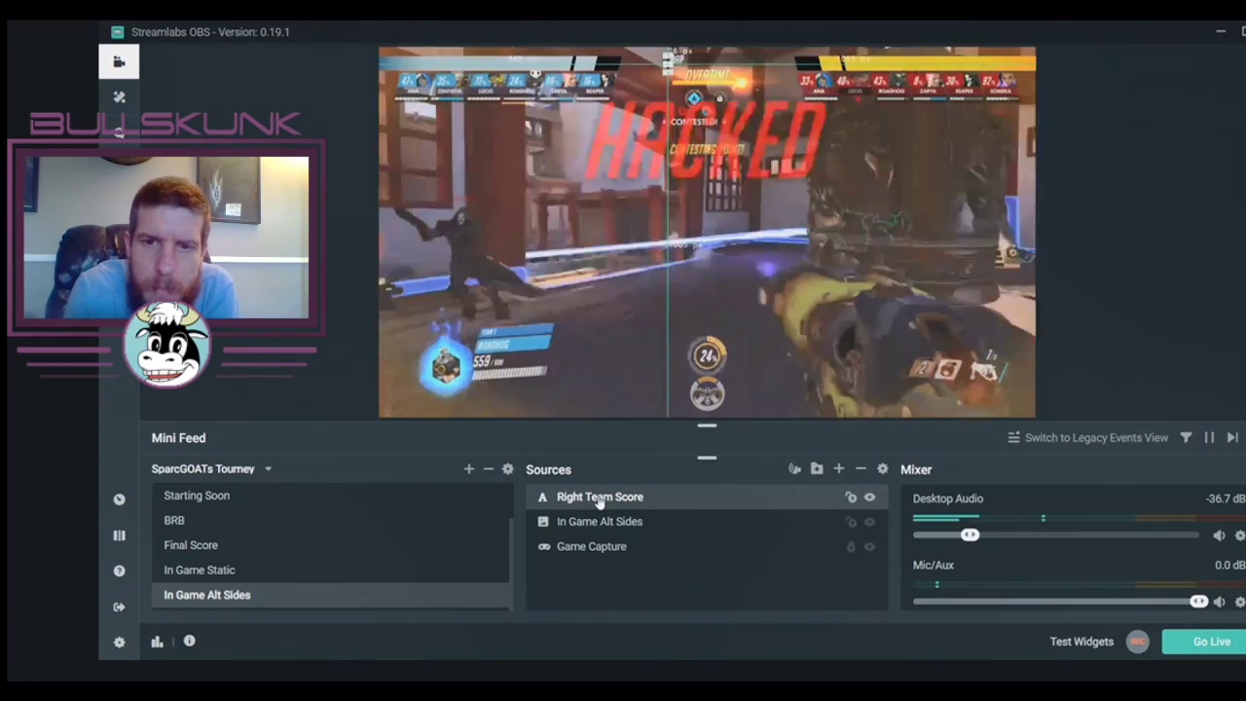
click(265, 570)
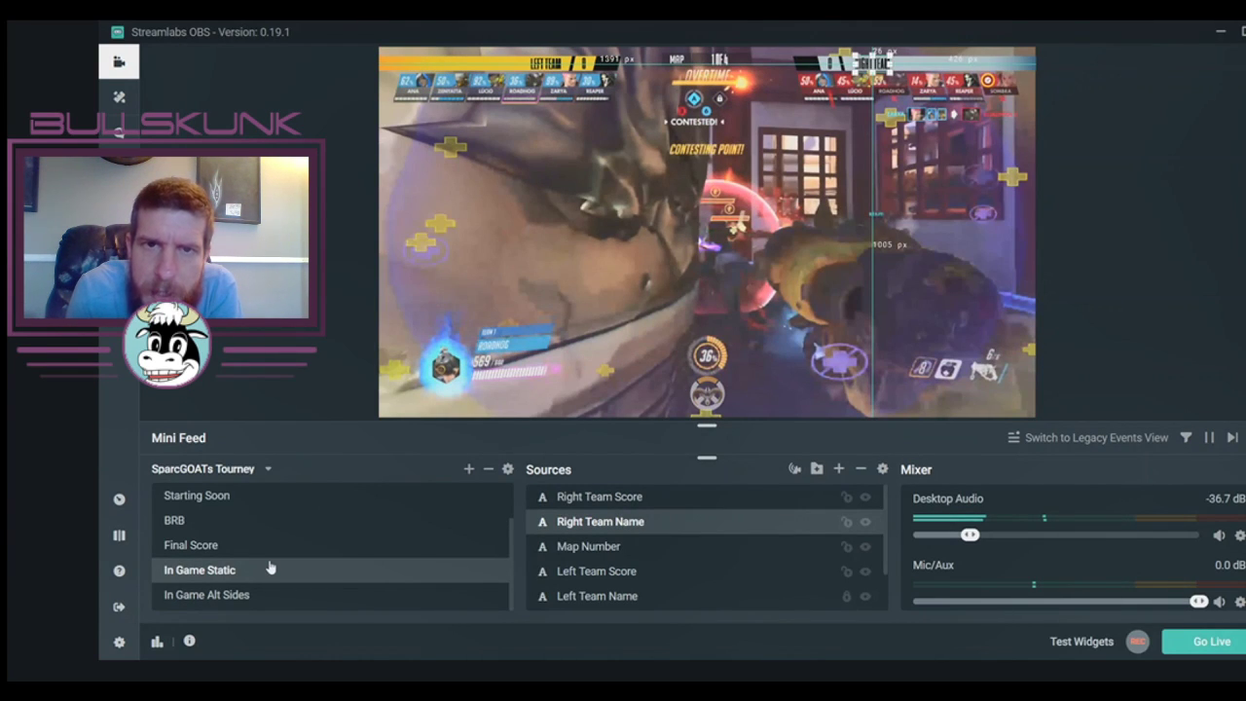
right_click(597, 521)
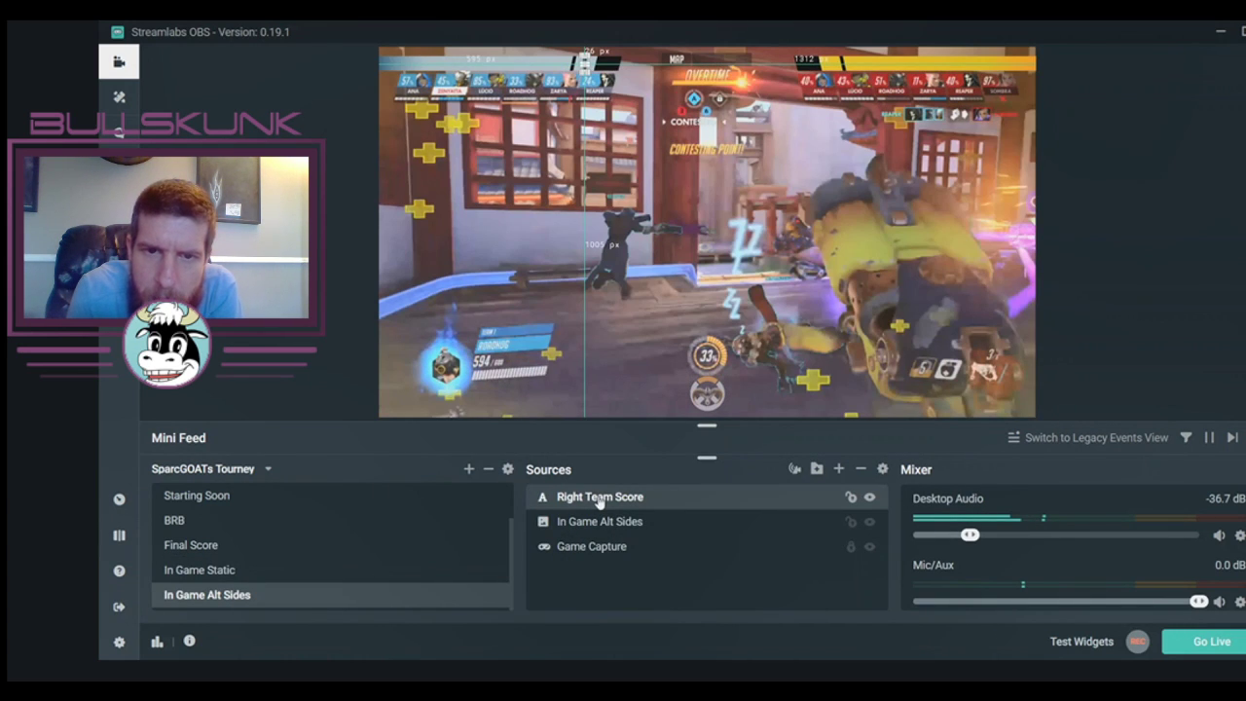
Copy Right Team Name from In Game Static, paste it as a duplicate into In Game Alt Sides, and place it on the overlay's left banner.
right_click(380, 580)
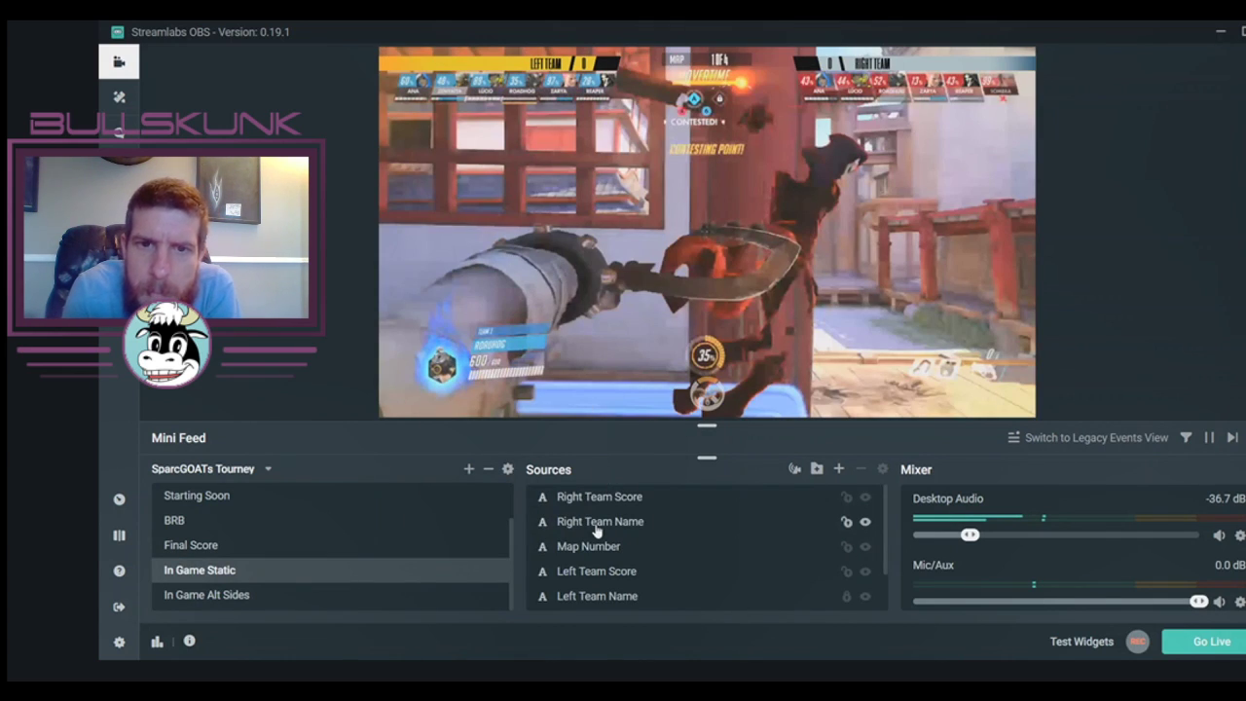
right_click(598, 522)
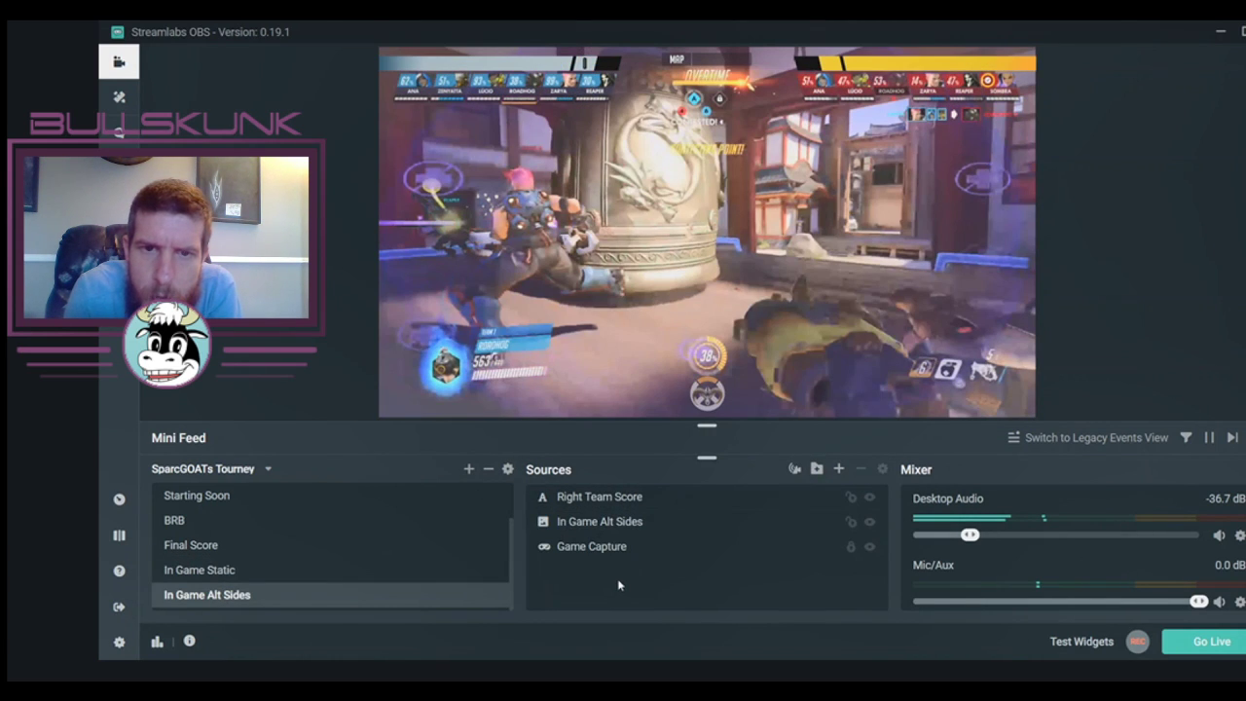
key(ctrl+v)
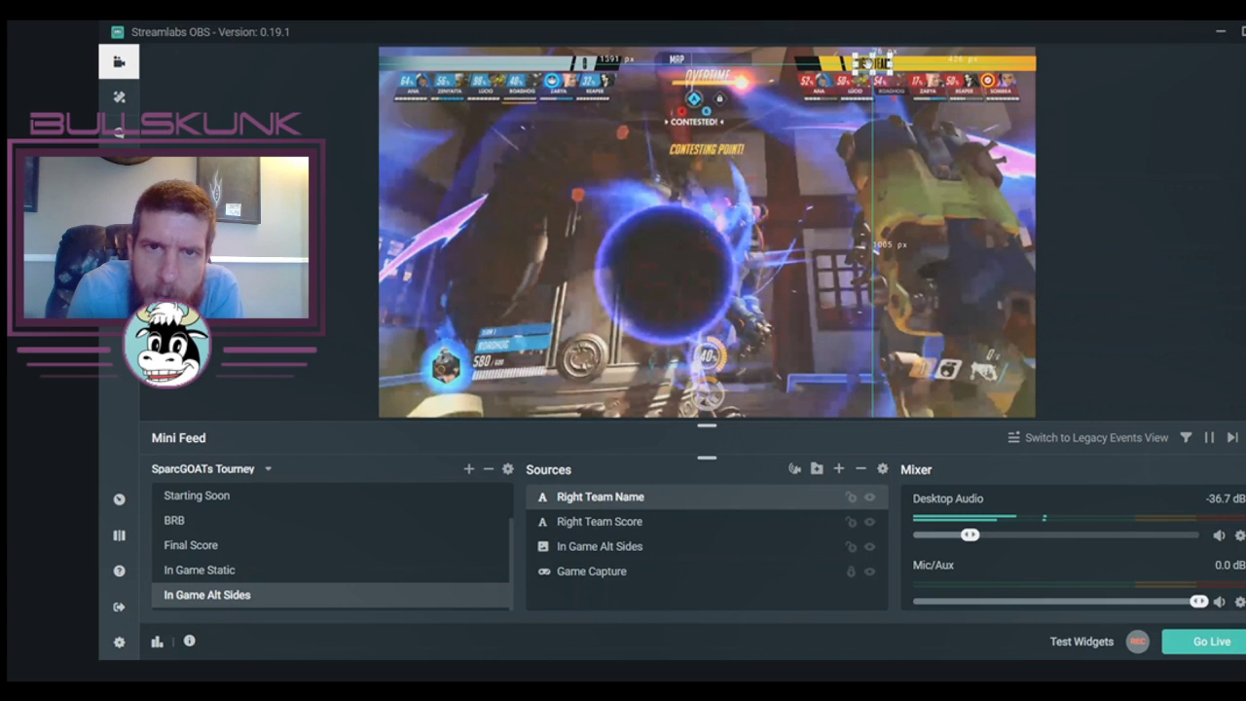
right_click(637, 591)
click(723, 406)
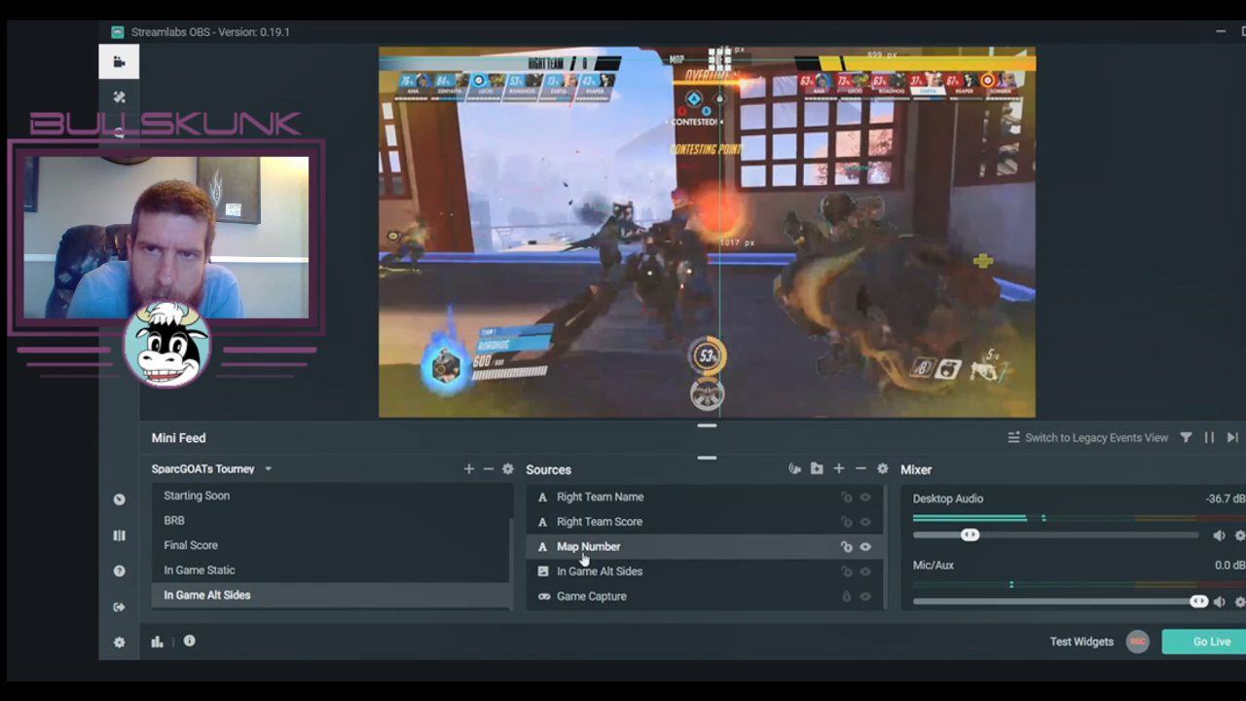
key(Delete)
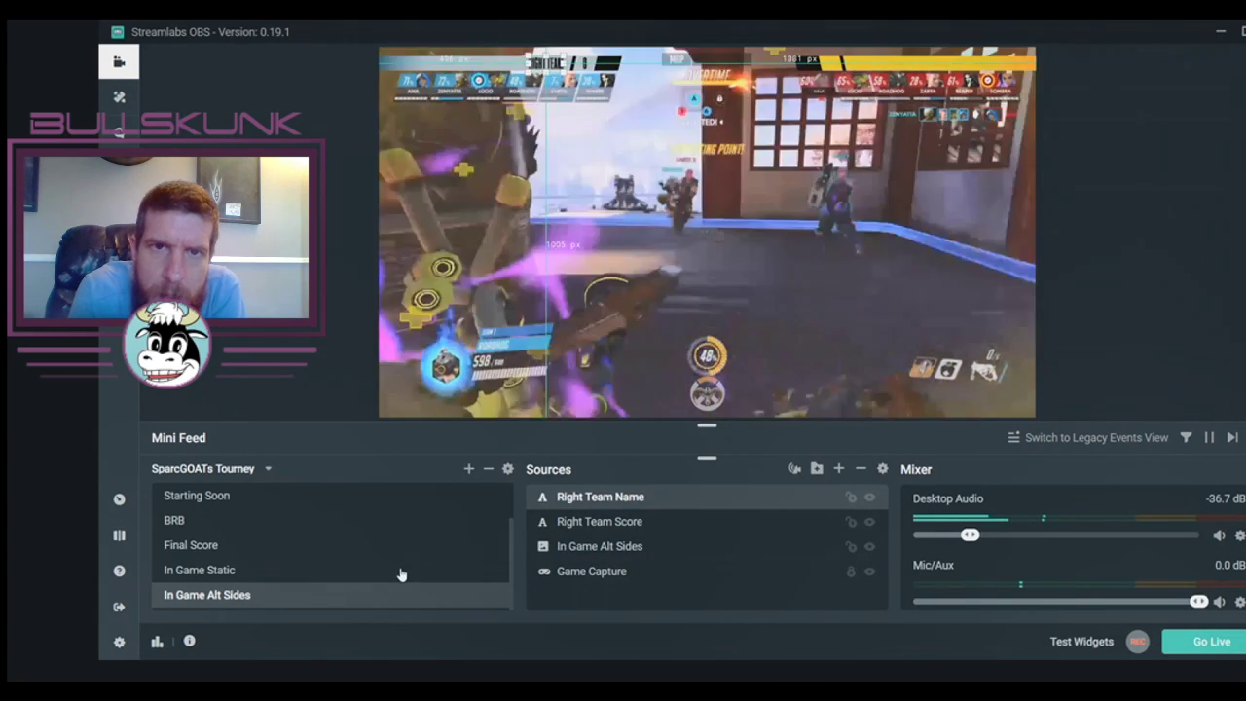
Copy Map Number from the In Game Static scene and paste it as a duplicate into In Game Alt Sides.
click(402, 571)
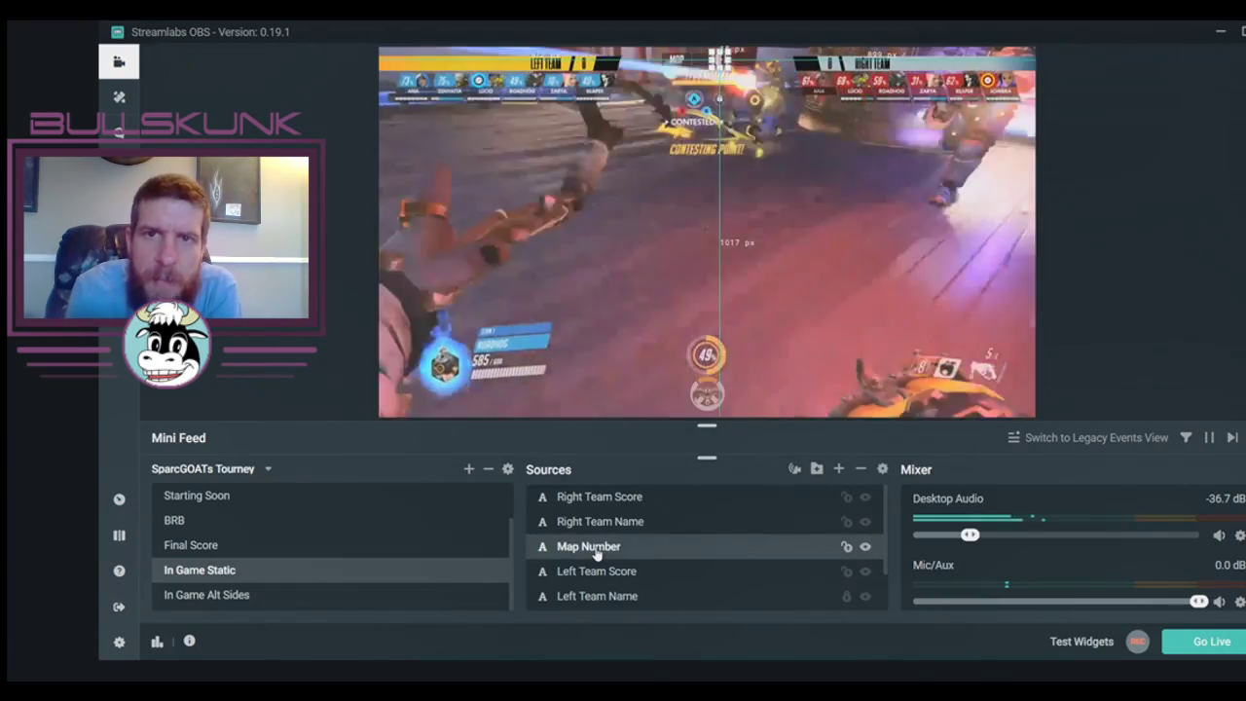
right_click(592, 550)
click(679, 145)
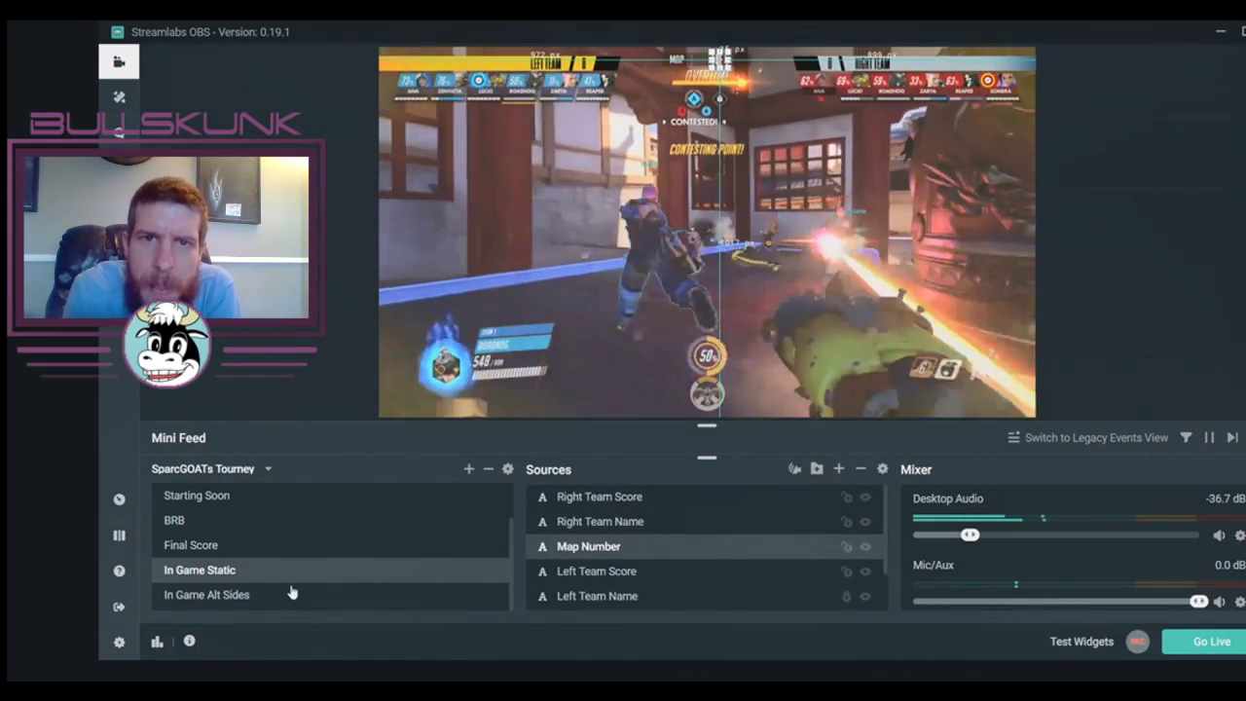
click(289, 595)
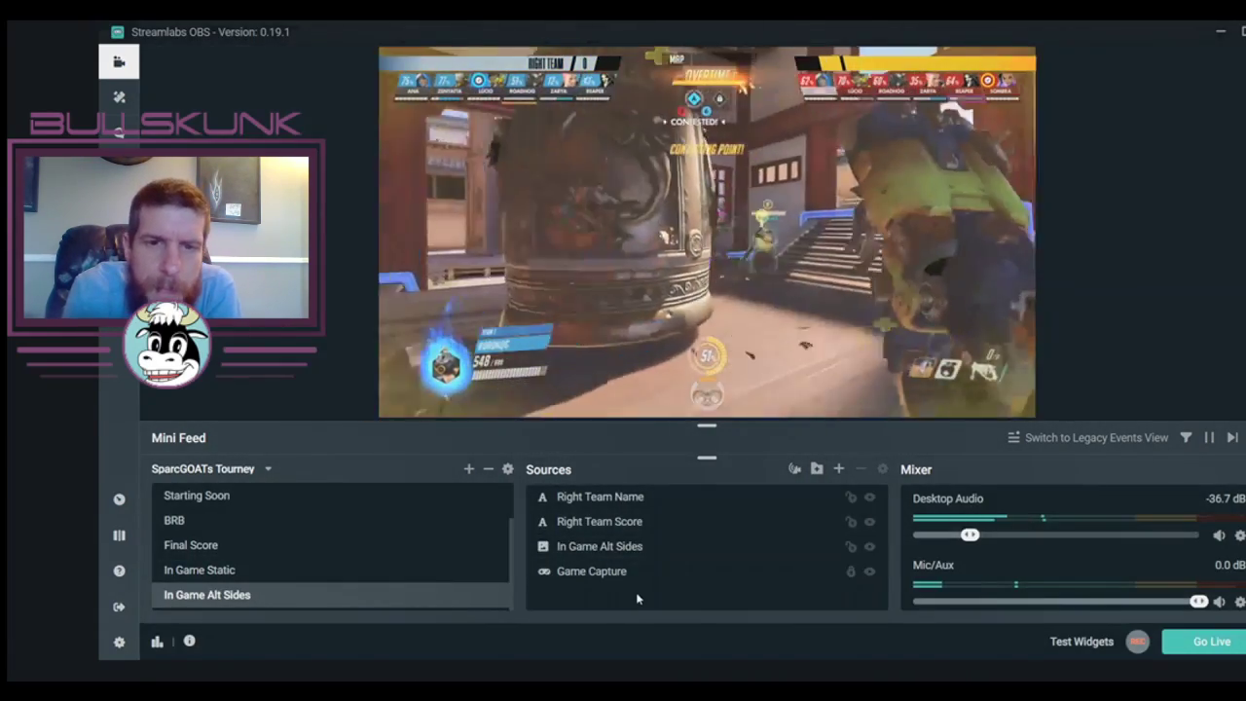
right_click(636, 592)
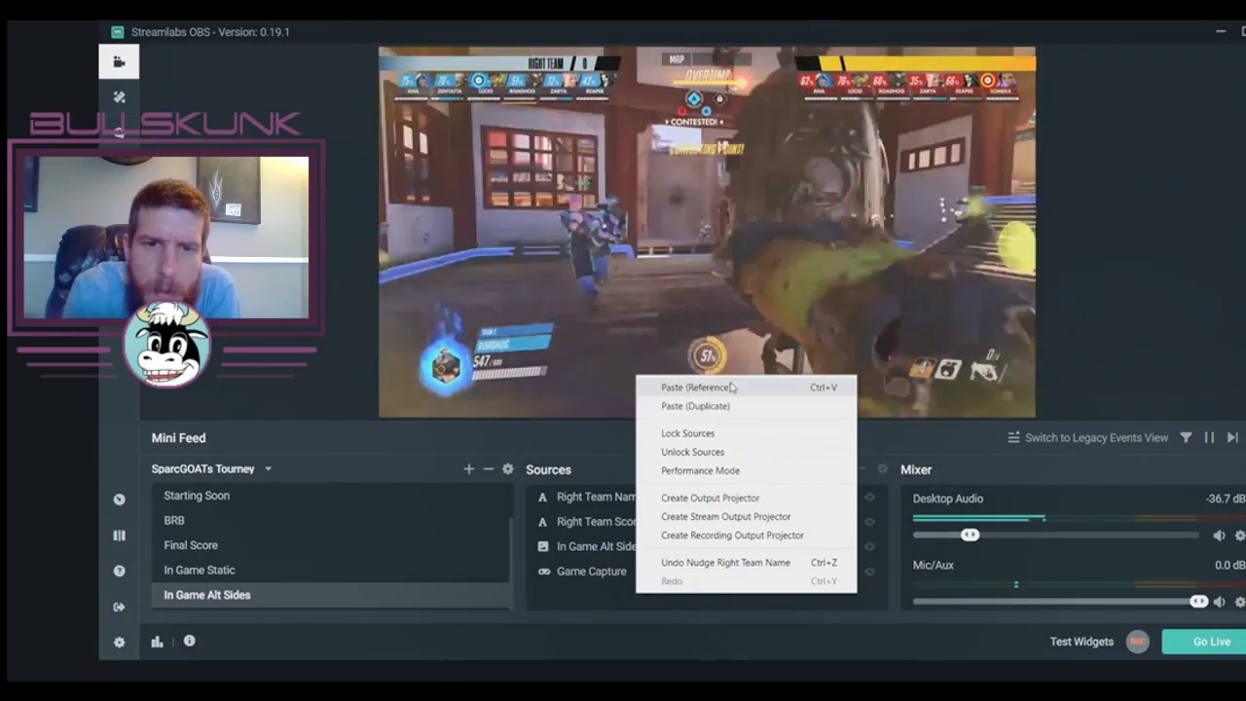
click(719, 405)
mouse_move(593, 496)
mouse_down()
mouse_move(592, 555)
mouse_move(578, 492)
mouse_up()
click(591, 549)
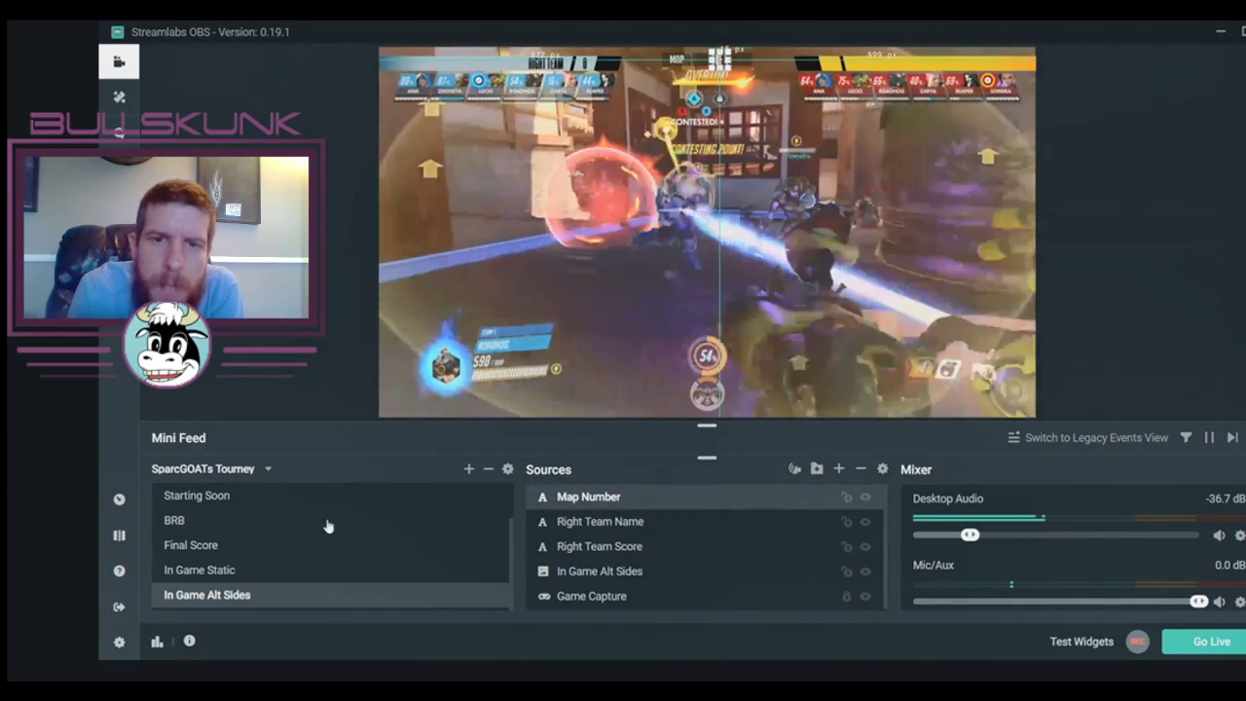
Copy Left Team Score from the In Game Static scene and paste it as a duplicate into In Game Alt Sides.
click(368, 576)
click(623, 574)
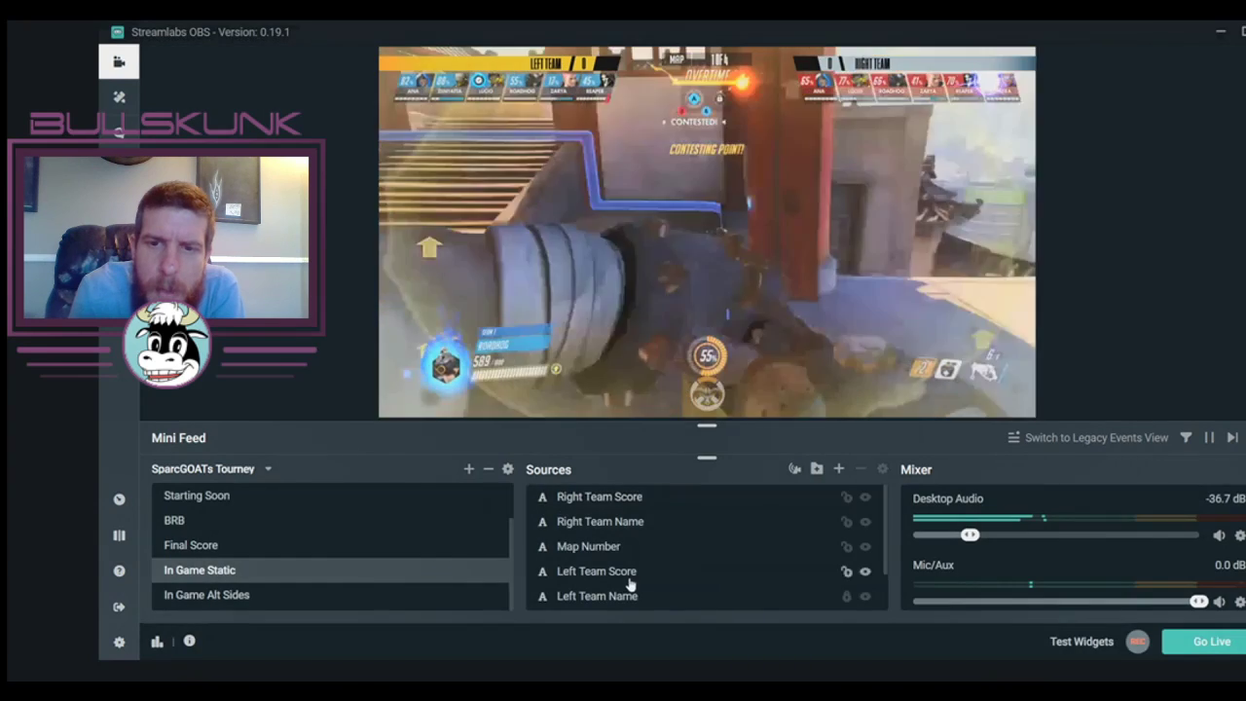
key(ctrl+c)
click(389, 594)
right_click(687, 574)
click(767, 153)
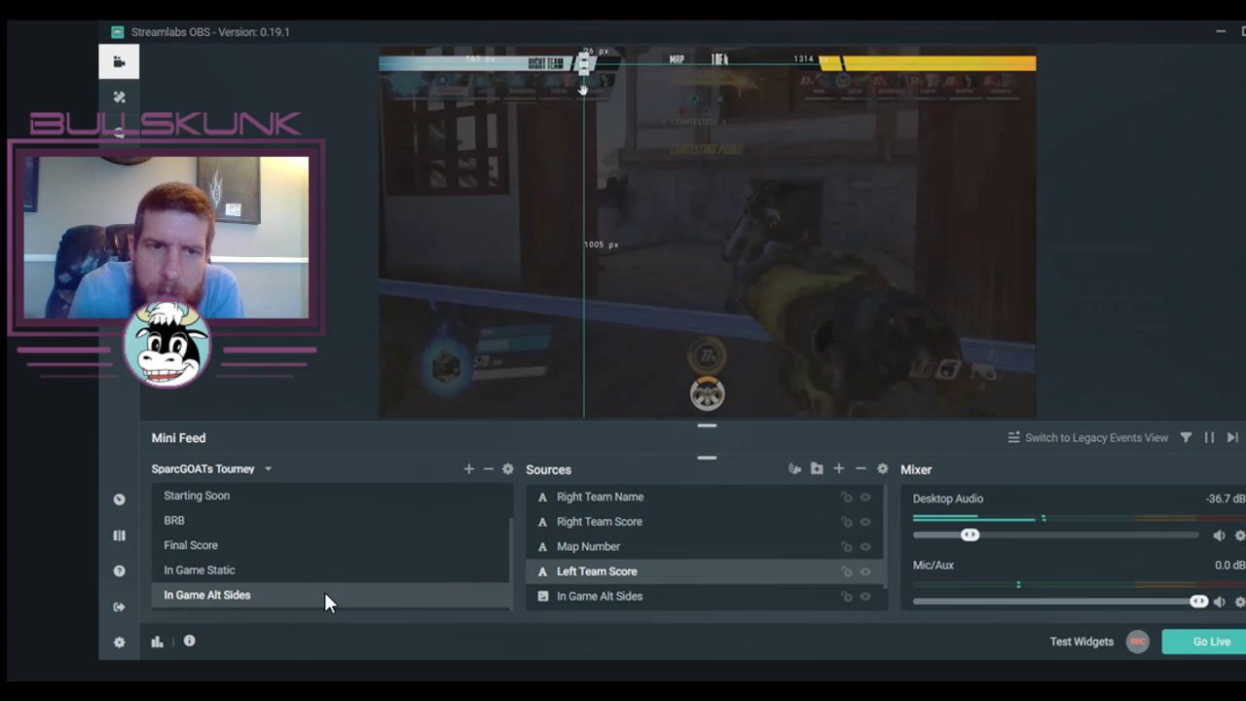
Lock the In Game Alt Sides image and position Left Team Score in the score slot of the overlay's right banner.
drag(583, 90, 655, 85)
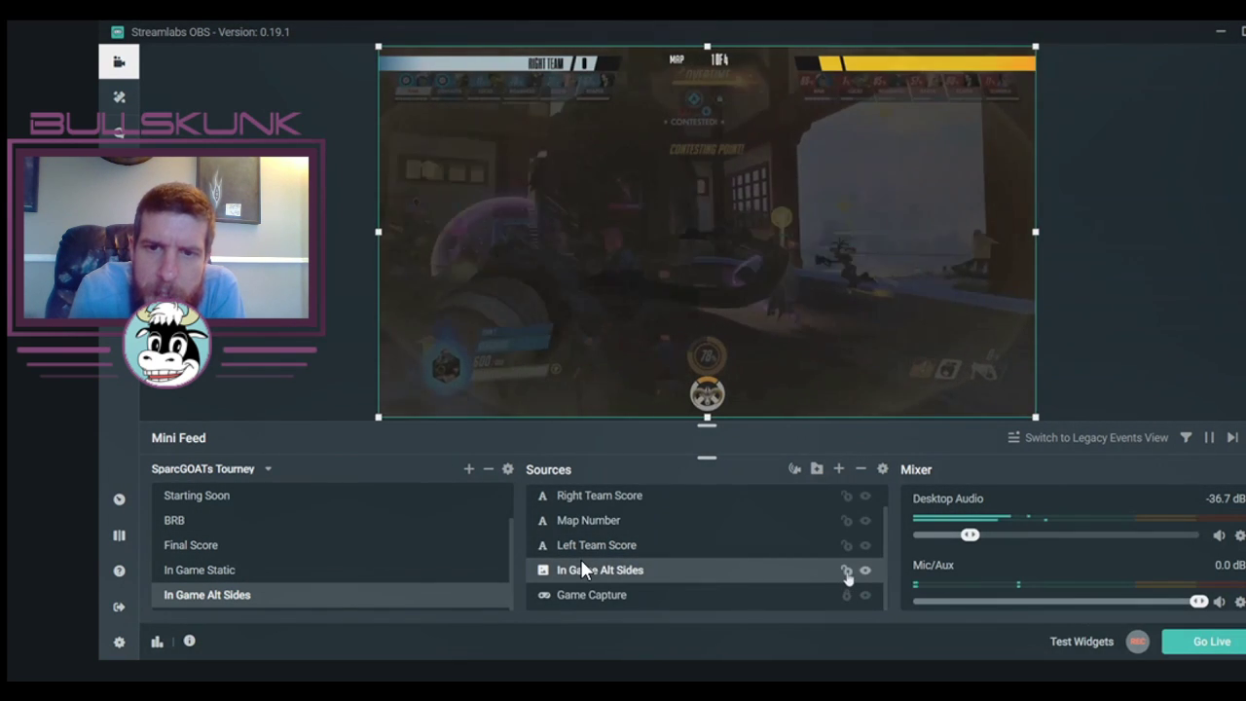
click(846, 570)
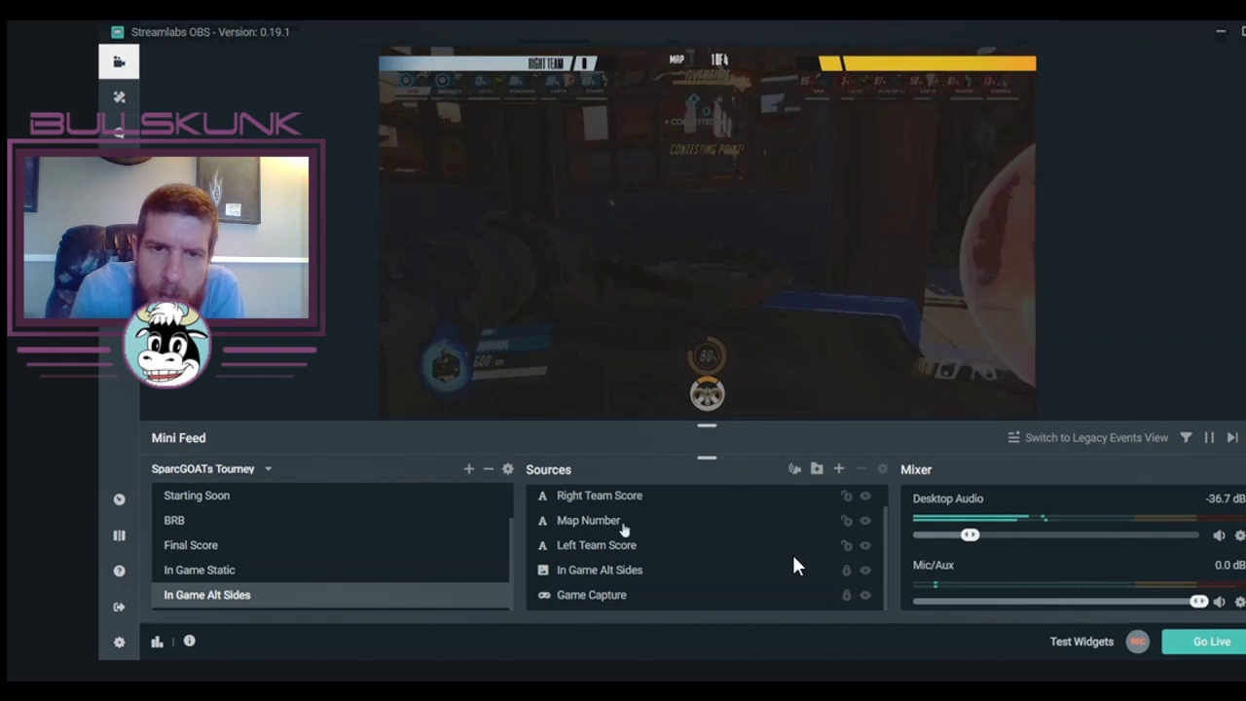
click(782, 546)
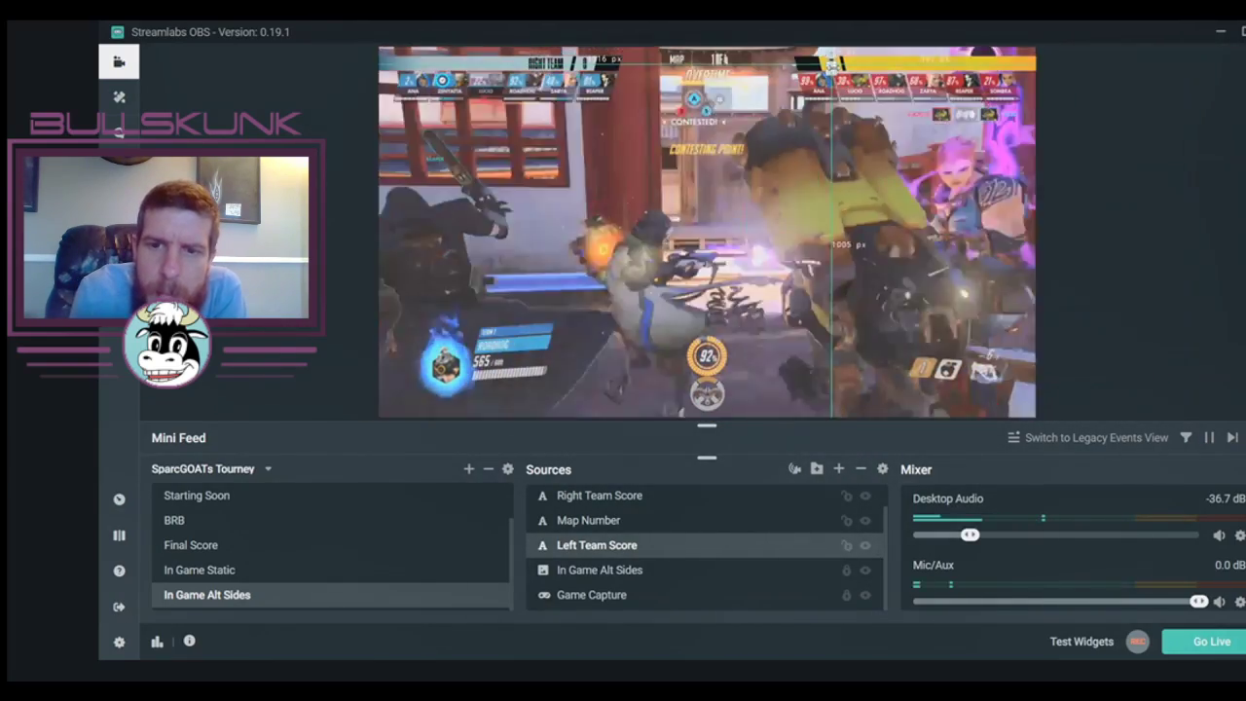
key(Up)
key(Up)
key(Up)
key(Up)
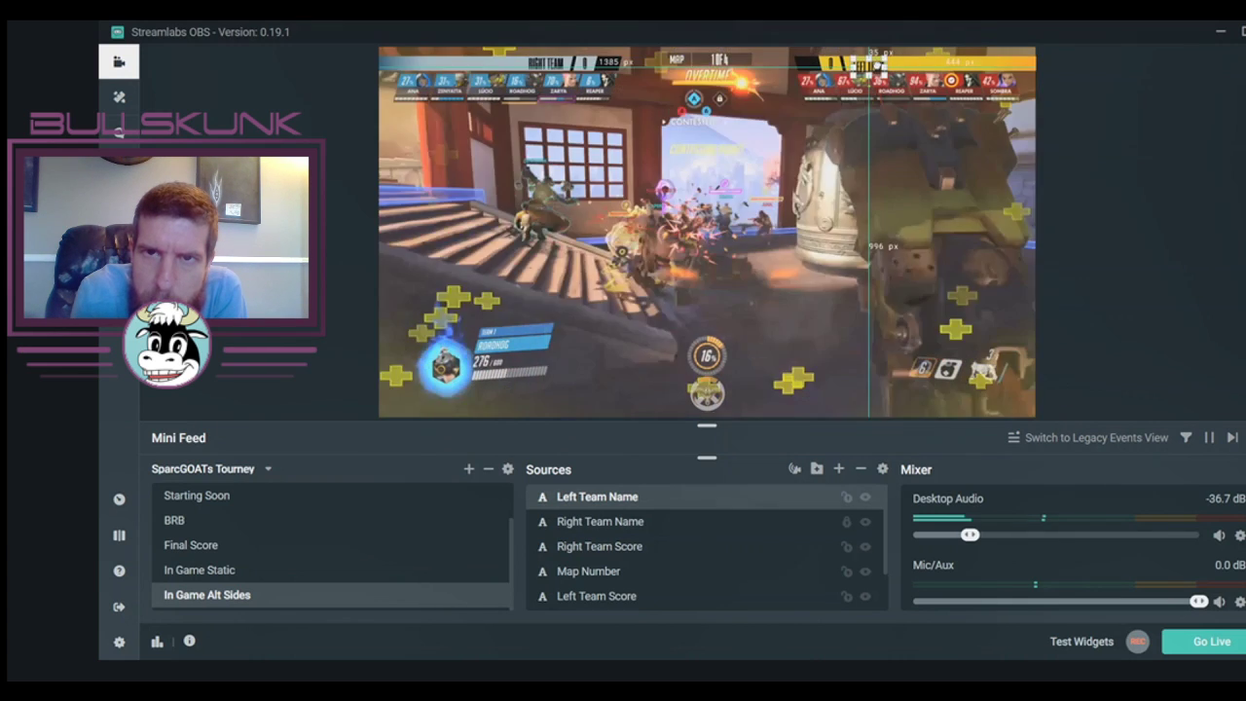
Review the Map Pool Static, In Game Static, In Game Alt Sides and In Game Live scenes and their sources.
click(302, 593)
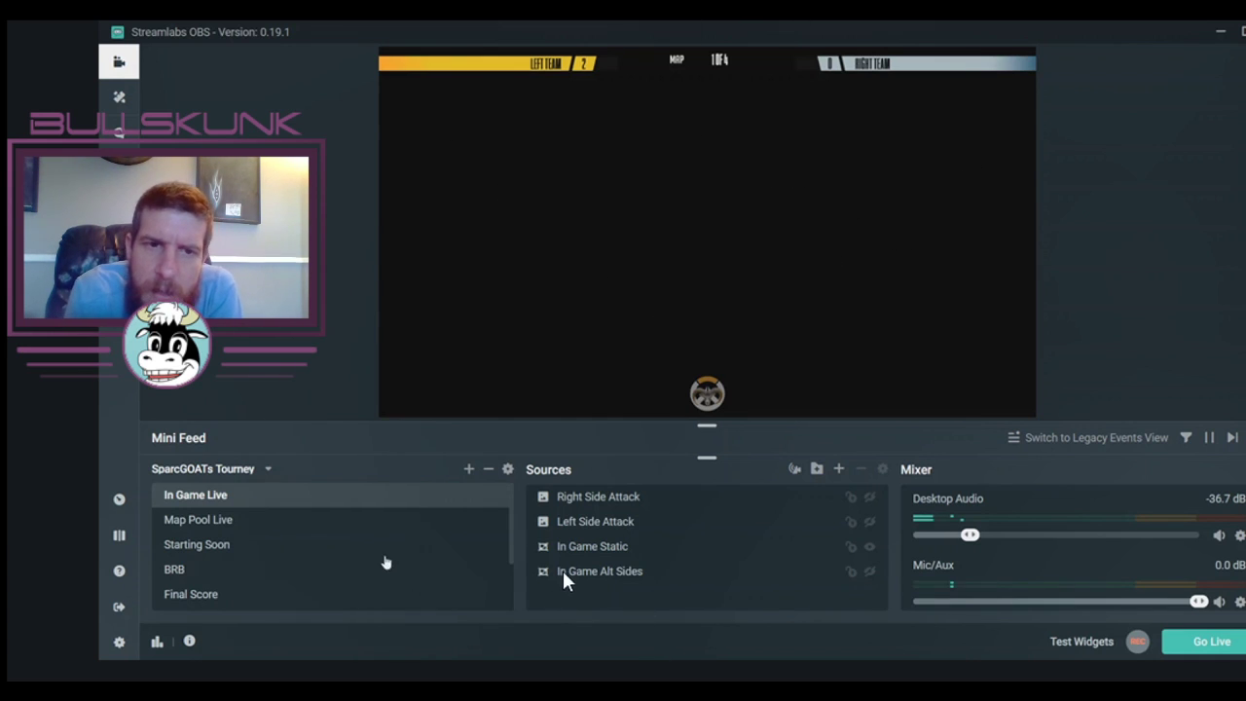
scroll(385, 562, down, 3)
click(310, 595)
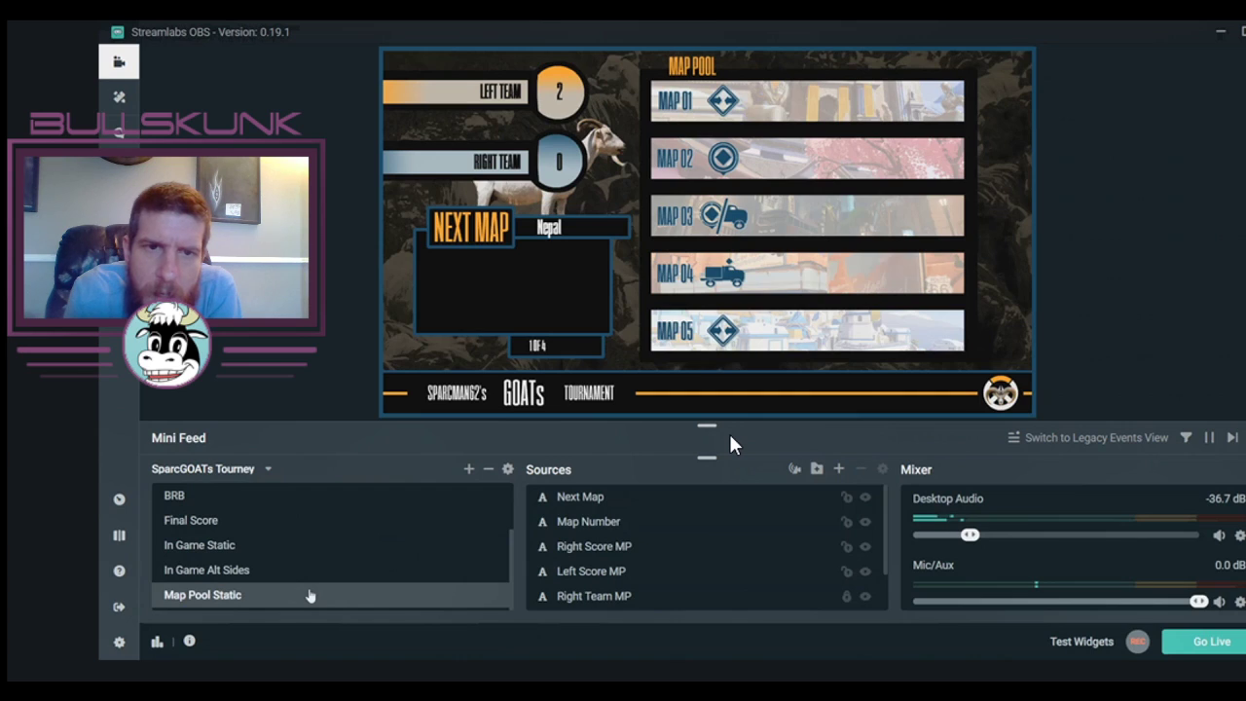
click(290, 546)
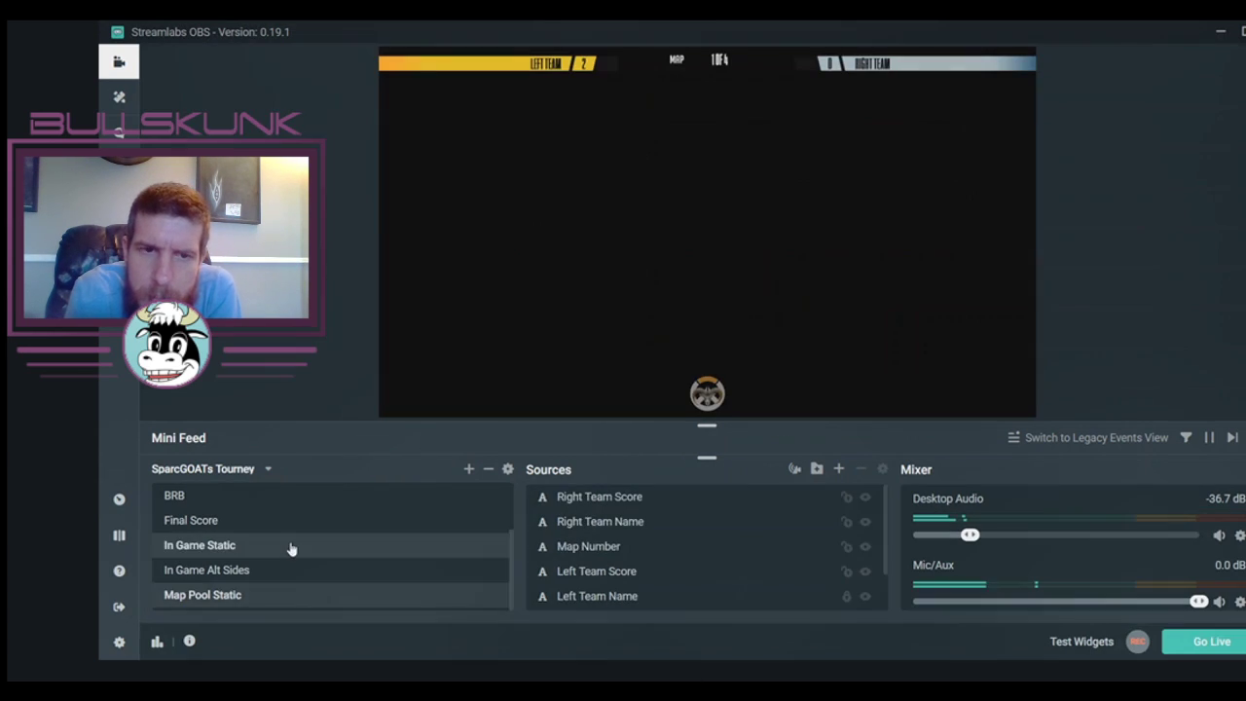
click(289, 574)
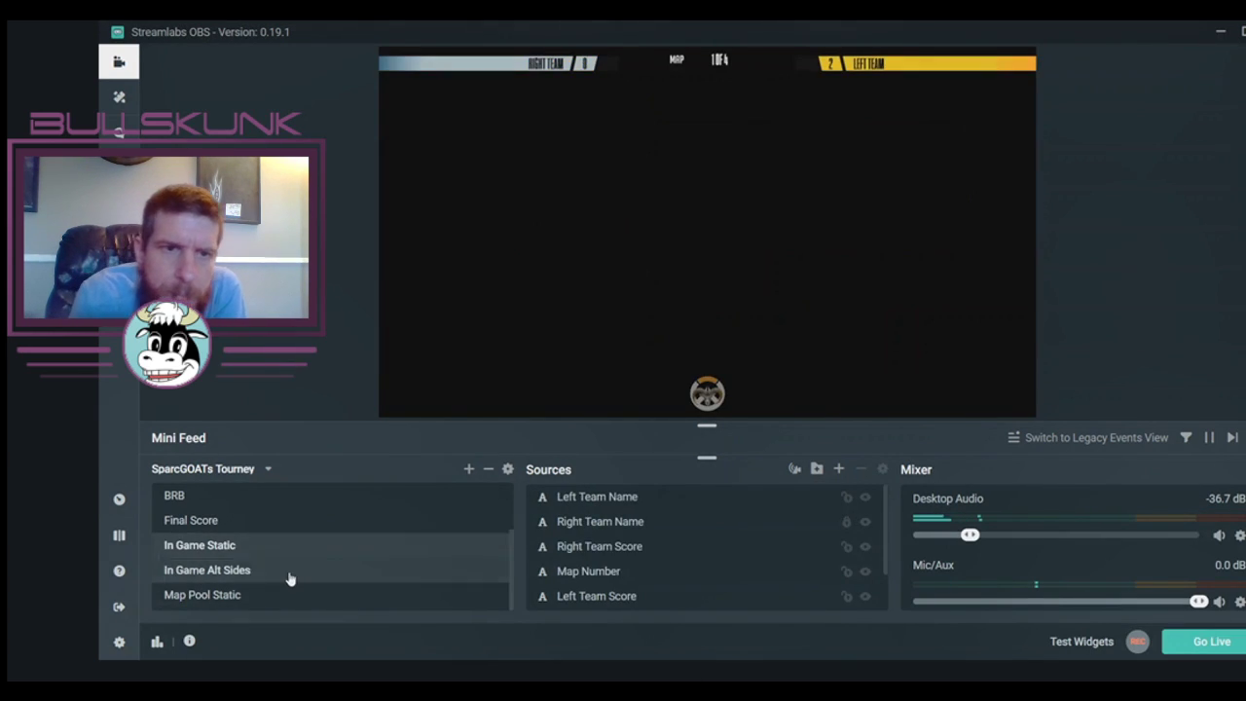
scroll(289, 578, up, 3)
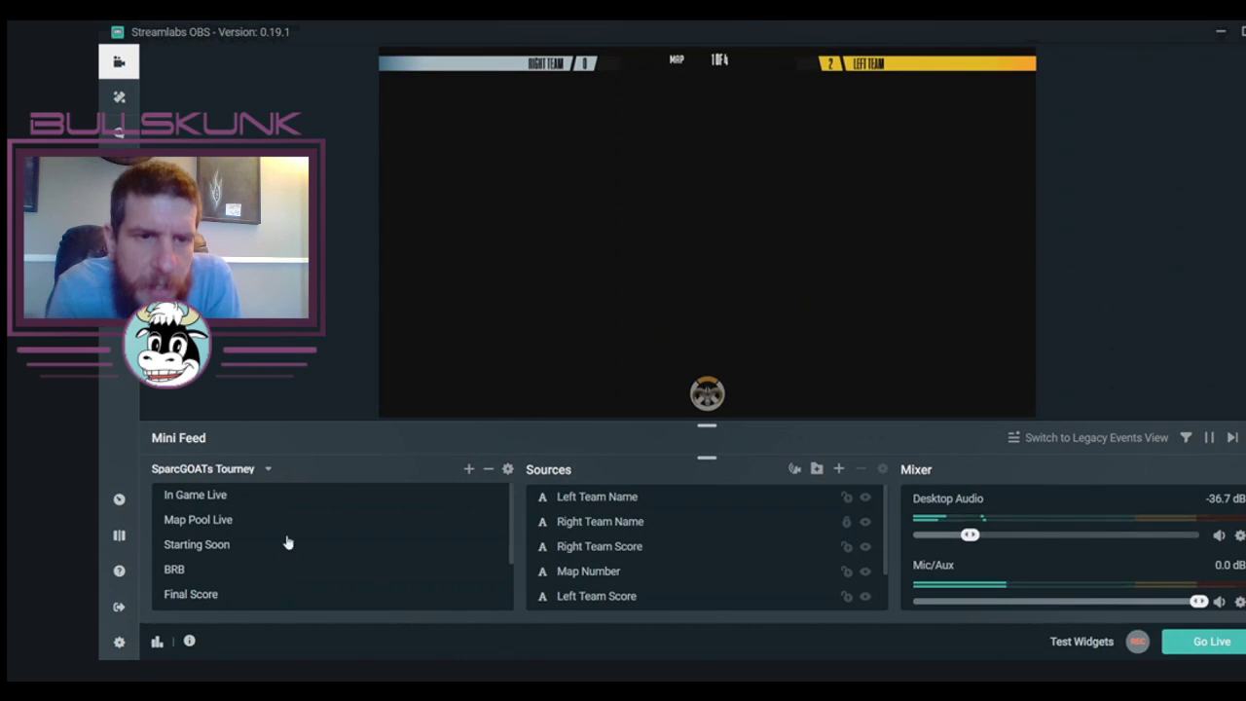
click(287, 498)
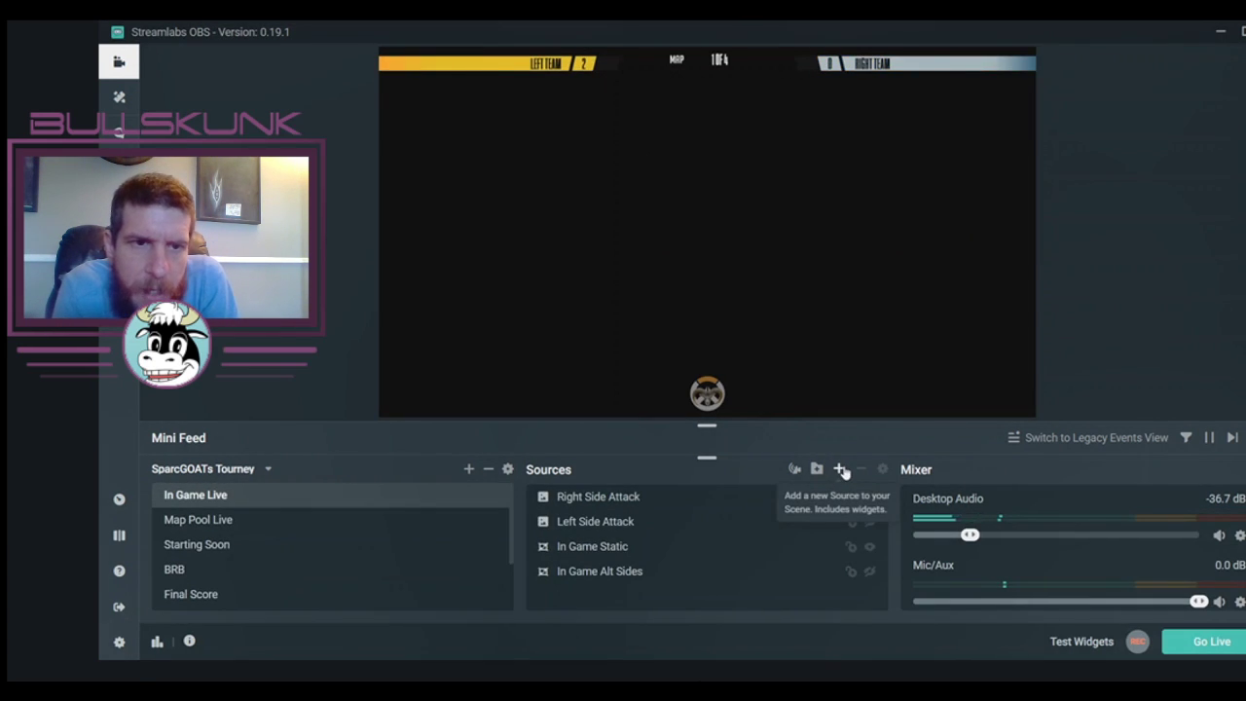
click(838, 470)
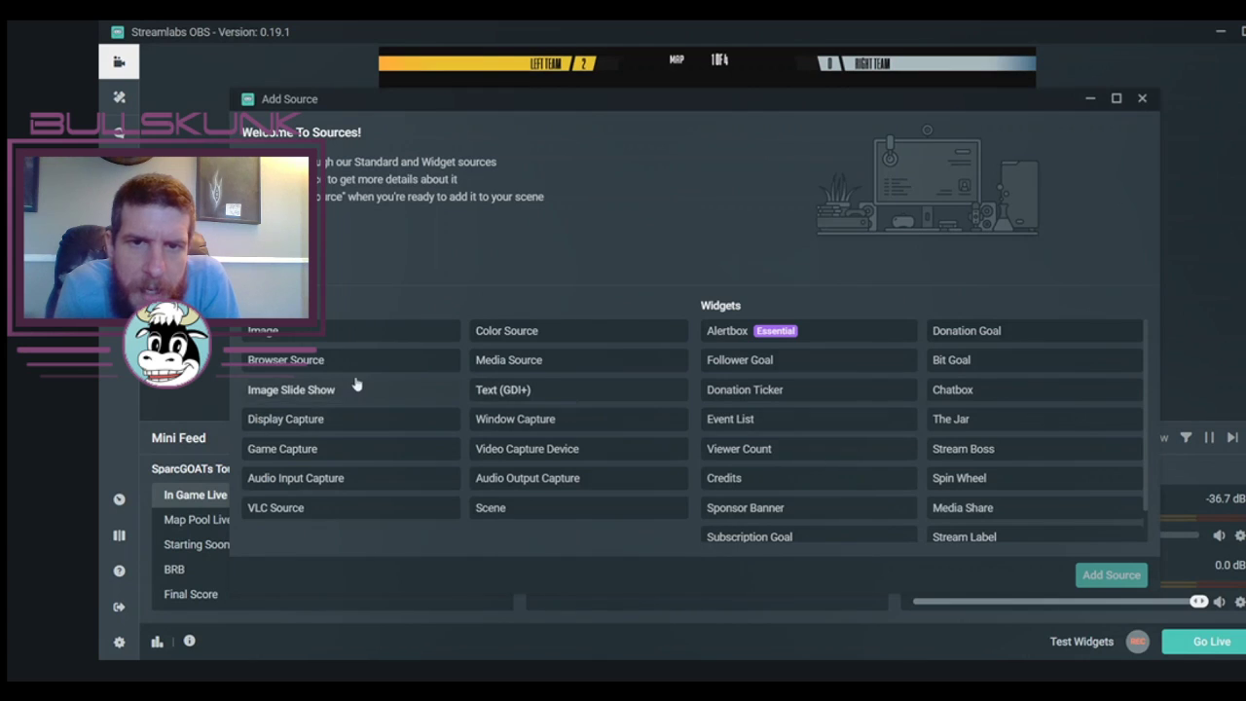
click(501, 507)
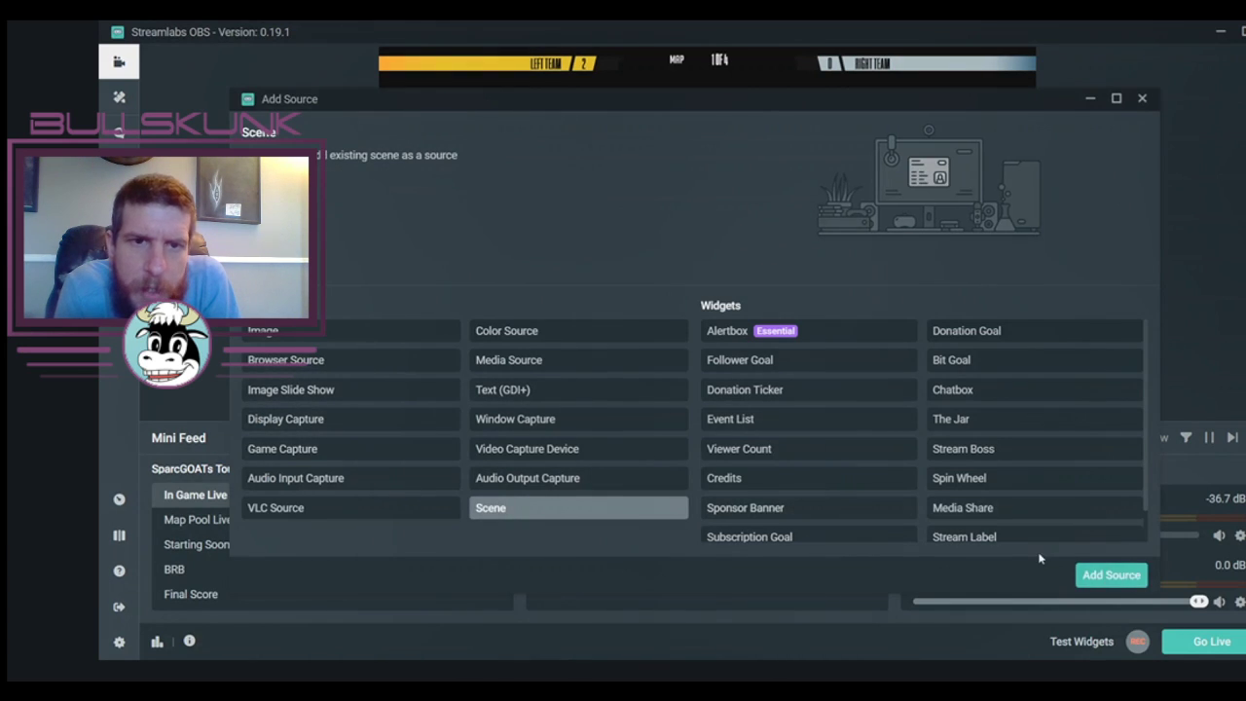
click(1097, 574)
scroll(614, 376, down, 2)
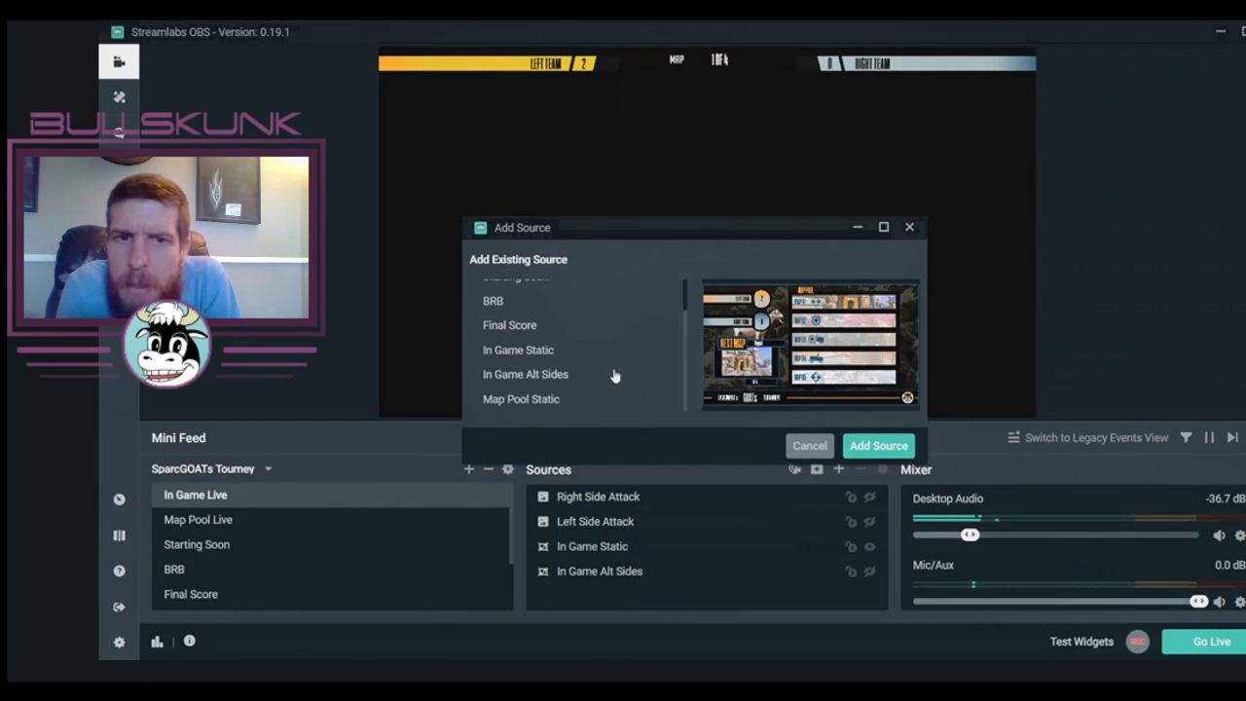
click(558, 360)
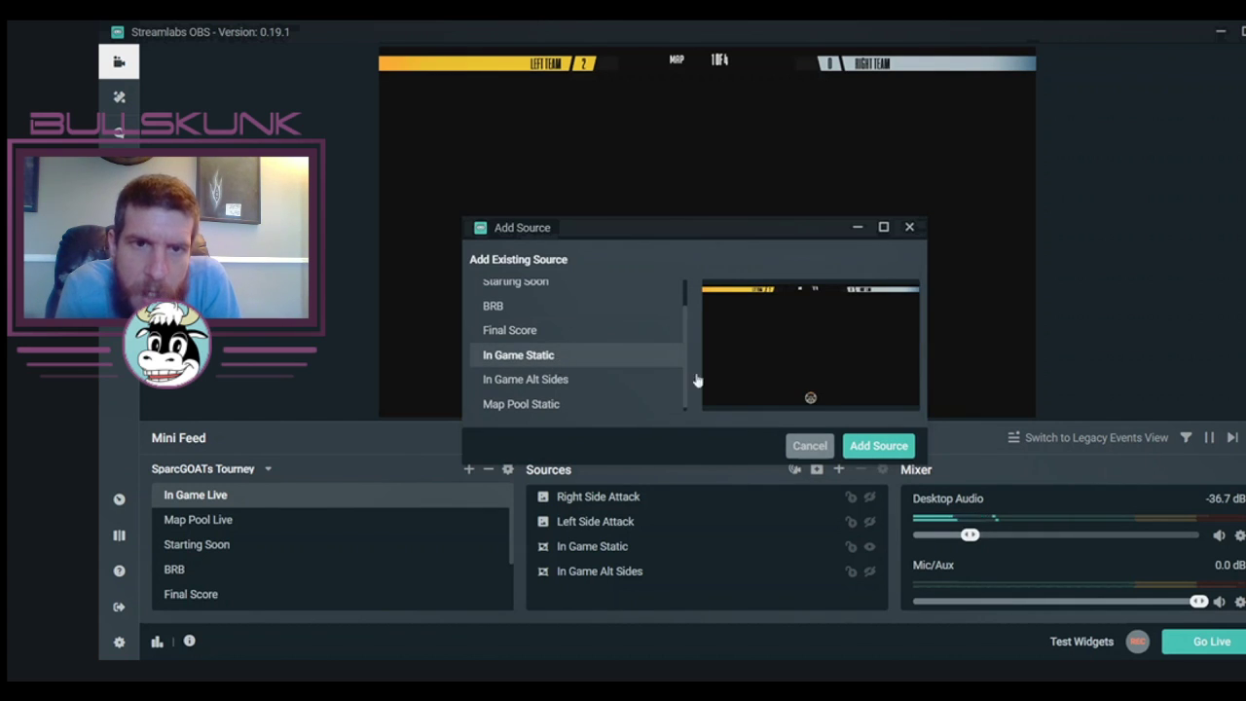
click(808, 443)
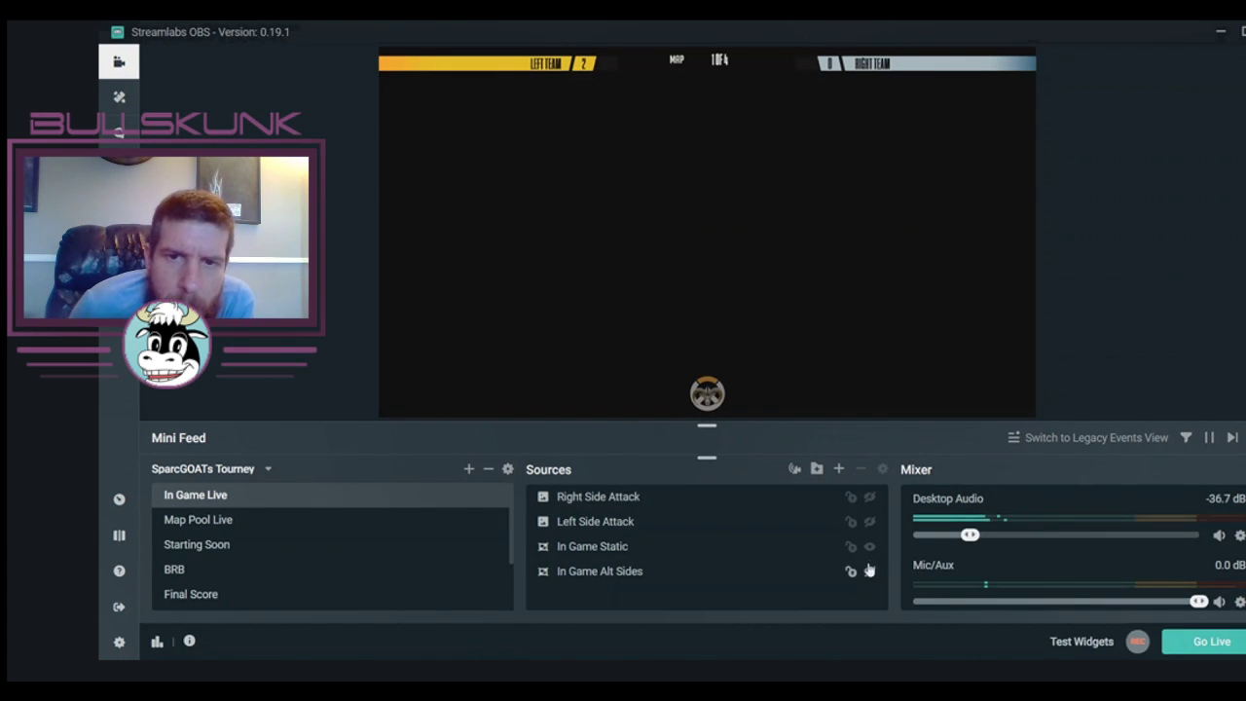
Hide the In Game Static scene source and show In Game Alt Sides in the In Game Live scene.
click(869, 546)
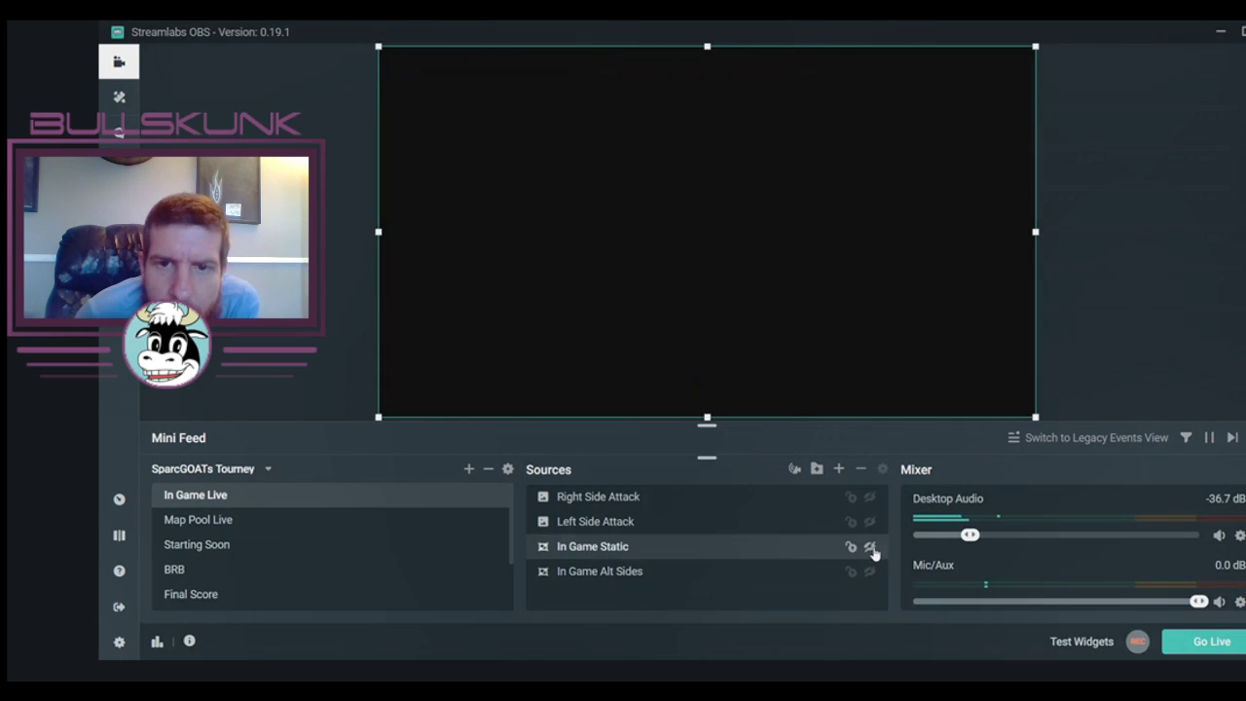
click(871, 571)
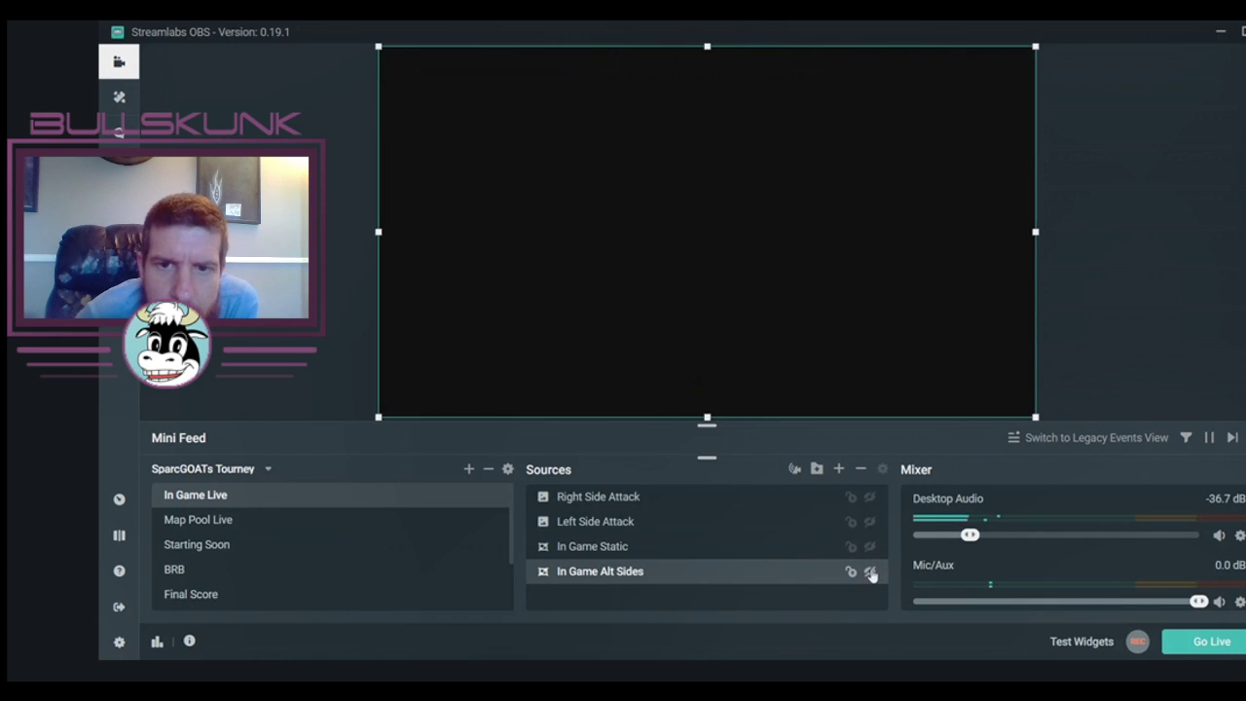
click(870, 572)
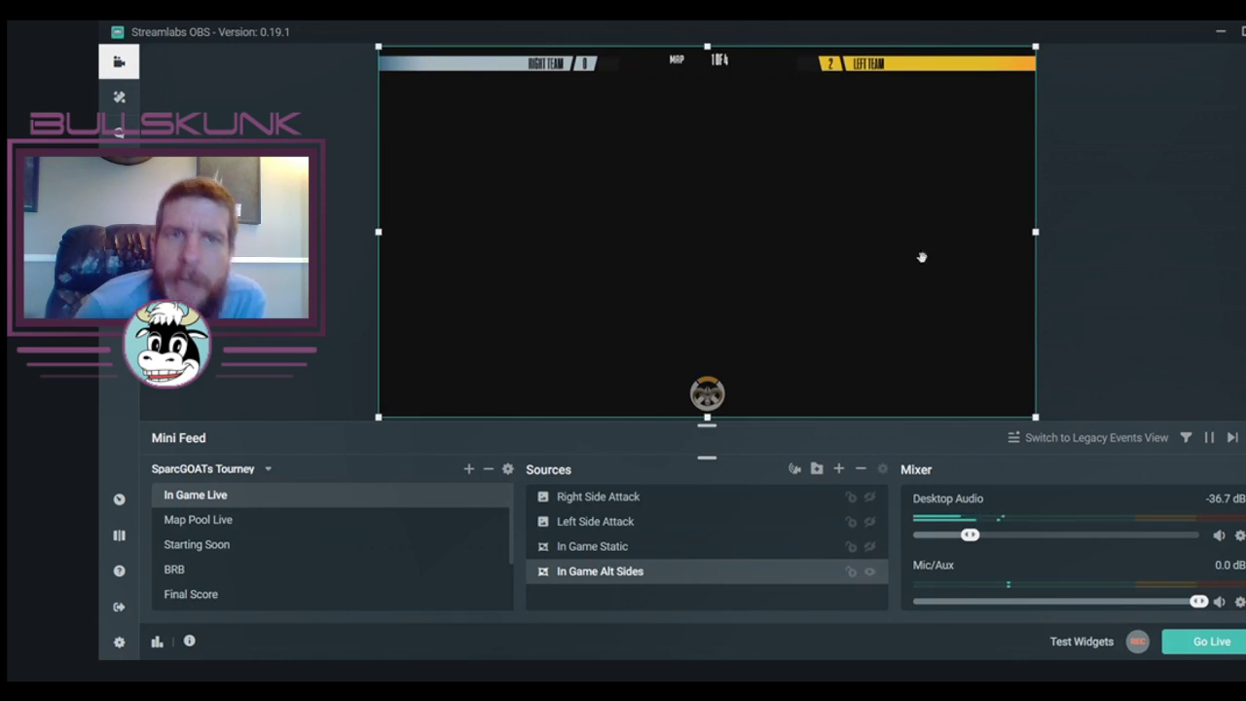
In the In Game Live scene, hide In Game Alt Sides and show the In Game Static and Right Side Attack sources.
click(871, 571)
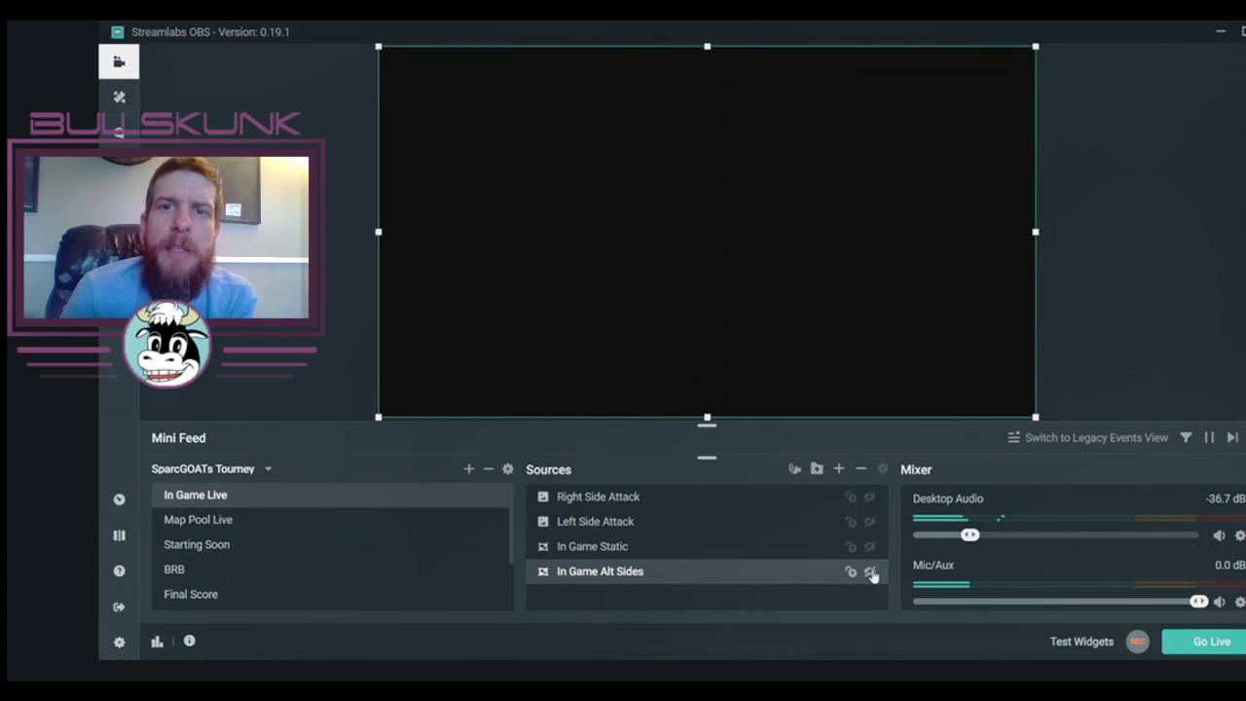
click(871, 547)
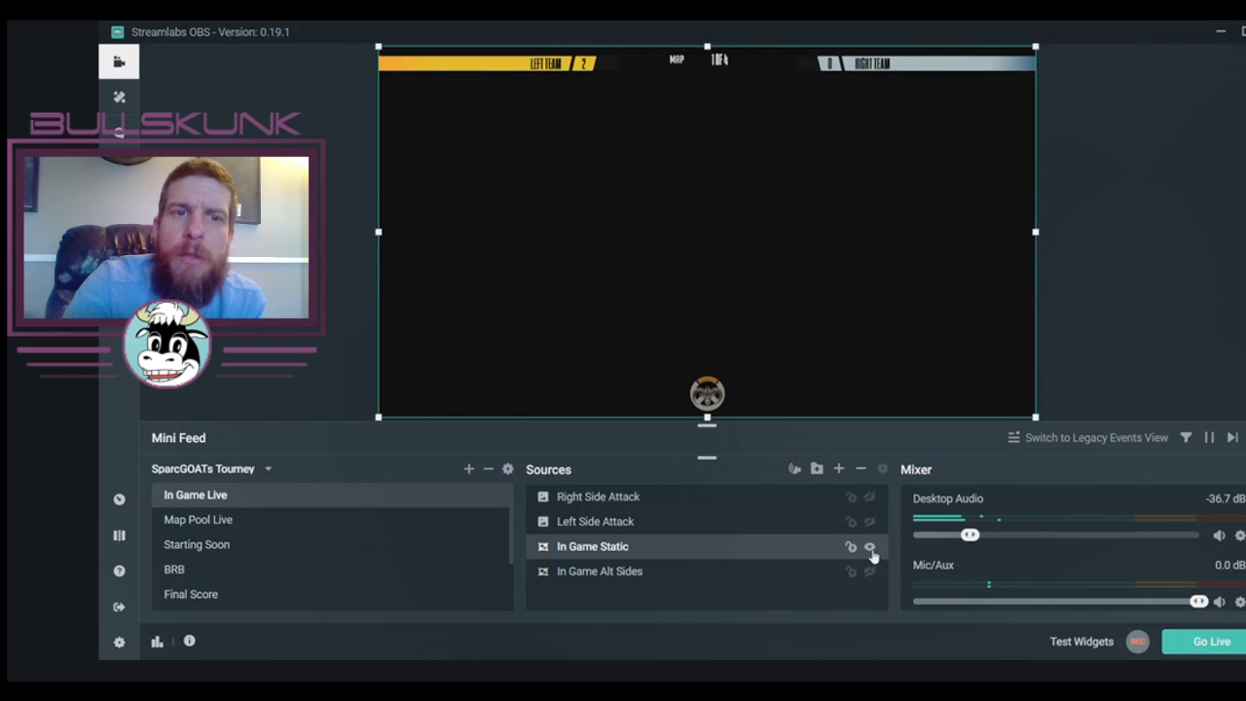
click(806, 503)
click(869, 499)
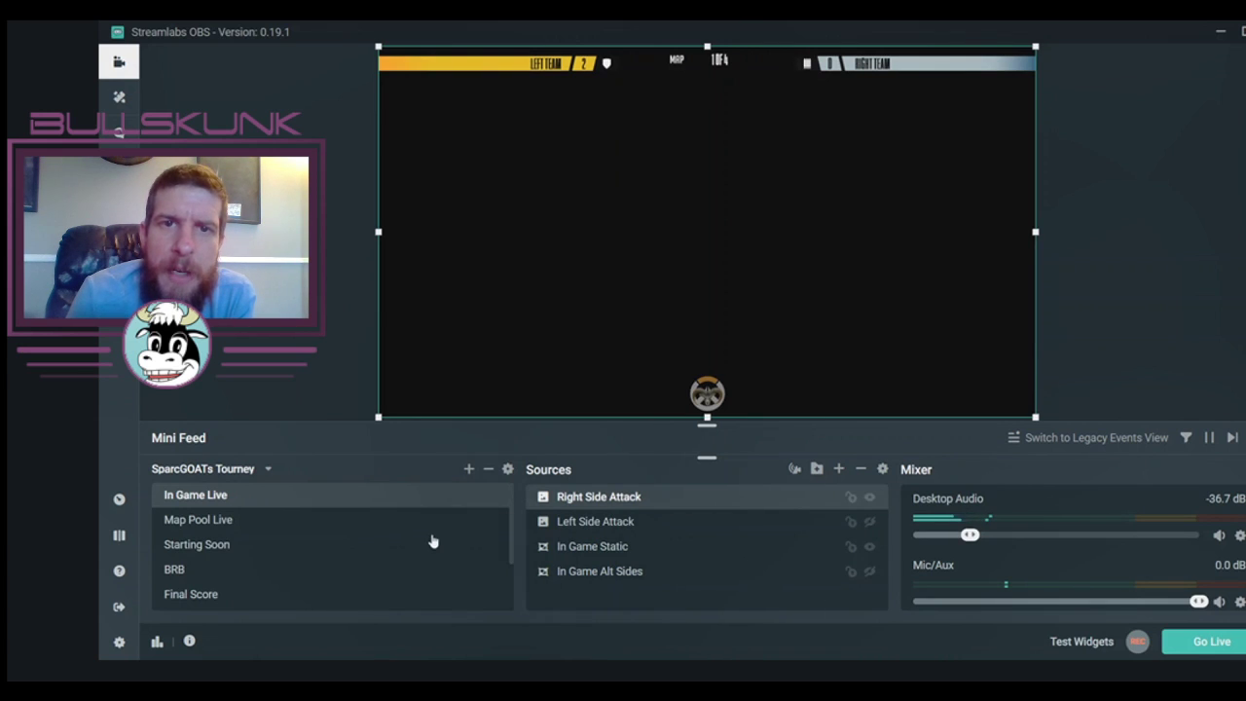
click(838, 469)
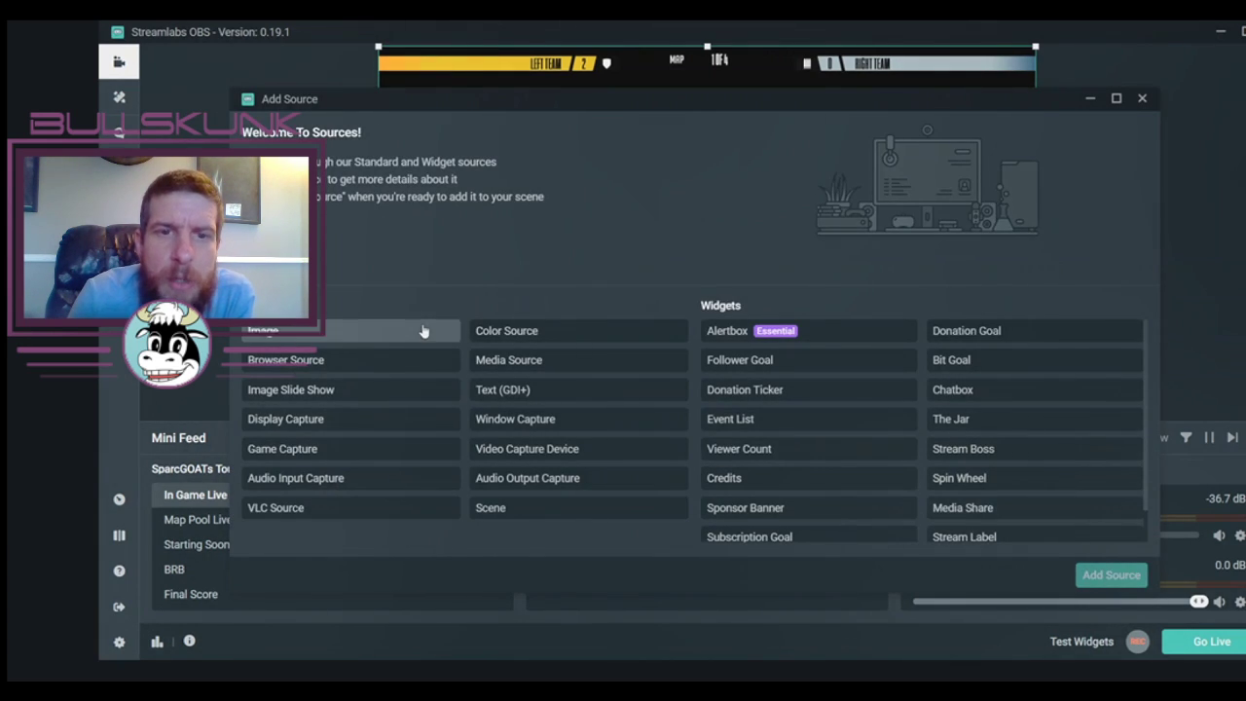
click(422, 329)
click(1111, 574)
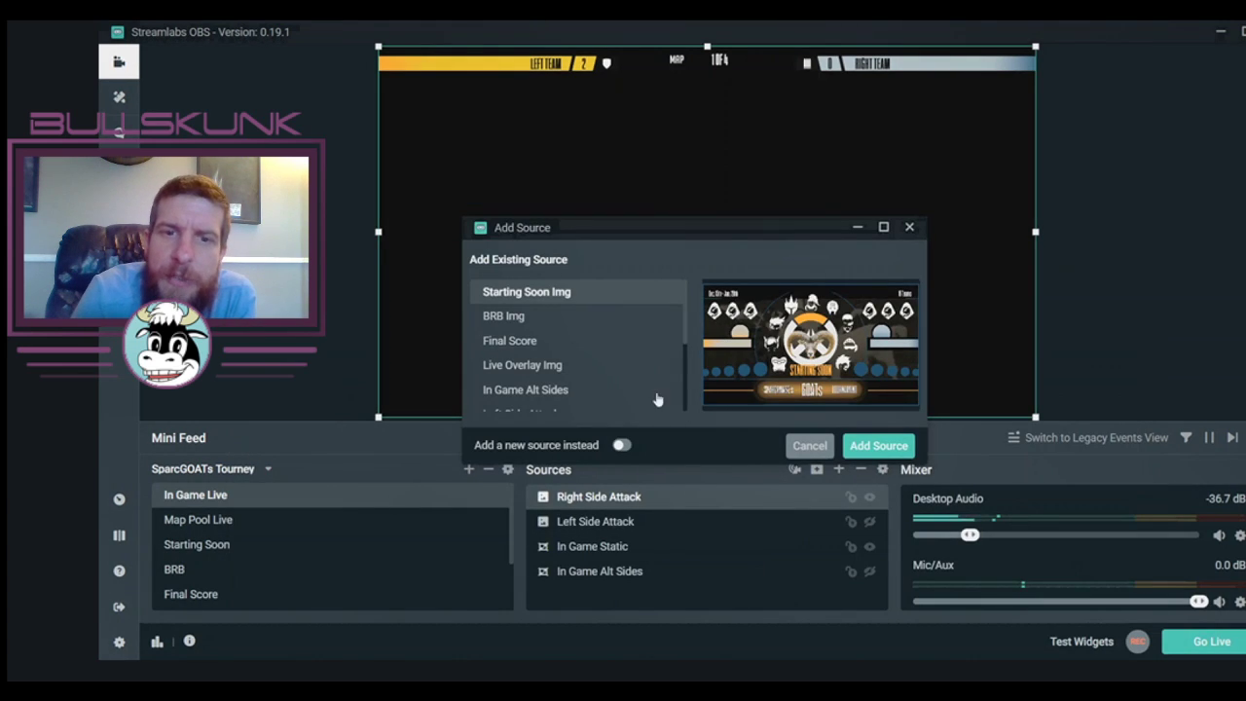
scroll(607, 356, down, 3)
click(580, 352)
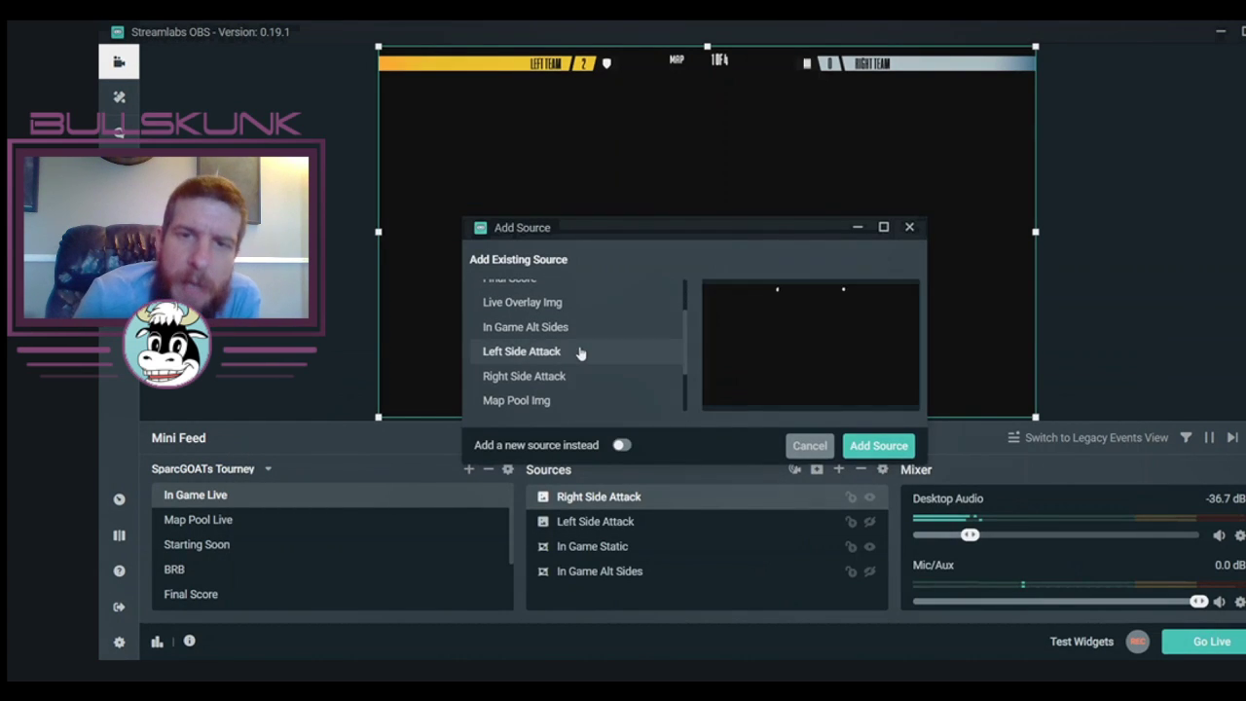
click(810, 444)
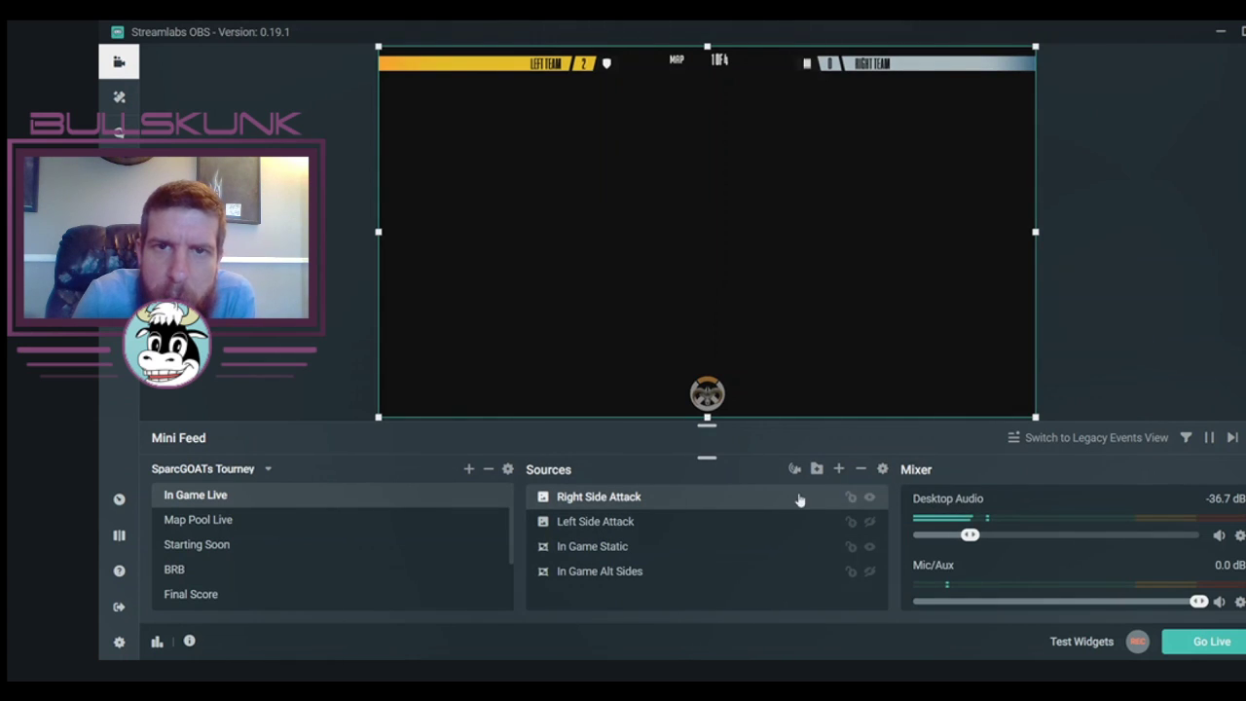
Show Left Side Attack in place of Right Side Attack, and In Game Alt Sides in place of In Game Static.
click(871, 523)
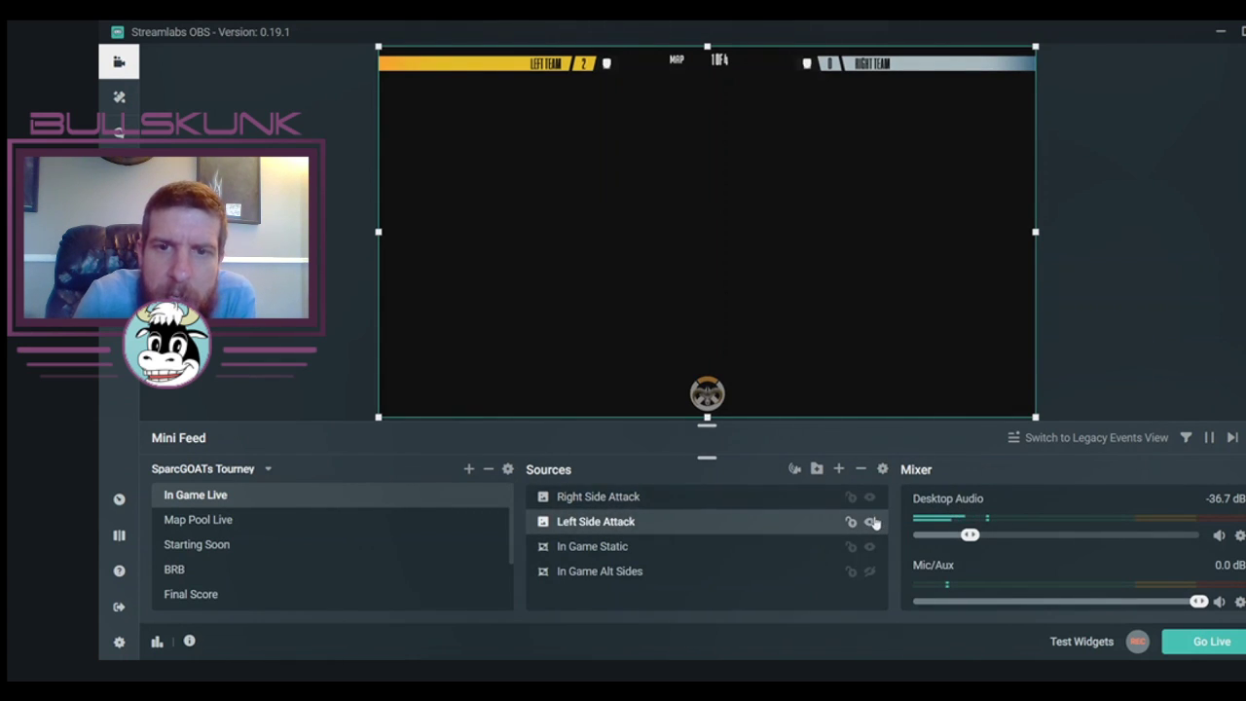
click(871, 499)
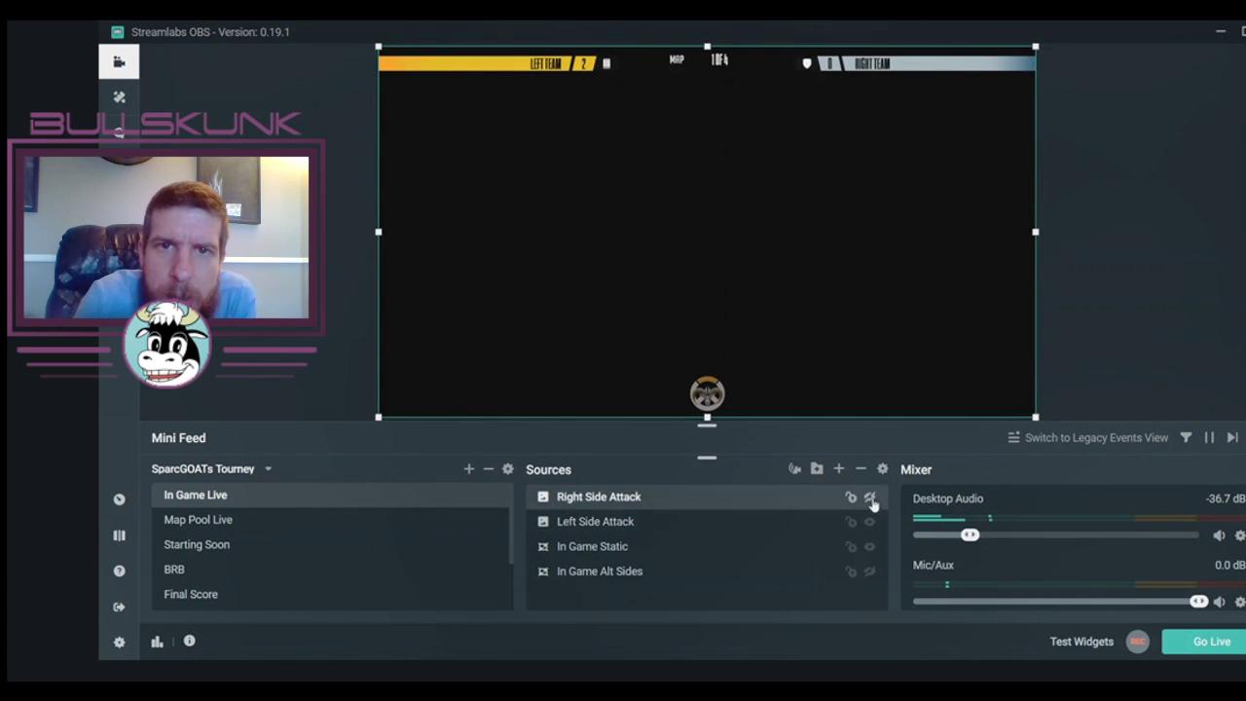
click(871, 546)
click(871, 572)
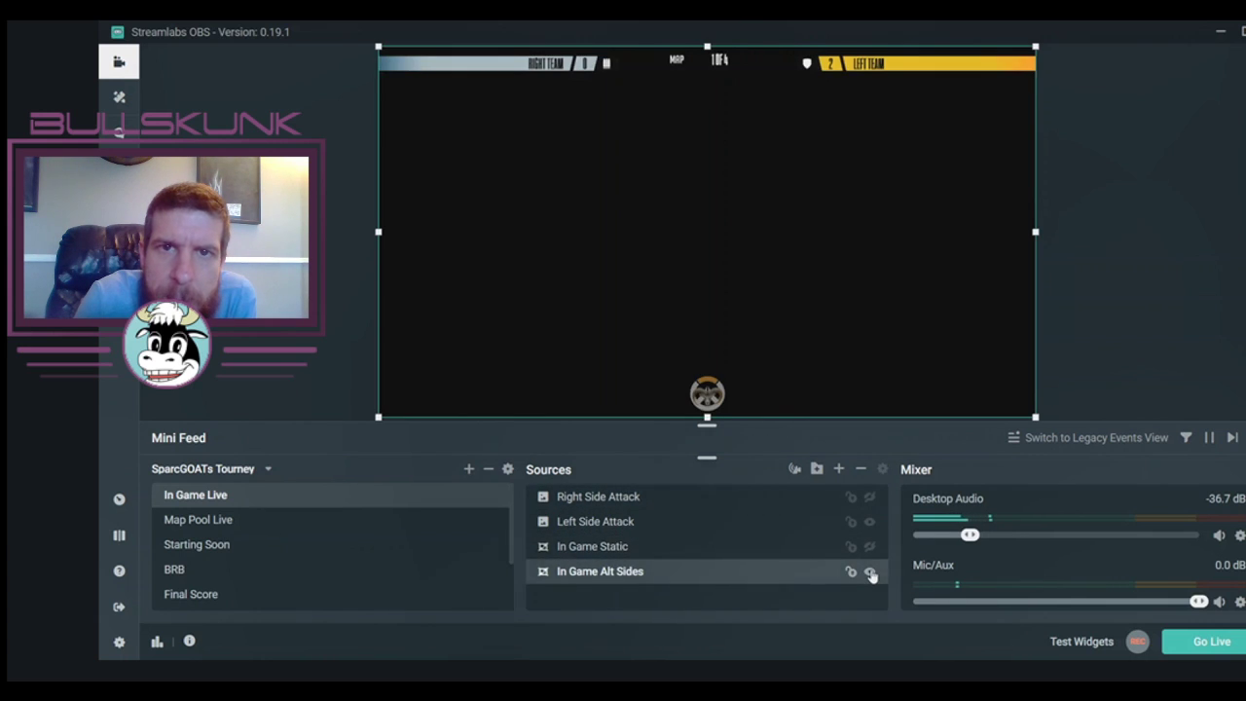
Switch In Game Live back from In Game Alt Sides to In Game Static and hide both side attack images.
click(871, 573)
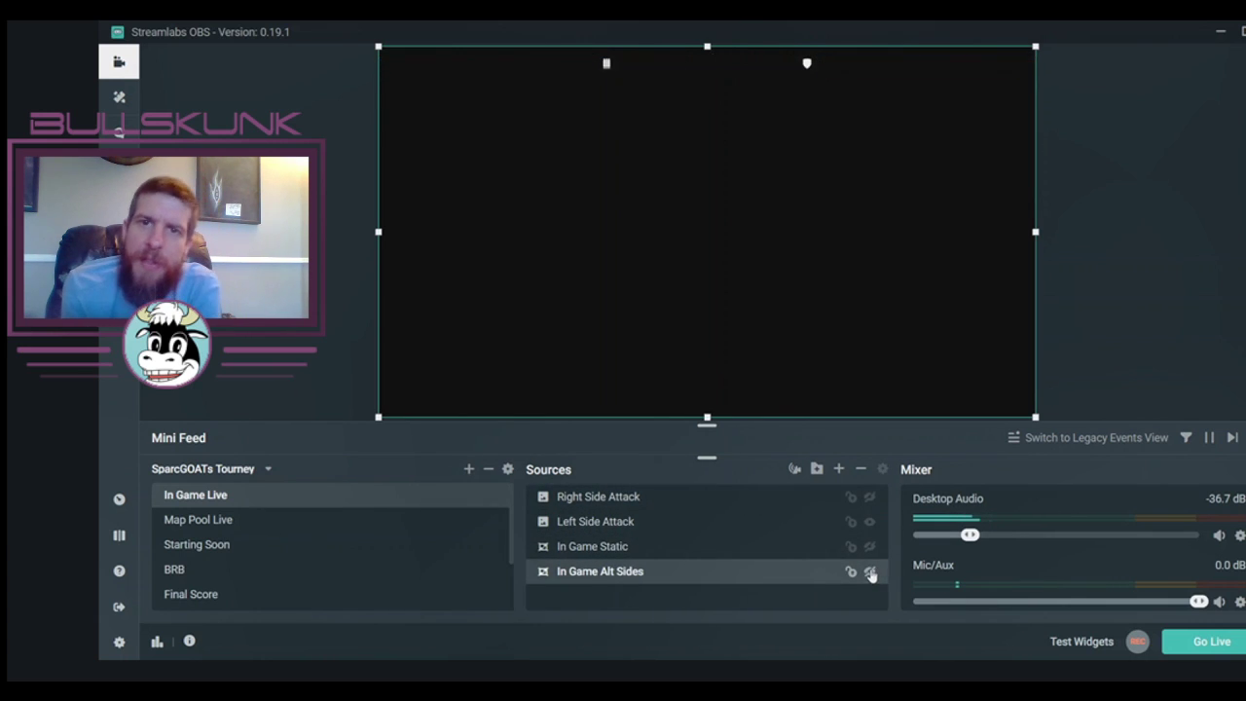
click(870, 546)
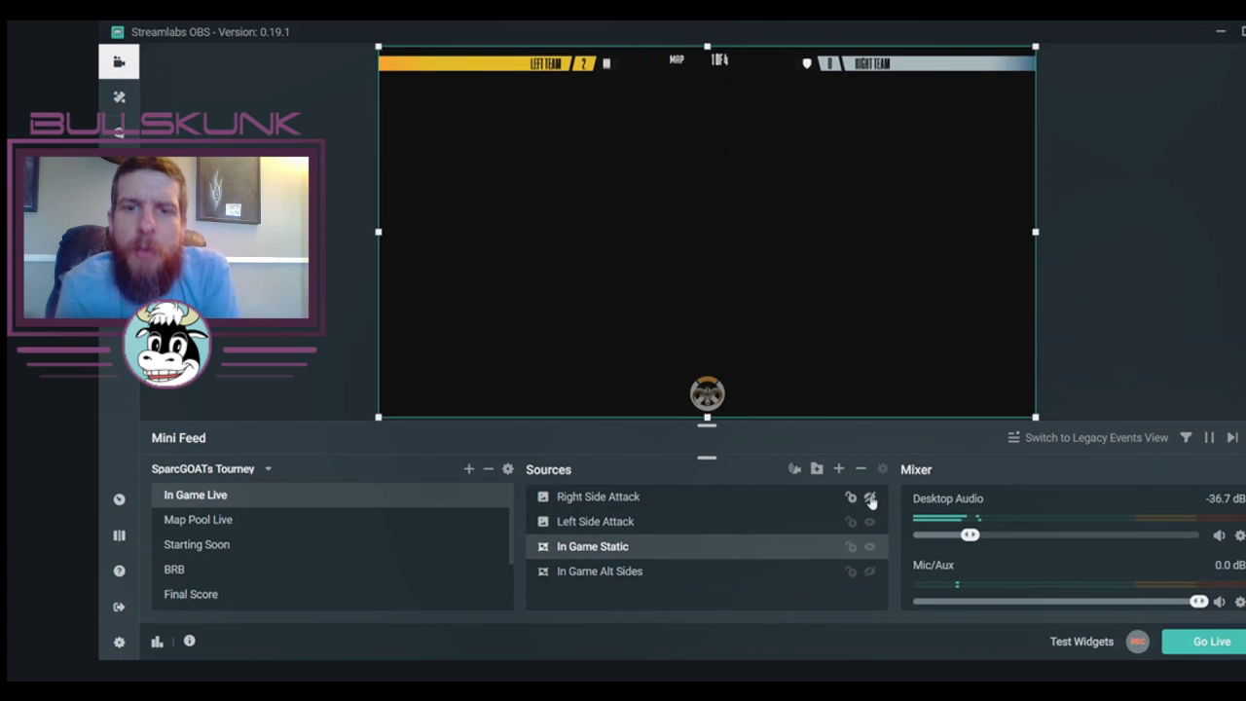
click(870, 498)
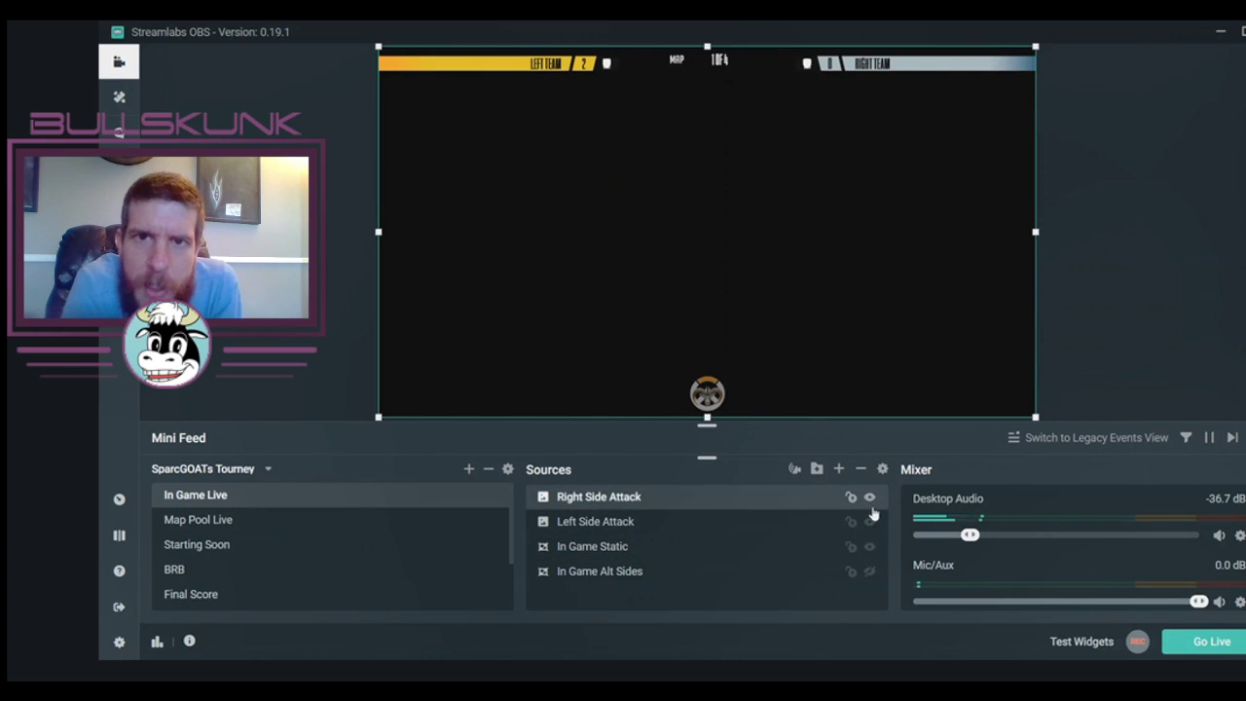
click(872, 523)
click(870, 498)
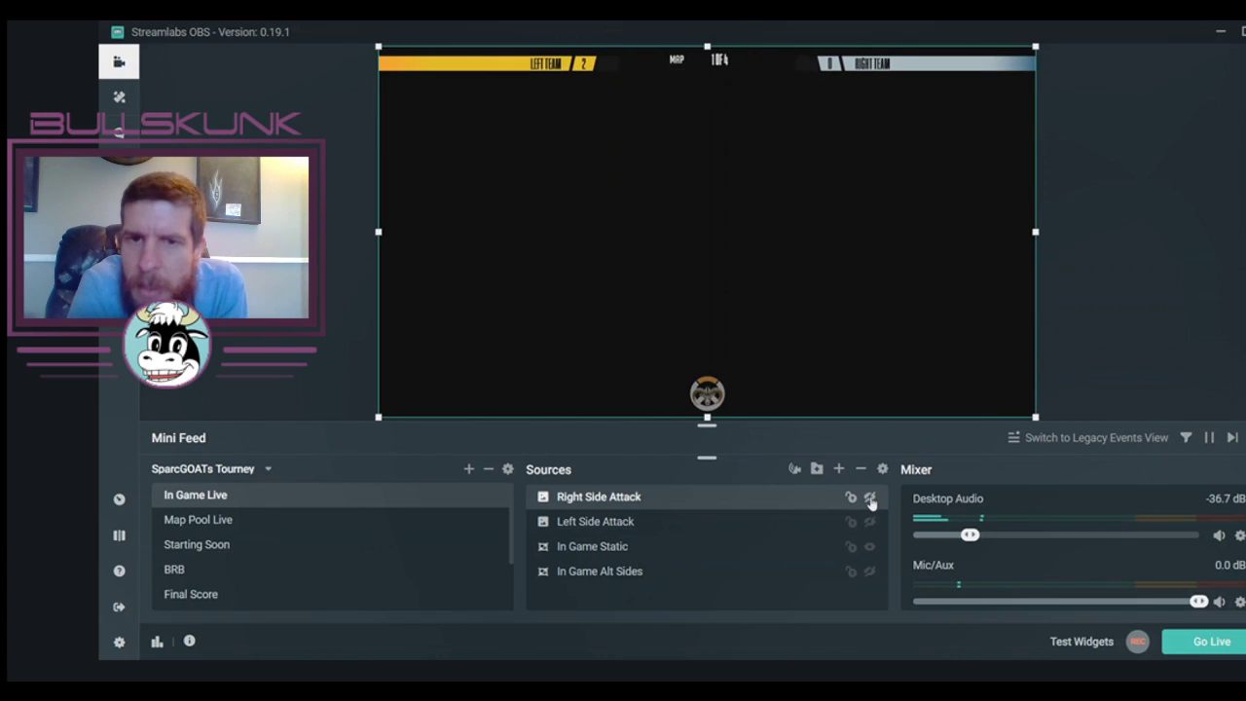
Review the Map Pool Live, Starting Soon, BRB and Final Score scenes with their team names and scores.
click(237, 526)
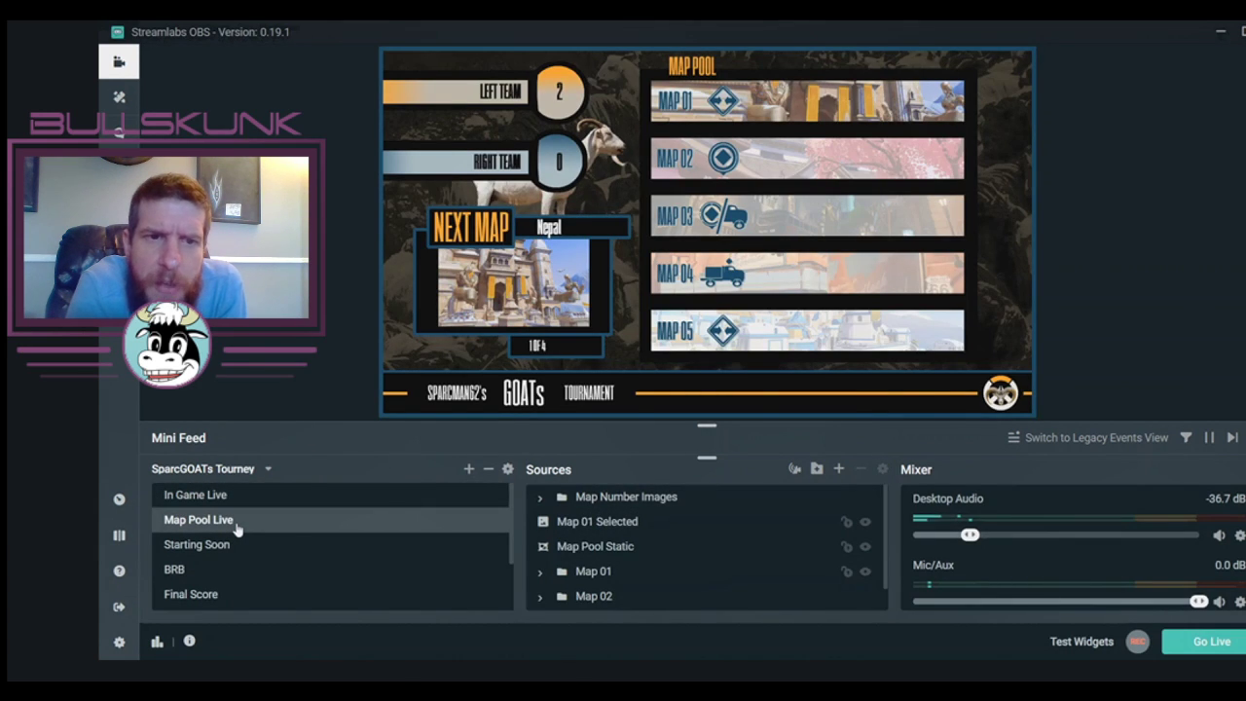
click(237, 546)
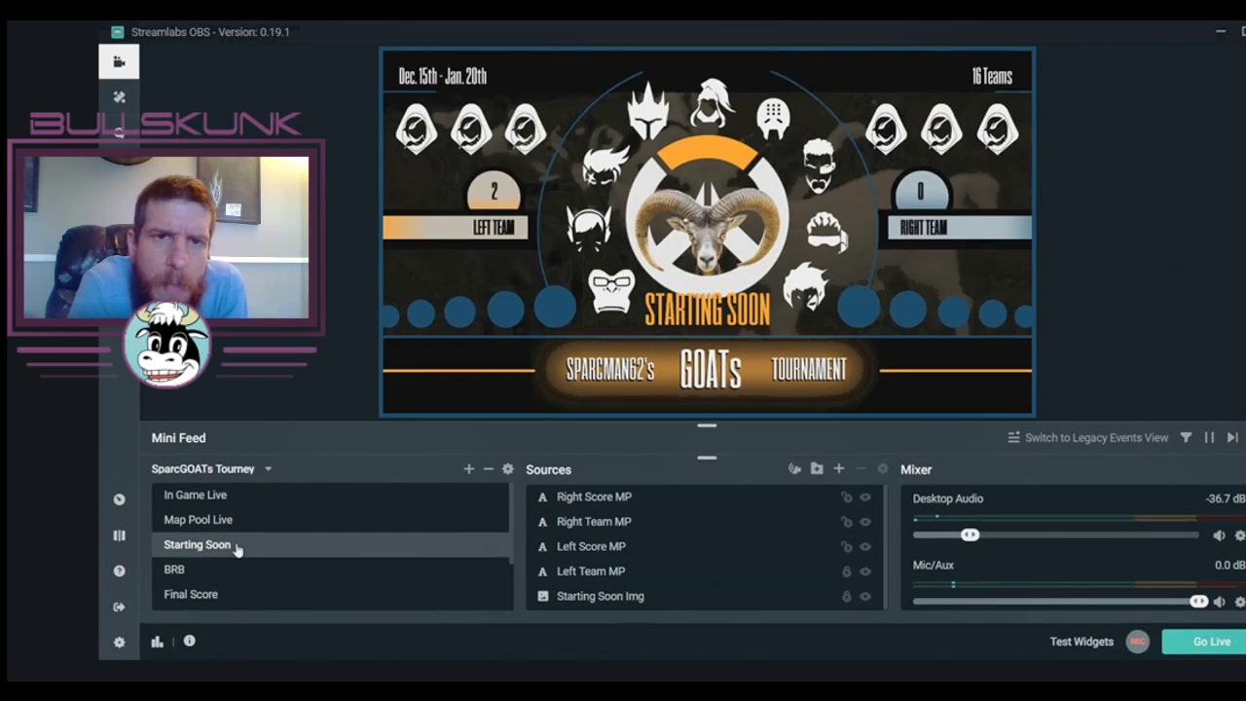
click(235, 574)
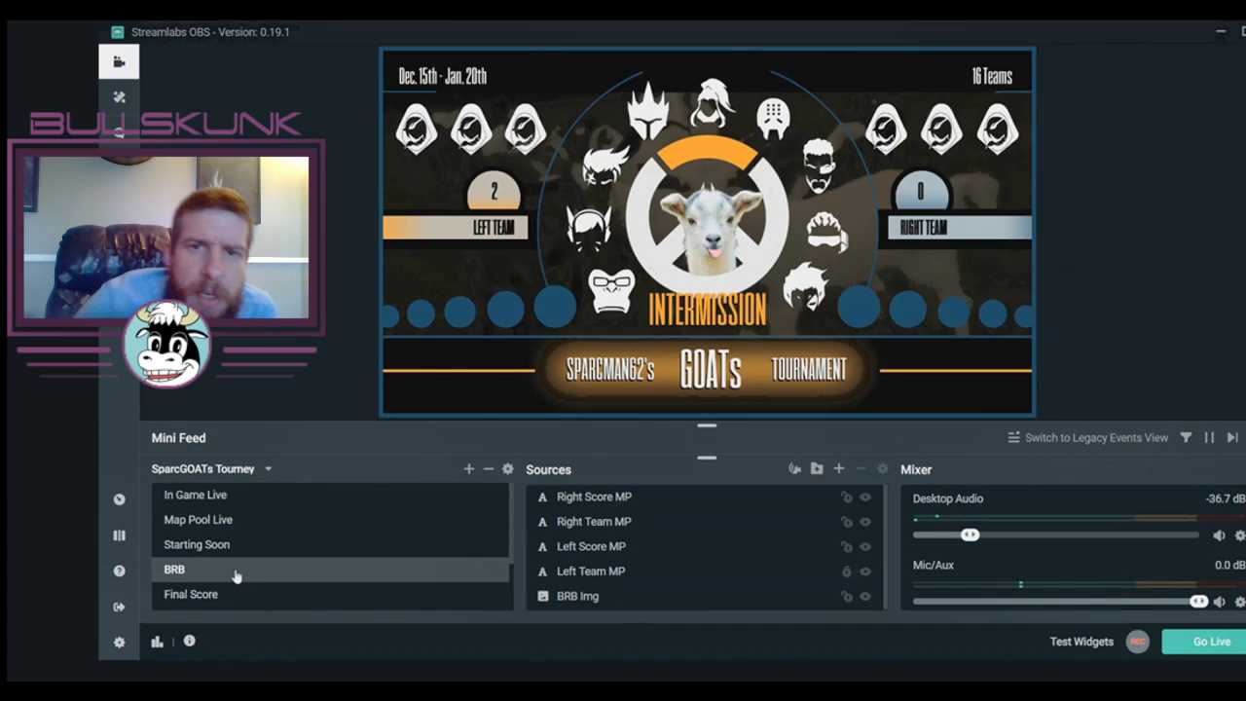
click(241, 602)
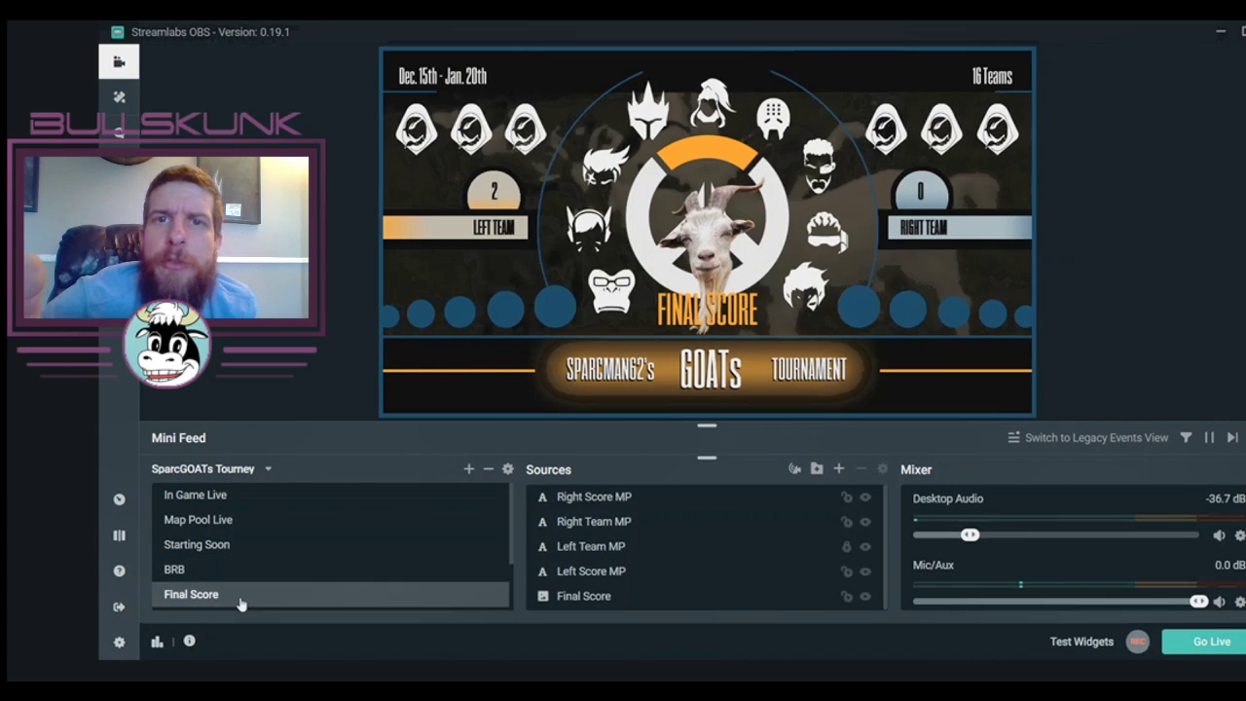
click(240, 575)
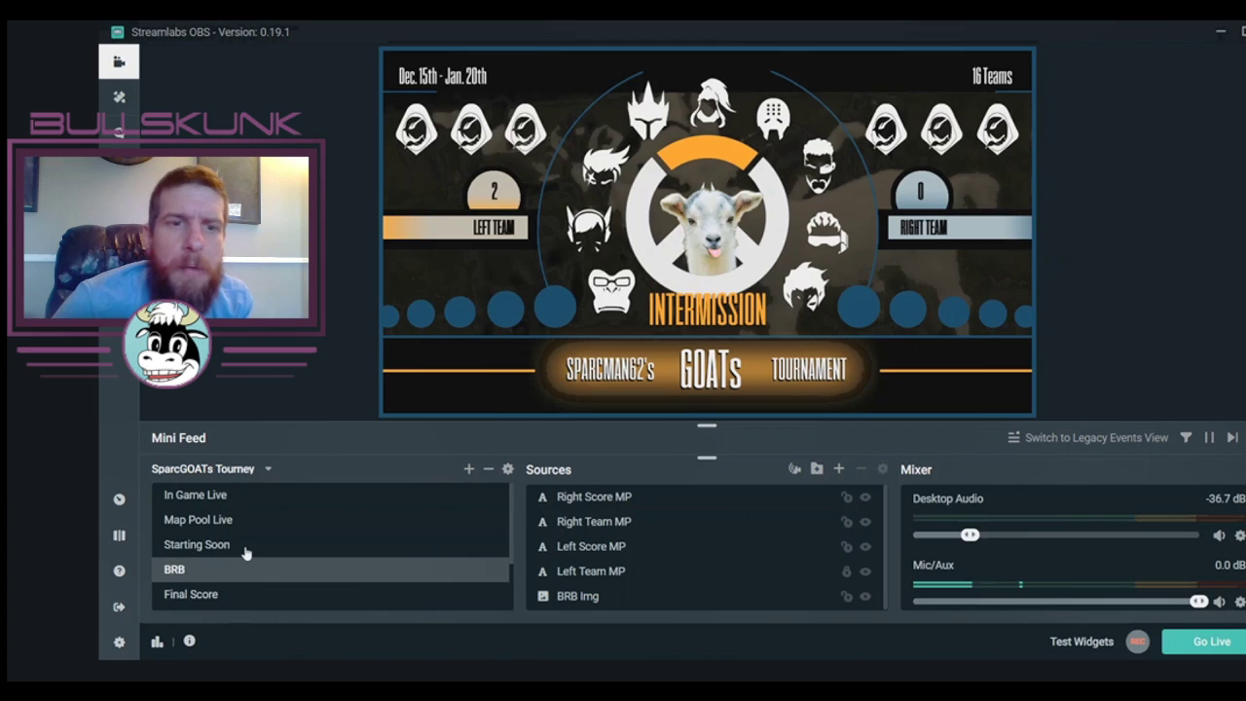
click(247, 550)
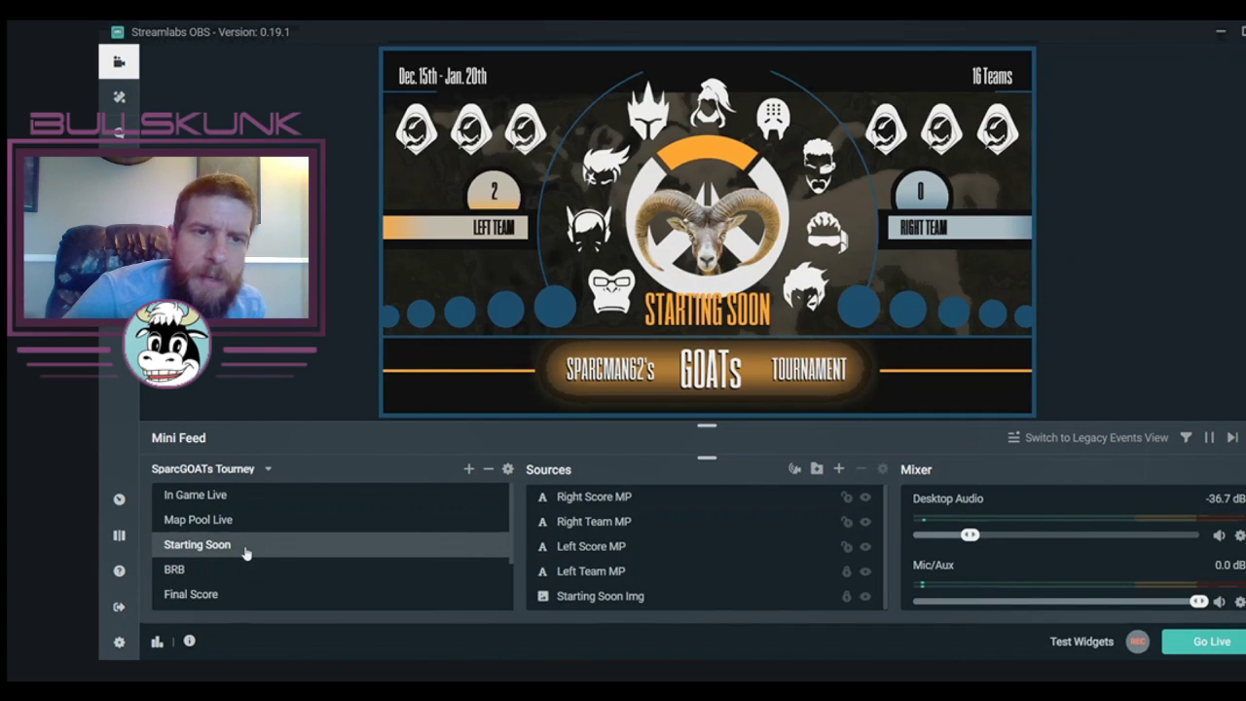
click(244, 498)
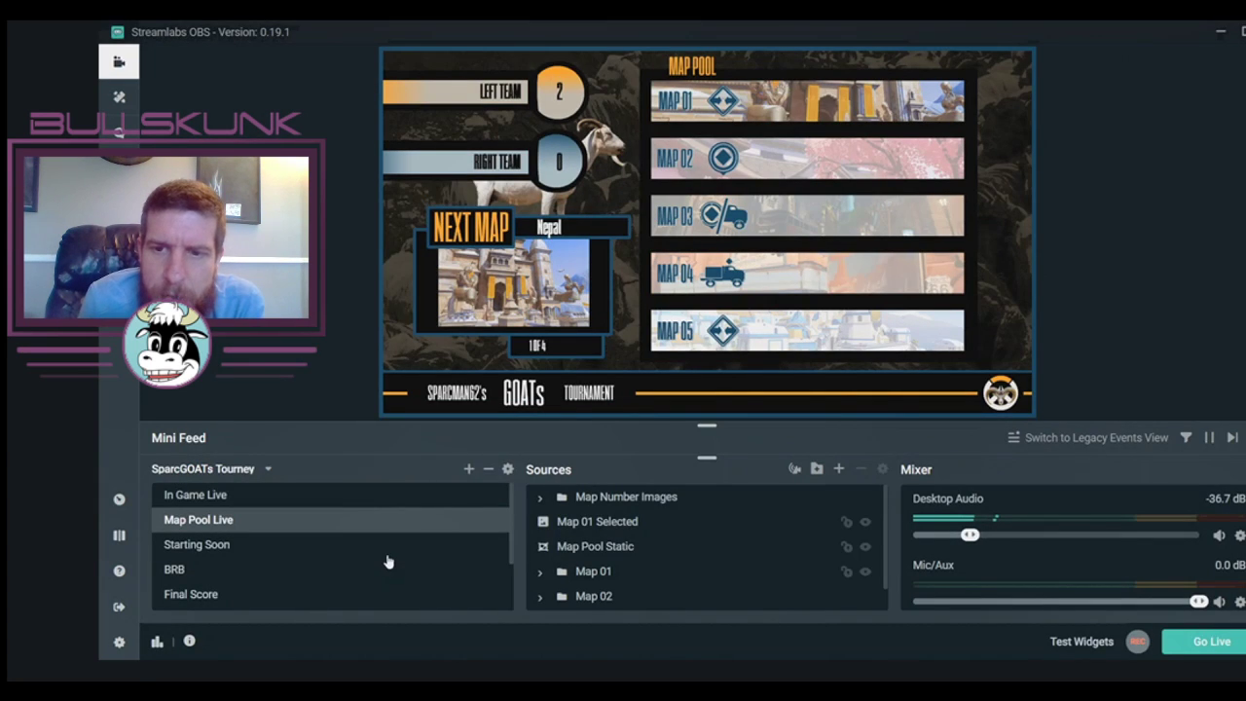
Review the In Game Static, In Game Alt Sides and Map Pool Static scenes, examining the background image and score sources in Map Pool Static.
scroll(387, 561, down, 2)
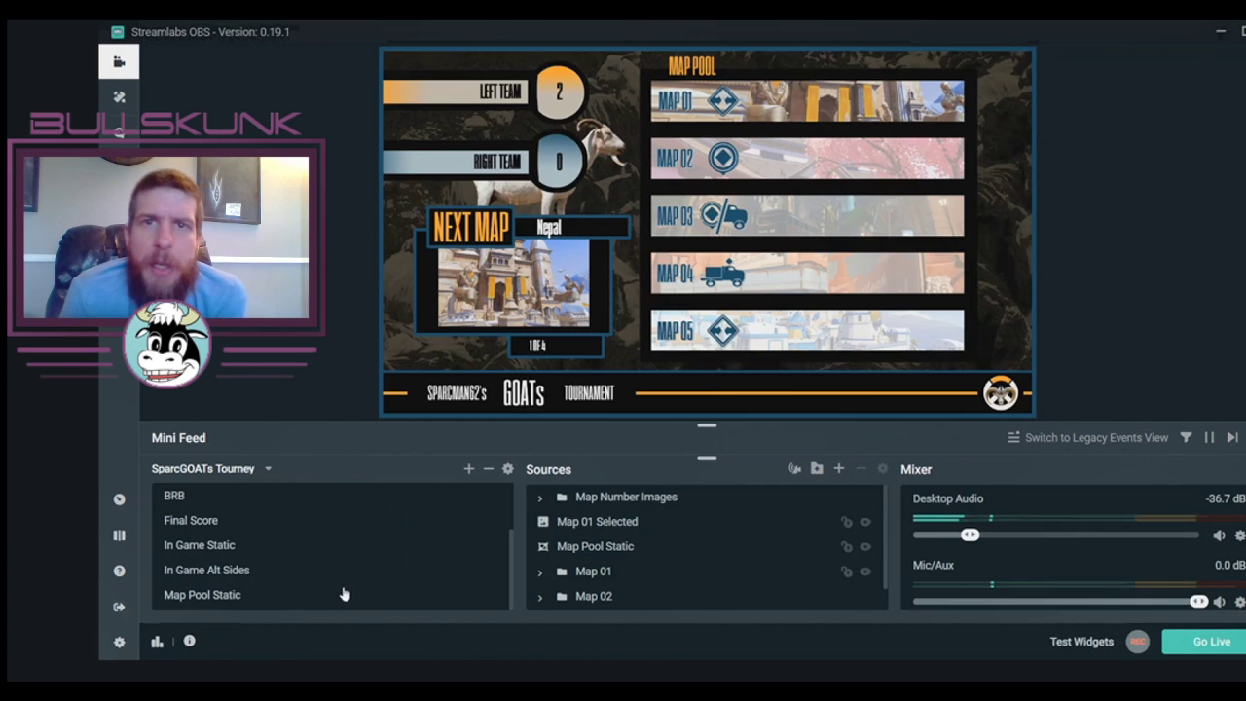
click(306, 555)
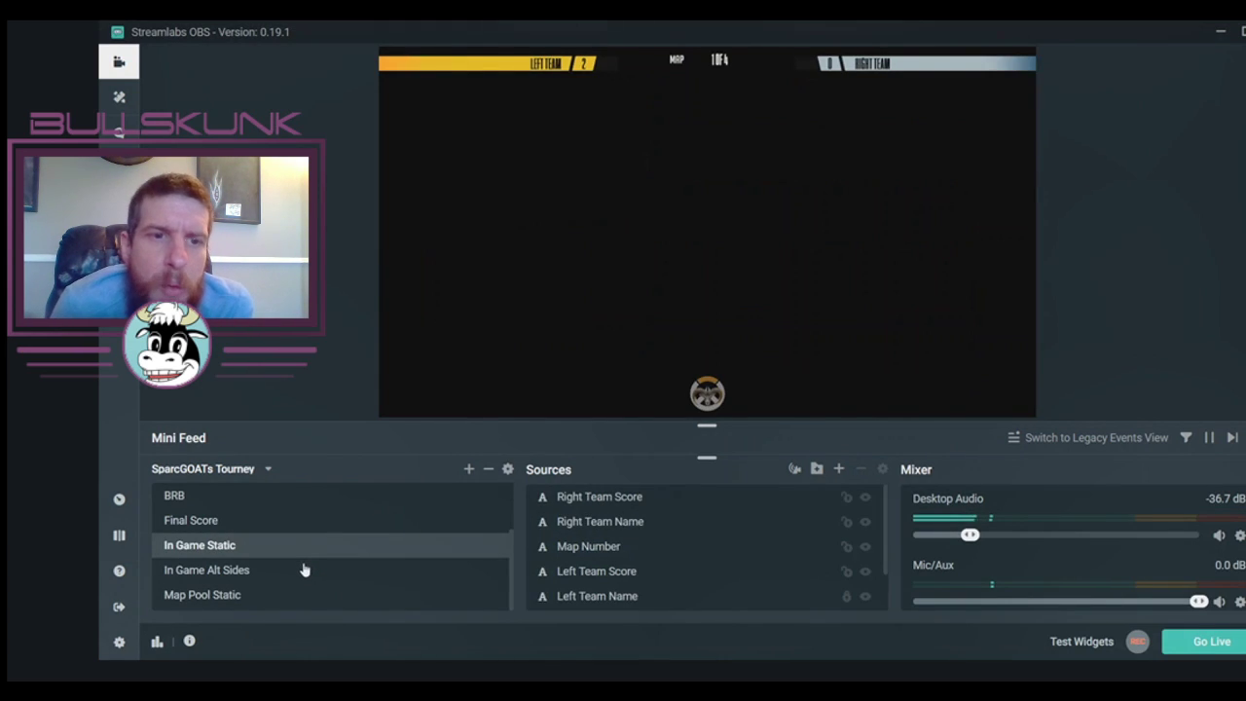
click(305, 569)
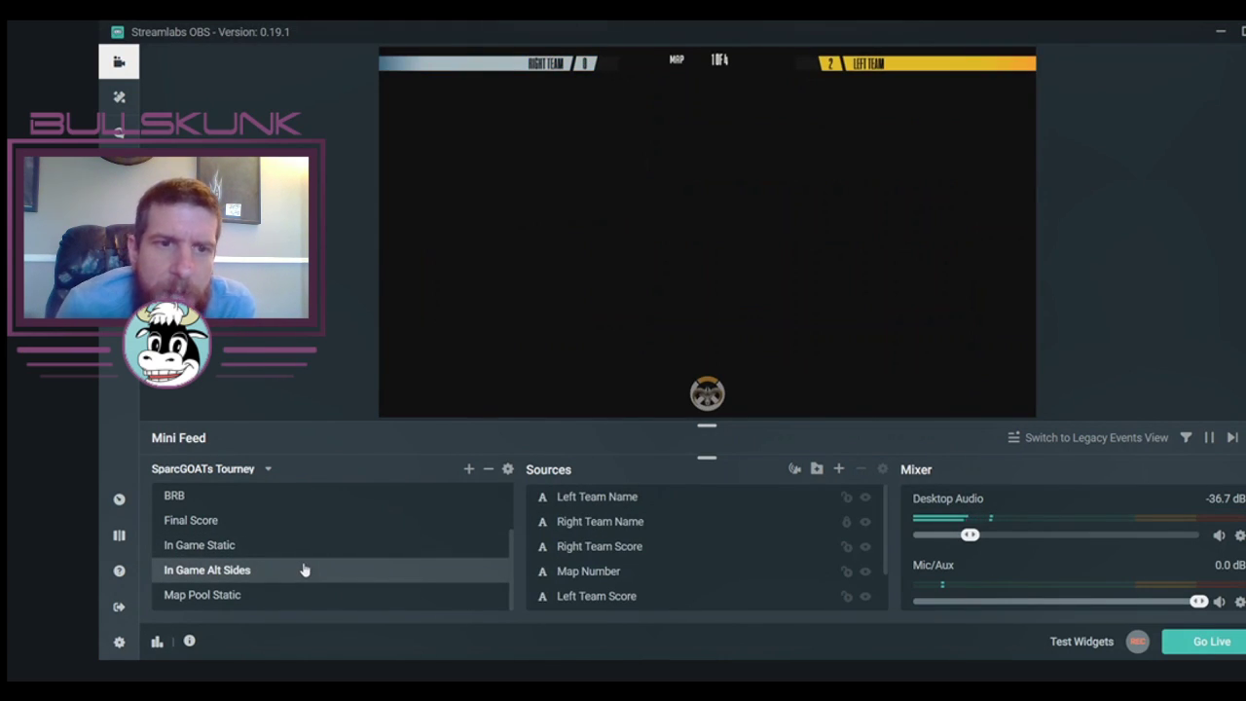
click(301, 598)
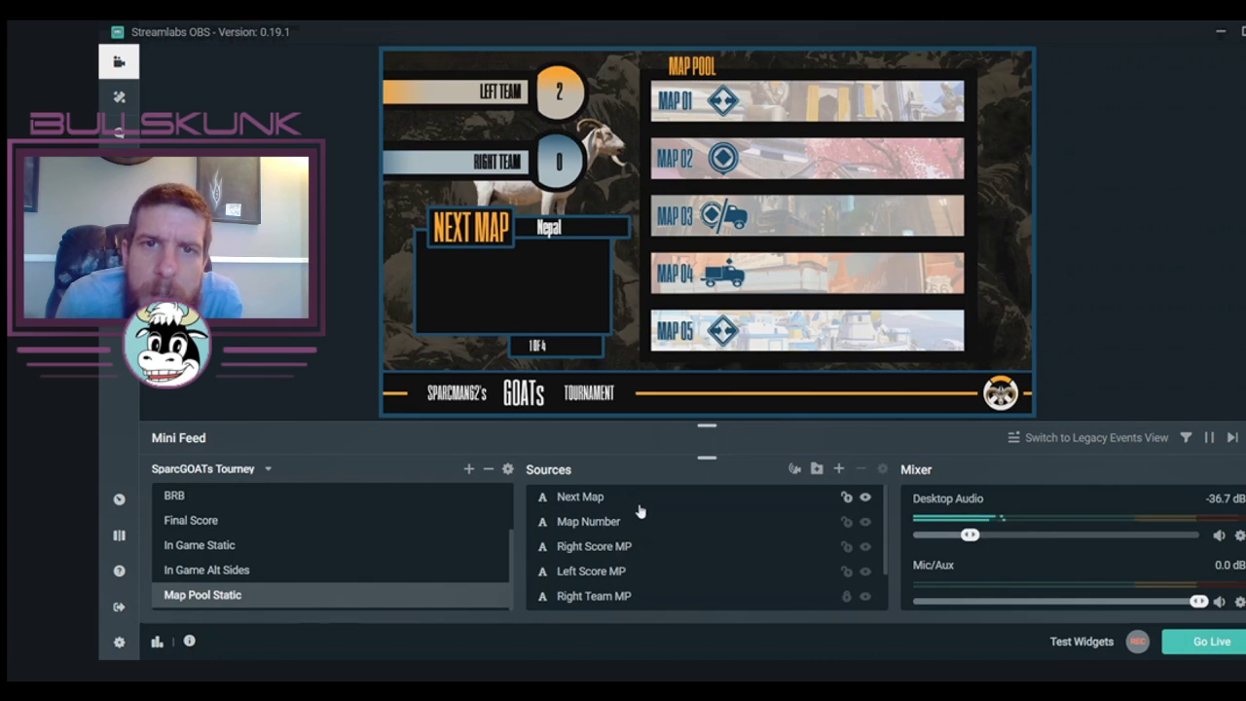
scroll(640, 511, down, 3)
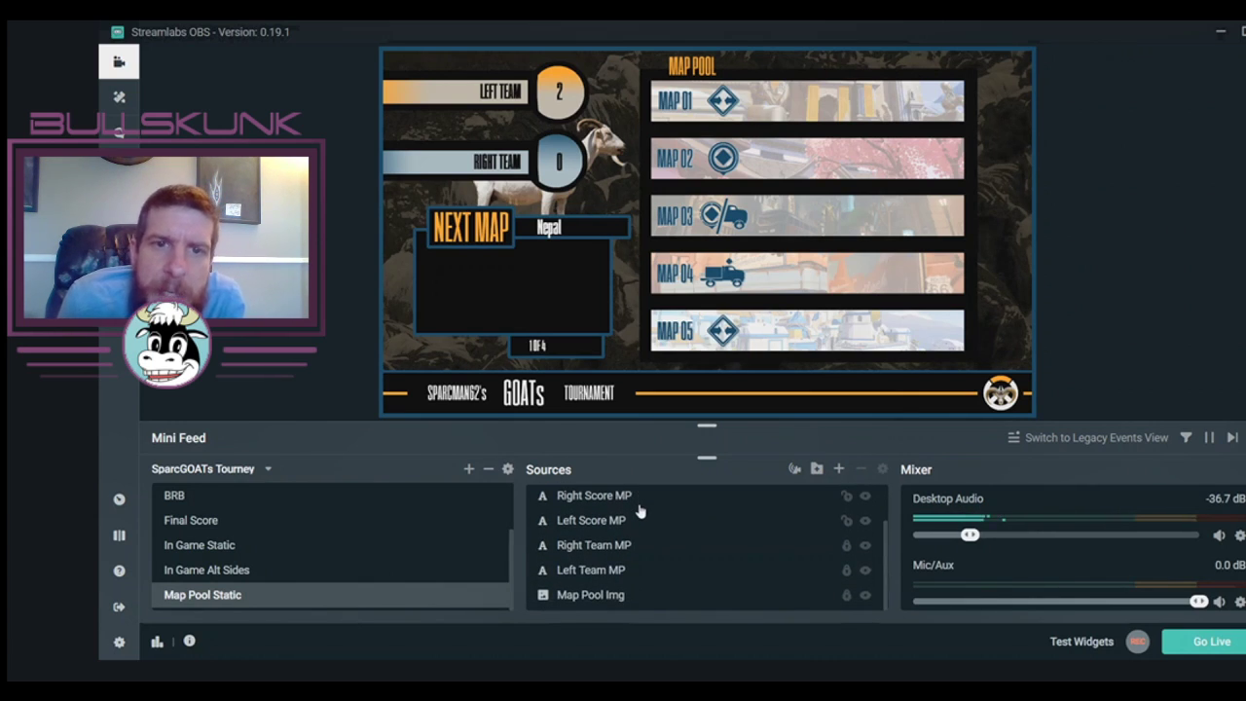
click(594, 595)
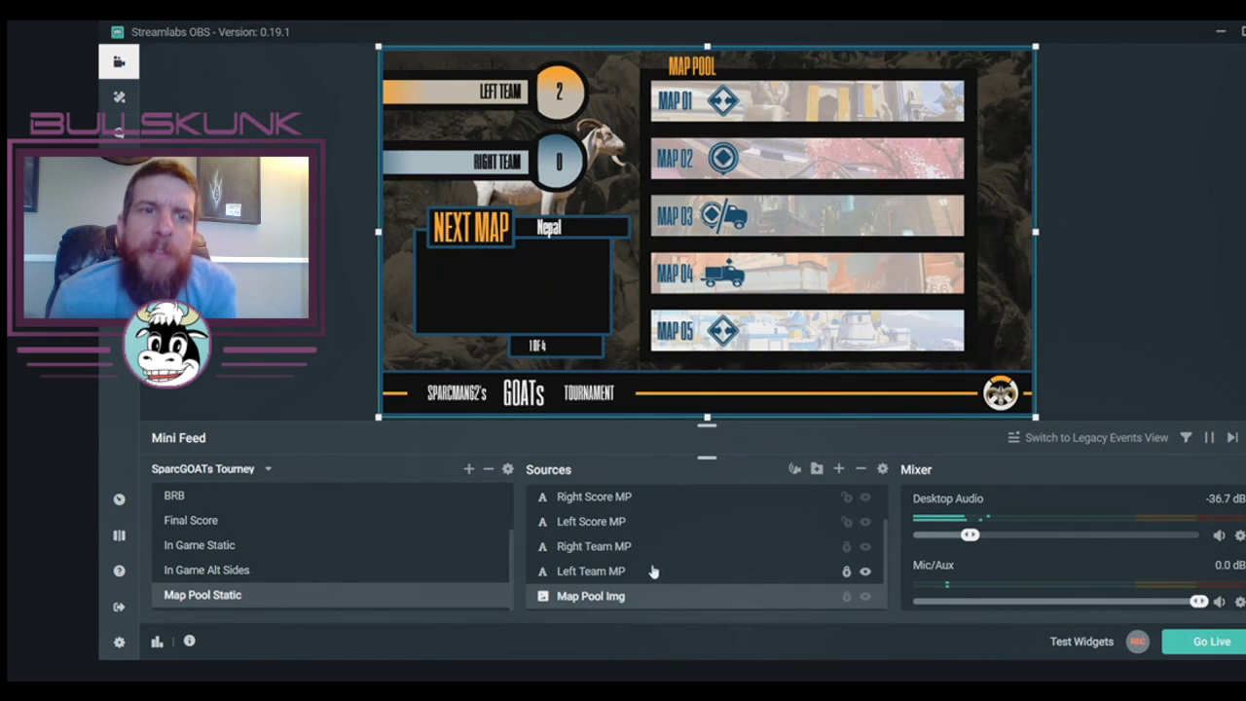
scroll(653, 571, up, 3)
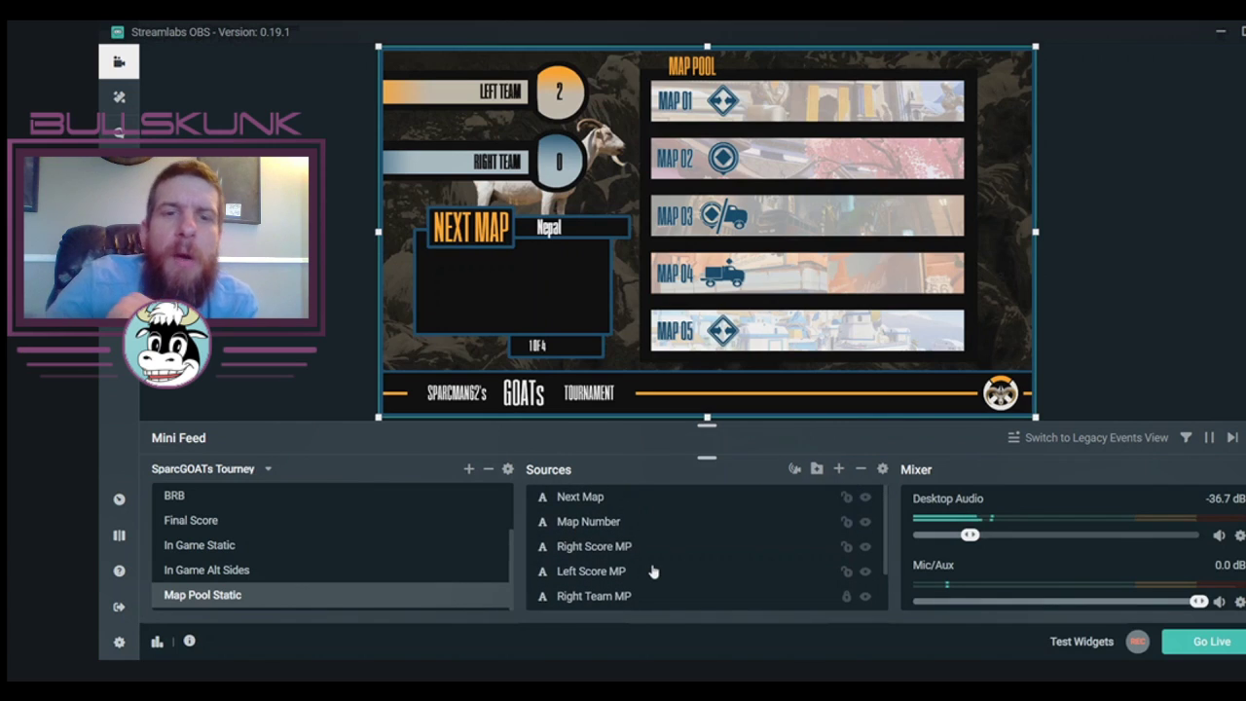
click(587, 548)
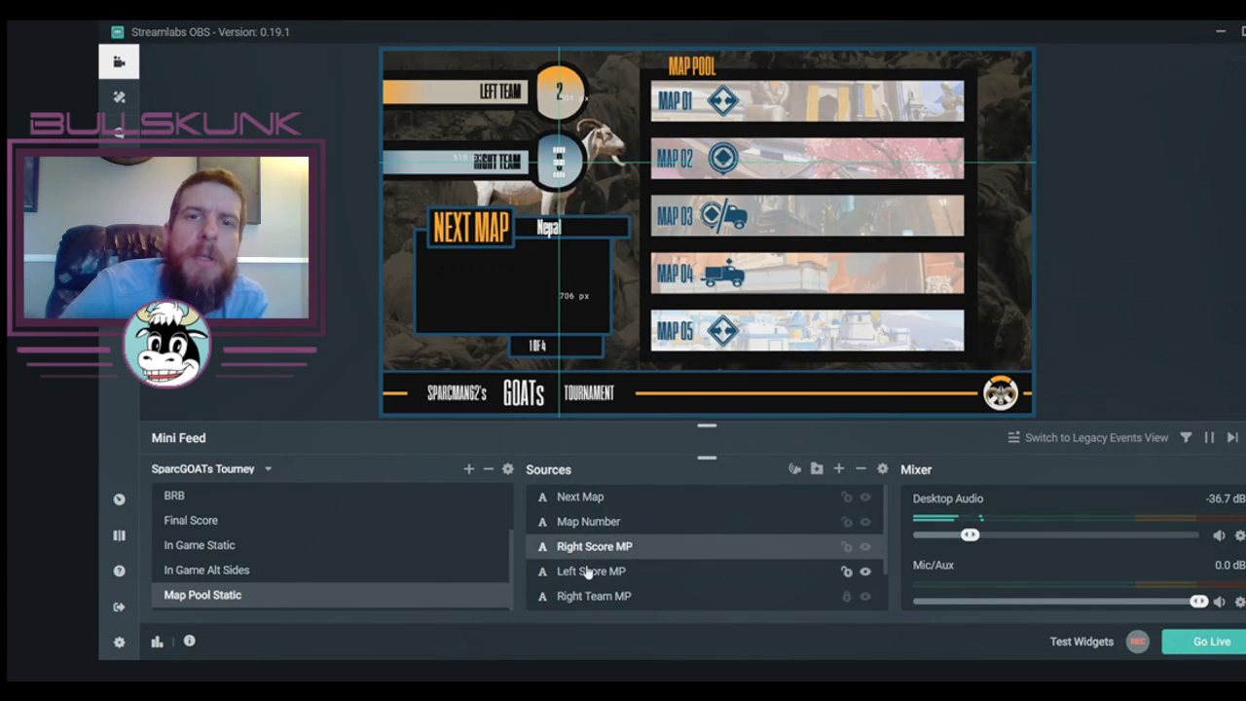
click(588, 572)
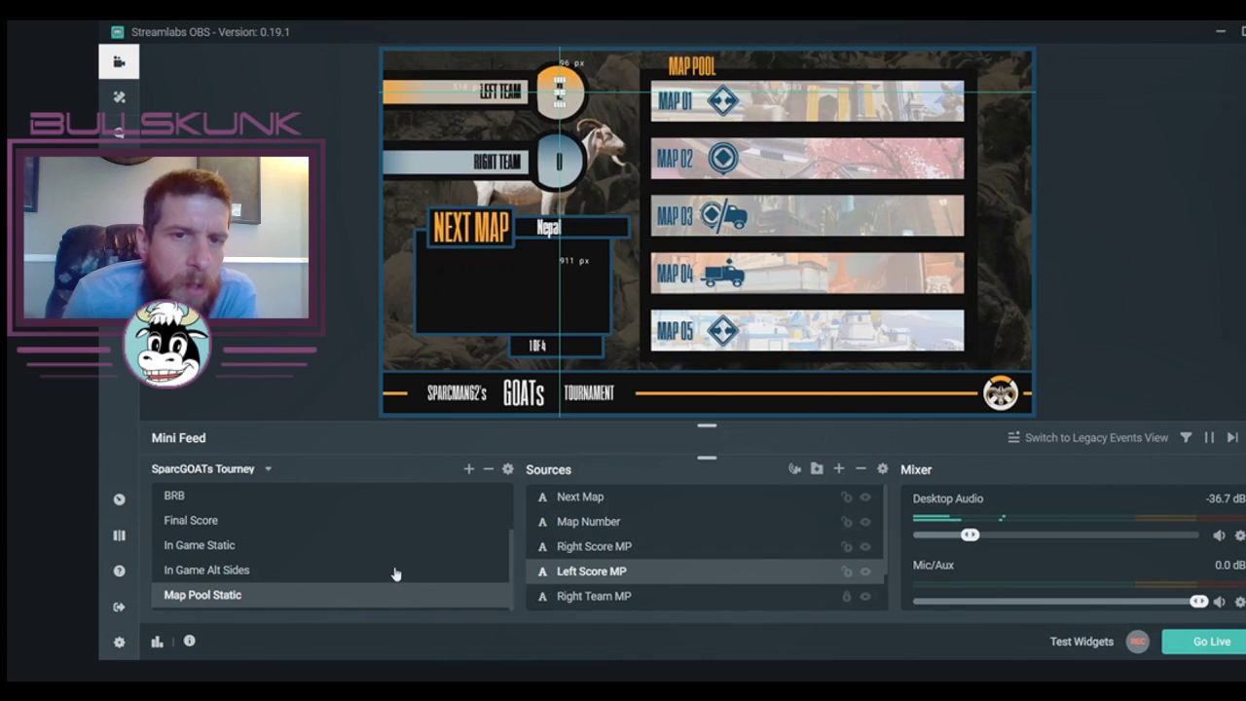
Hide the nested Map Pool Static scene source in the Map Pool Live scene.
scroll(395, 572, up, 3)
click(312, 526)
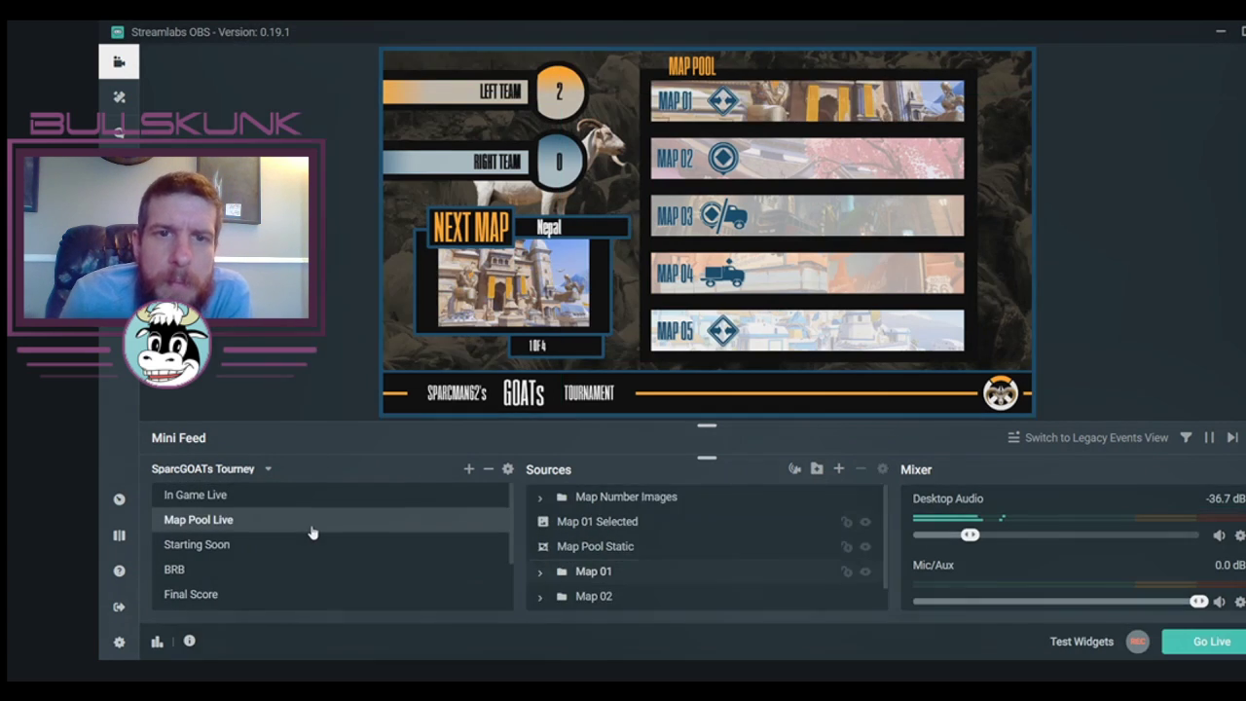
scroll(646, 539, down, 1)
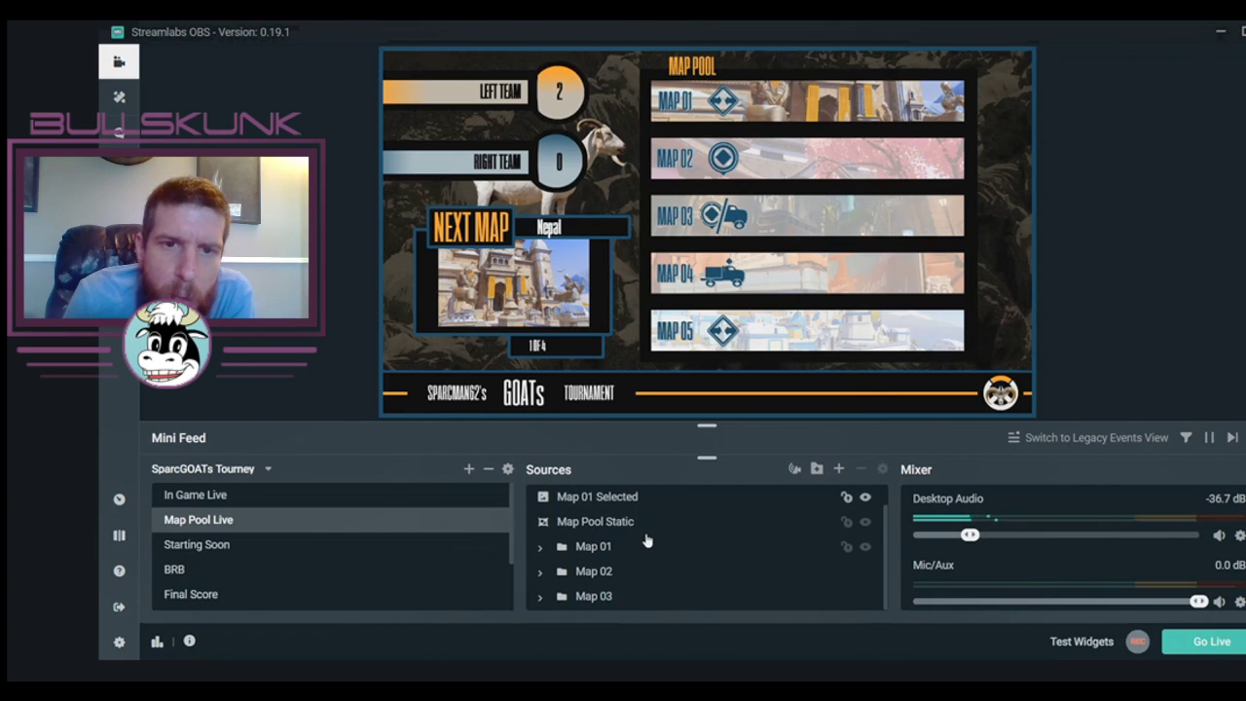
scroll(646, 539, up, 1)
scroll(646, 539, down, 1)
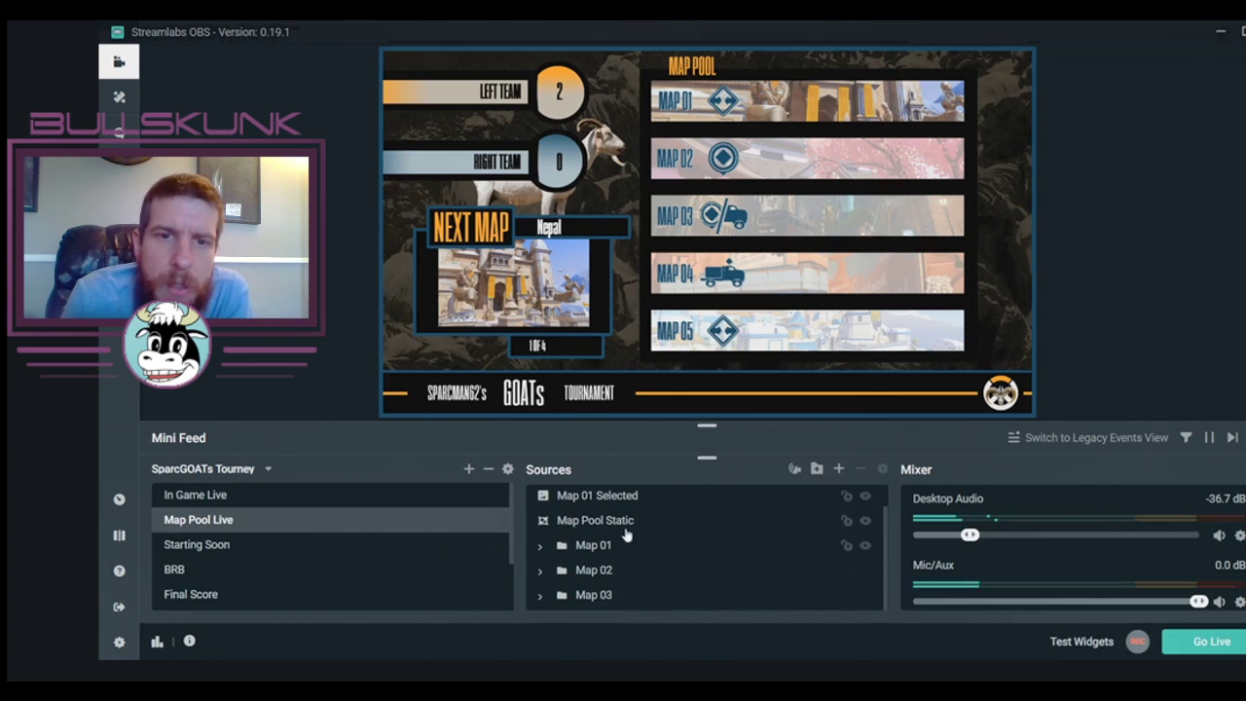
click(608, 524)
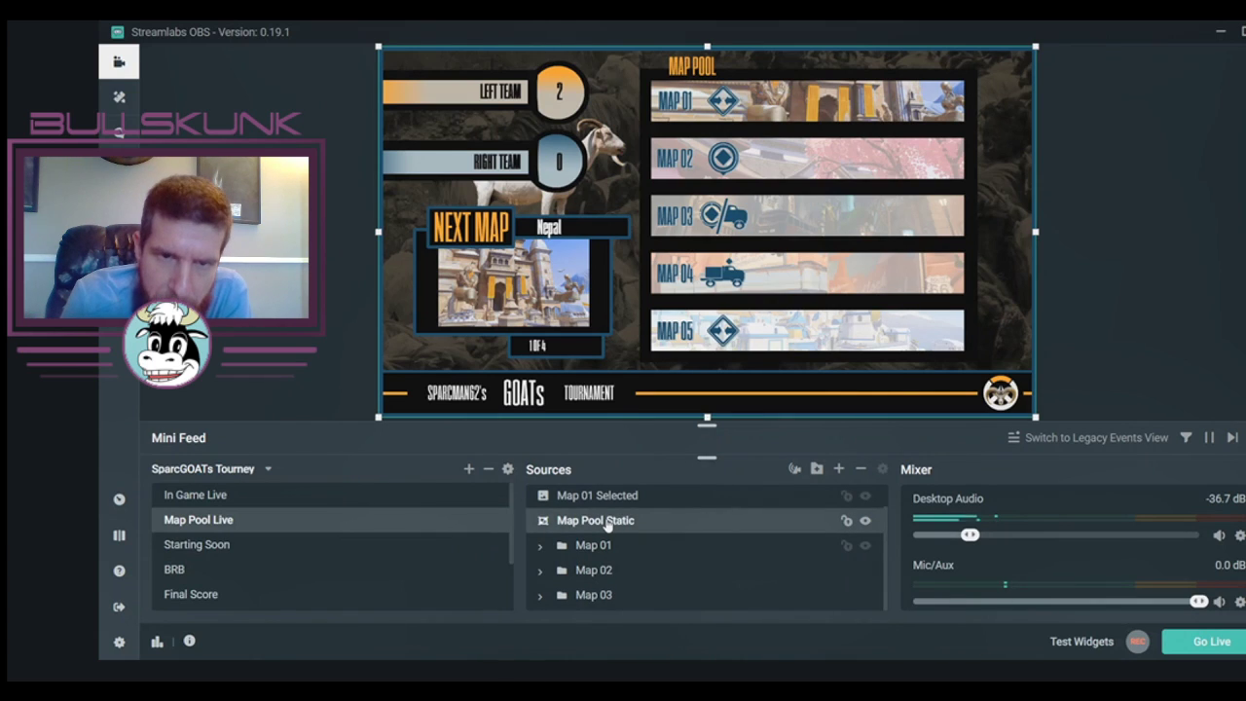
click(866, 521)
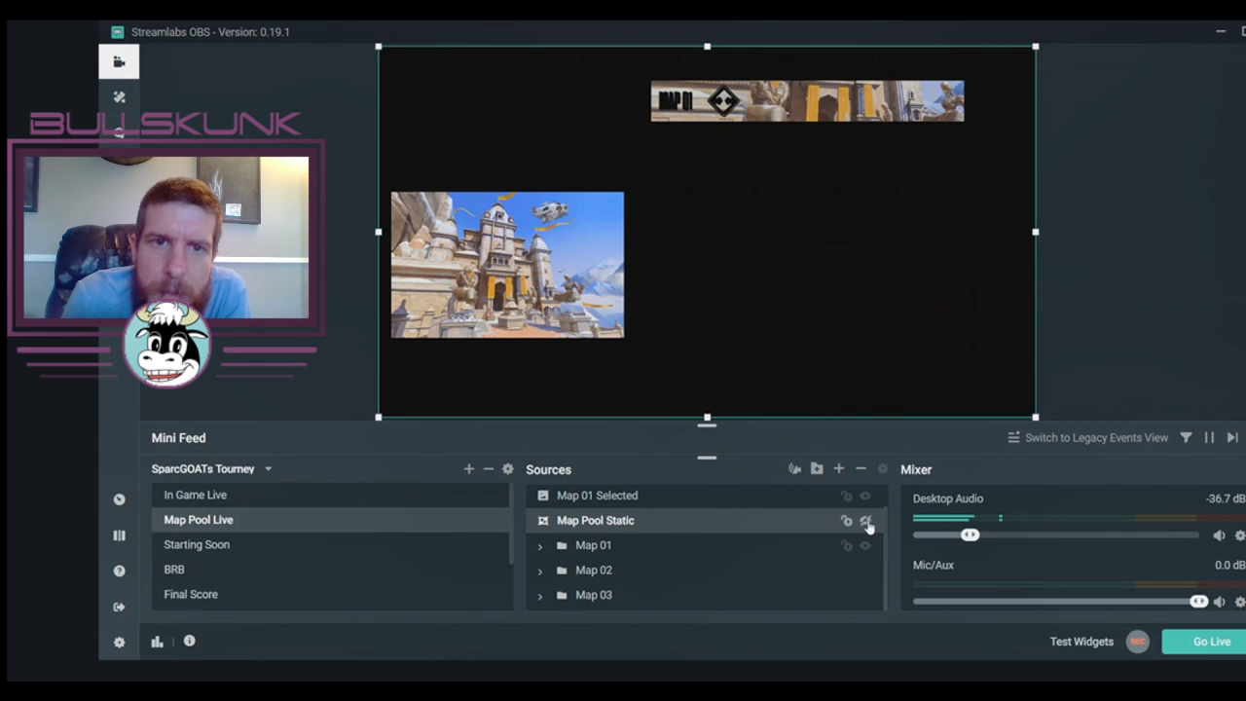
Show the nested Map Pool Static scene in Map Pool Live and hide the Map 01 Selected image.
click(866, 521)
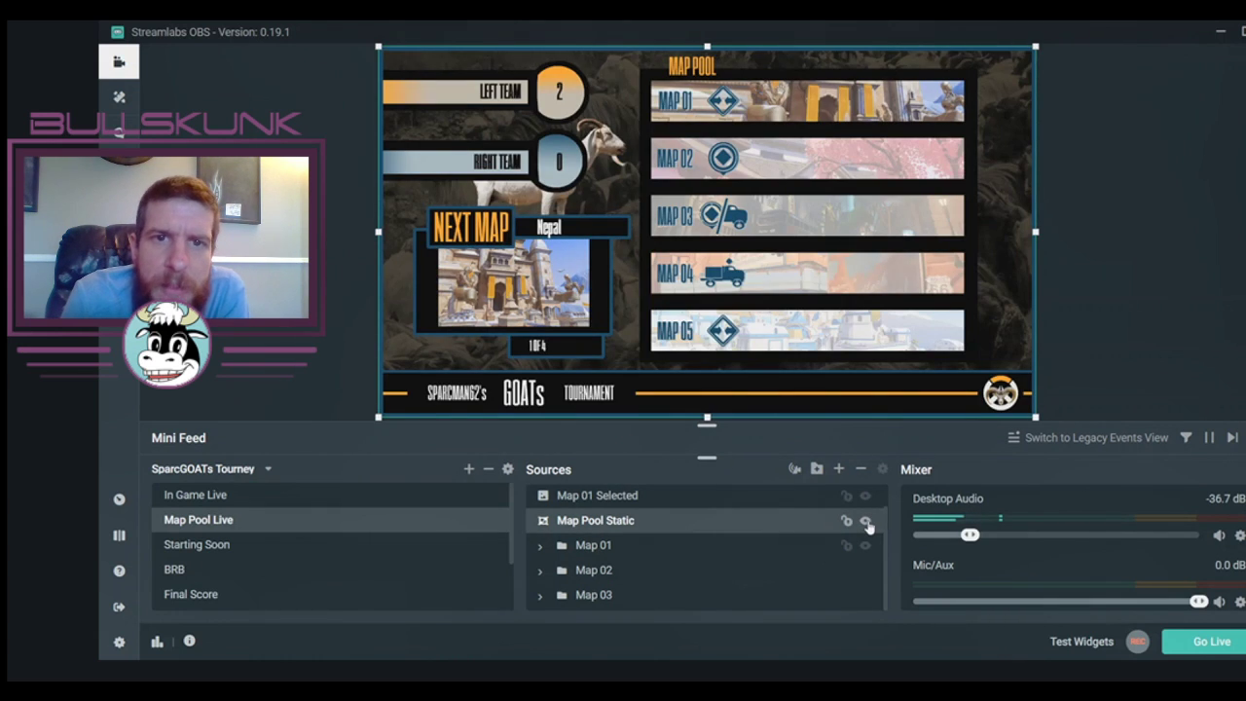
click(865, 496)
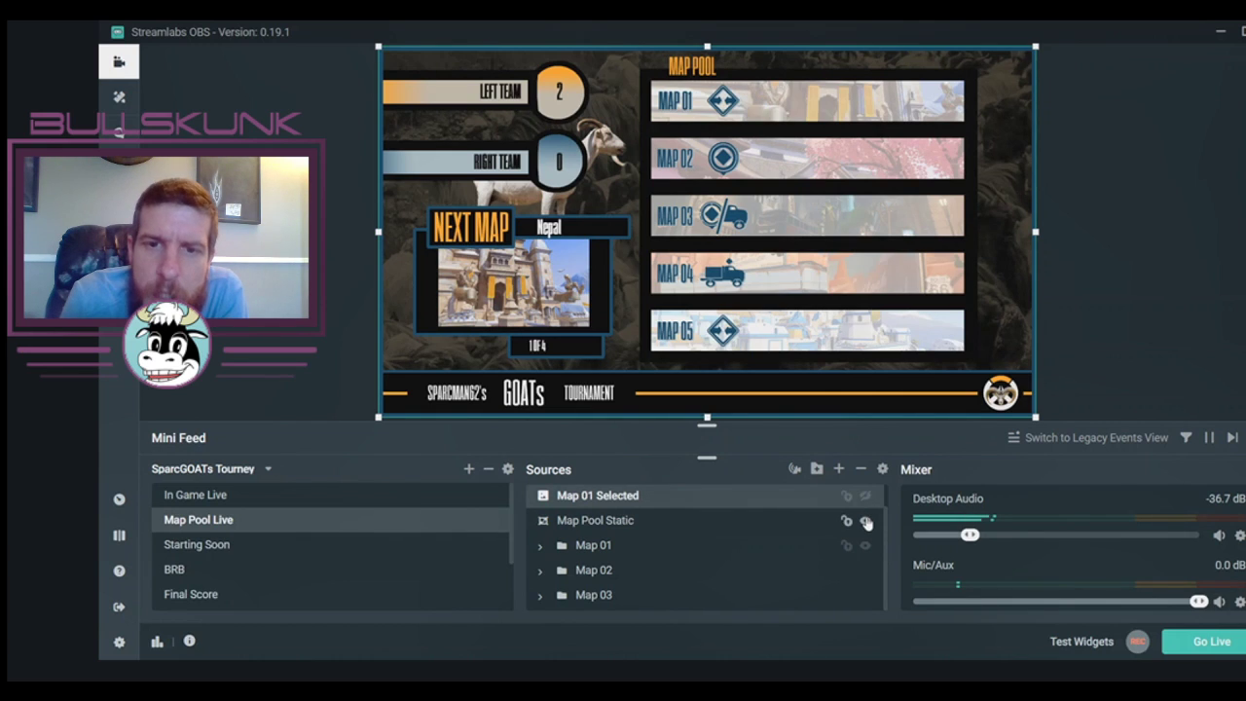
click(865, 522)
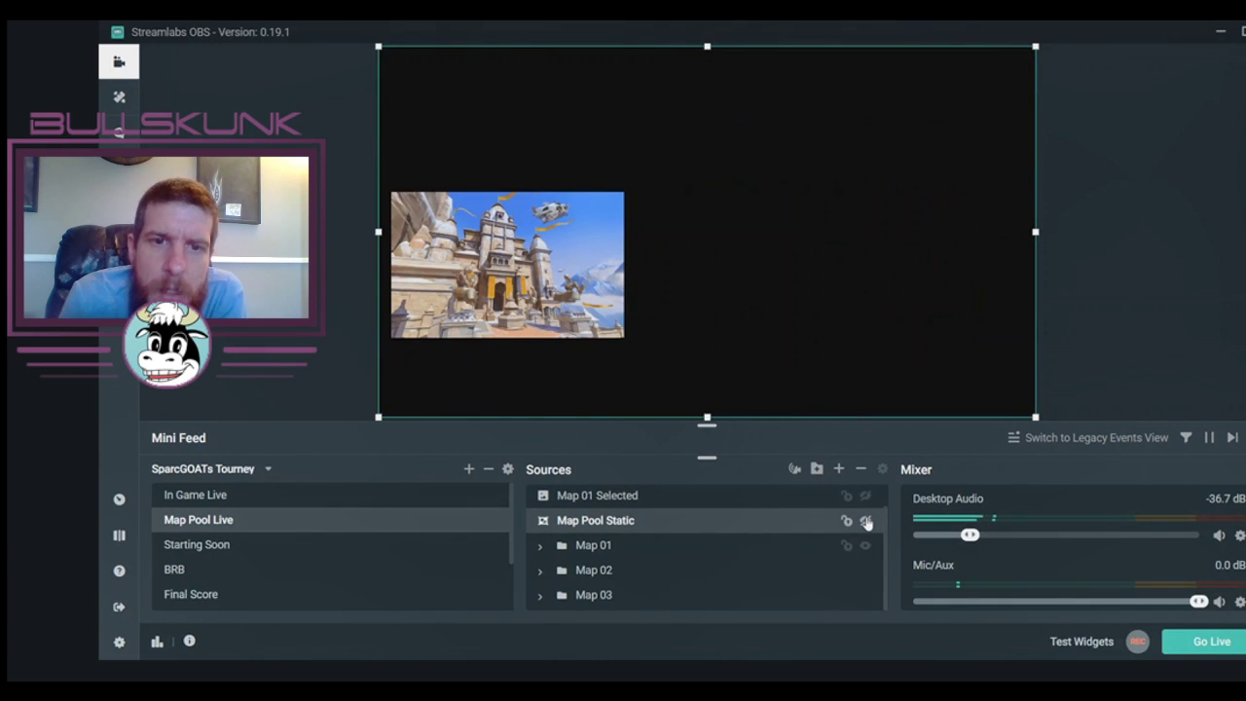
click(866, 522)
Expand the Map 01 folder, show its Lijiang image in the next-map box and hide it again.
click(595, 548)
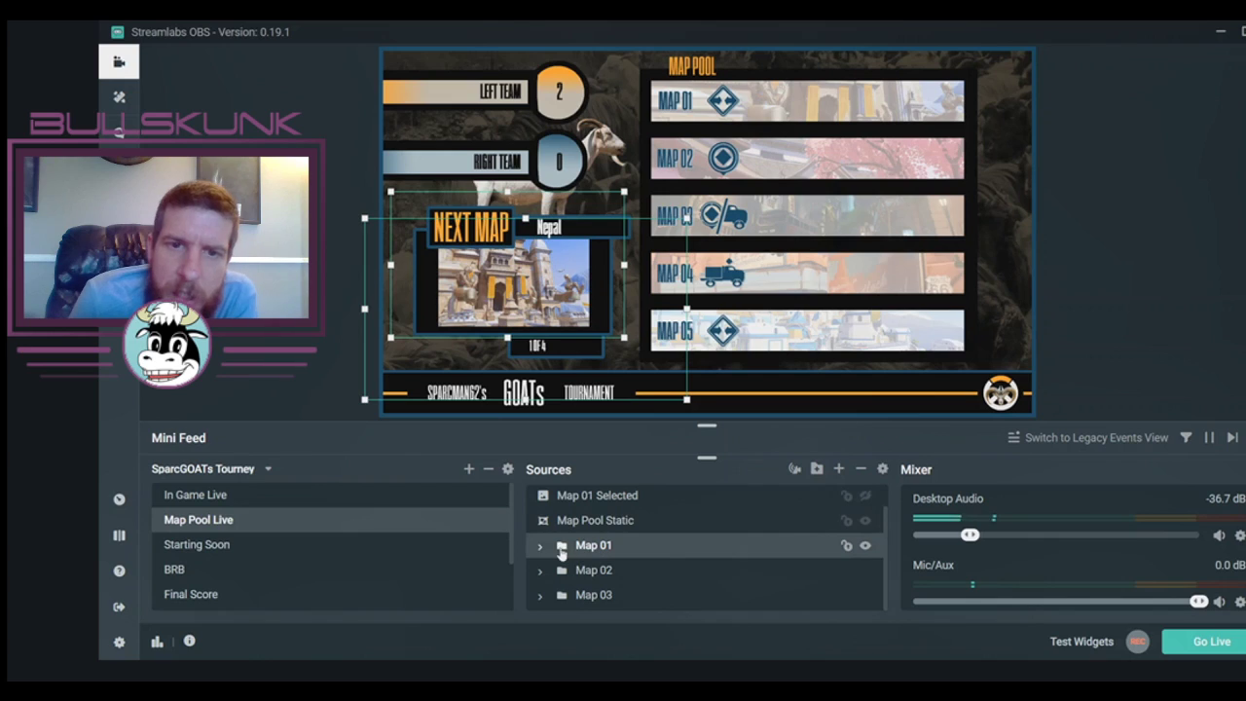
click(540, 546)
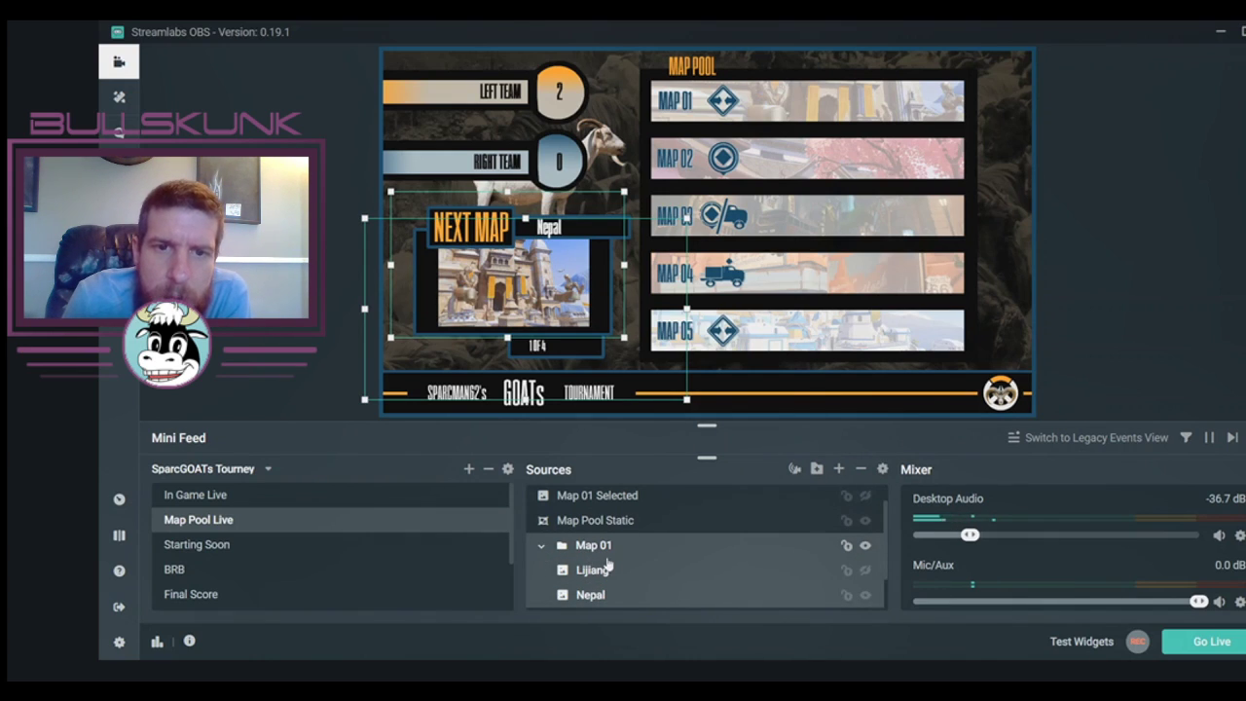
scroll(607, 565, down, 1)
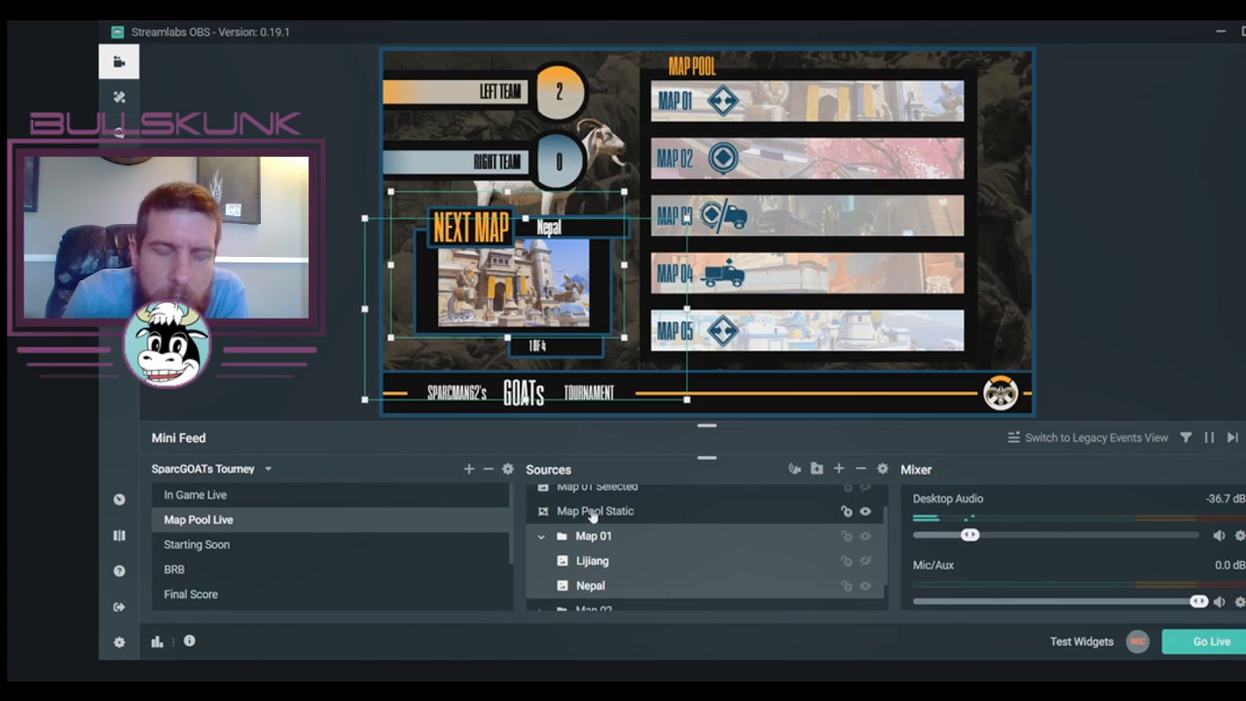
click(867, 563)
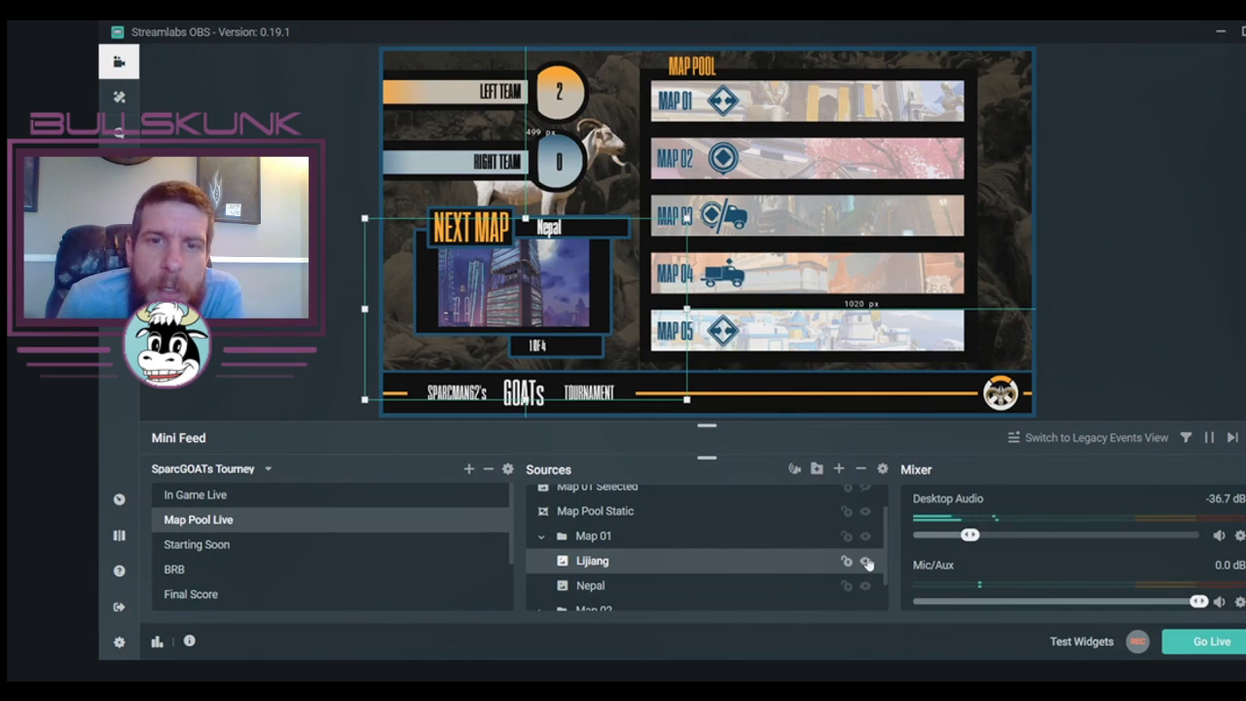
click(866, 562)
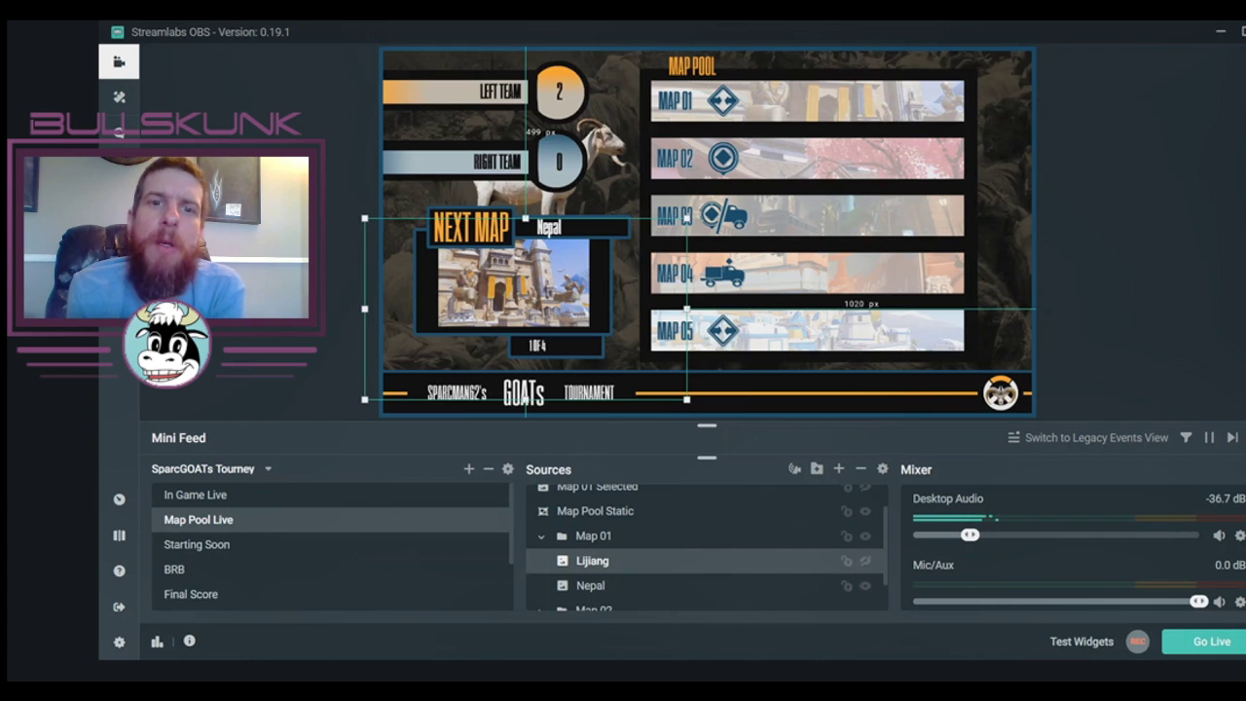
Change the Map_Number text file in Notepad to 2 OF 4, save it and return to Streamlabs OBS.
mouse_move(692, 682)
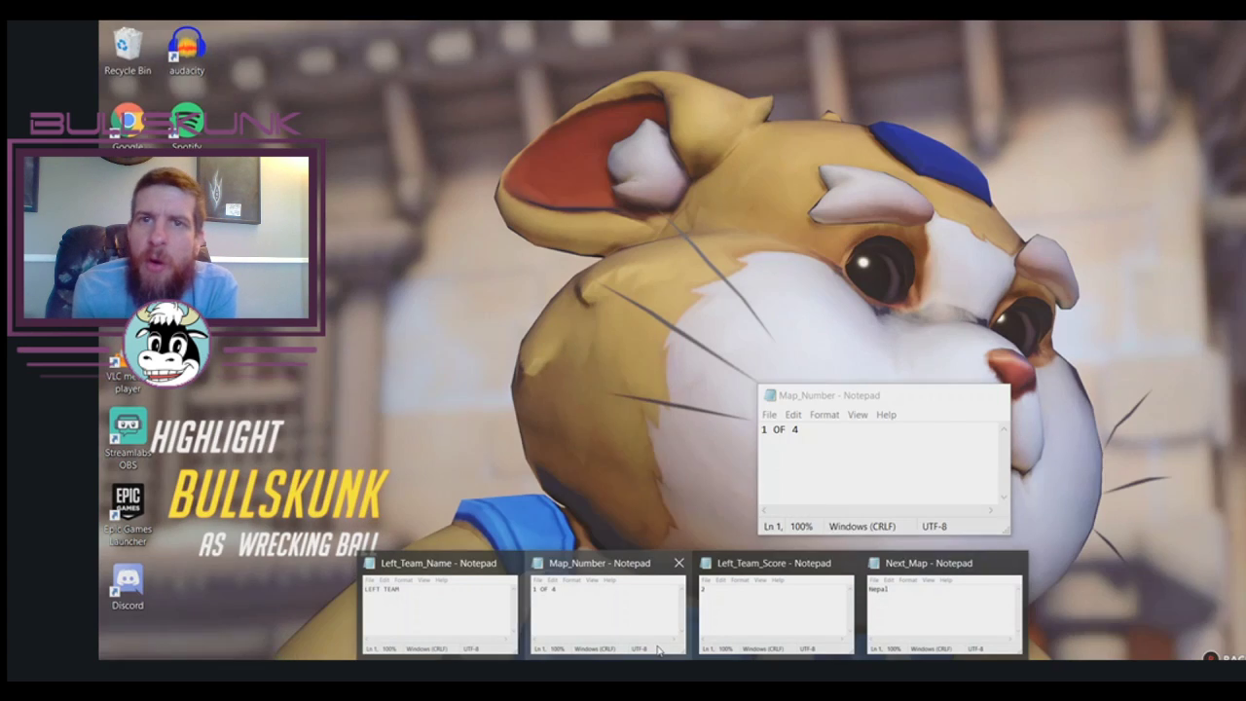
click(680, 565)
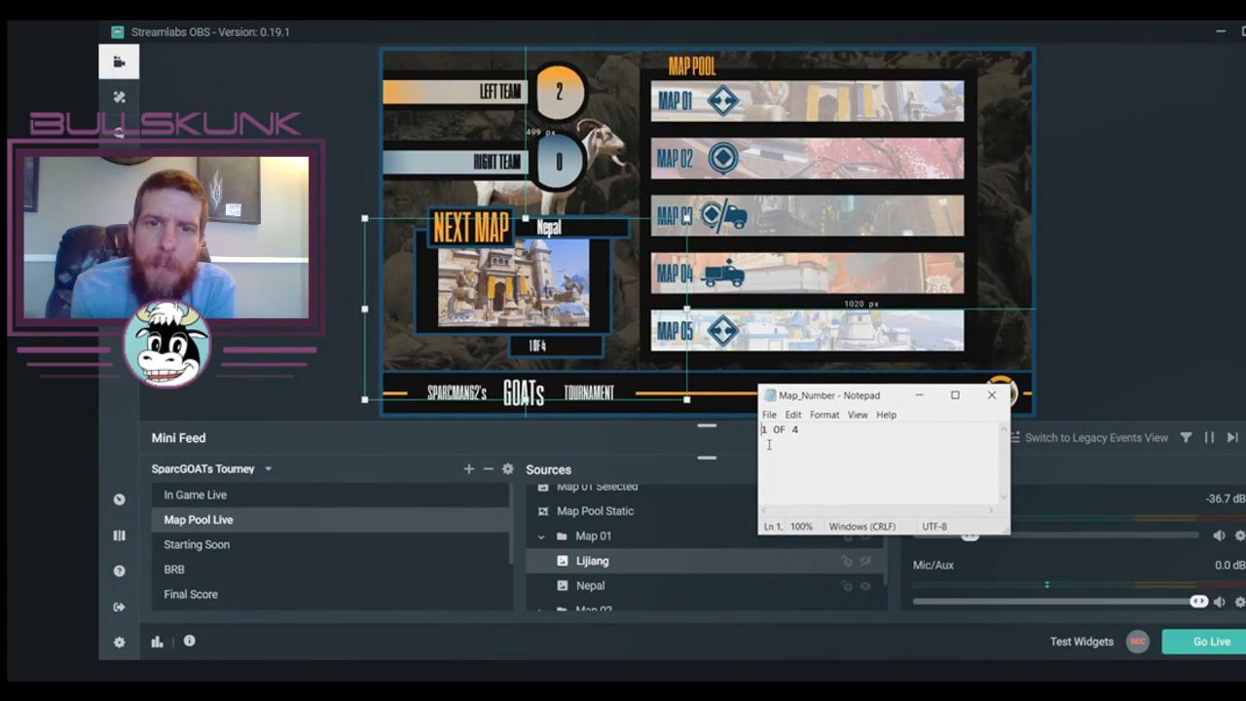
key(Delete)
text(2)
key(ctrl+s)
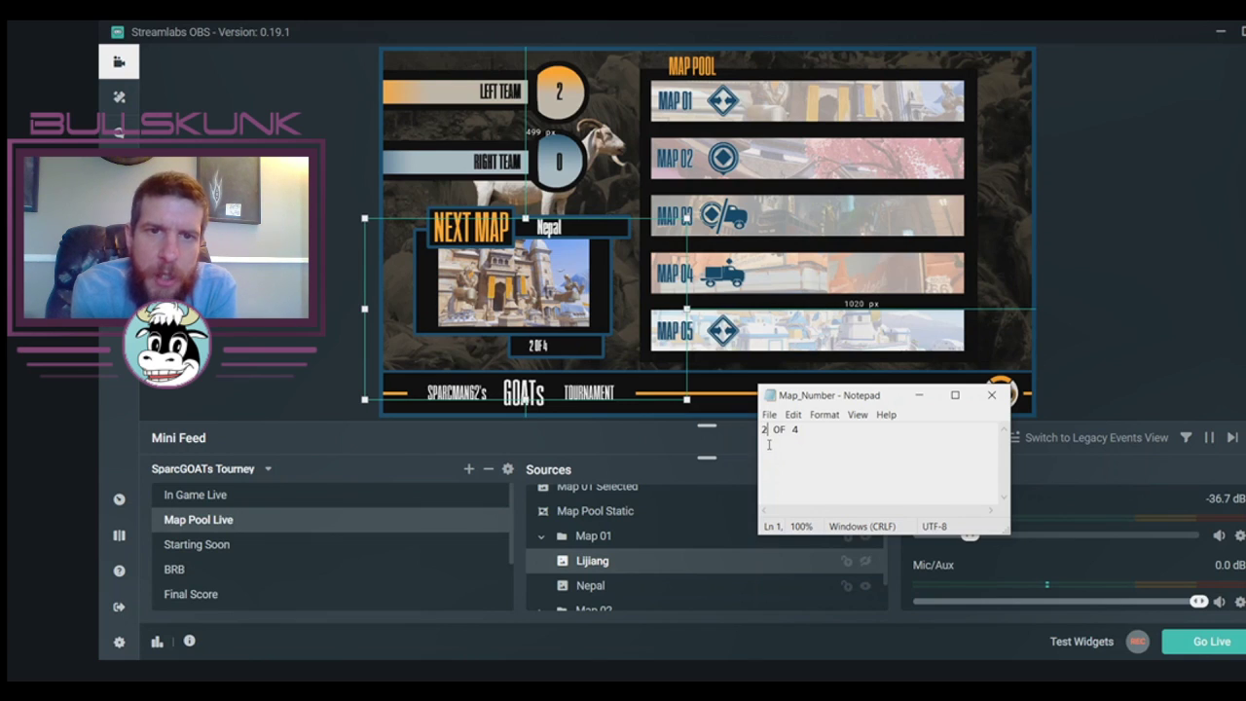
click(342, 361)
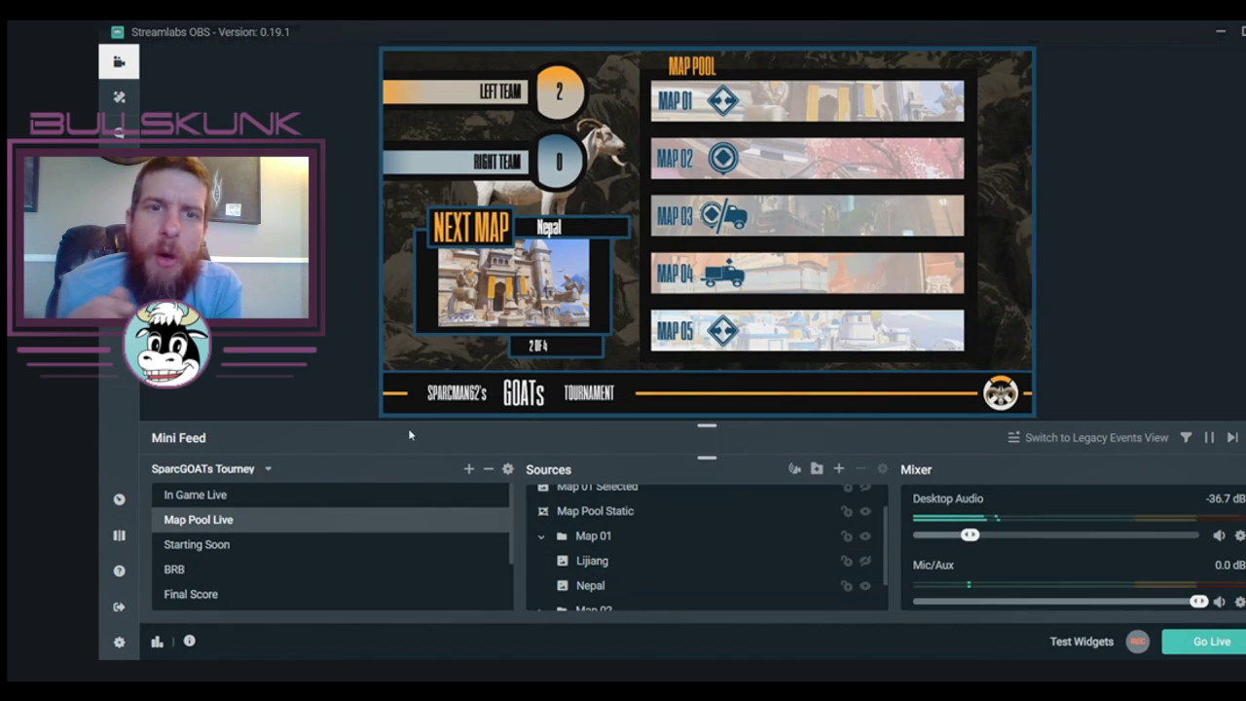
Check the map number in the In Game Live scene and return to Map Pool Live.
key(super+Tab)
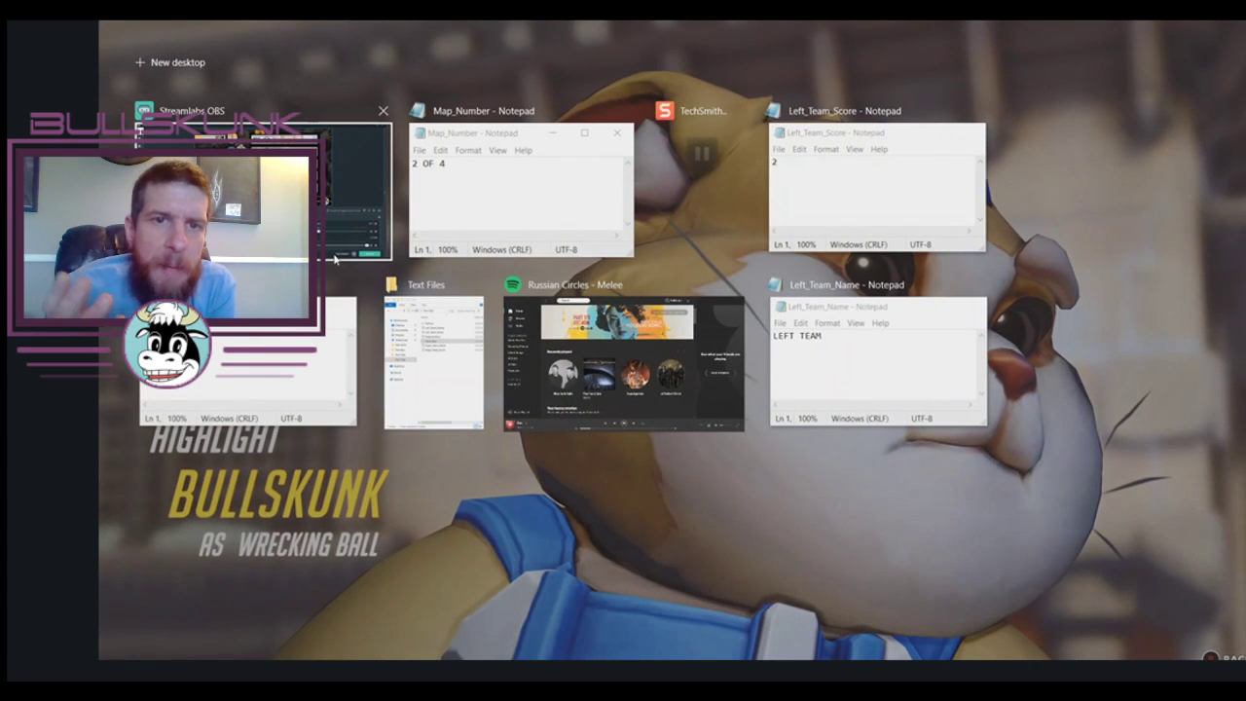
click(335, 258)
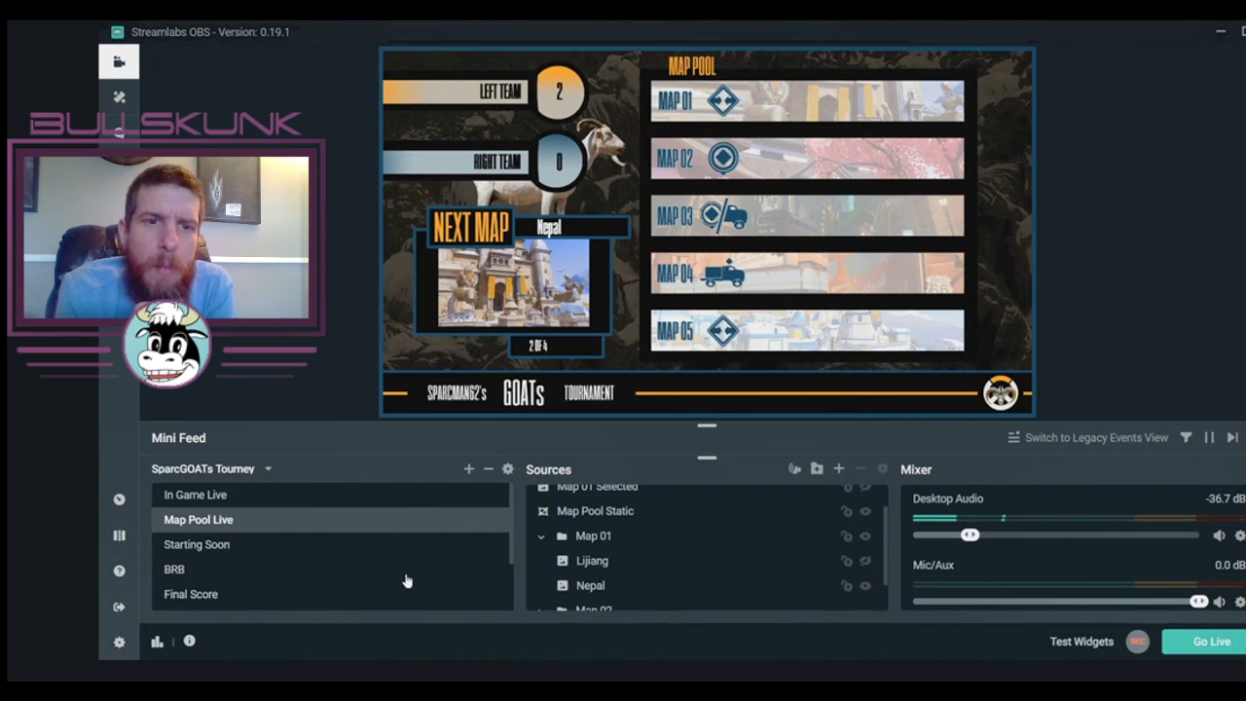
click(317, 496)
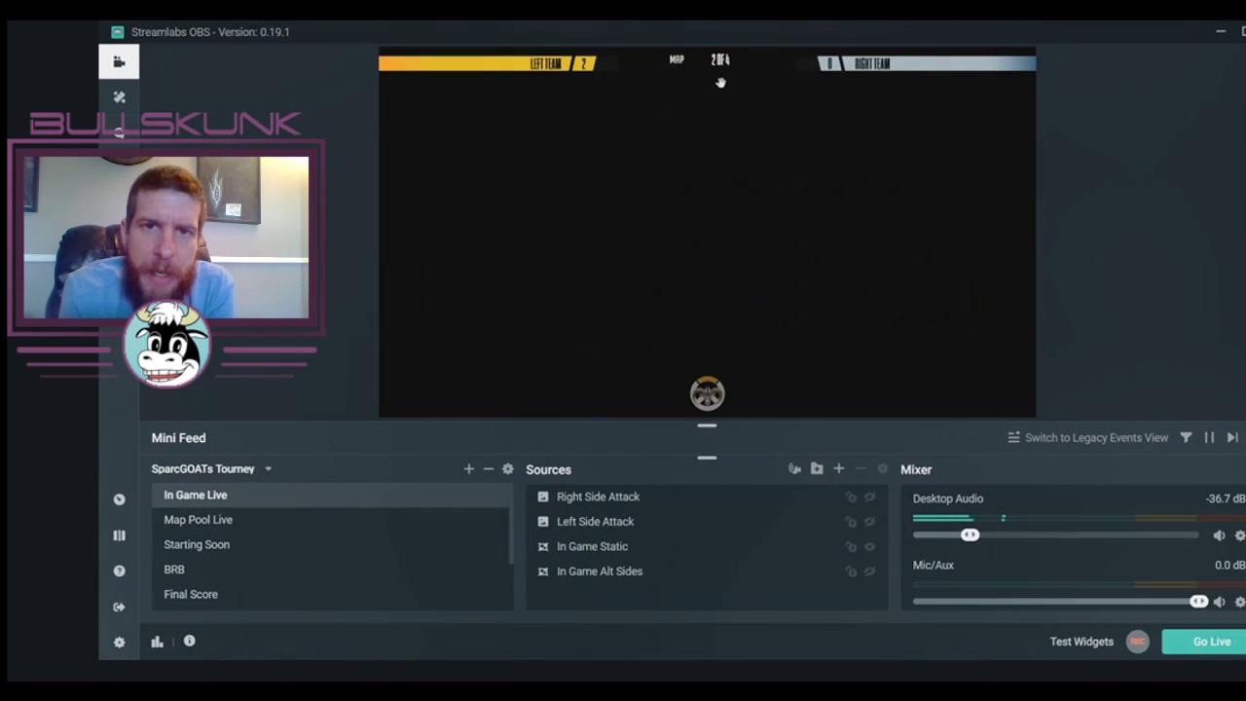
click(277, 518)
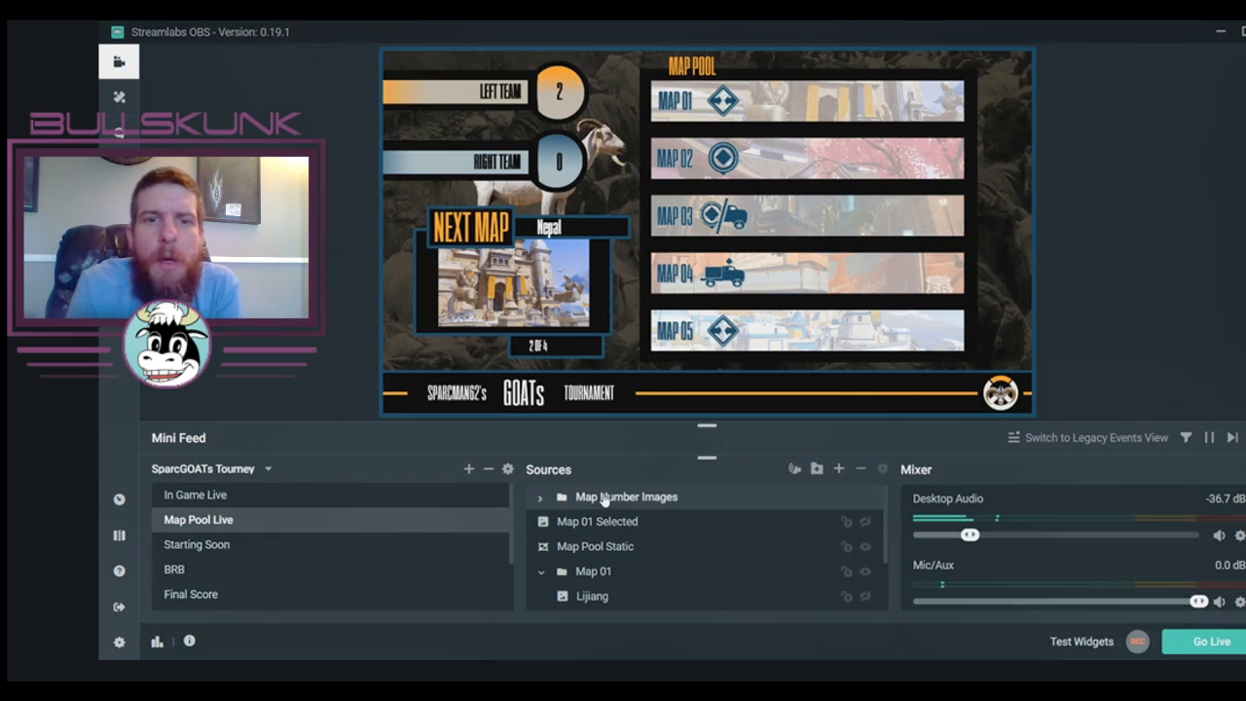
Expand the Map Number Images folder in Map Pool Live and show the Map 01 Selected image.
click(604, 497)
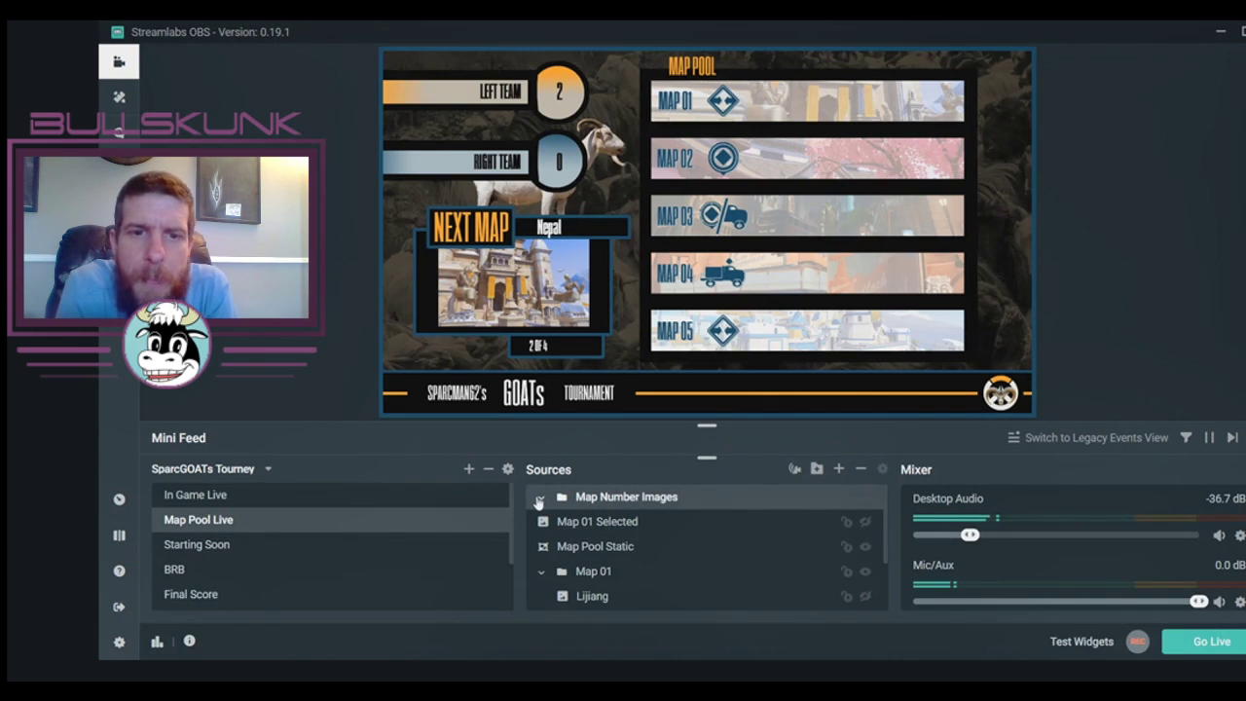
click(866, 523)
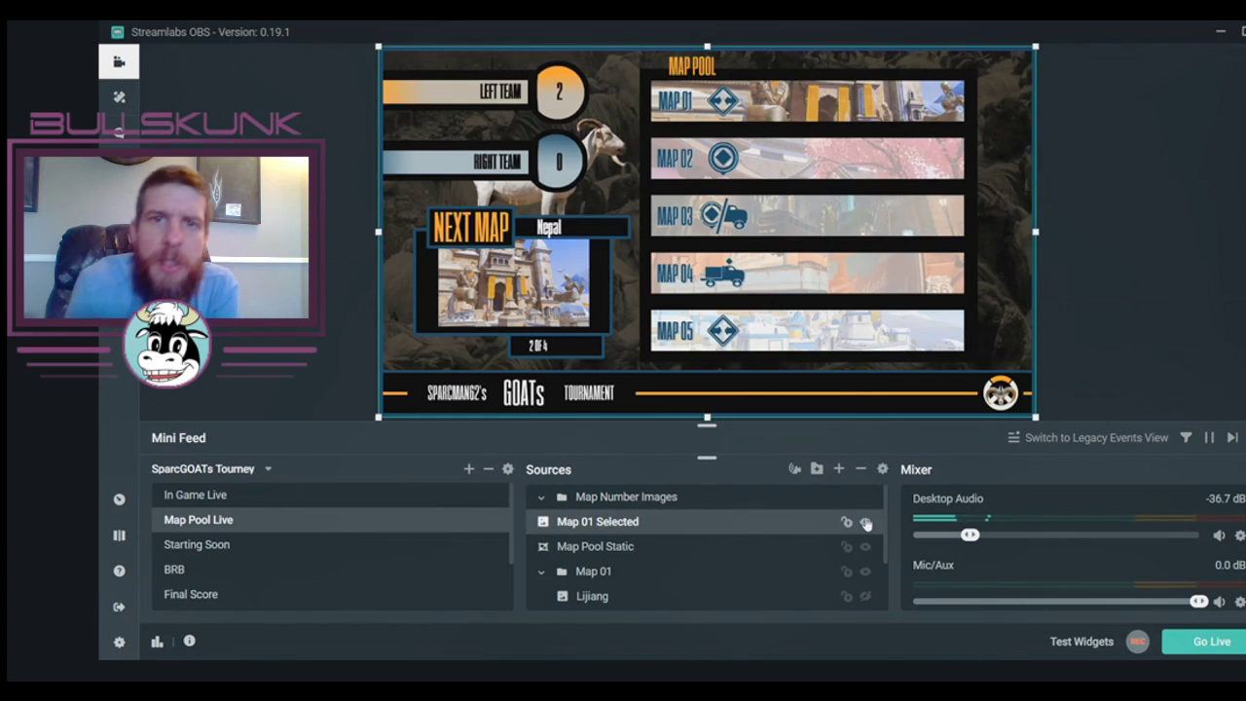
click(1117, 326)
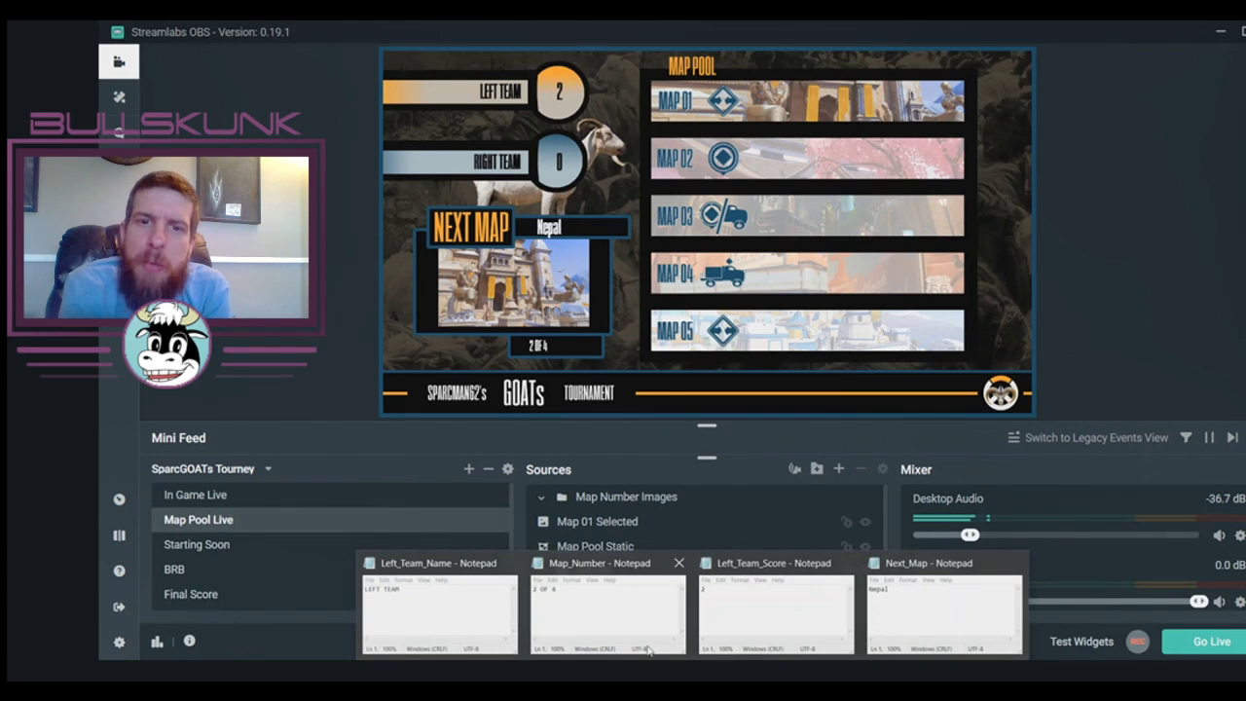
Set the Map_Number text file in Notepad back to 1 OF 4, save it and return to Streamlabs OBS.
click(628, 630)
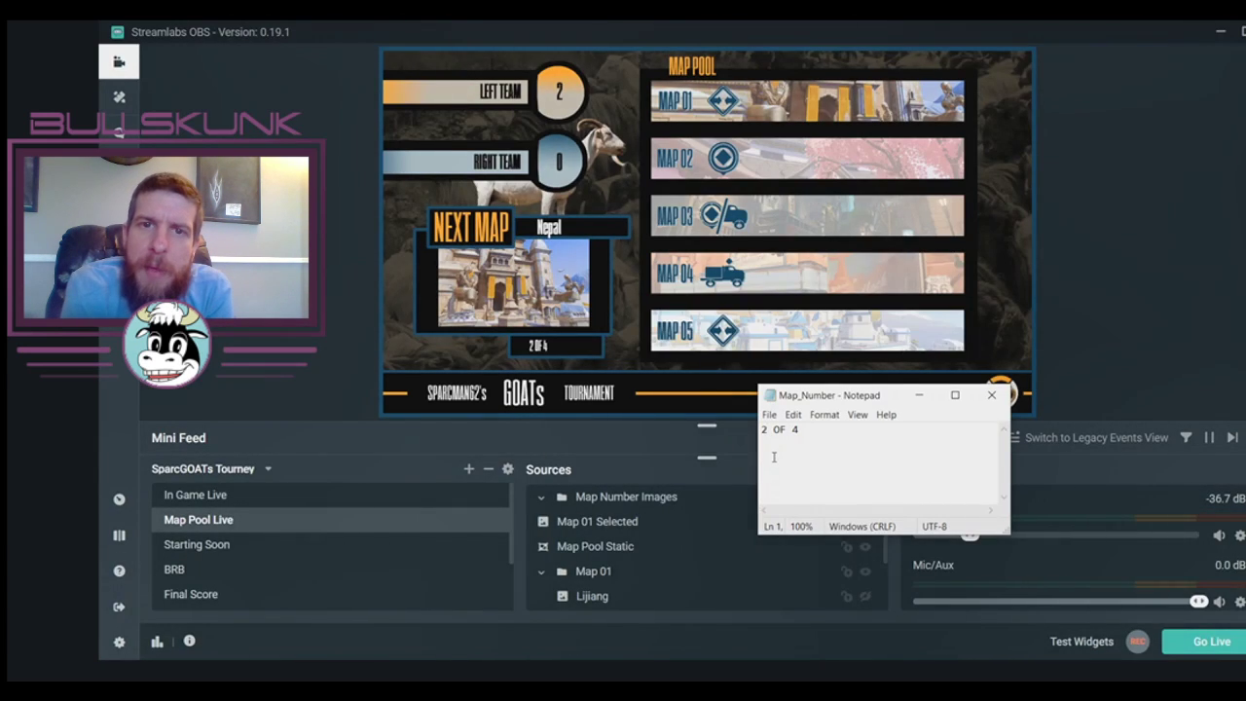
key(BackSpace)
text(1)
key(ctrl+s)
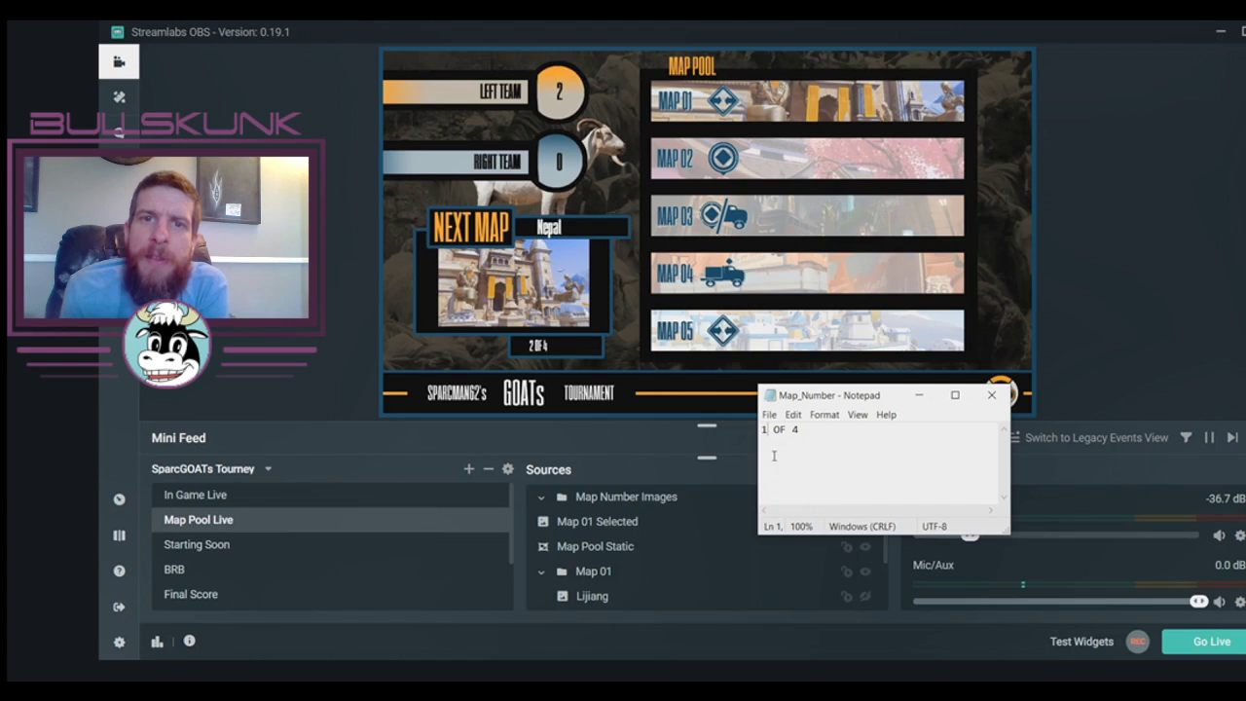
click(350, 281)
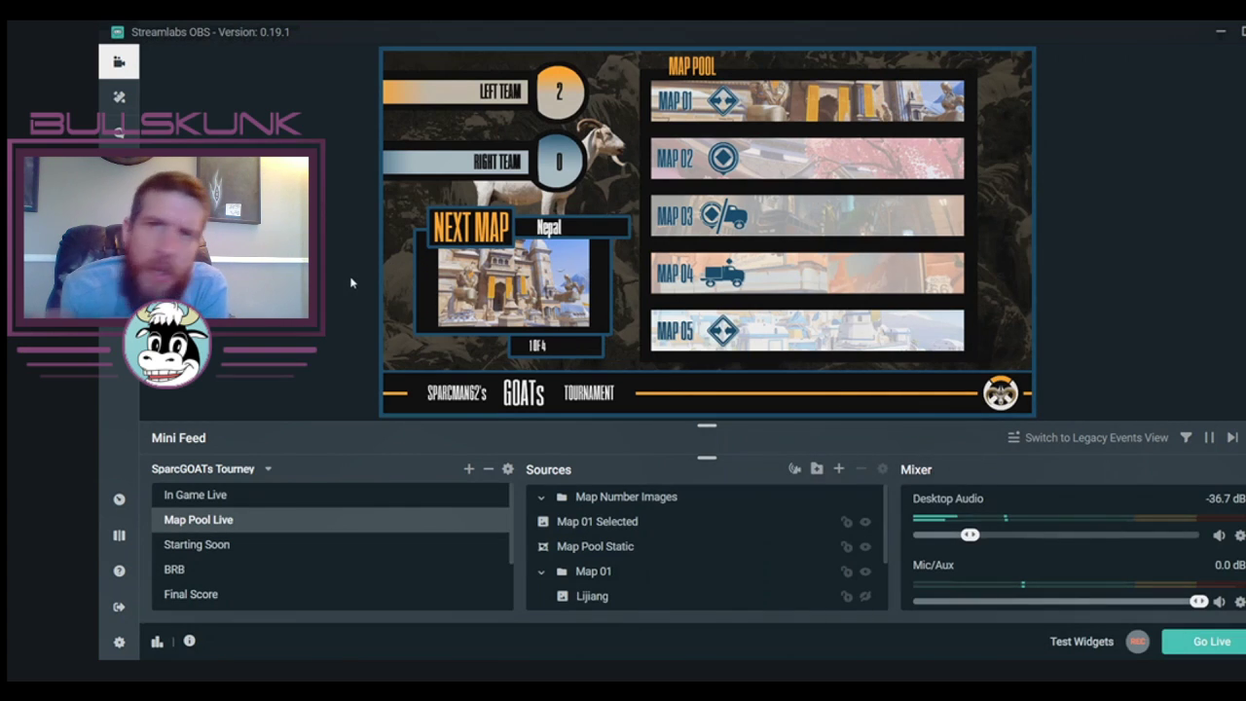
Examine the left score and left team text sources in the Starting Soon scene and return to Map Pool Live.
click(283, 546)
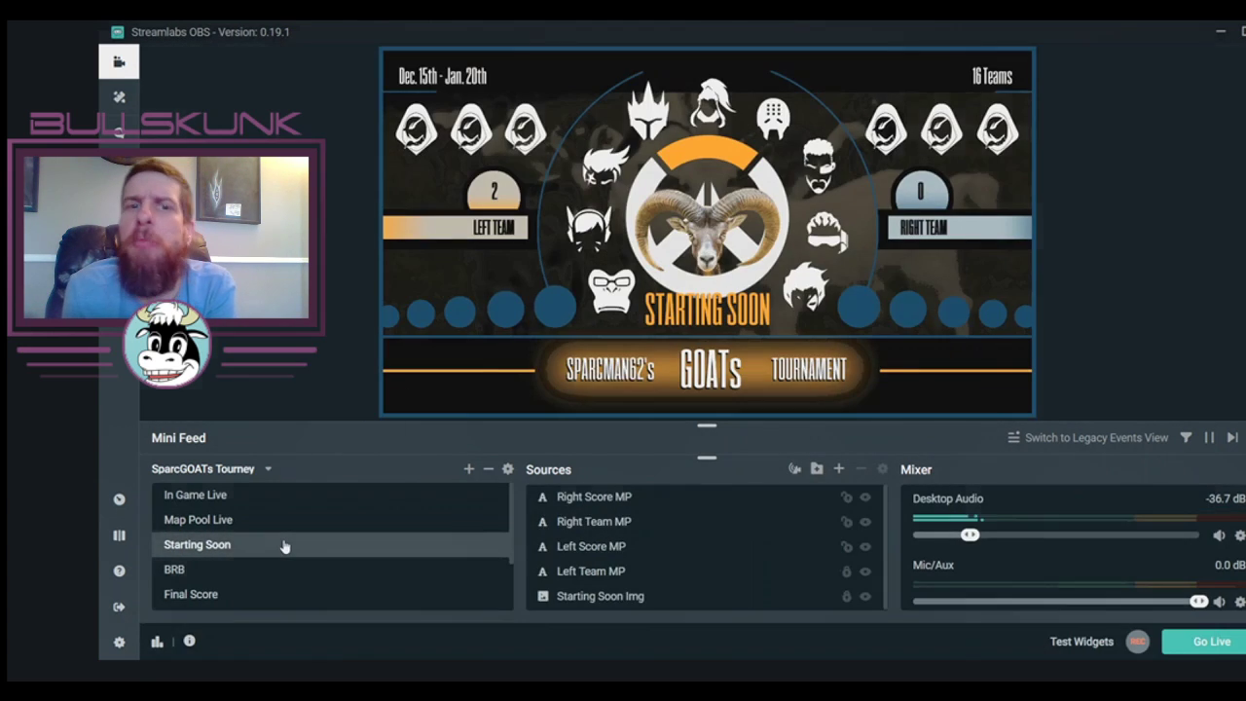
click(583, 547)
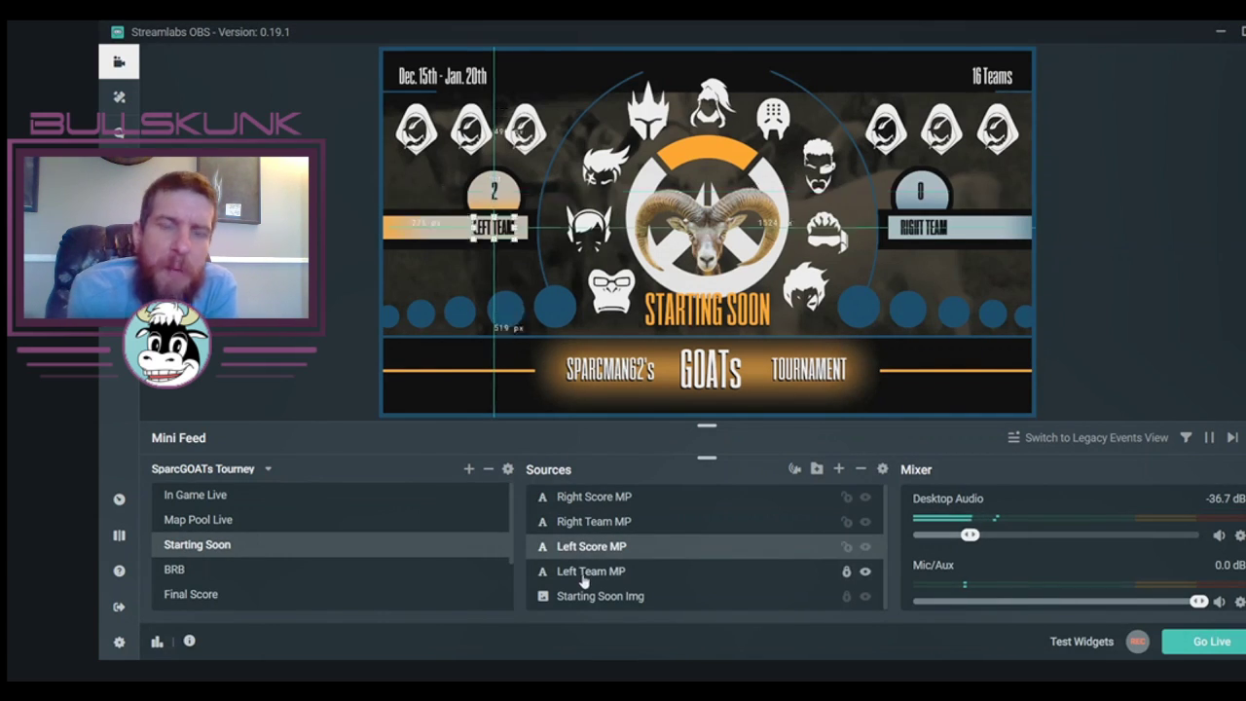
click(584, 574)
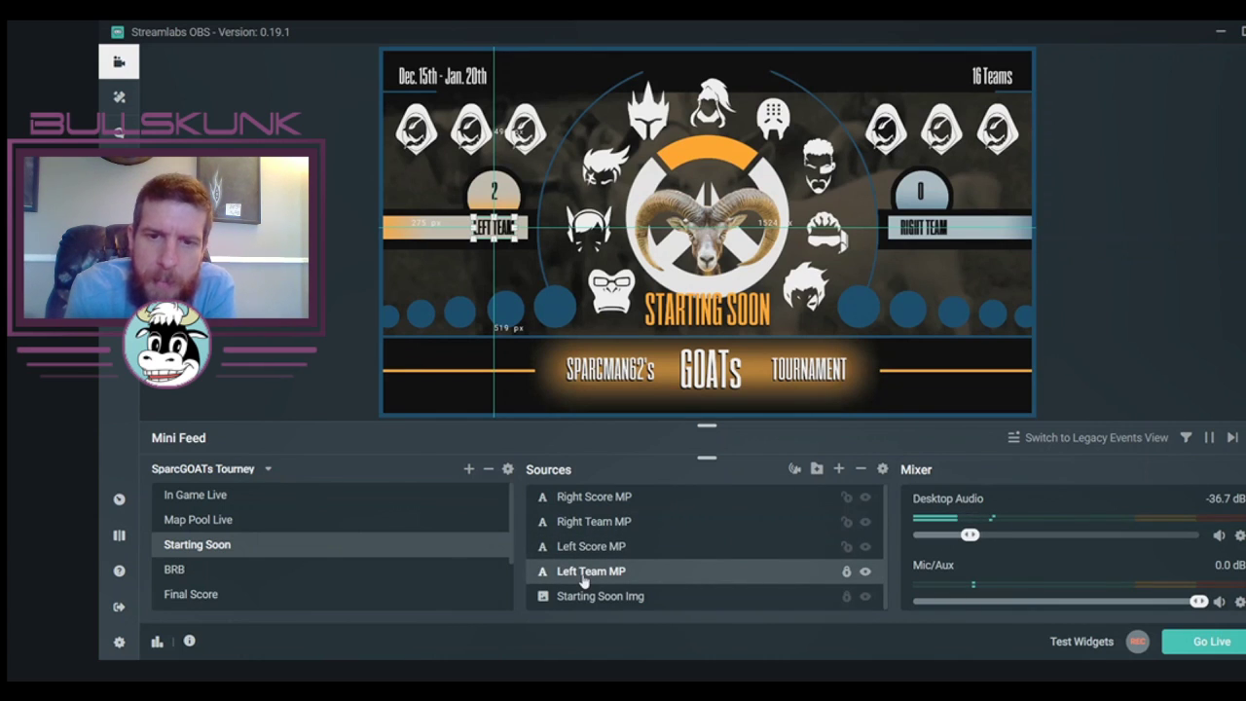
click(443, 519)
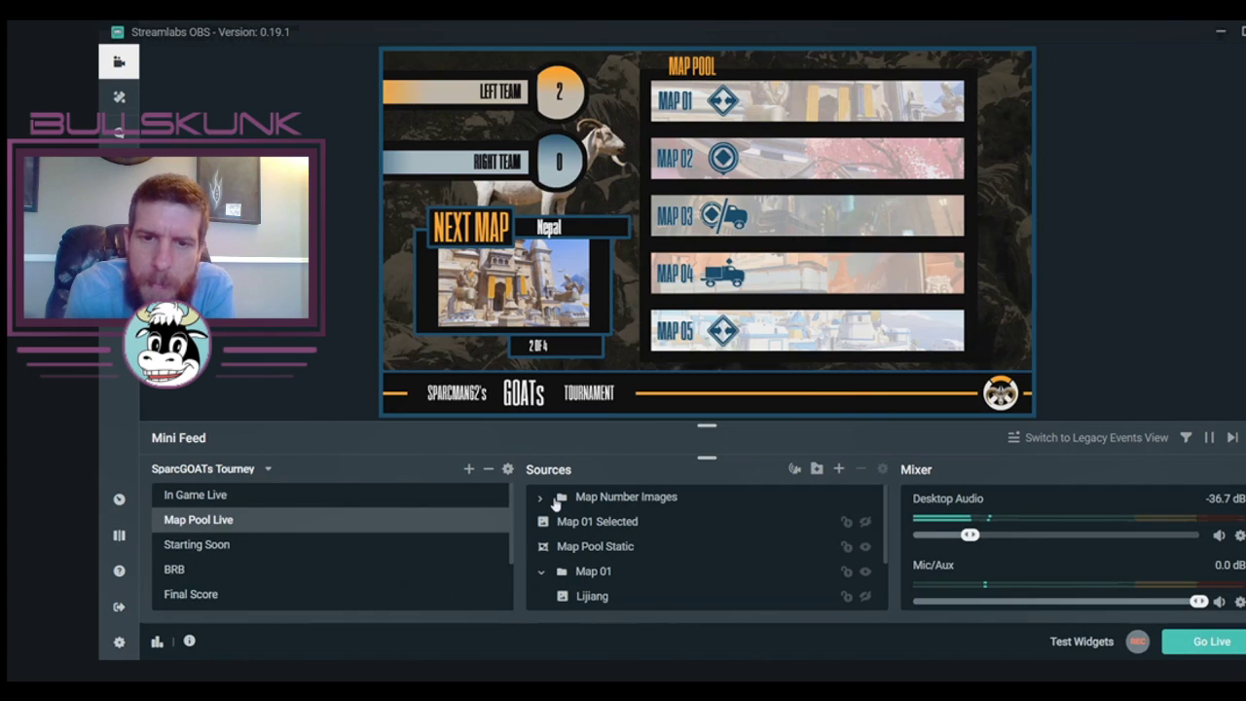
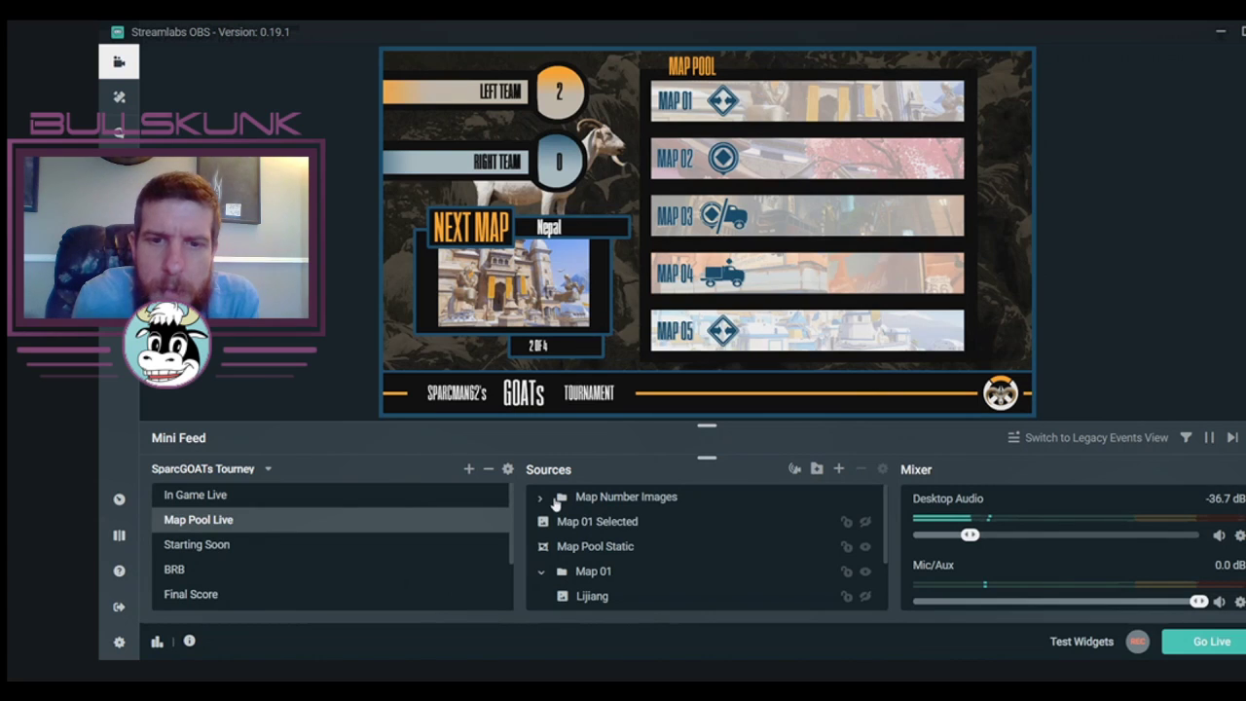
Hide and reshow the Map Pool Static source in Map Pool Live, and expand the Map 01 folder.
scroll(843, 542, down, 1)
click(843, 542)
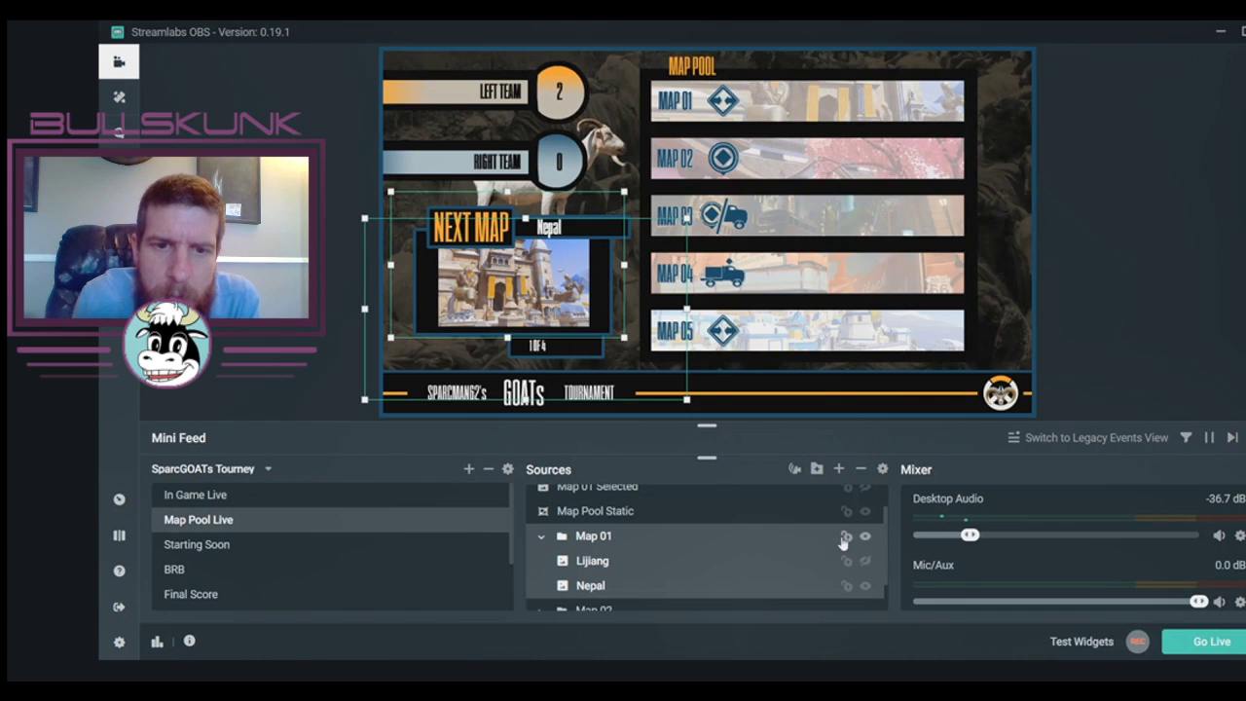
click(866, 522)
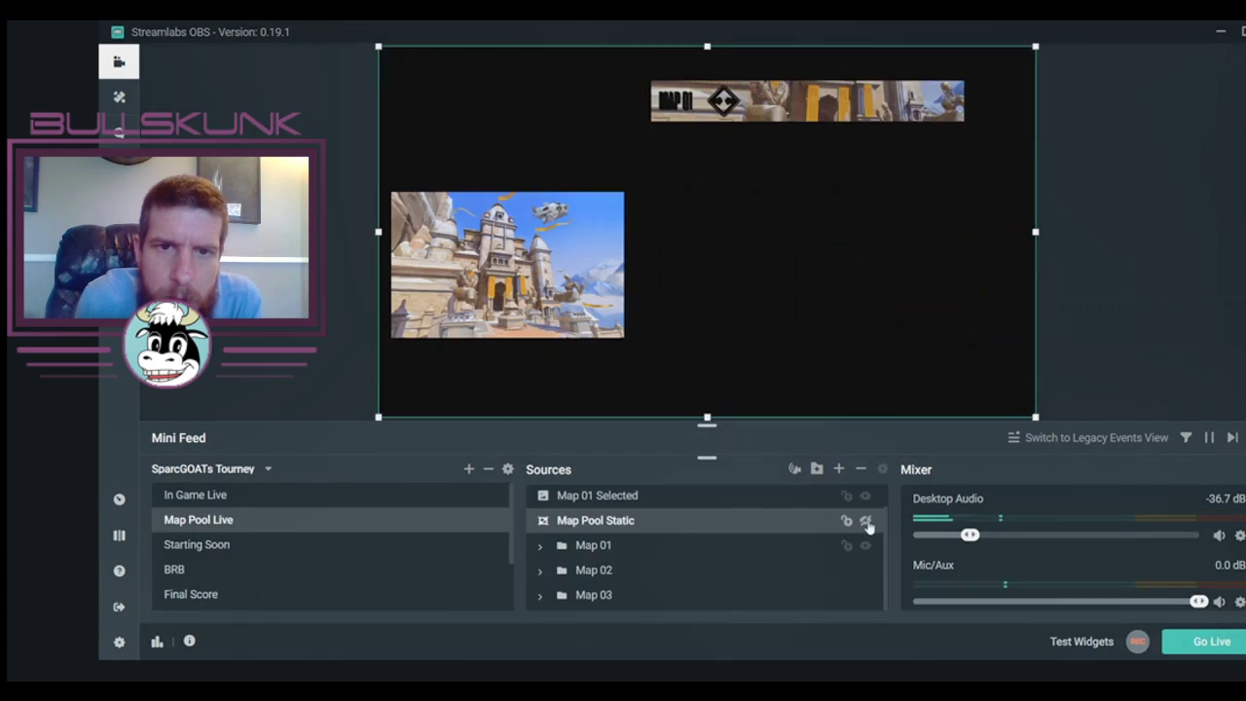
click(865, 521)
click(560, 545)
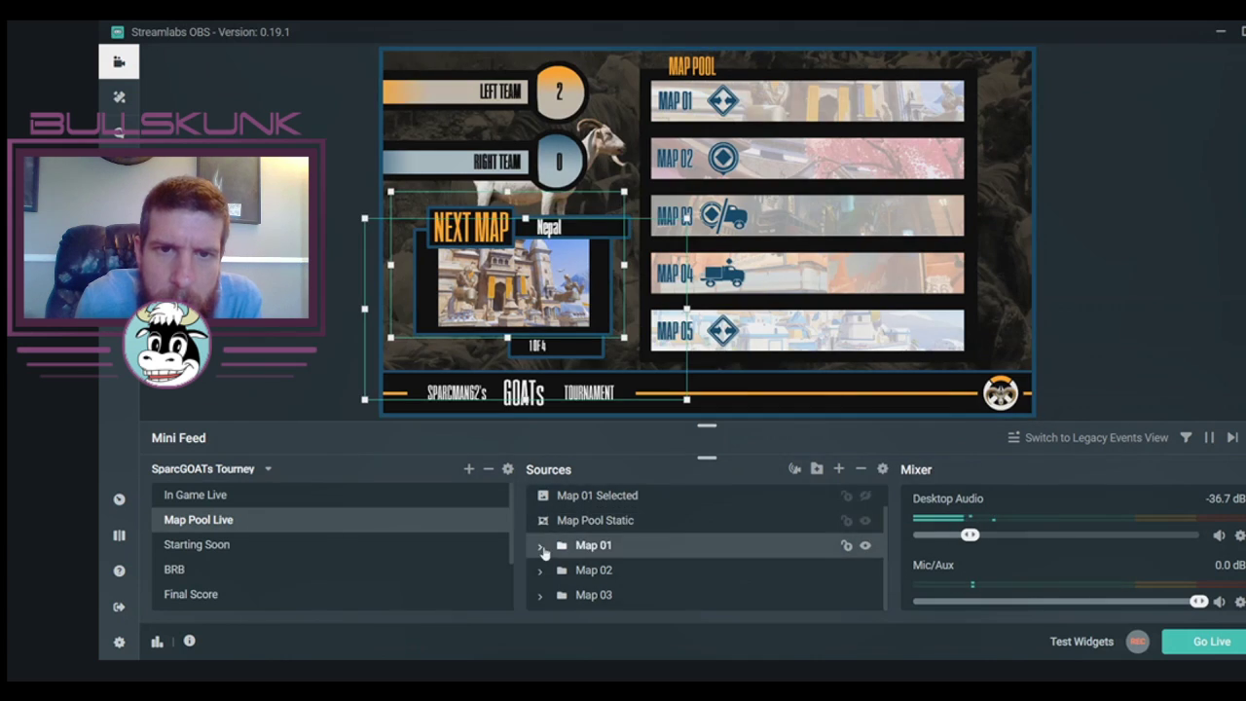
click(540, 545)
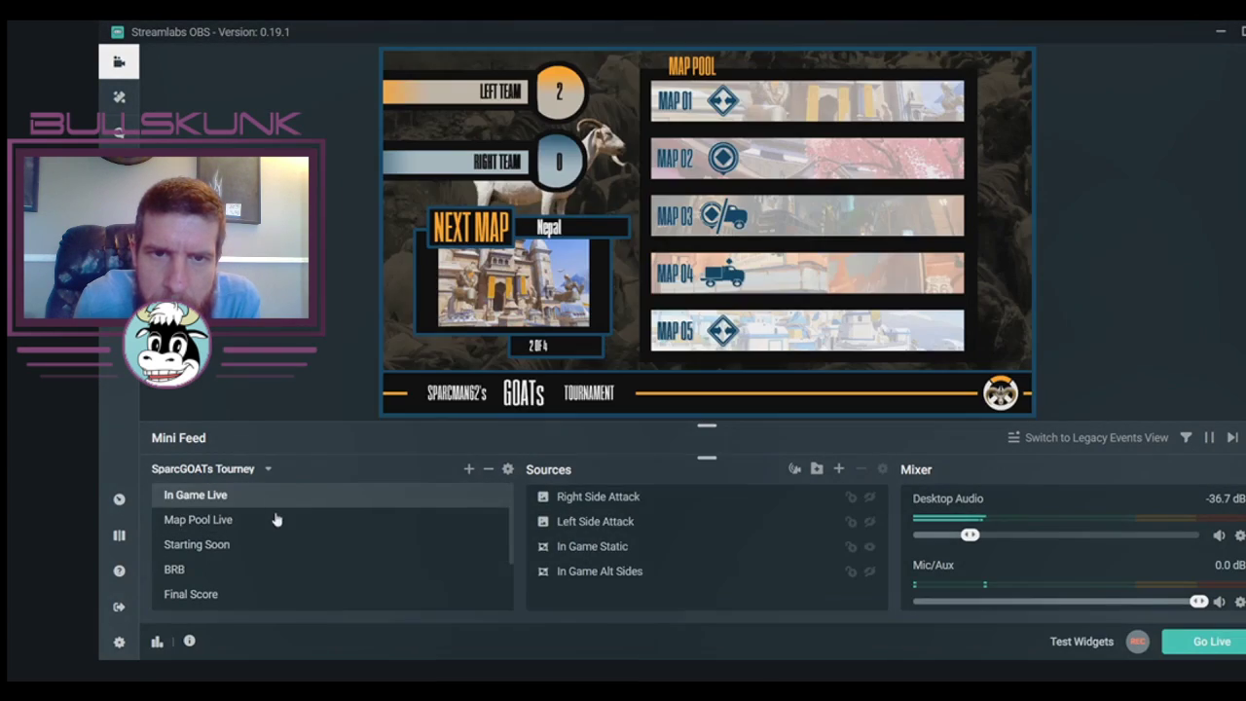
Compare the Map Pool Live and In Game Live scenes and examine the sources of the Starting Soon scene.
click(278, 517)
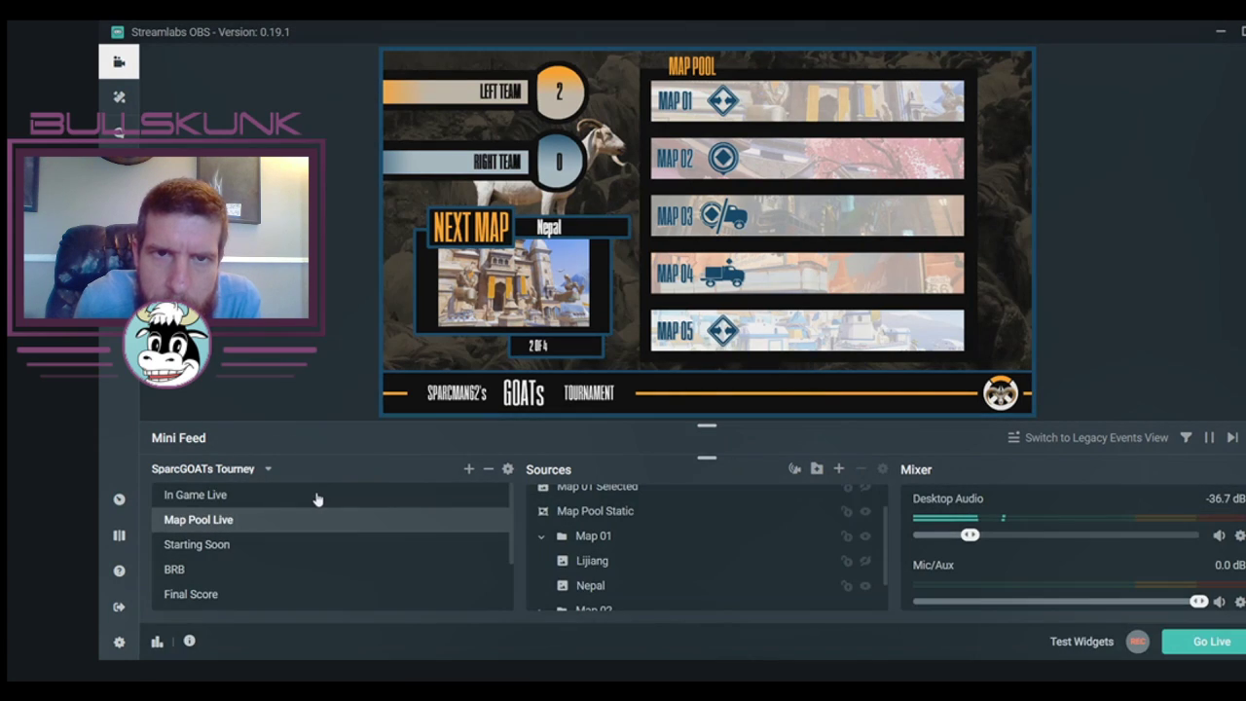
click(317, 497)
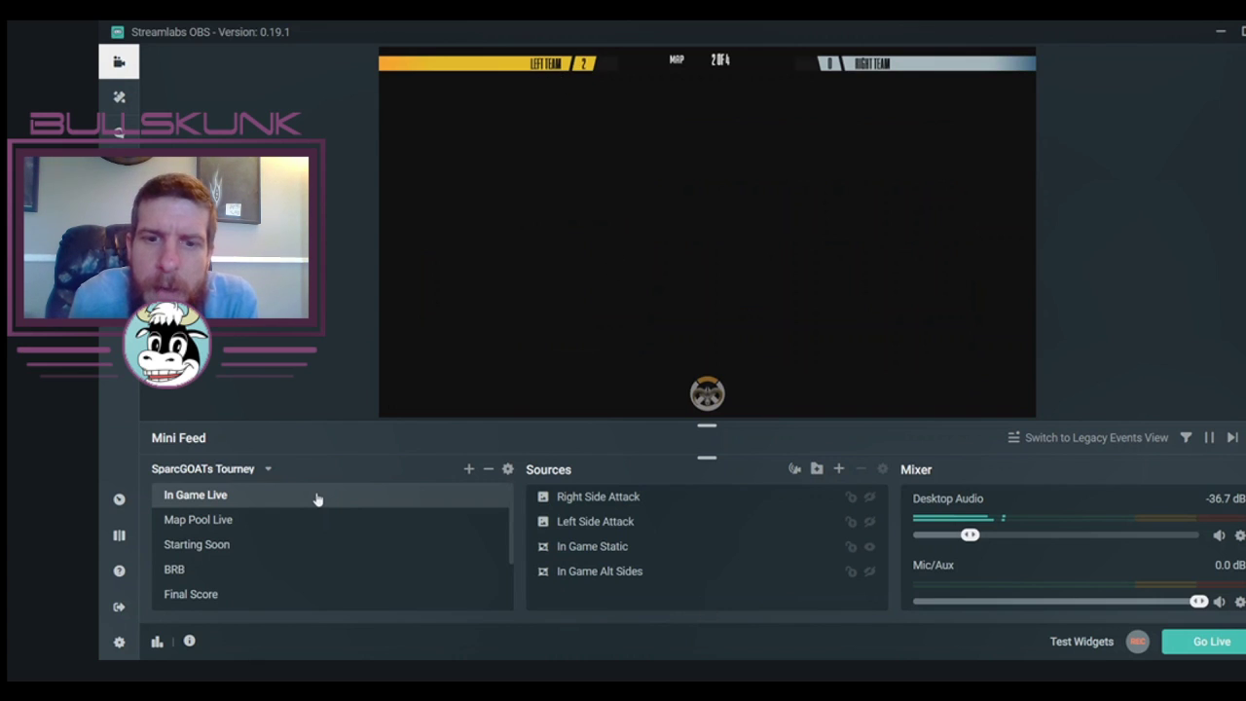
click(409, 516)
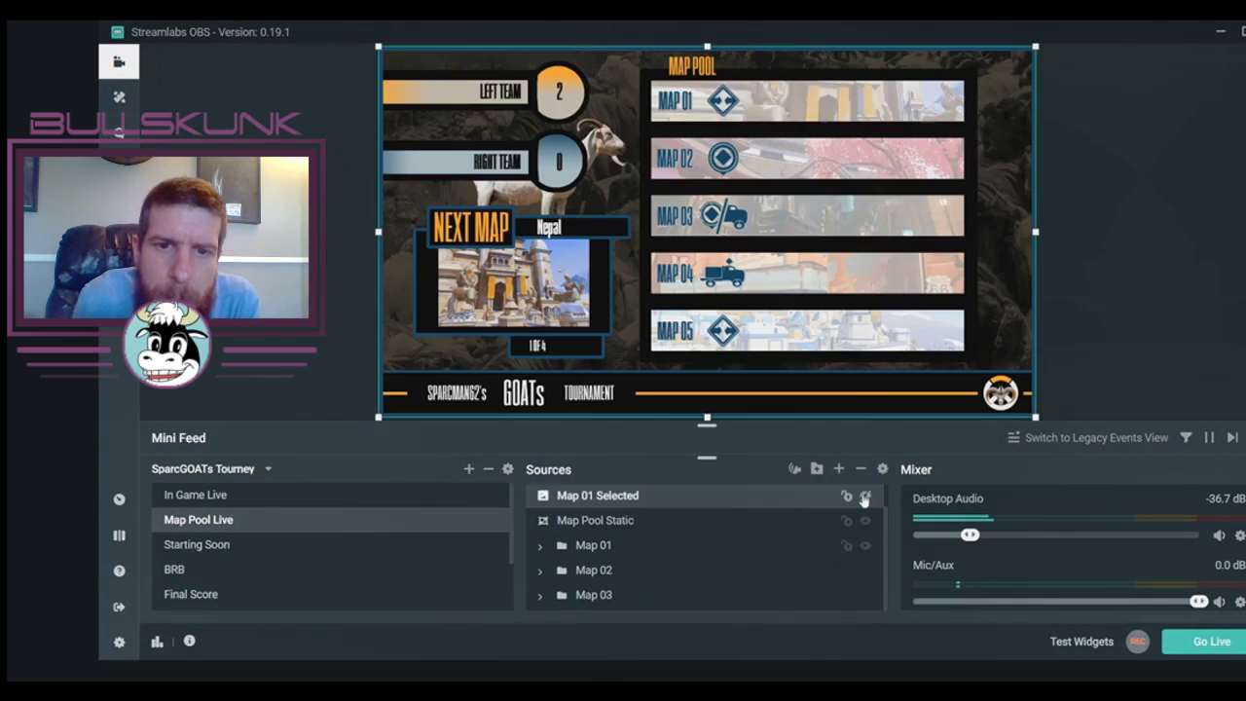
scroll(498, 505, down, 3)
click(223, 593)
scroll(640, 514, down, 2)
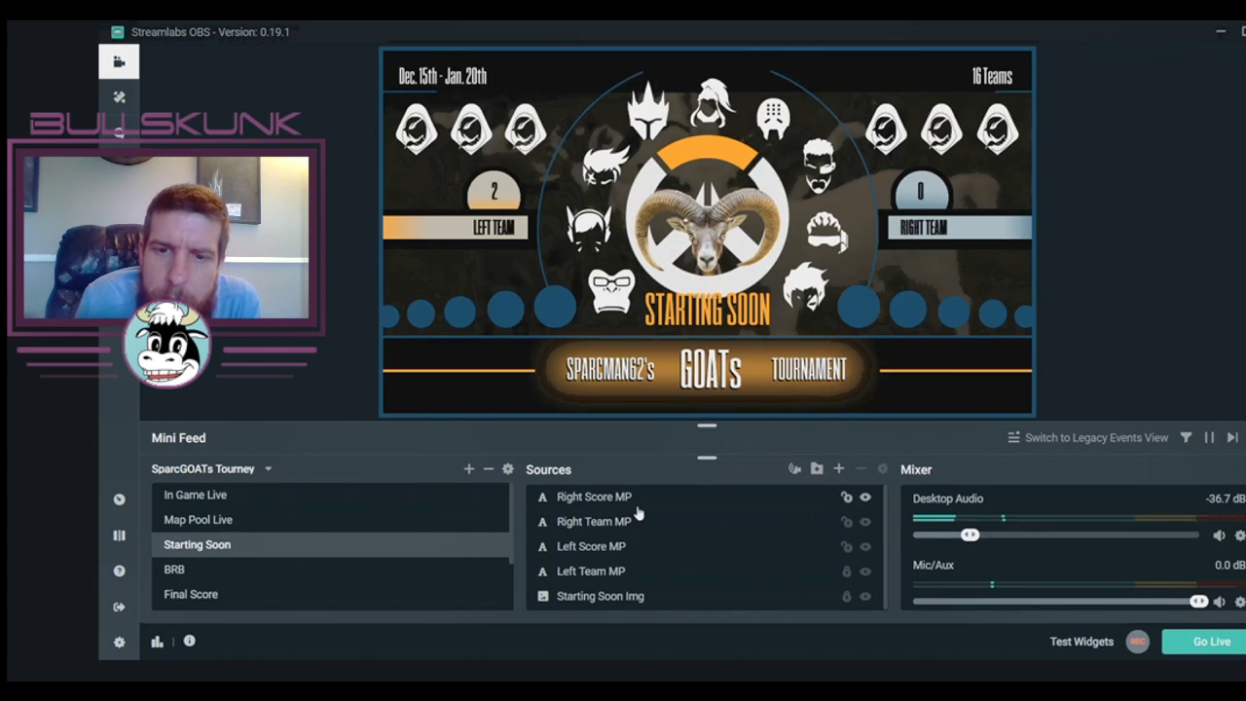
Compare the Starting Soon, BRB and Final Score scenes, examining the Left Team MP and Left Score MP text sources in Starting Soon.
click(321, 593)
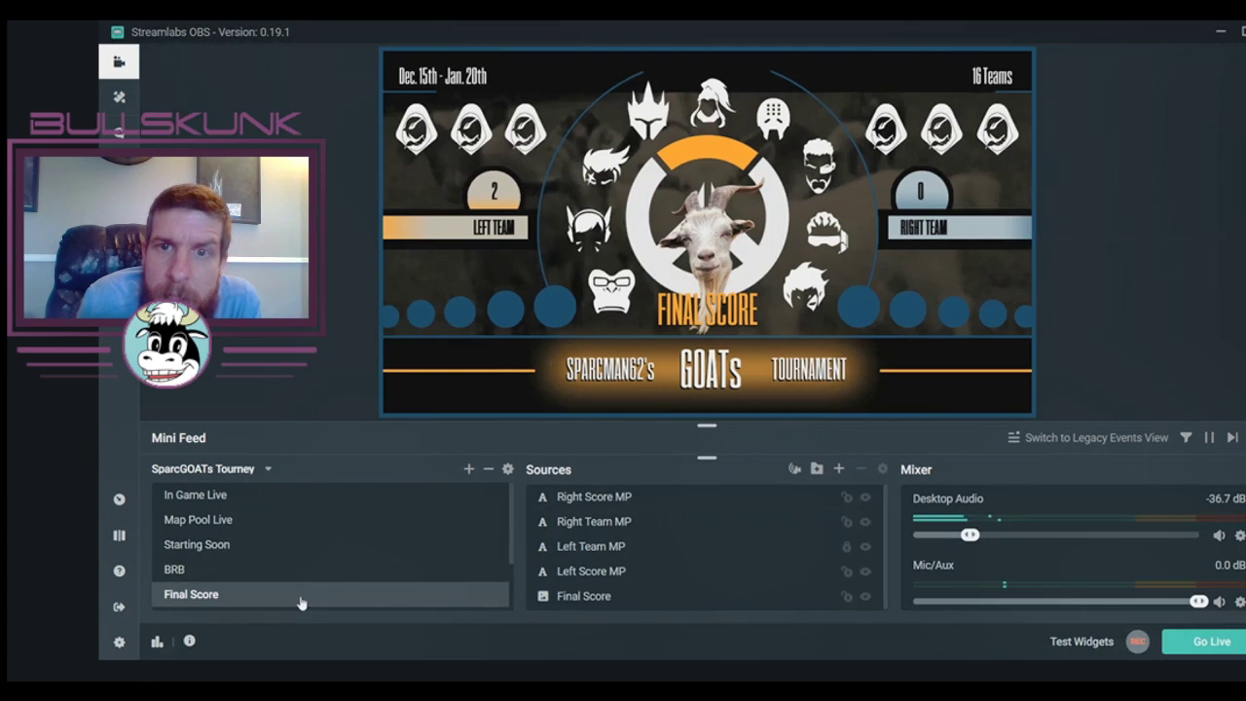
click(302, 544)
click(584, 574)
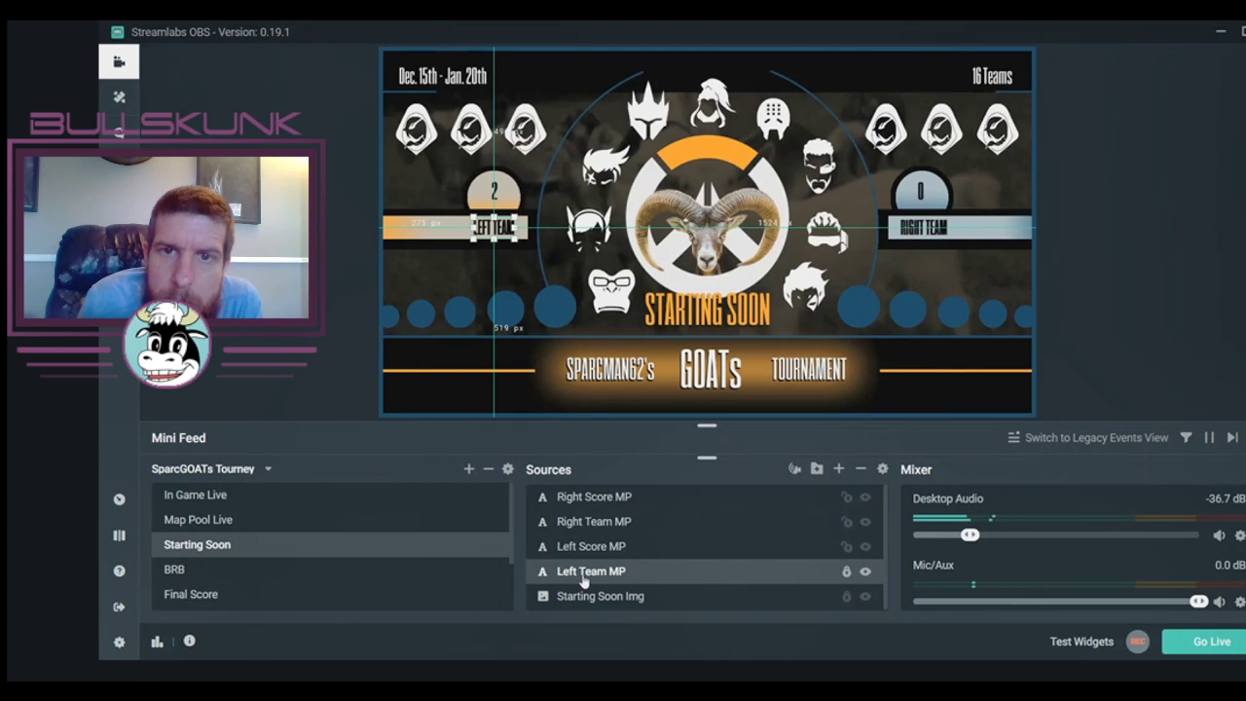
click(584, 548)
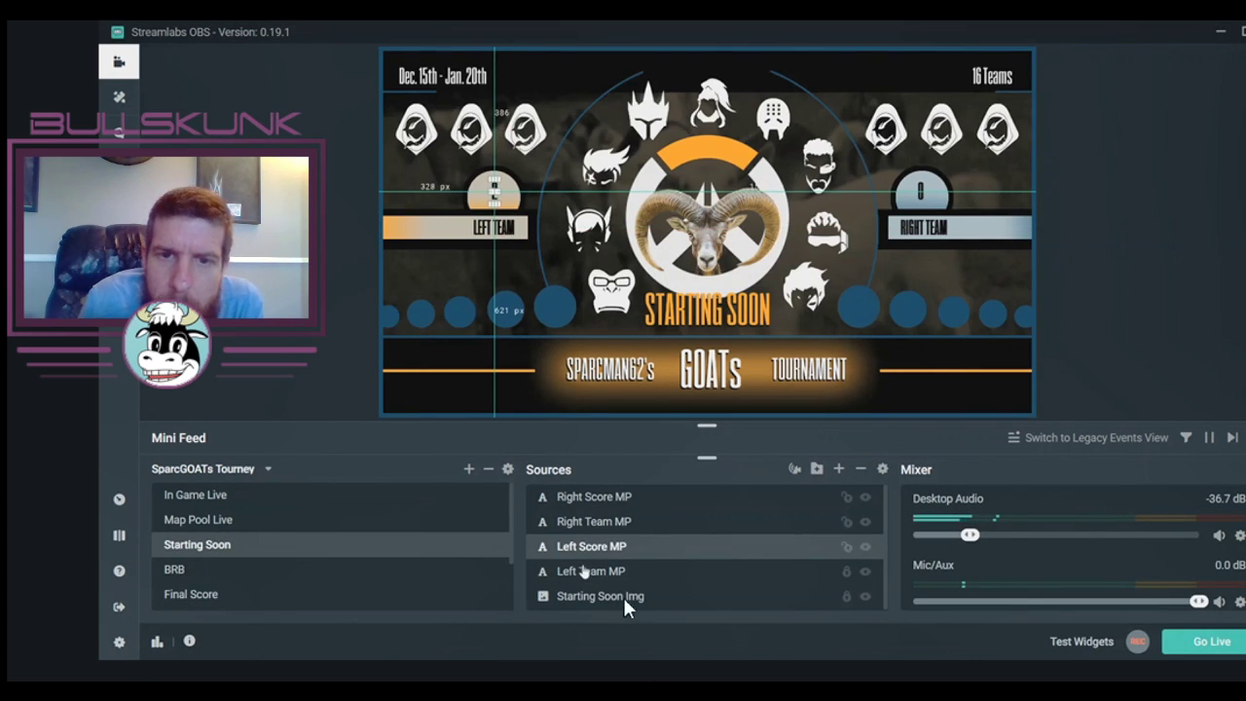
click(584, 572)
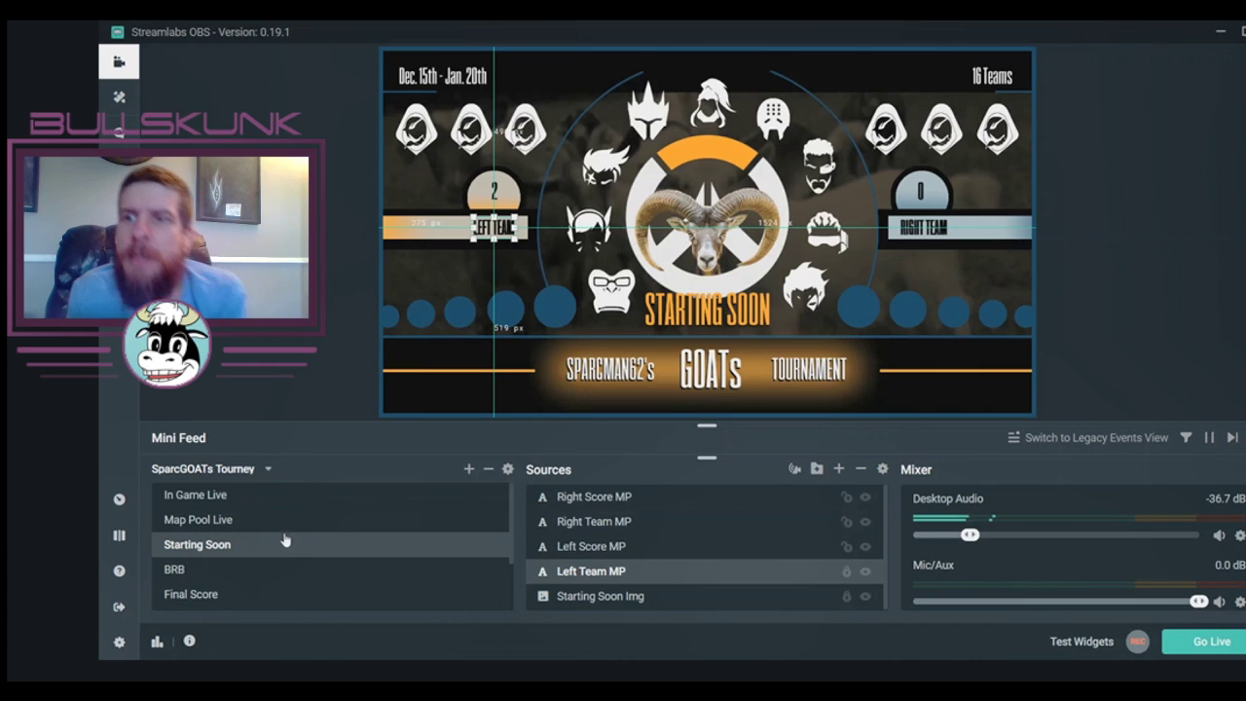
click(282, 569)
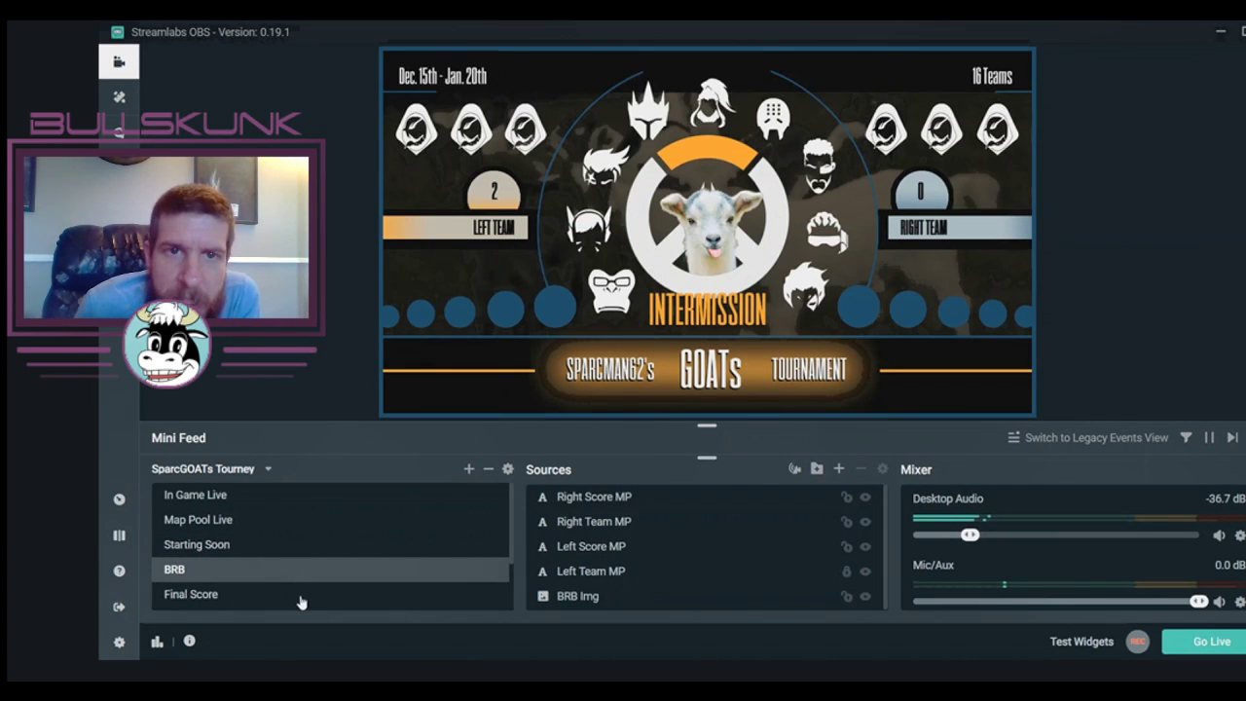
click(300, 599)
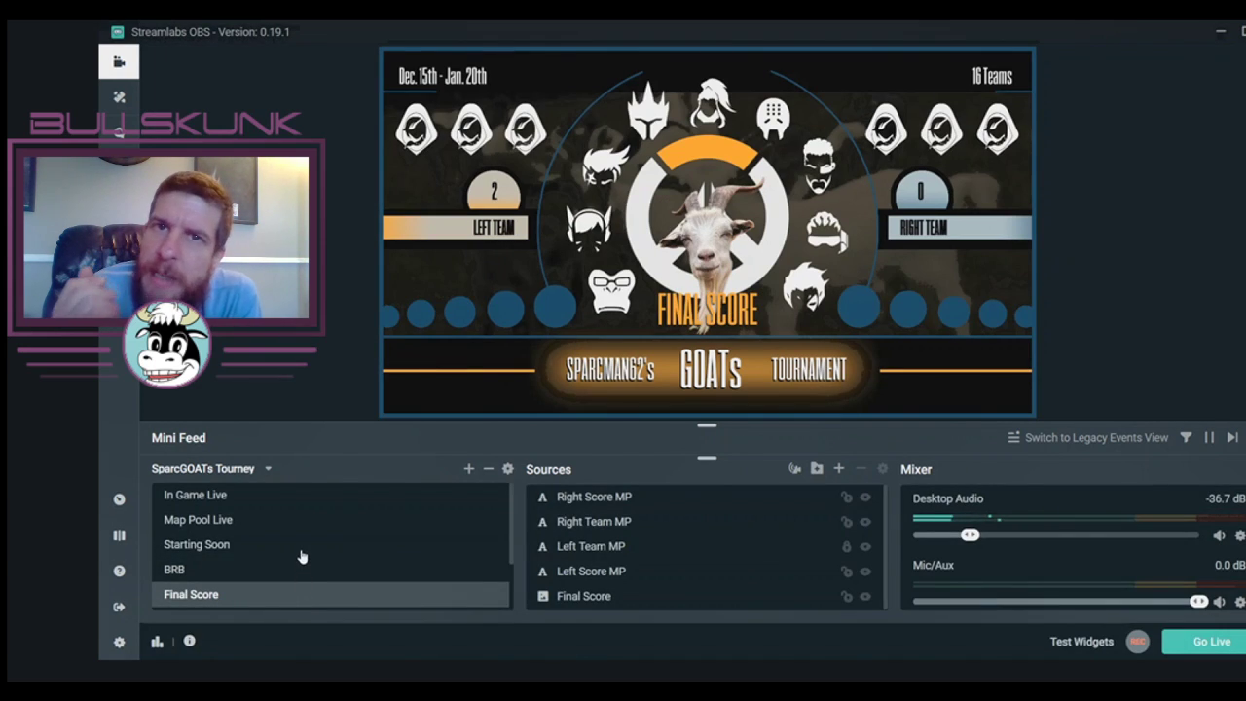
Copy the Right Score MP source from the Starting Soon scene and paste it into the BRB scene.
click(294, 545)
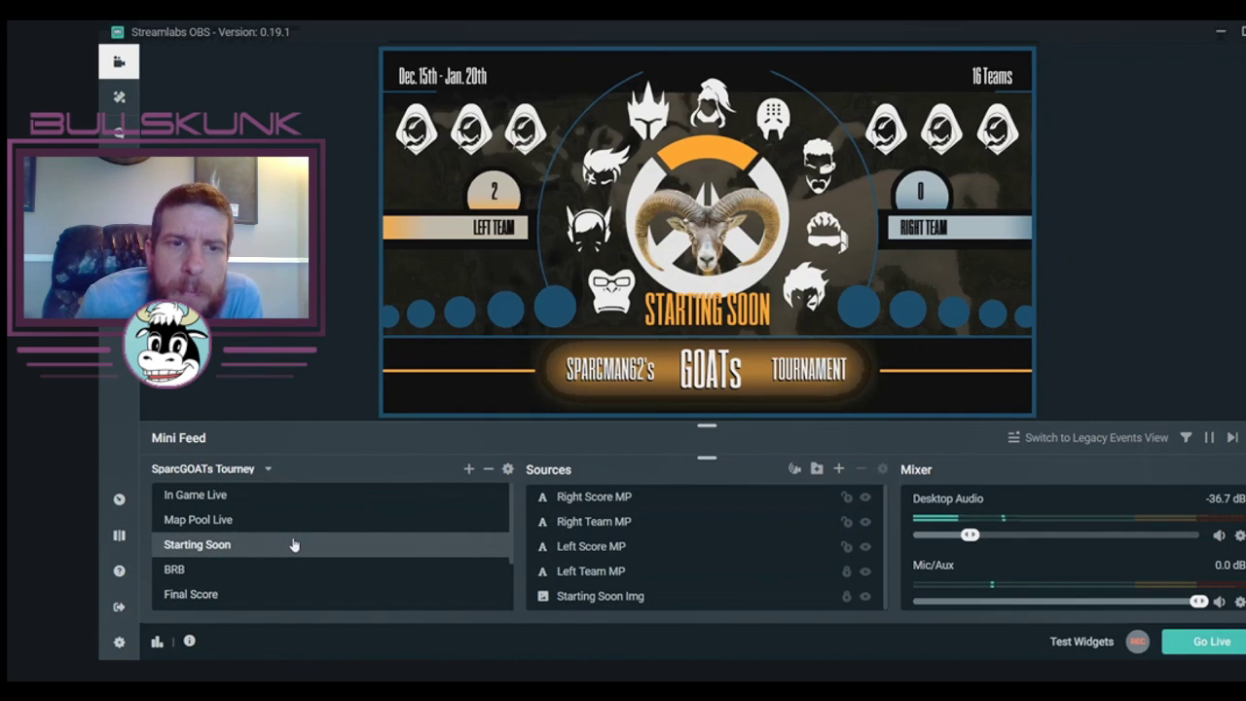
right_click(603, 506)
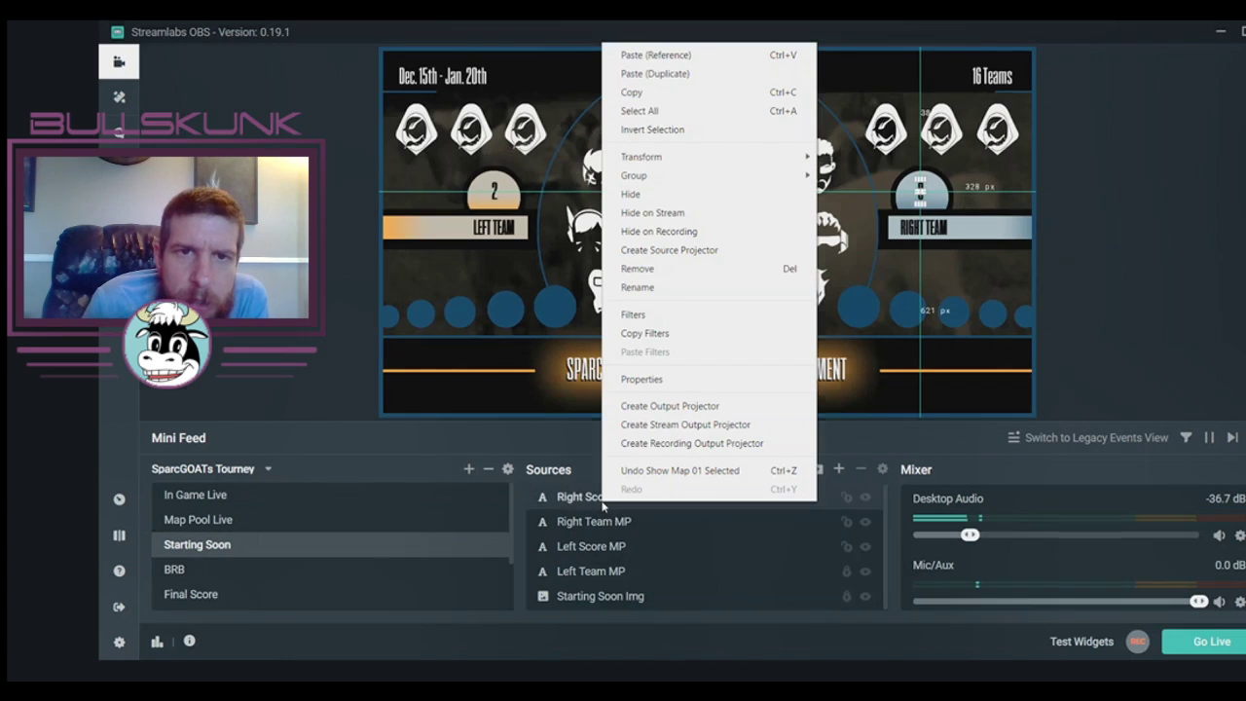
click(670, 93)
click(278, 576)
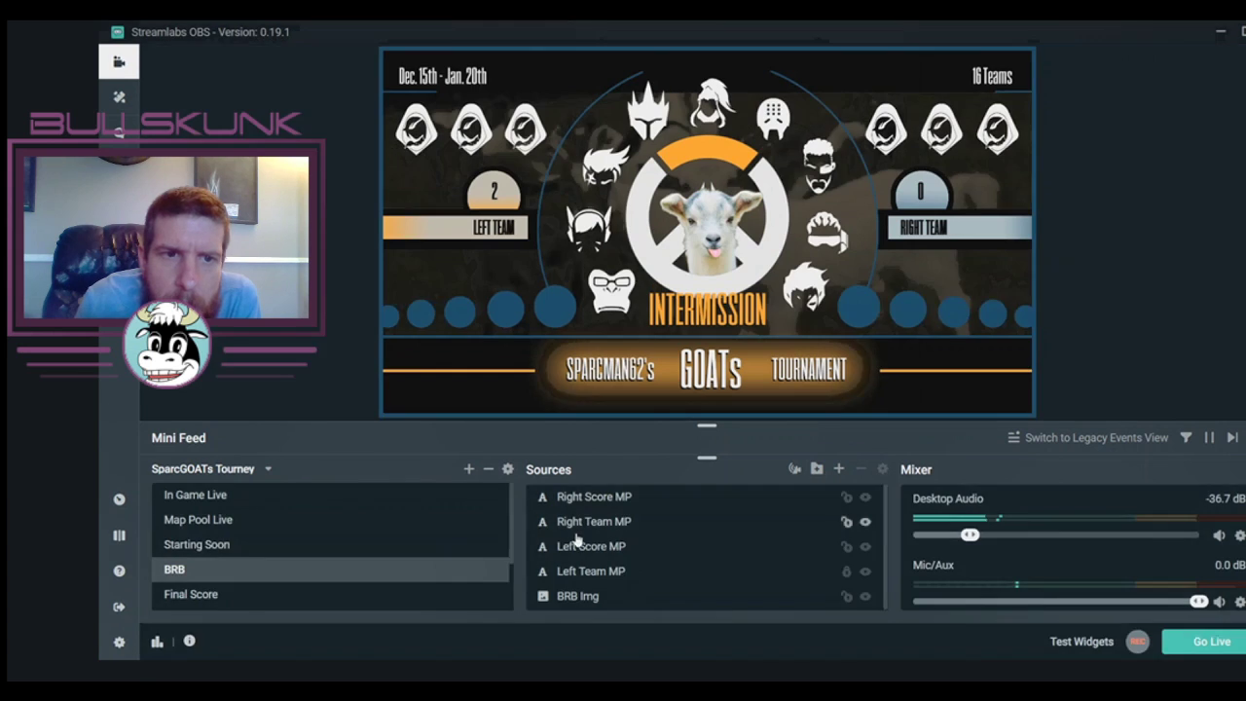
right_click(578, 541)
click(669, 105)
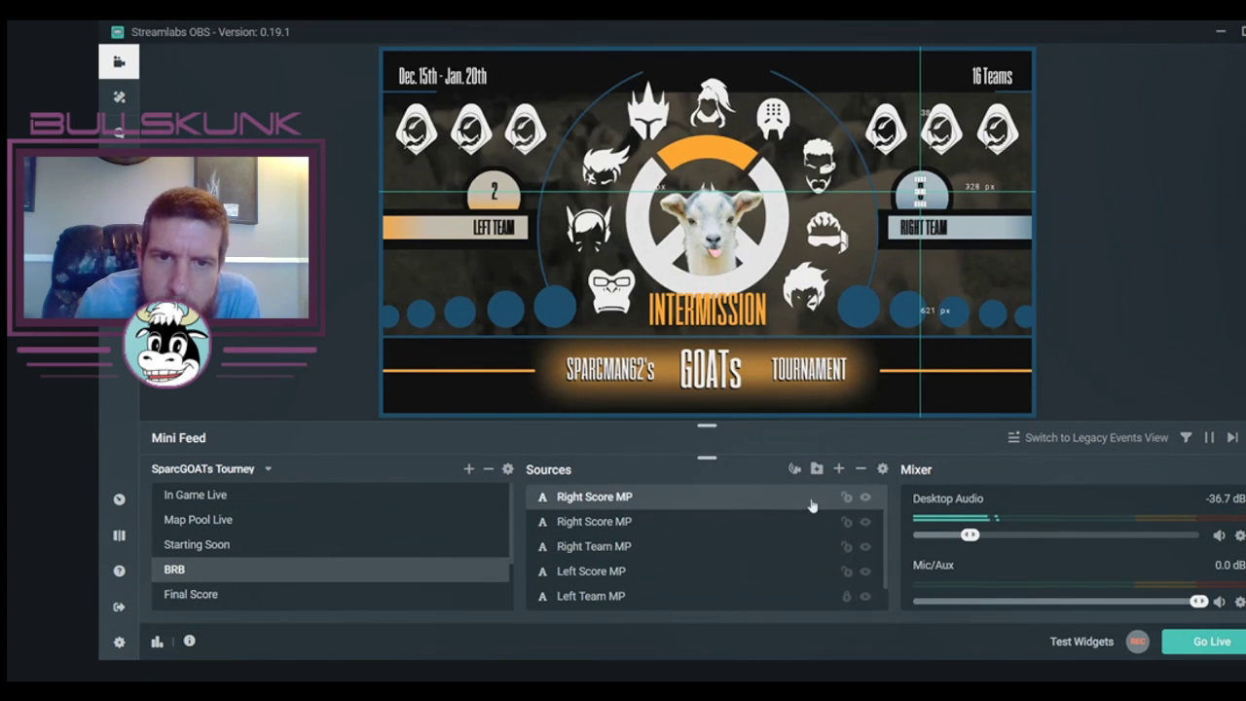
Hide and reshow the original and pasted Right Score MP sources in the BRB scene to compare them.
click(867, 498)
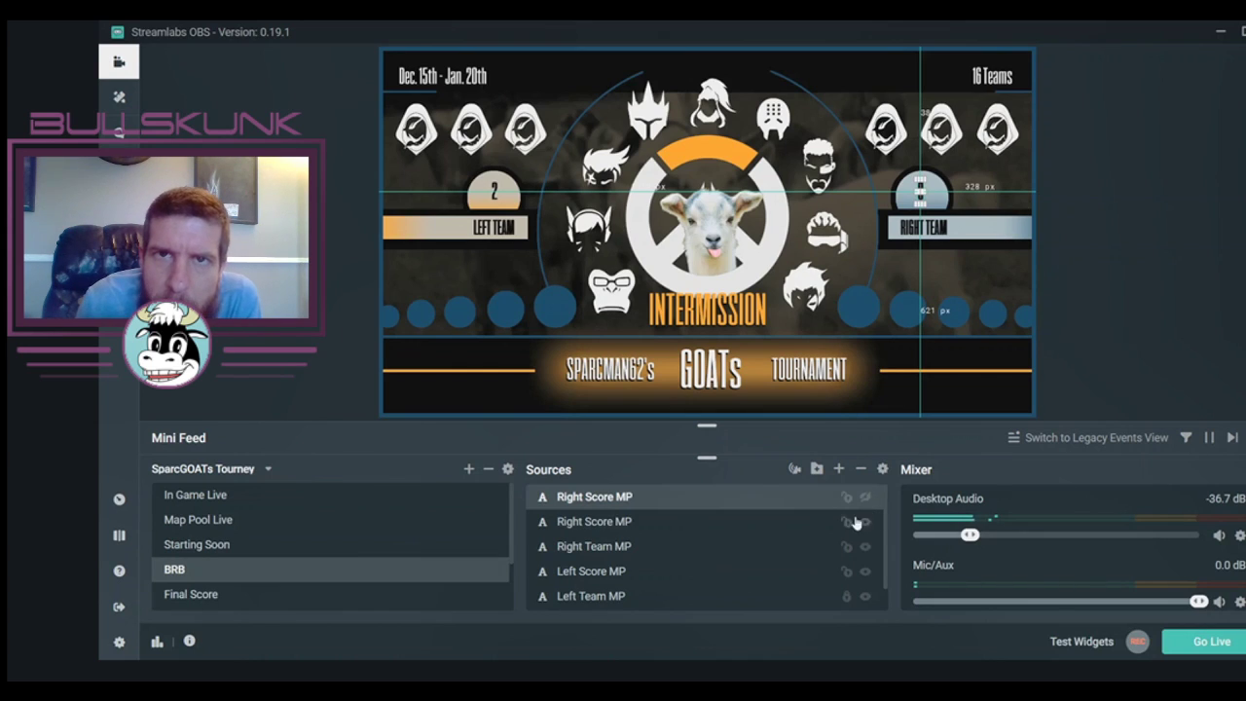
click(865, 522)
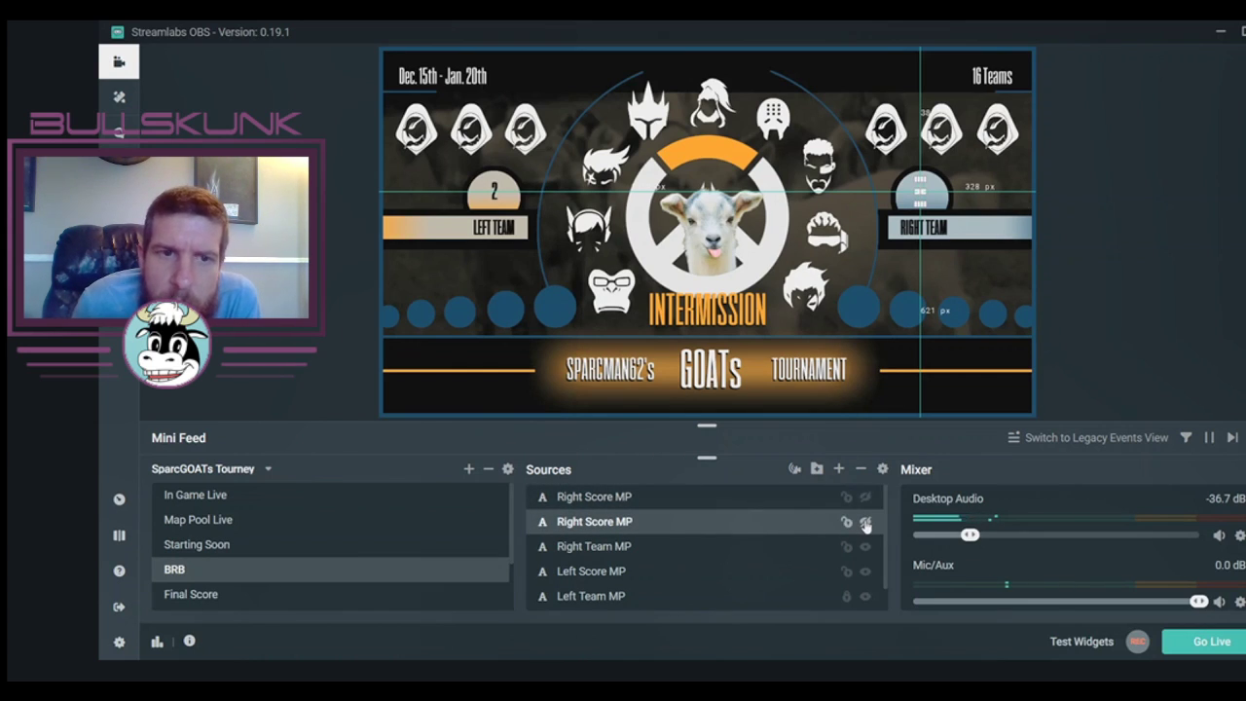
click(865, 522)
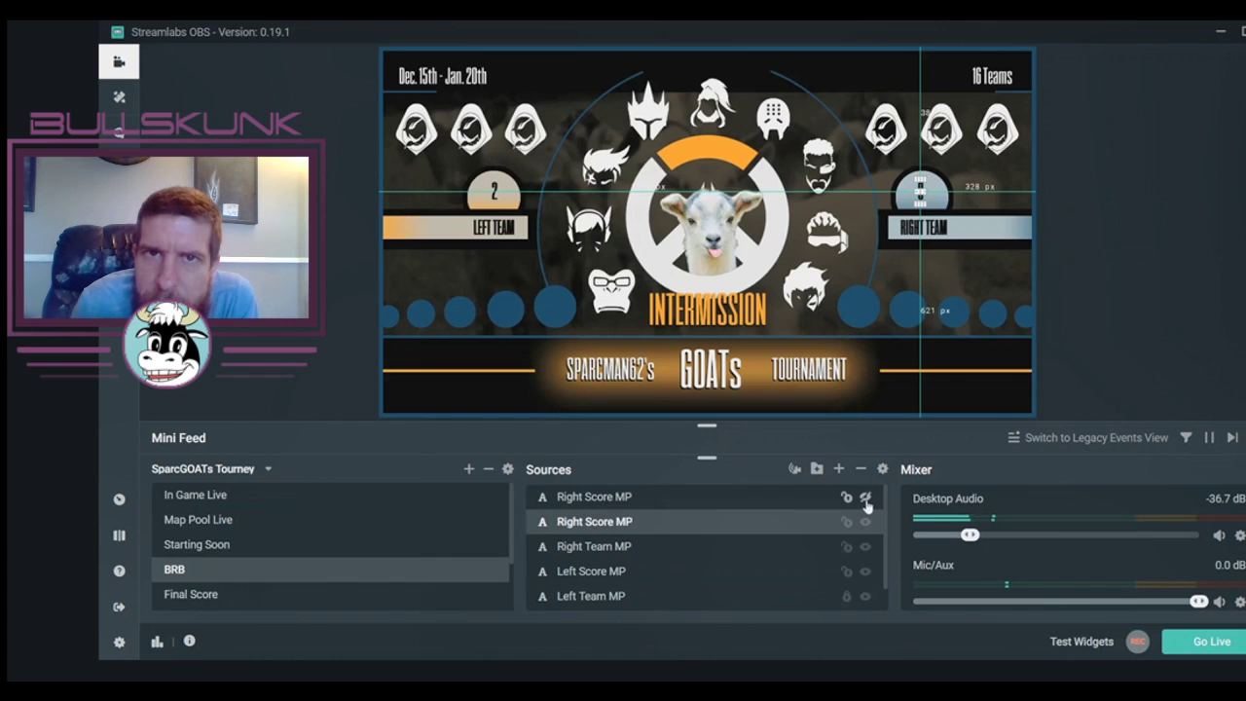
click(865, 498)
click(865, 522)
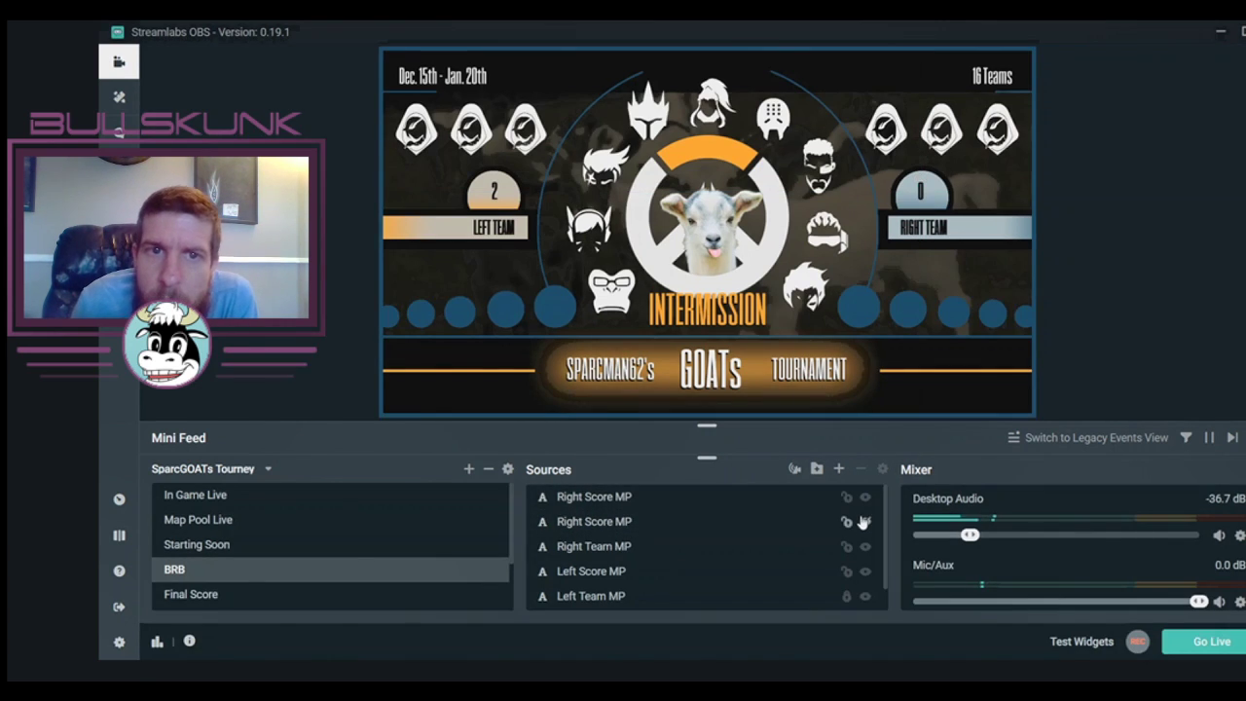
click(865, 522)
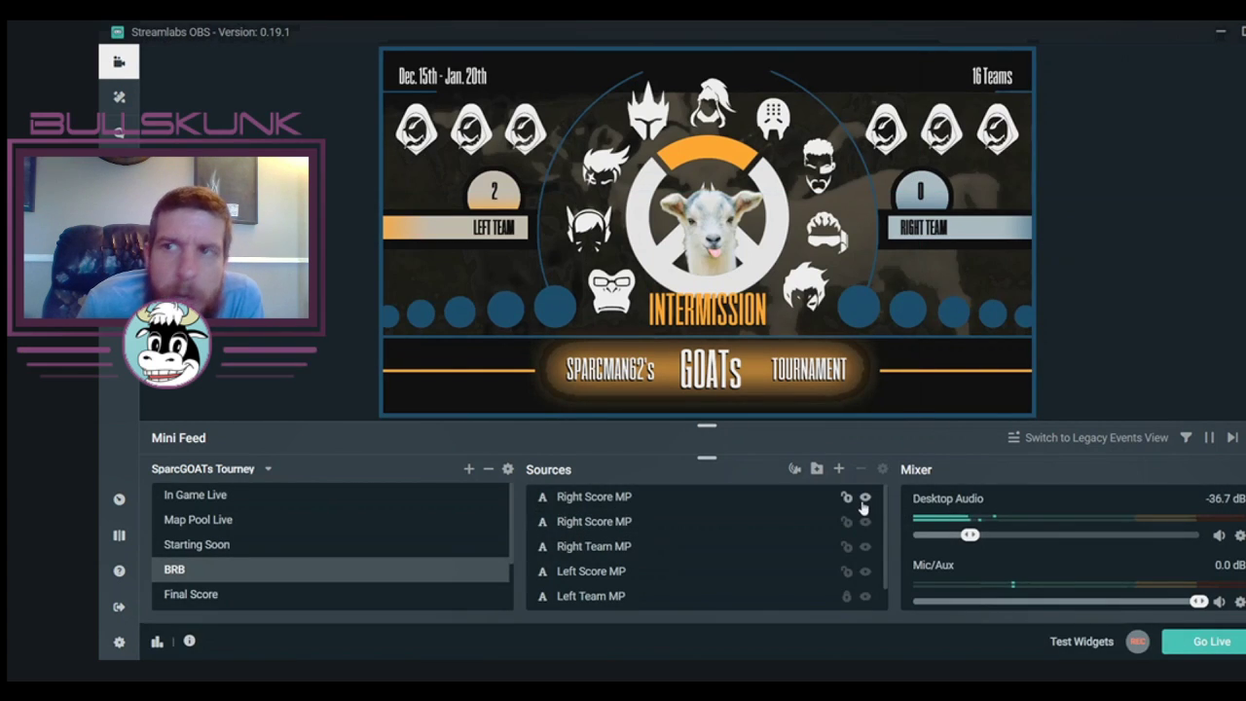
Toggle the visibility of the topmost Right Score MP source and remove that duplicate from the BRB scene.
click(863, 505)
click(864, 498)
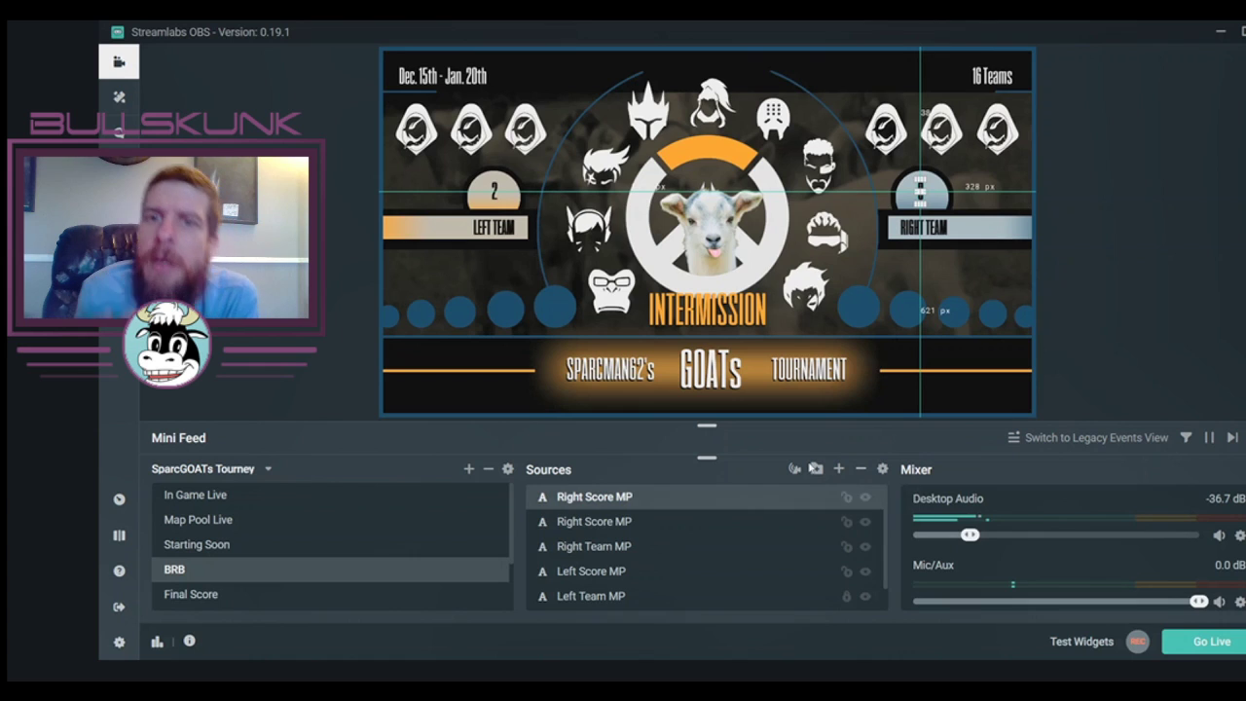
click(860, 469)
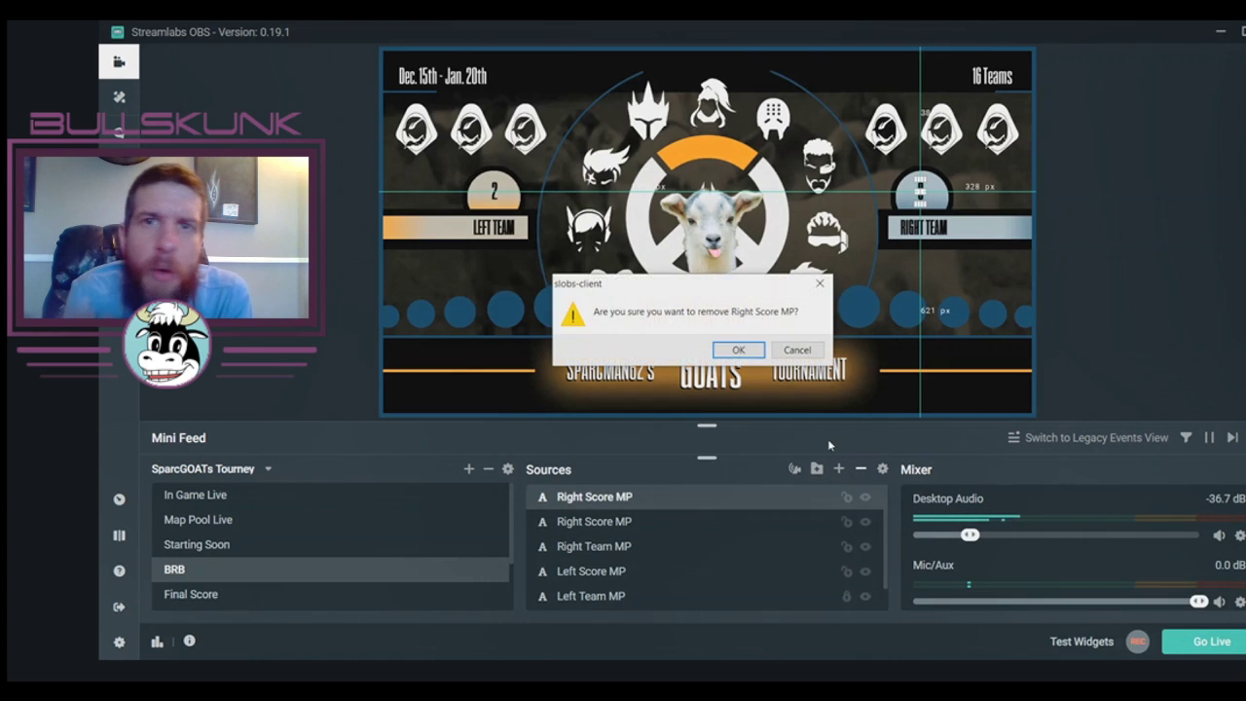
click(739, 351)
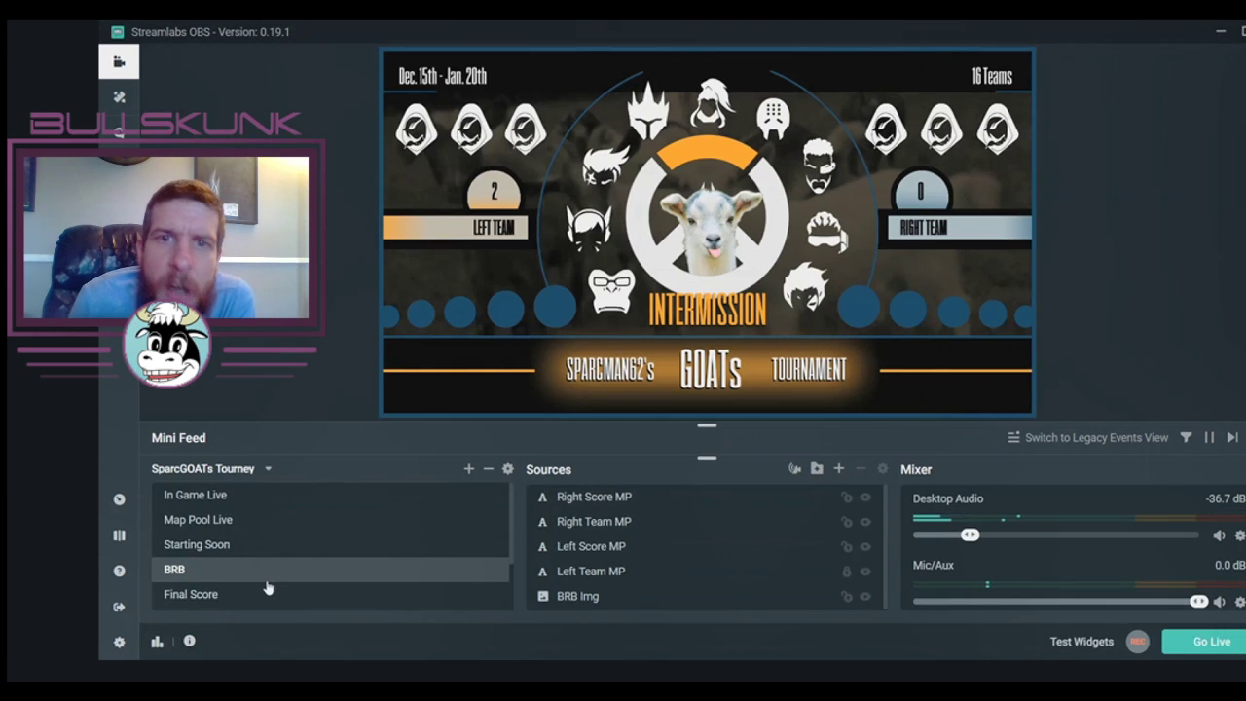
Review the Starting Soon, In Game Live and Map Pool Live scenes in turn.
click(215, 545)
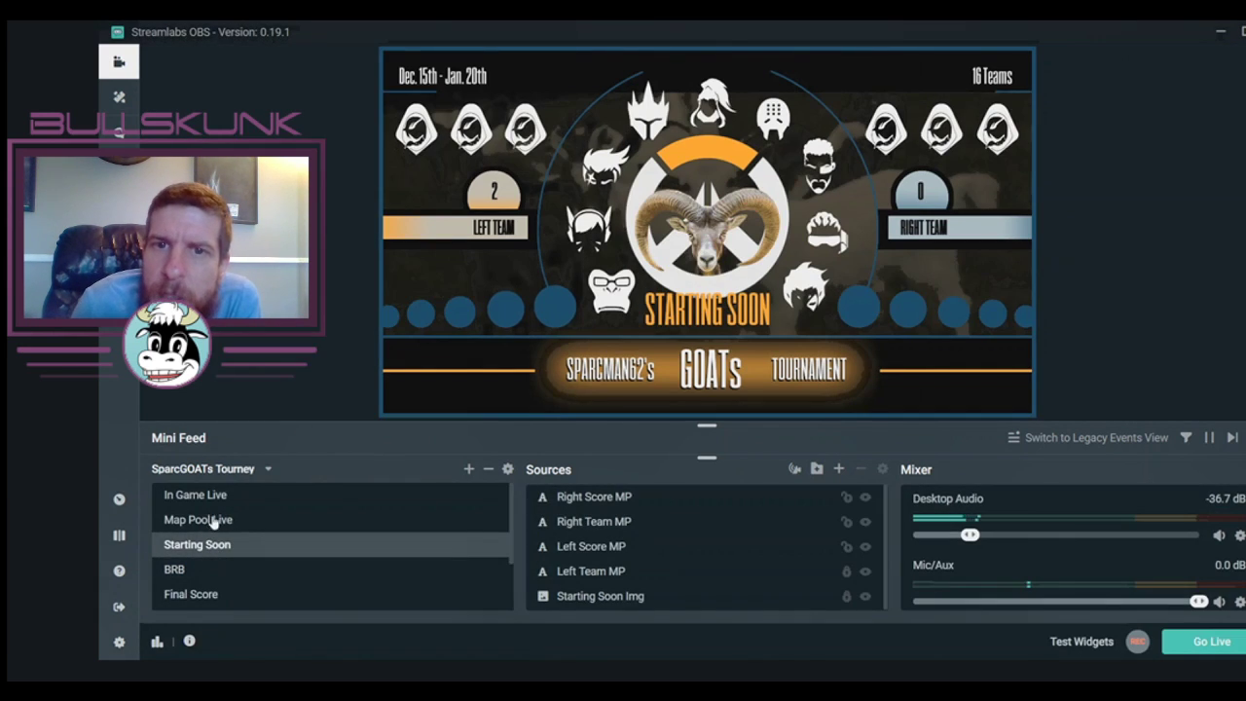
click(211, 499)
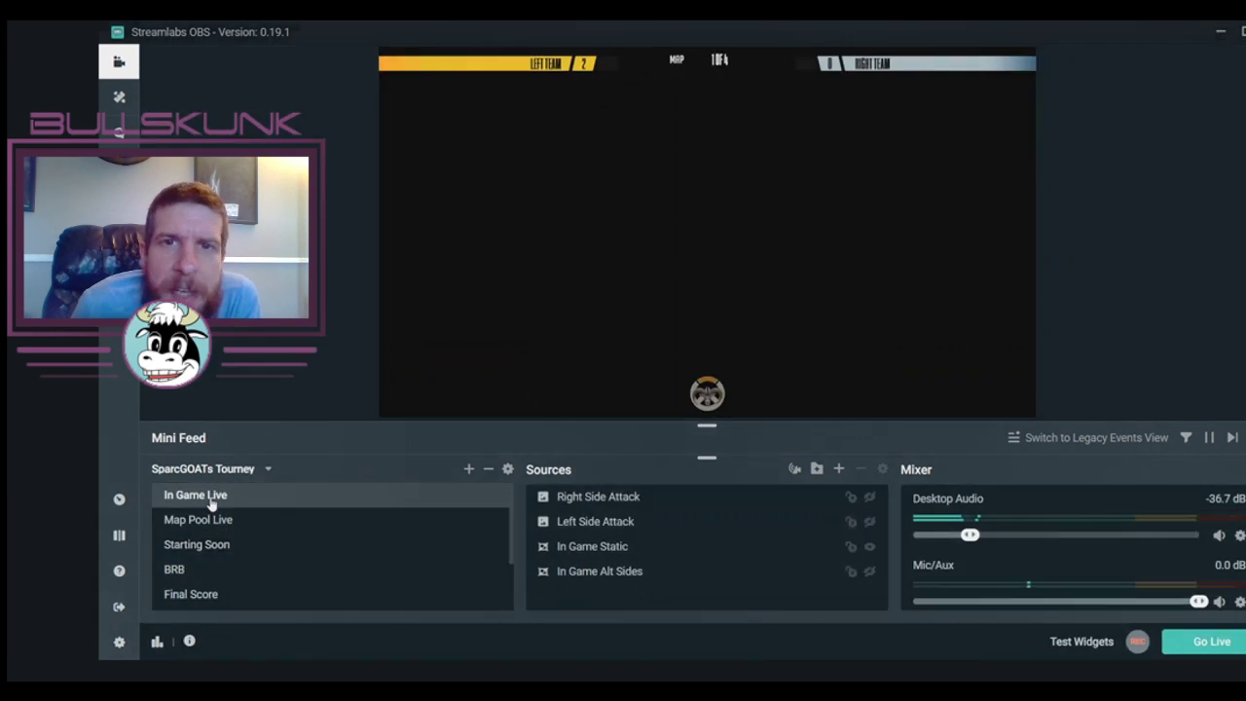
click(209, 523)
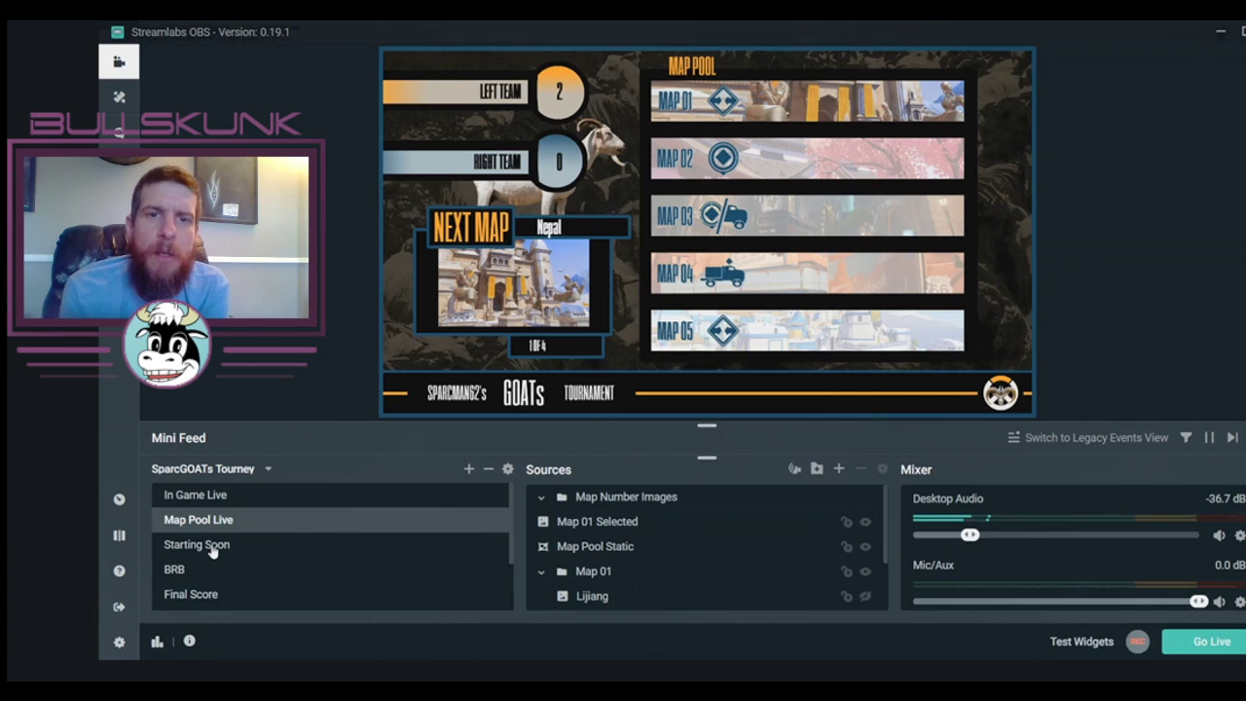
Show and hide the Right Side Attack and Left Side Attack images one after the other in the In Game Live scene.
click(202, 500)
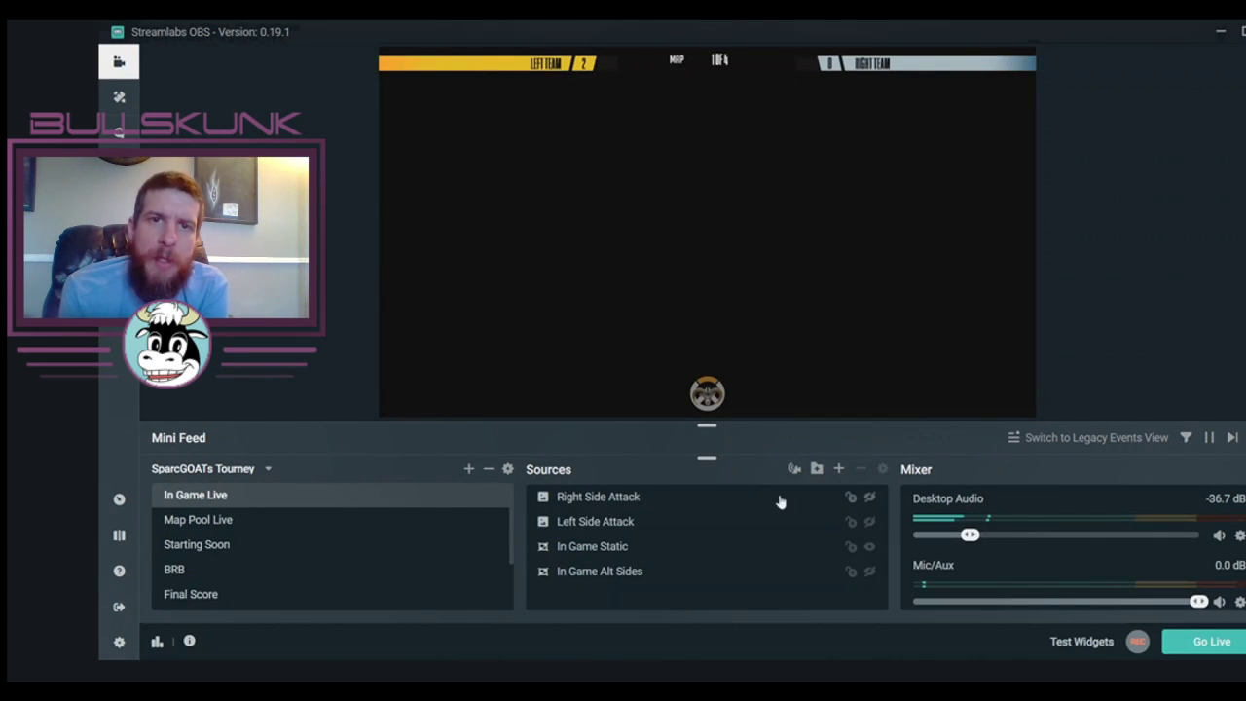
click(869, 499)
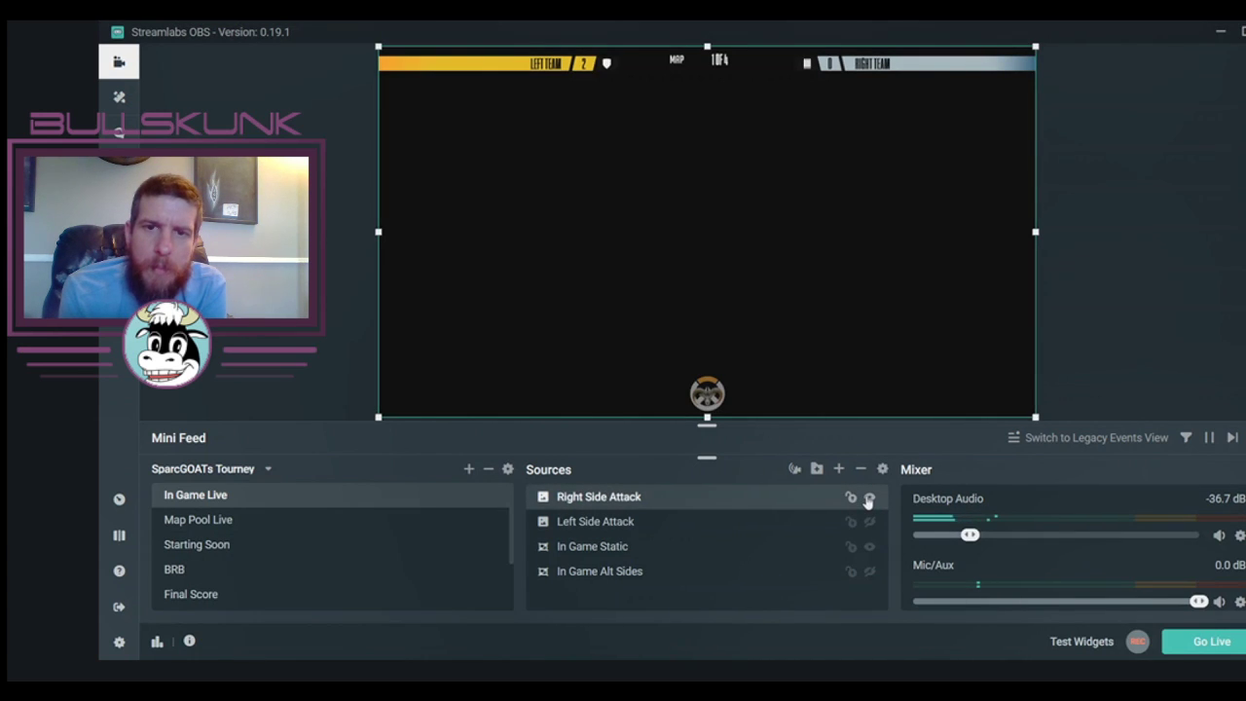
click(869, 498)
click(871, 523)
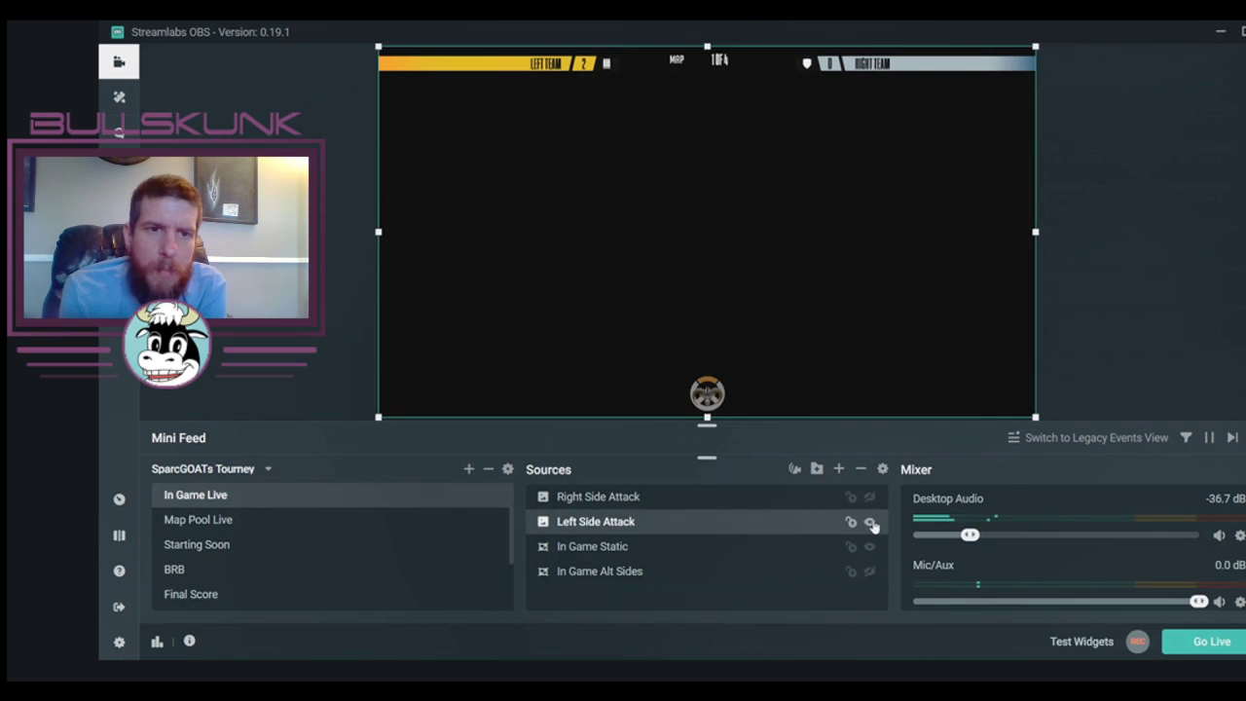
click(871, 523)
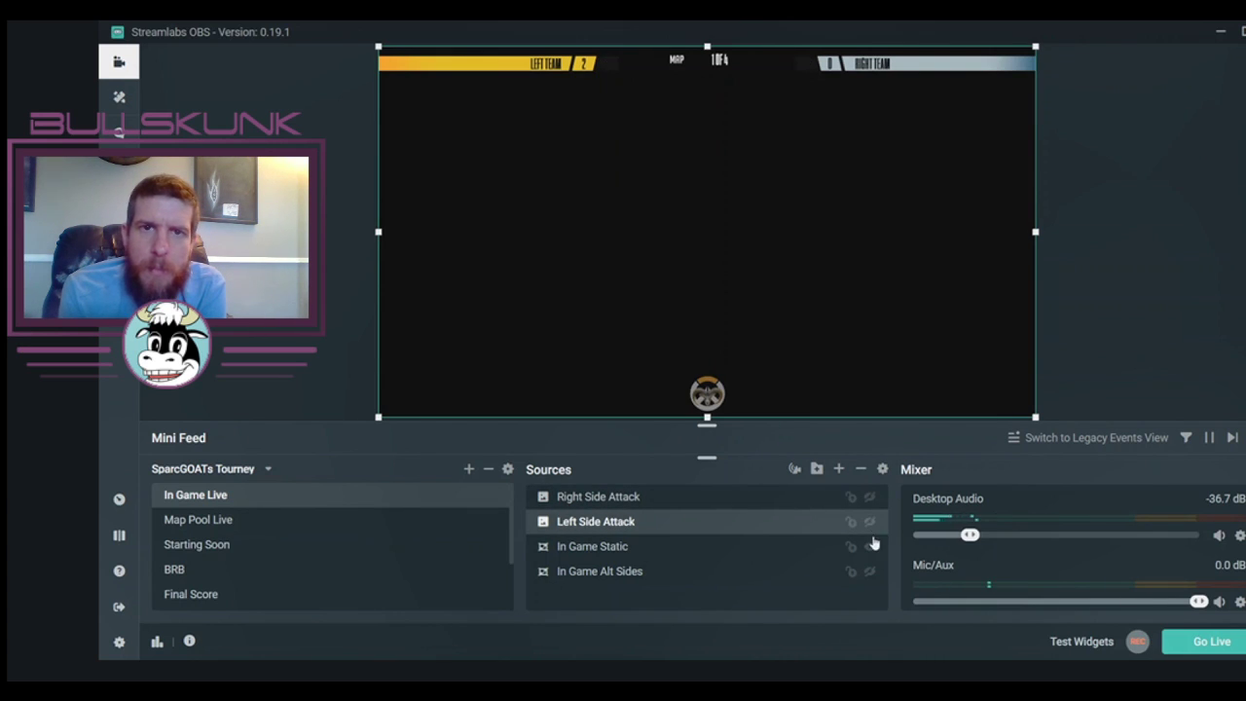
Swap In Game Static for In Game Alt Sides and back in In Game Live, and switch to the Final Score scene.
click(872, 553)
click(870, 549)
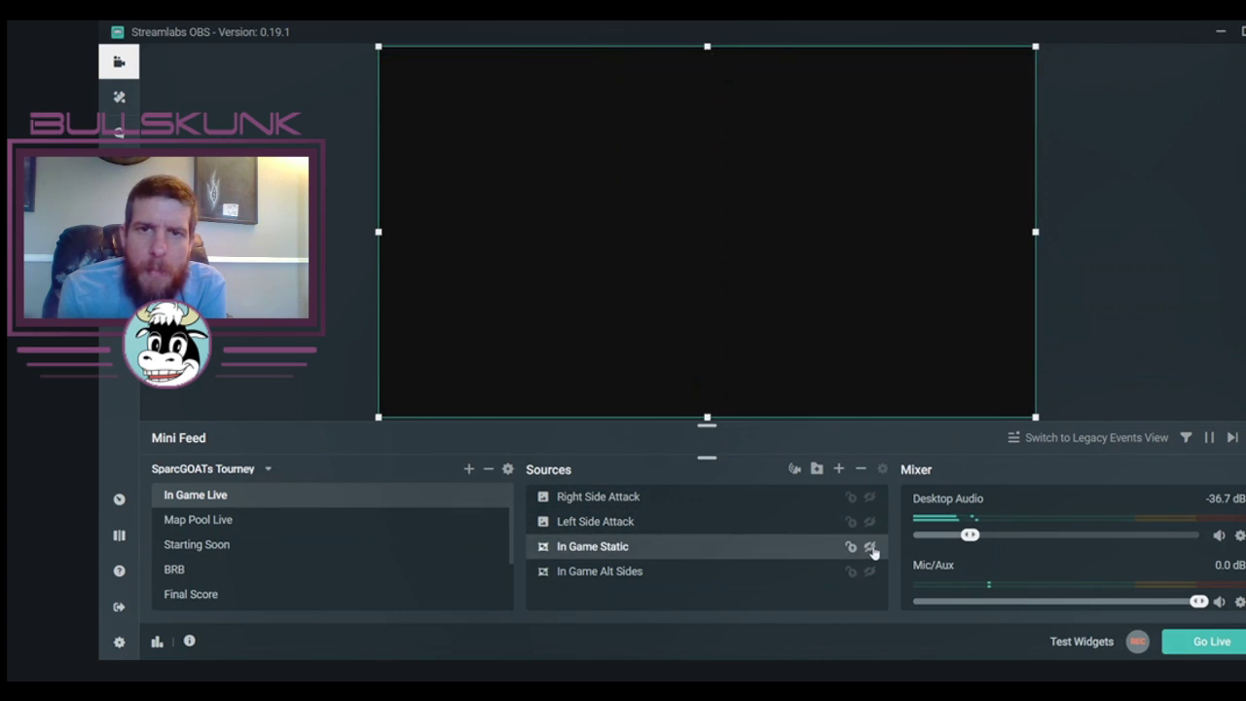
click(871, 572)
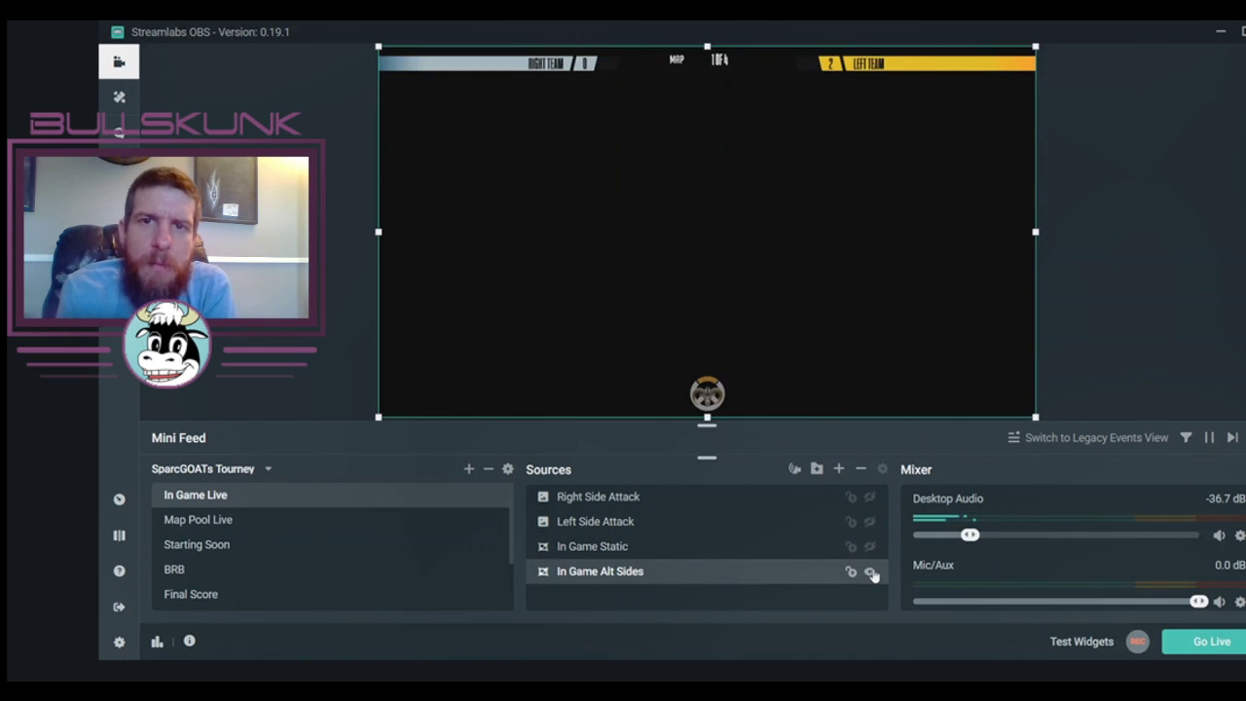
click(871, 573)
click(870, 548)
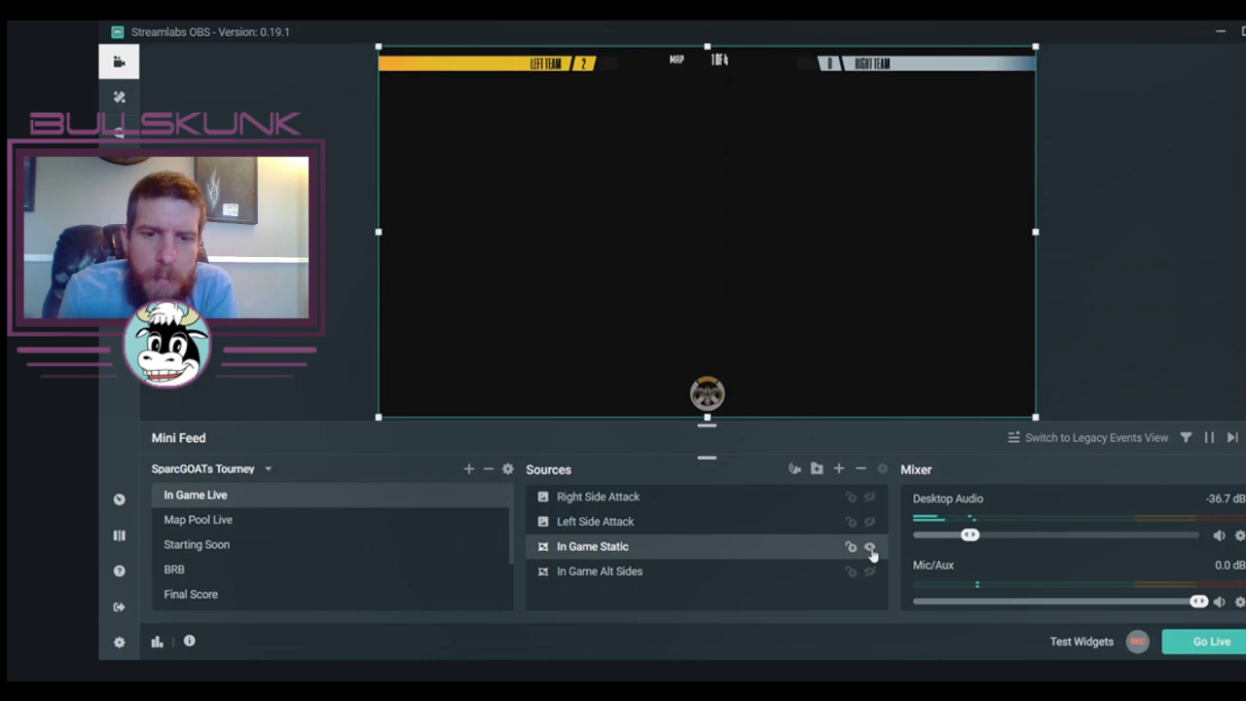
click(306, 600)
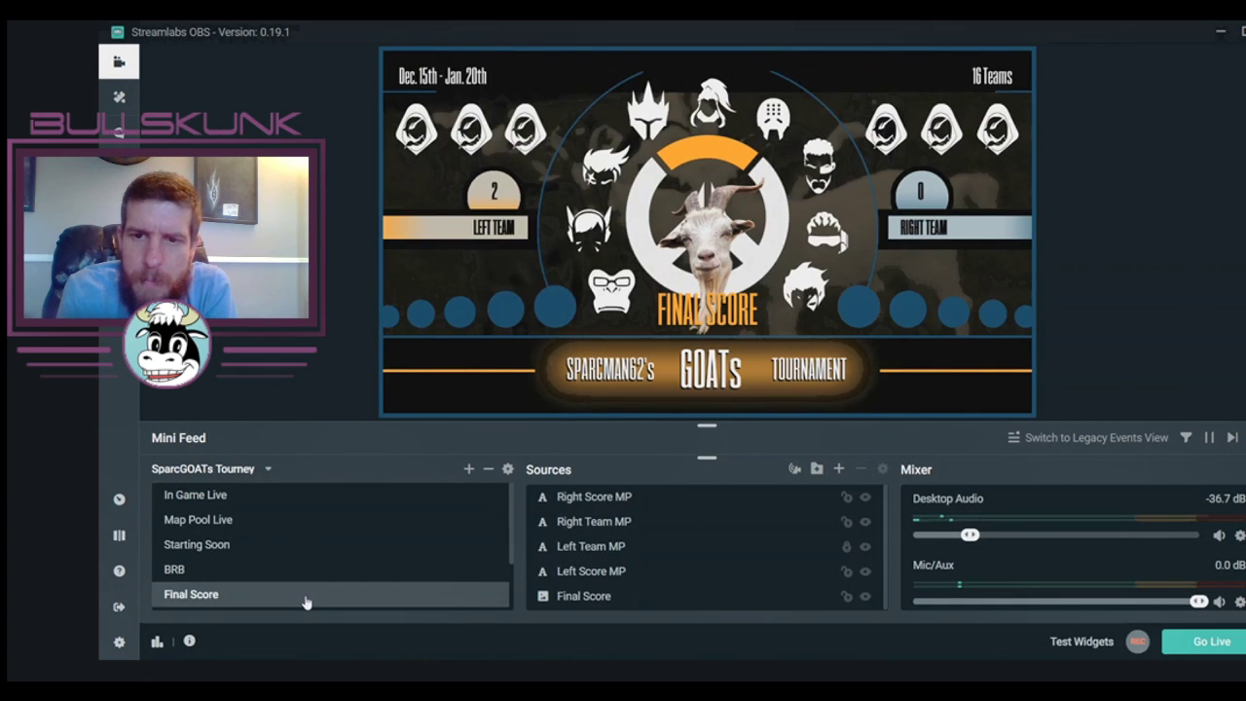